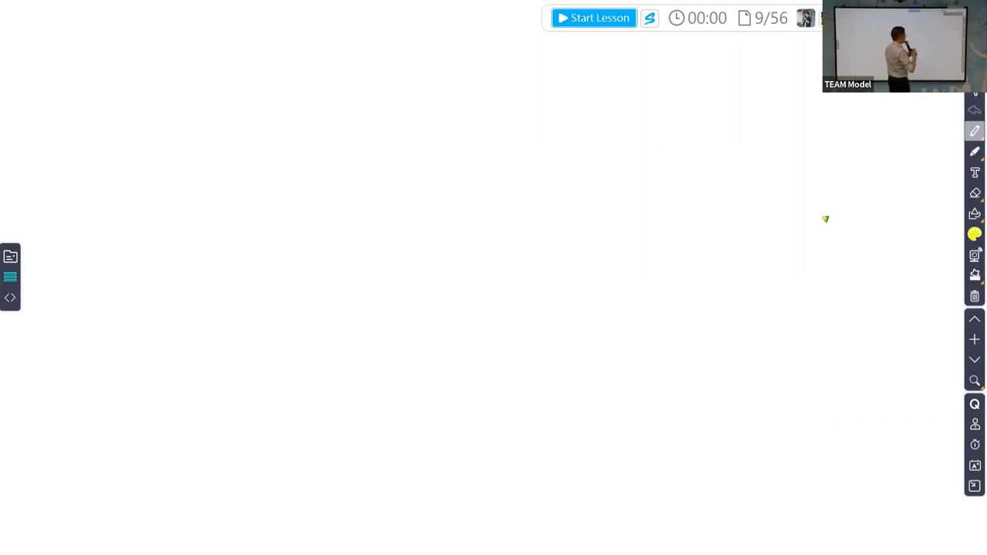
# Switch the pen to red and draw a red curve on the slide
pyautogui.click(975, 132)
pyautogui.click(949, 254)
pyautogui.moveTo(823, 158)
pyautogui.mouseDown()
pyautogui.moveTo(837, 135)
pyautogui.moveTo(910, 93)
pyautogui.moveTo(923, 110)
pyautogui.mouseUp()
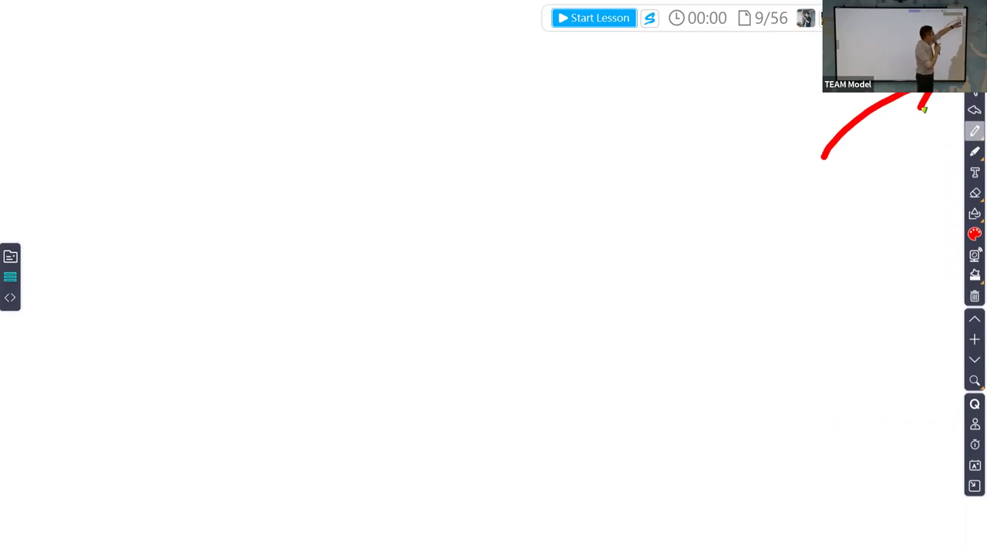
# Draw a red arrow on the page and bring up the file and settings menu
pyautogui.click(975, 91)
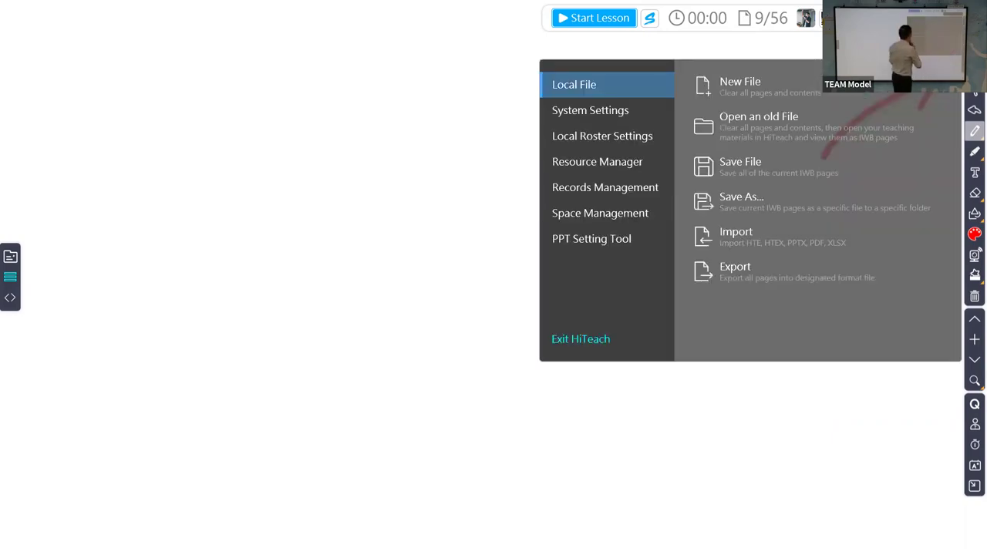
pyautogui.moveTo(508, 109)
pyautogui.mouseDown()
pyautogui.moveTo(534, 141)
pyautogui.moveTo(502, 155)
pyautogui.moveTo(538, 131)
pyautogui.mouseUp()
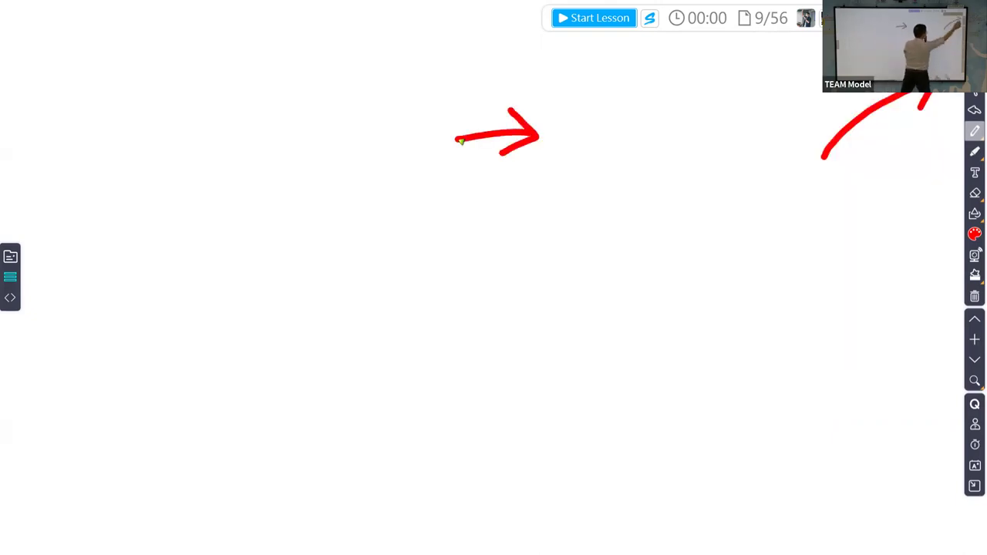
pyautogui.click(975, 91)
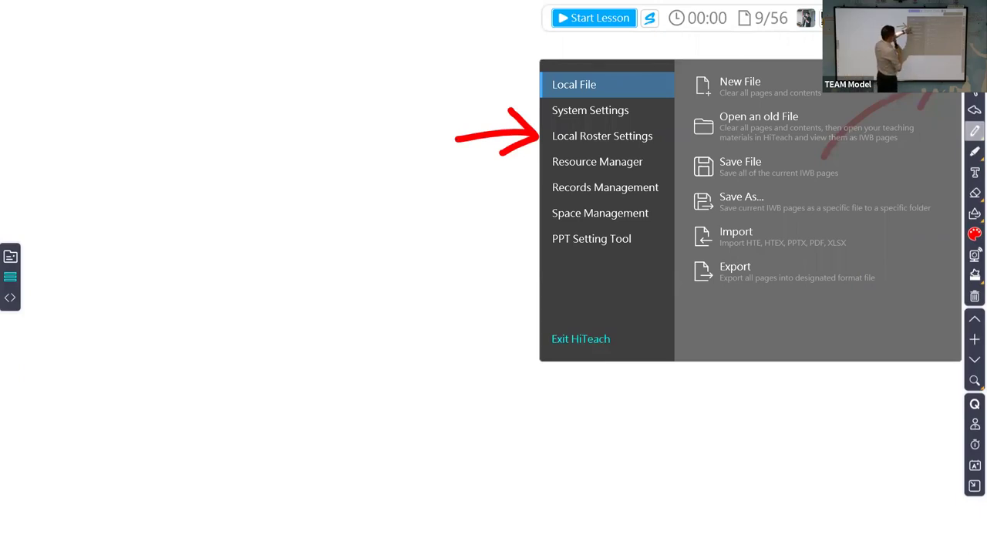
# Add a red arrow, dismiss the sync notice, and start a new local course list
pyautogui.press('Escape')
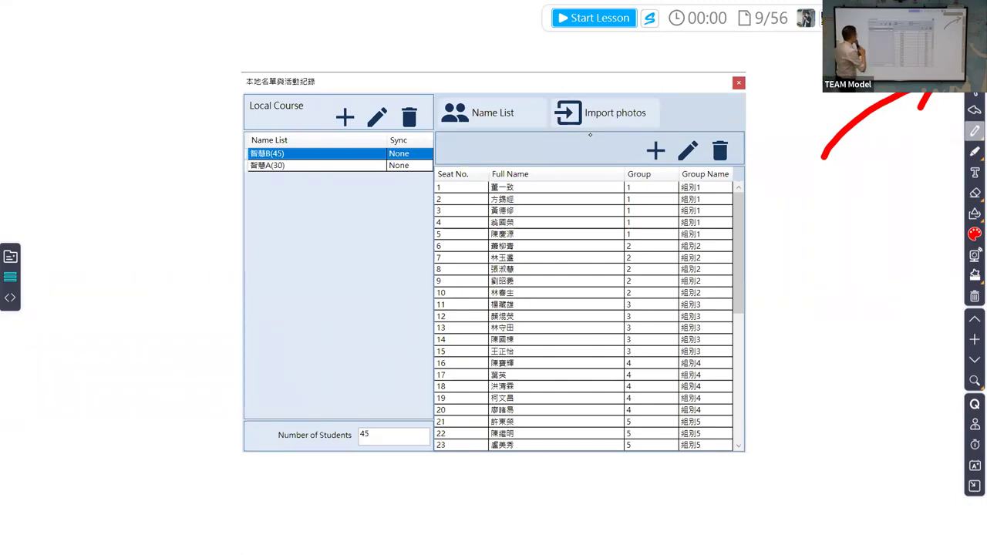
pyautogui.moveTo(350, 20); pyautogui.dragTo(351, 61)
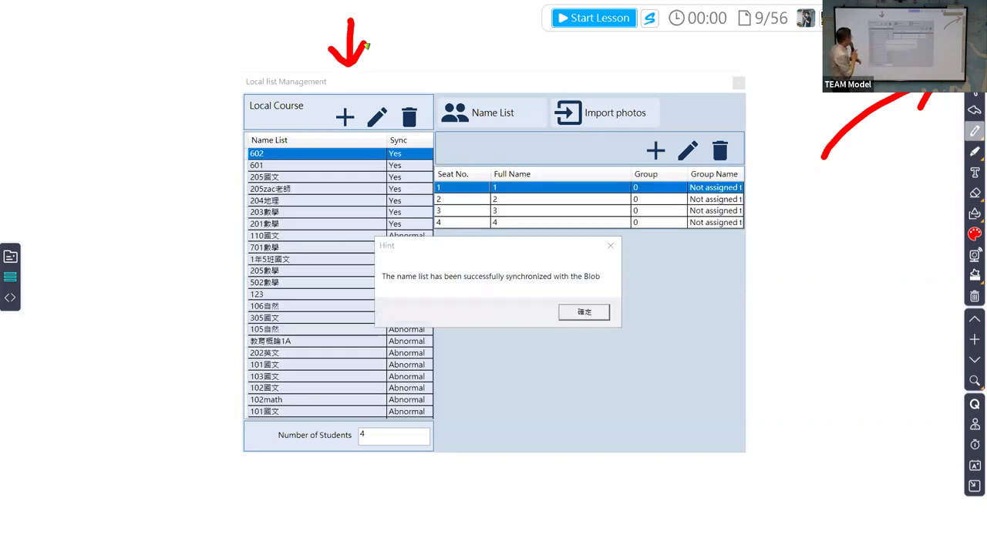
pyautogui.click(584, 311)
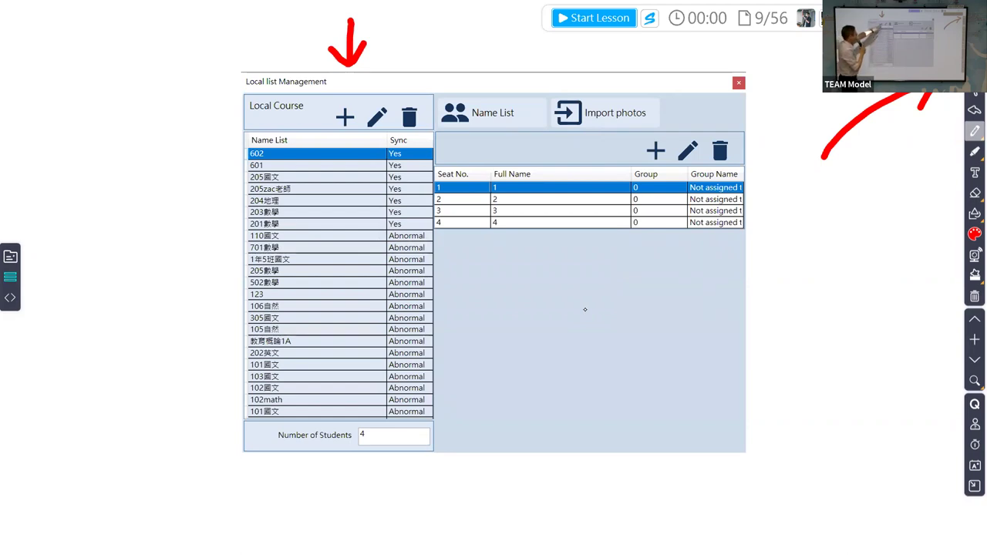
pyautogui.click(344, 118)
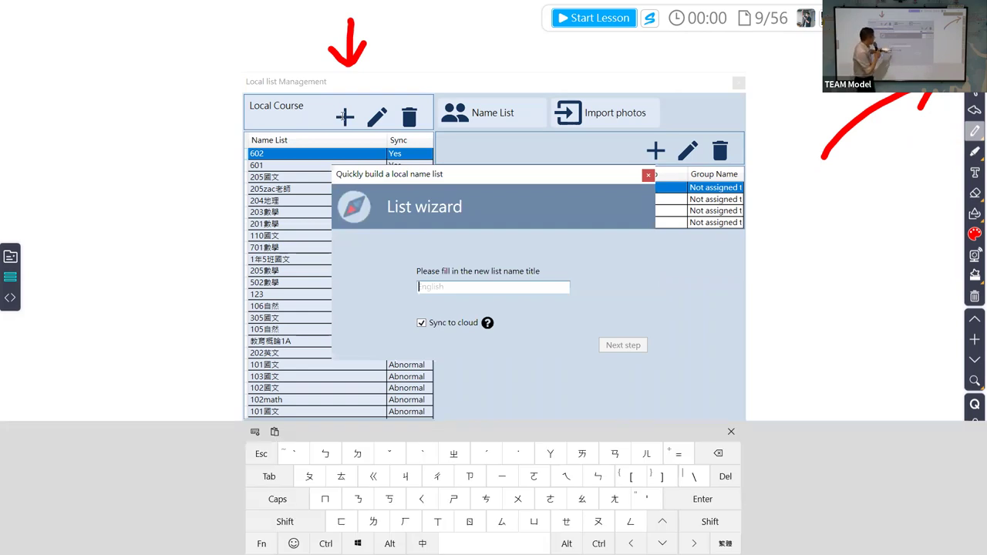
# Title the new list 'grade4 class2 english' and advance to the student-name entry step
pyautogui.click(421, 287)
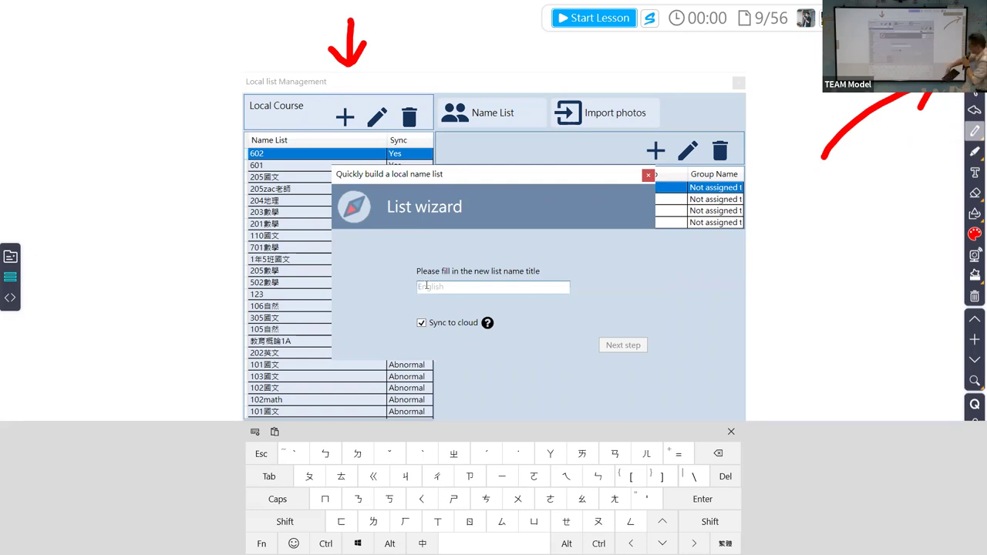
pyautogui.write('ㄇ')
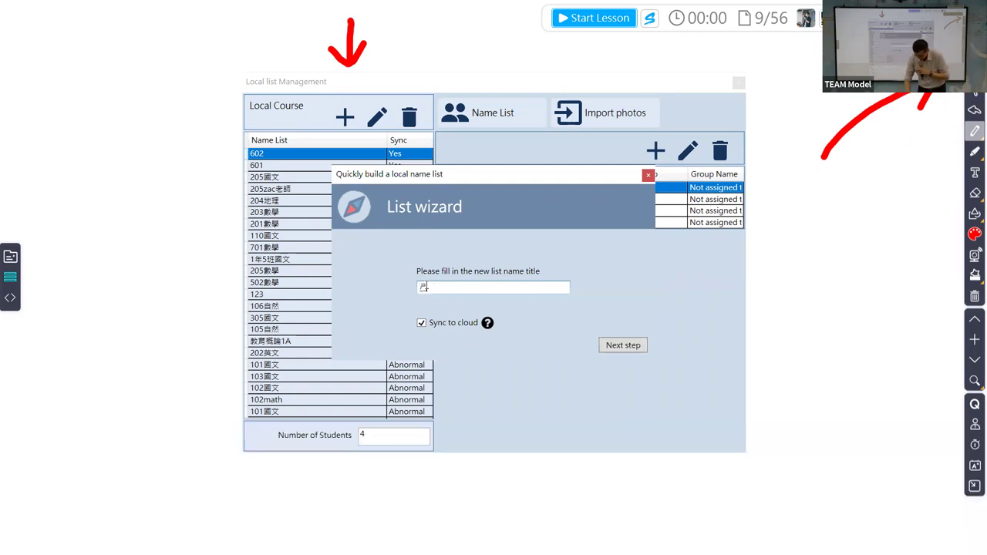
pyautogui.press('BackSpace')
pyautogui.write('grade4')
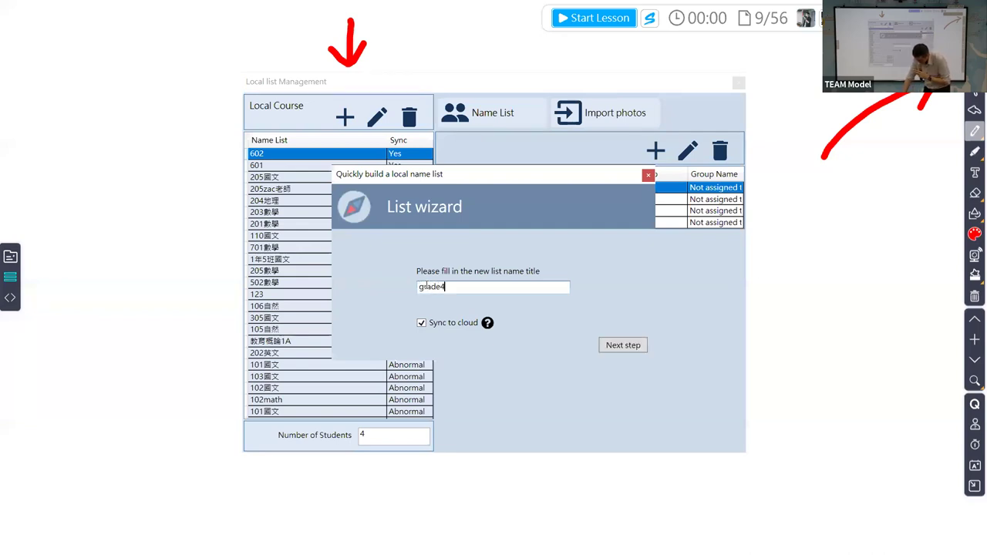
pyautogui.write(' class2 eng')
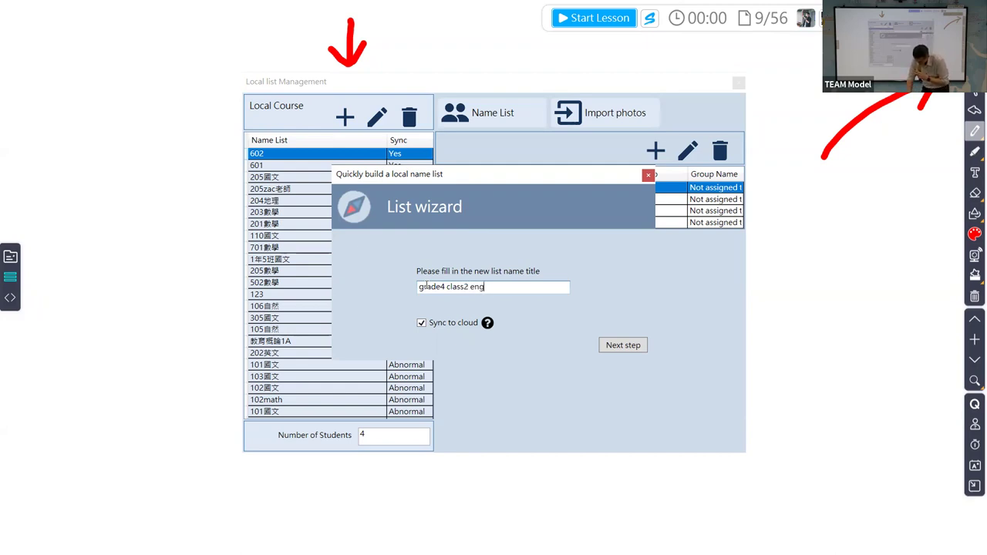
pyautogui.write('lish')
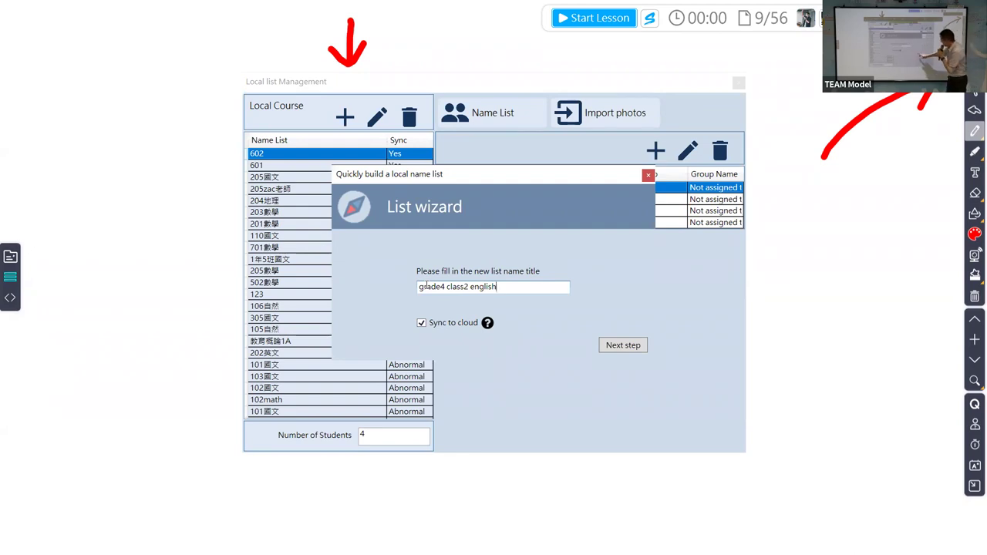
pyautogui.click(622, 346)
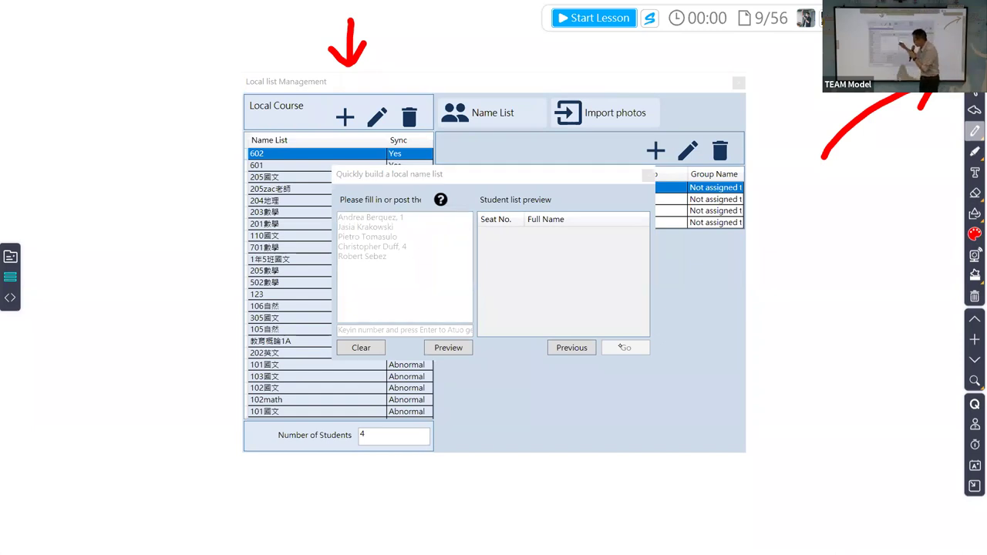
# Type the students' first names into the quick name-list box, one name per line
pyautogui.click(622, 347)
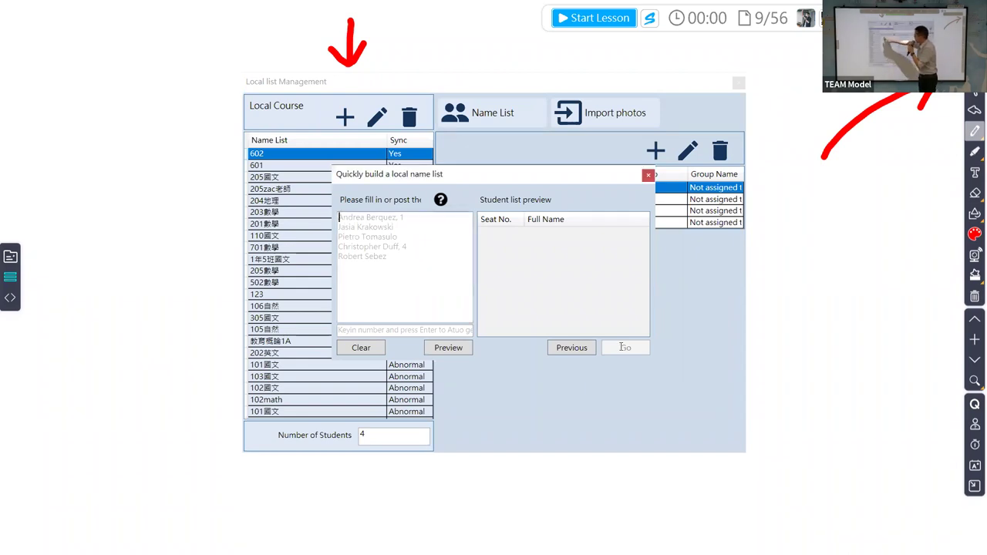
pyautogui.click(365, 219)
pyautogui.write('Aㄒ')
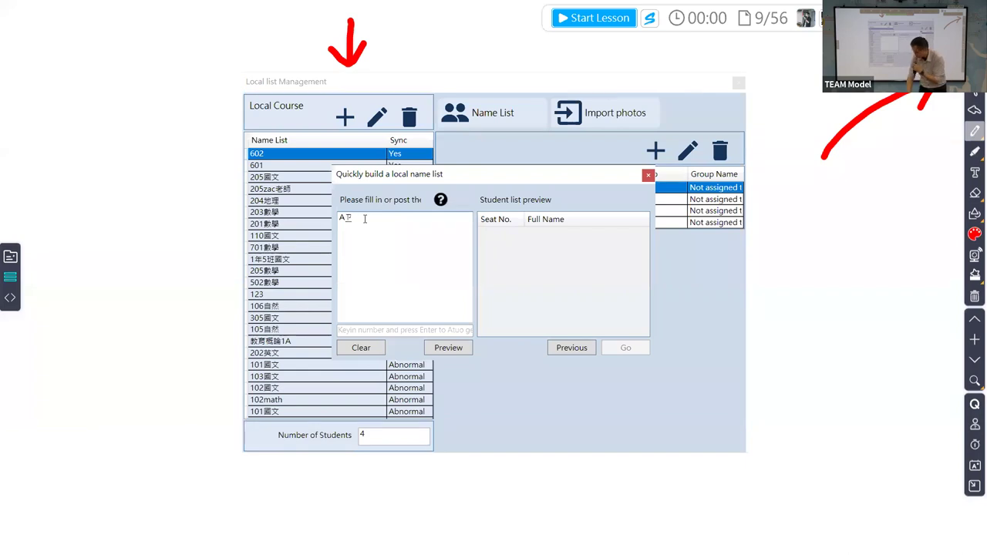
pyautogui.press('BackSpace')
pyautogui.write('ndy')
pyautogui.press('Return')
pyautogui.write('Za')
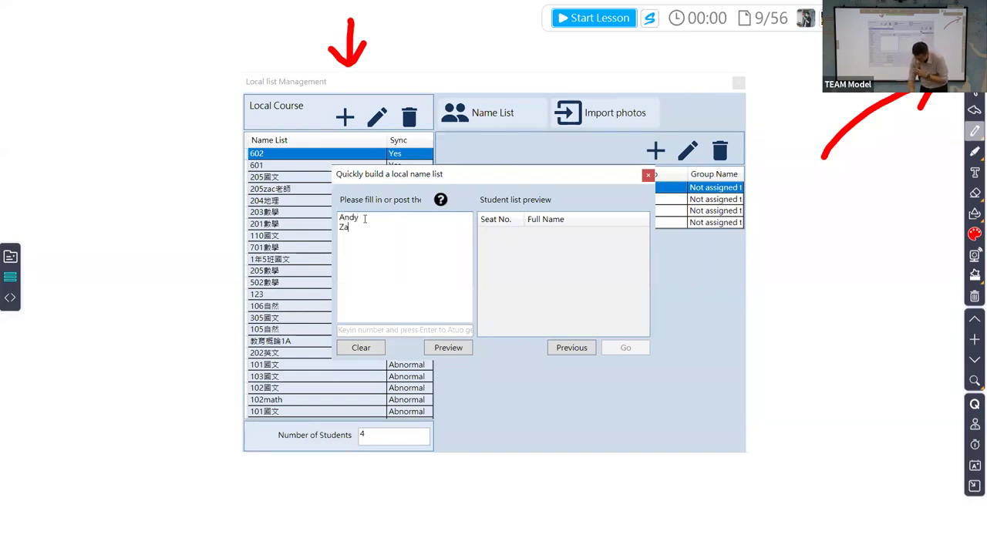
pyautogui.write('cdy Zac')
pyautogui.press('Return')
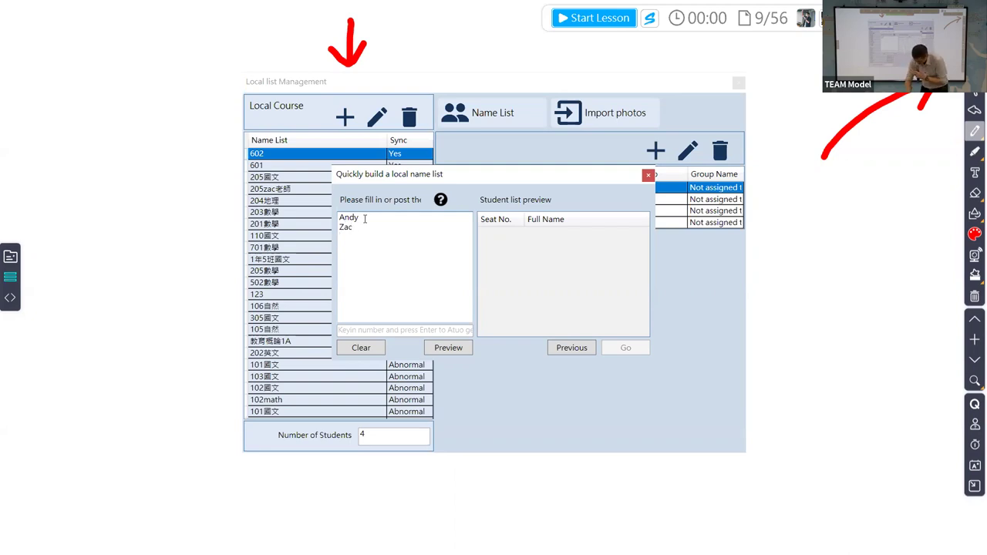
pyautogui.write('John')
pyautogui.press('Return')
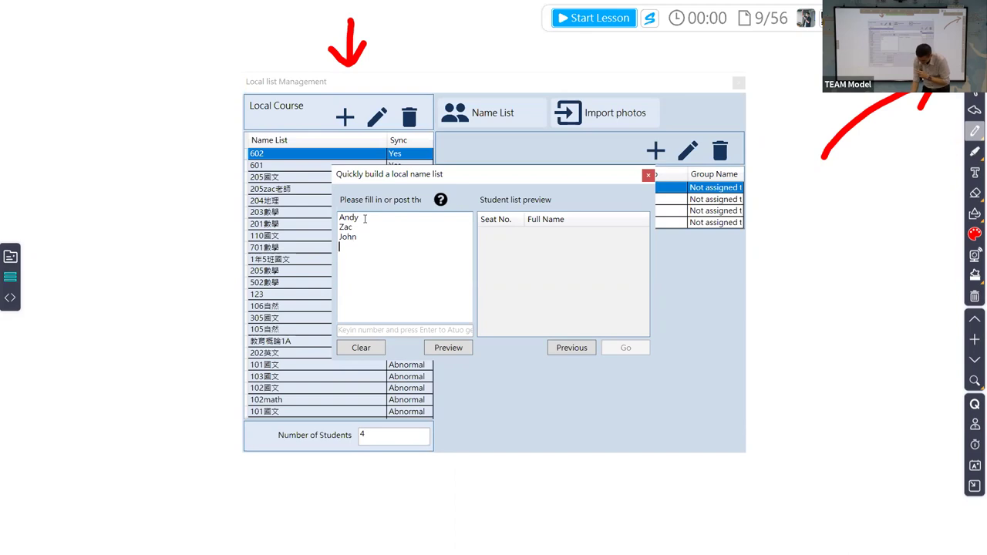
pyautogui.write('Tom')
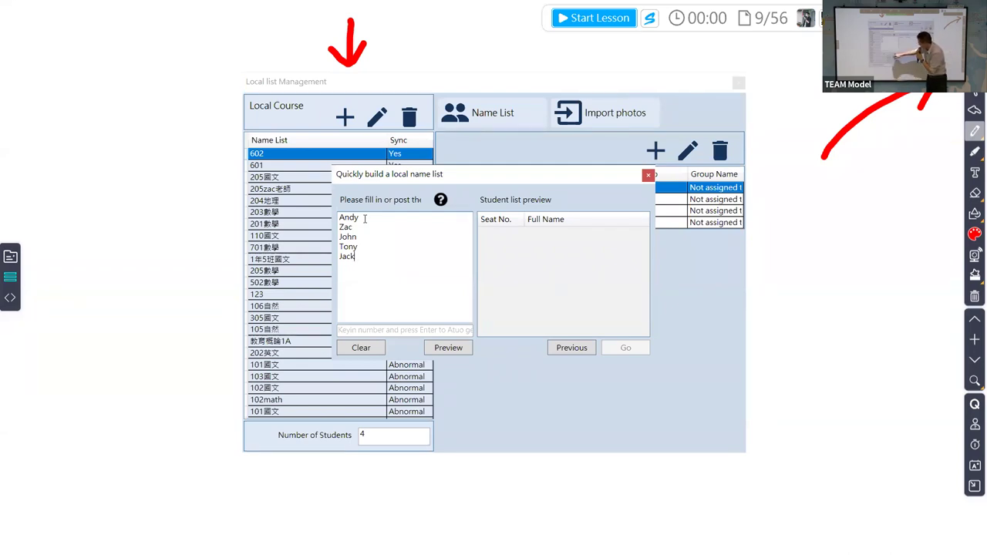
# Fill the Student list preview with the five entered names, seated 1 to 5
pyautogui.click(448, 347)
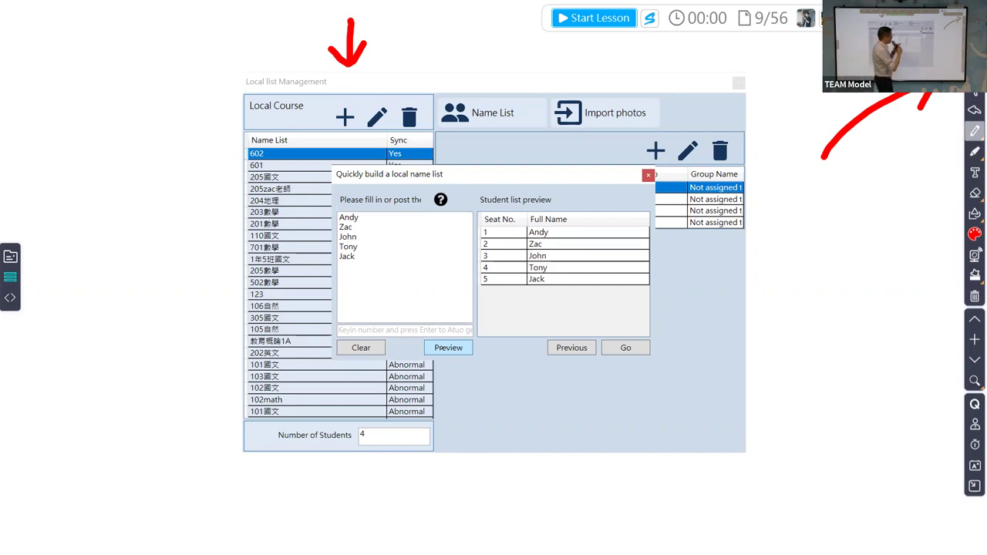
# Handwrite the third student's name in red ink beside the roster dialog
pyautogui.click(975, 131)
pyautogui.click(948, 157)
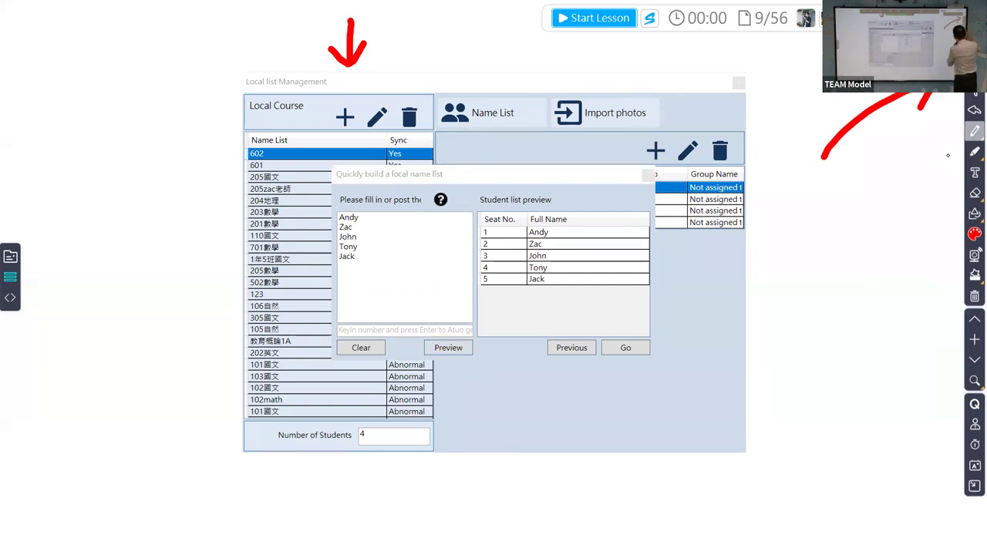
pyautogui.moveTo(762, 202)
pyautogui.mouseDown()
pyautogui.moveTo(763, 254)
pyautogui.moveTo(790, 229)
pyautogui.mouseUp()
pyautogui.moveTo(806, 187)
pyautogui.mouseDown()
pyautogui.moveTo(809, 259)
pyautogui.moveTo(826, 259)
pyautogui.mouseUp()
pyautogui.moveTo(825, 221); pyautogui.dragTo(849, 254)
# Add a blue comma and a blue 4 after the name, then underline it
pyautogui.click(975, 233)
pyautogui.click(956, 179)
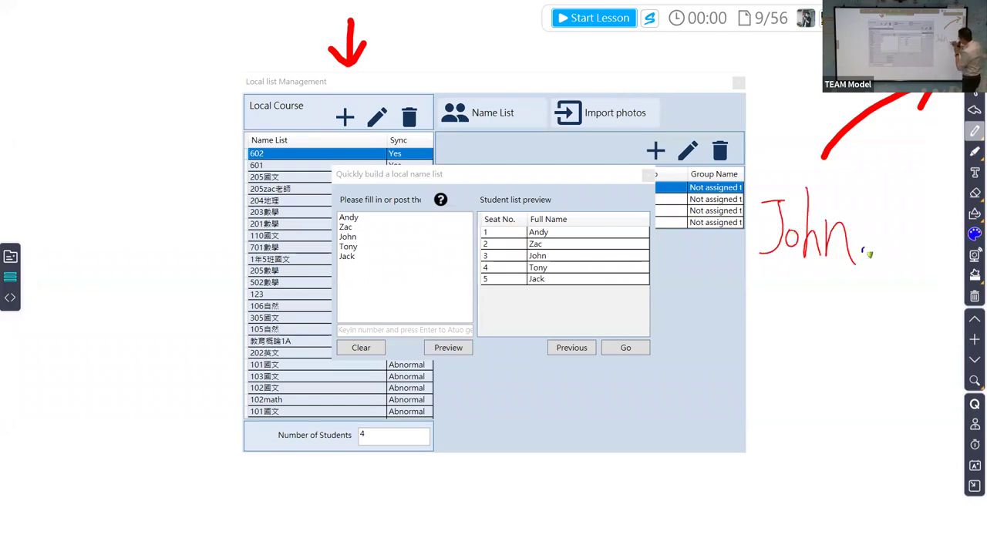
pyautogui.moveTo(876, 255); pyautogui.dragTo(850, 300)
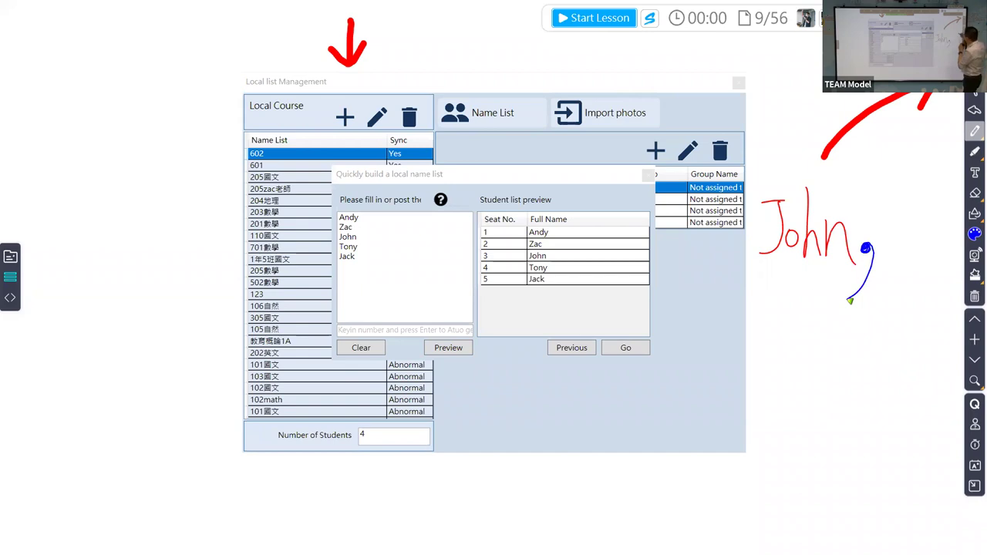
pyautogui.moveTo(907, 175); pyautogui.dragTo(906, 223)
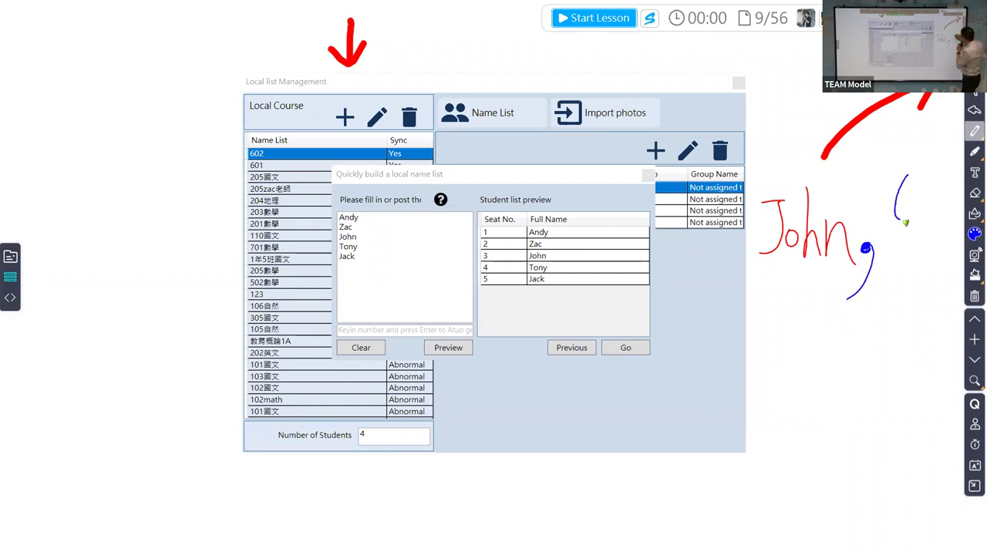
pyautogui.moveTo(920, 176); pyautogui.dragTo(920, 266)
pyautogui.moveTo(840, 277); pyautogui.dragTo(947, 285)
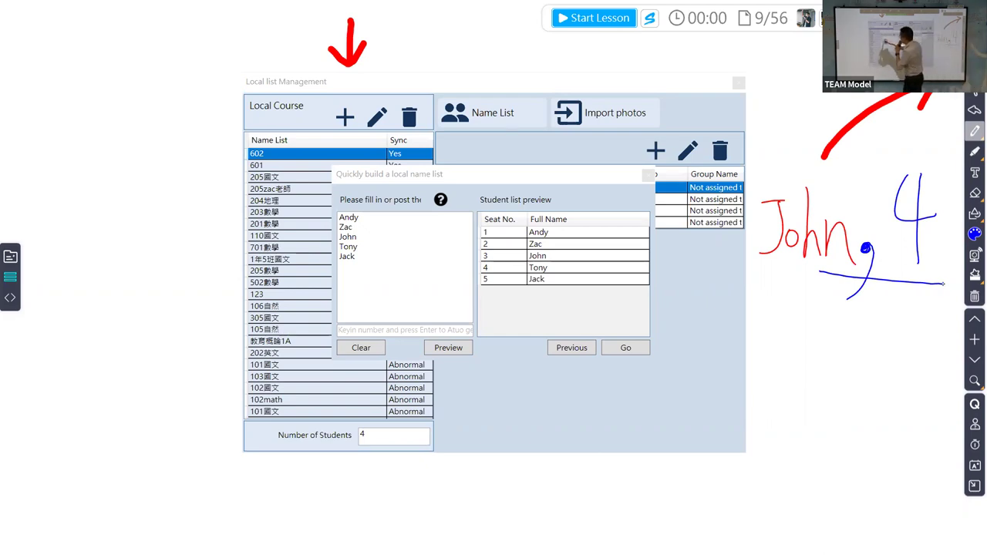
# Append ',4' to the third student's line and refresh the preview to seats 1, 2, 4, 5, 6
pyautogui.click(357, 237)
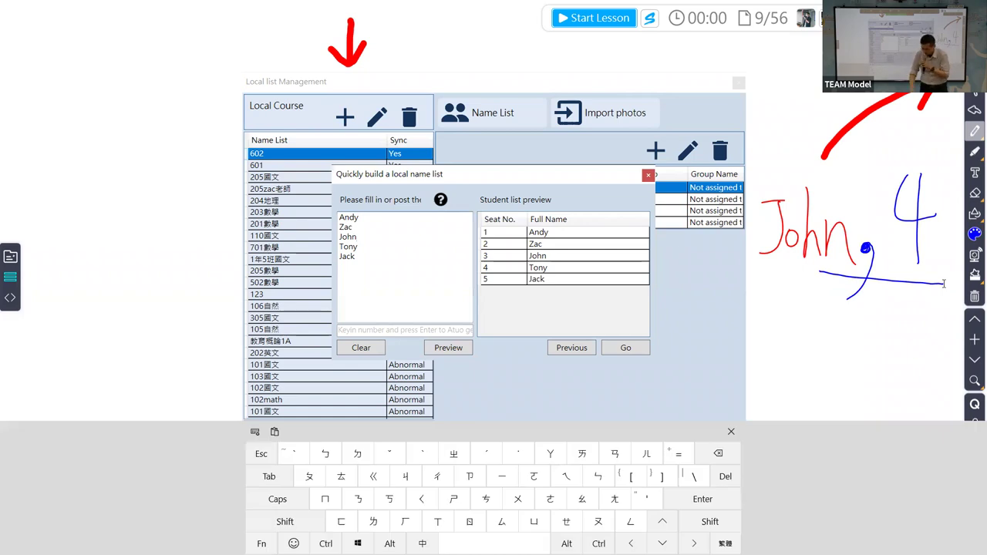
pyautogui.write('ㄜ')
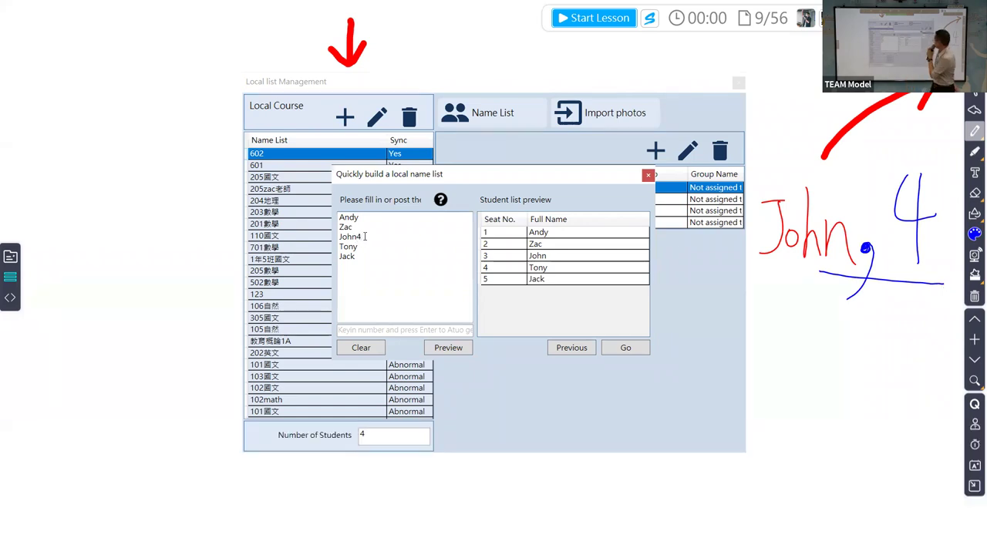
pyautogui.press('BackSpace')
pyautogui.press('Return')
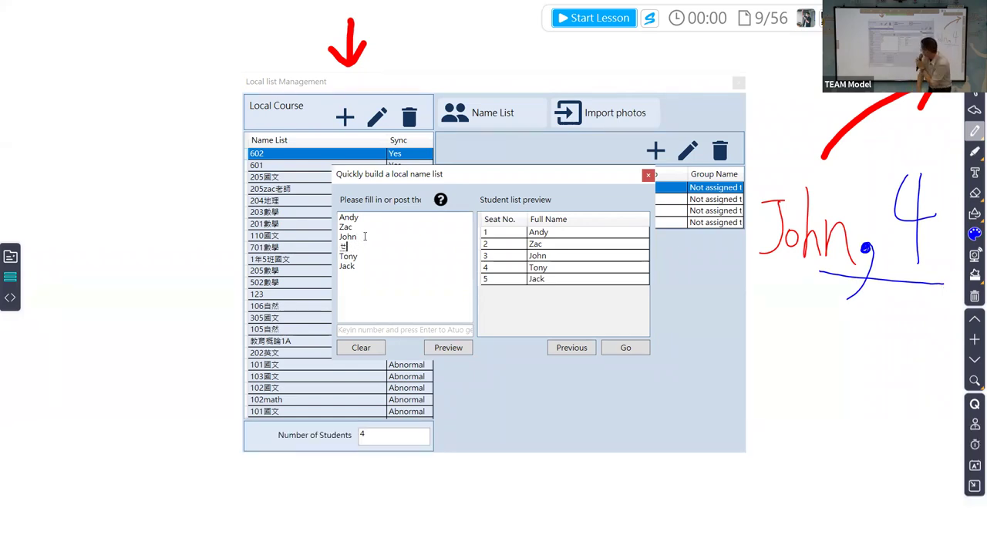
pyautogui.press('BackSpace')
pyautogui.press('BackSpace')
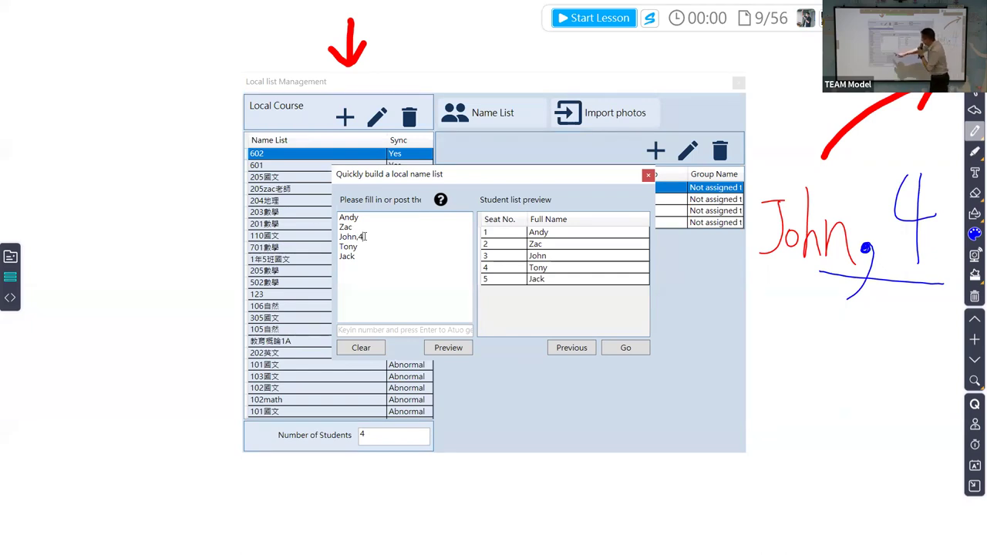
pyautogui.click(448, 347)
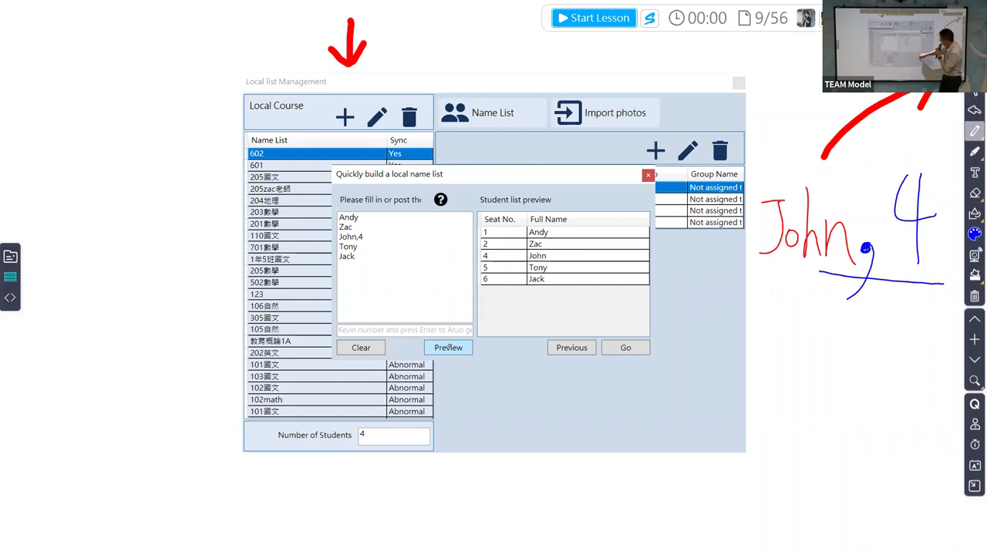
# Create the grade4 class2 english roster, close Local list Management, and go to slide 10
pyautogui.click(622, 347)
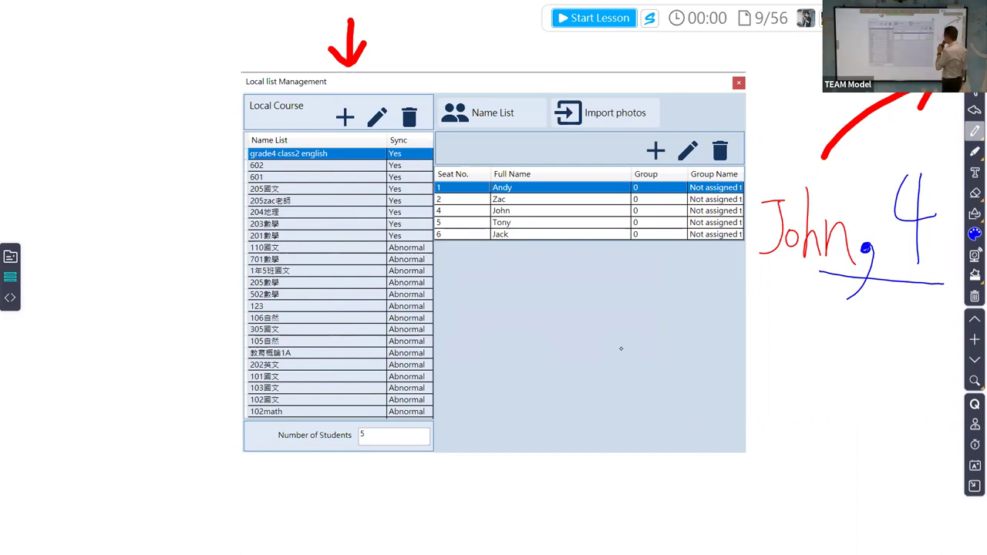
pyautogui.click(741, 83)
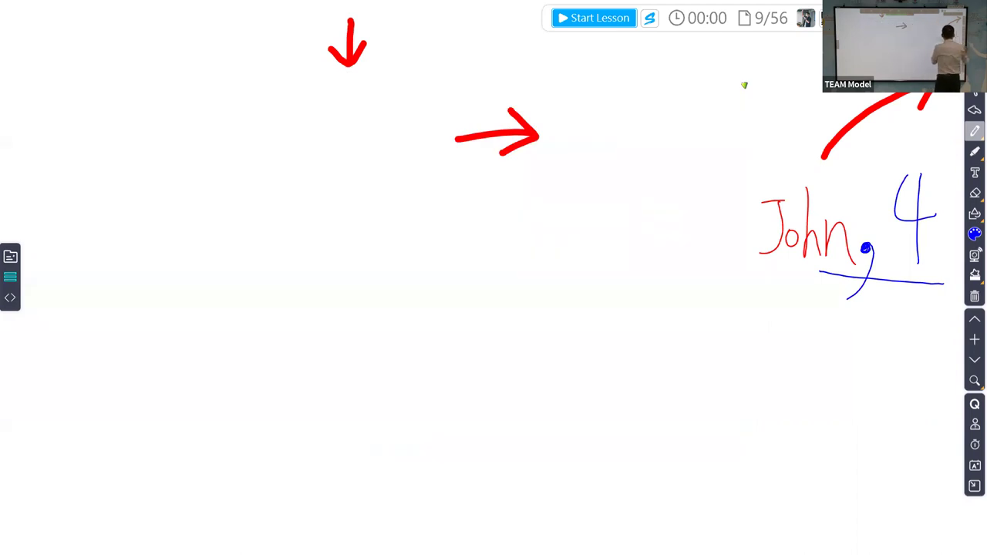
pyautogui.press('pagedown')
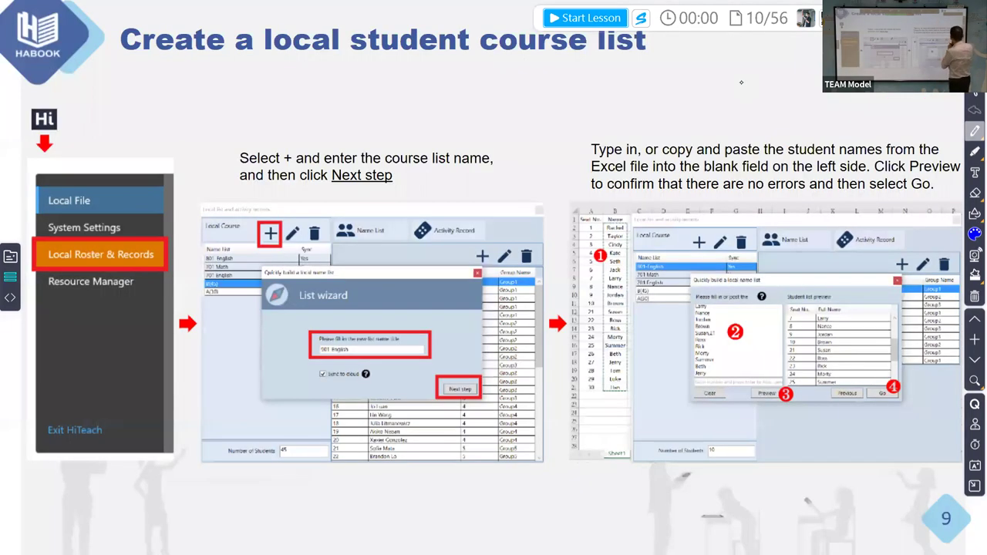
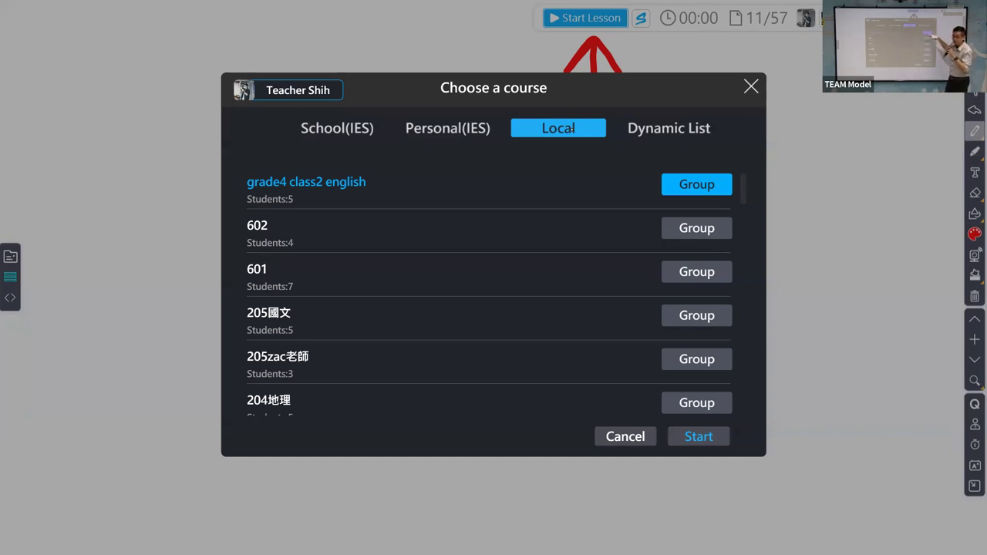
# Add two groups named Group1 and Group2 to the grade4 class2 english course
pyautogui.click(689, 184)
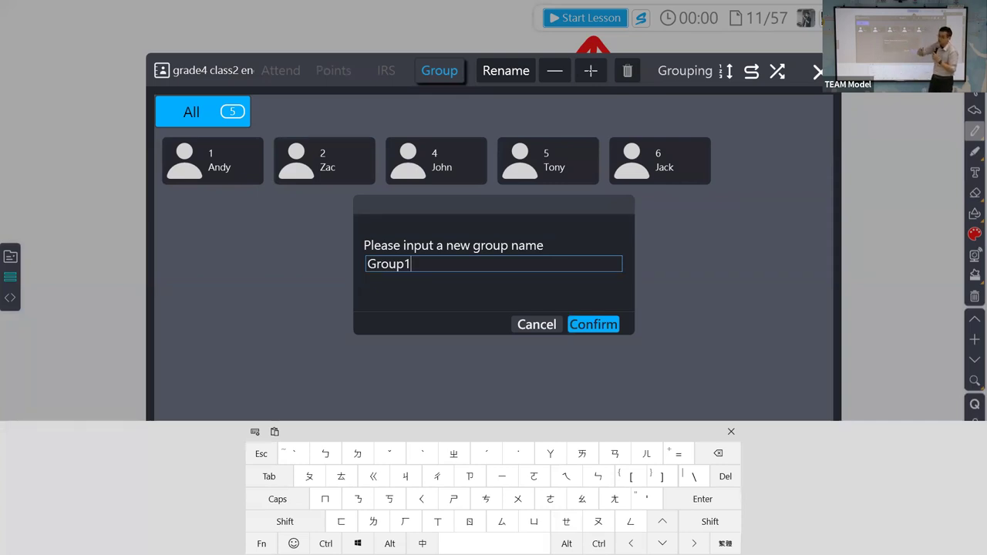
pyautogui.click(591, 324)
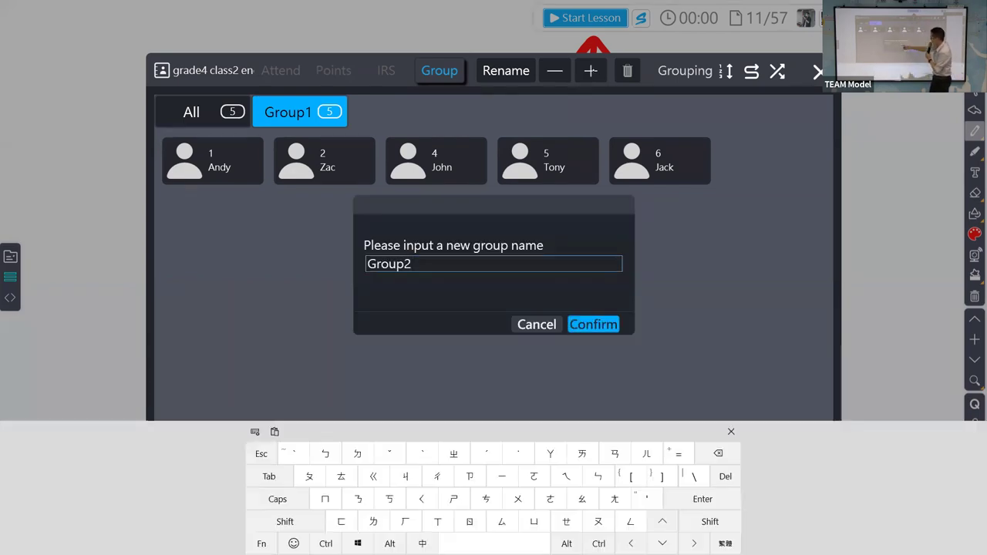
pyautogui.click(594, 324)
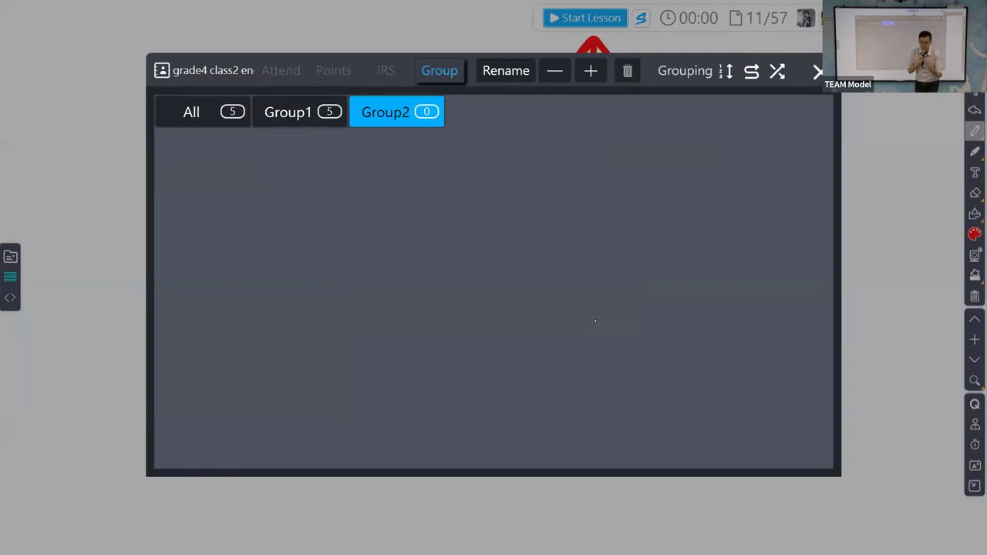
# Move Tony and Jack from Group1 into Group2
pyautogui.click(296, 116)
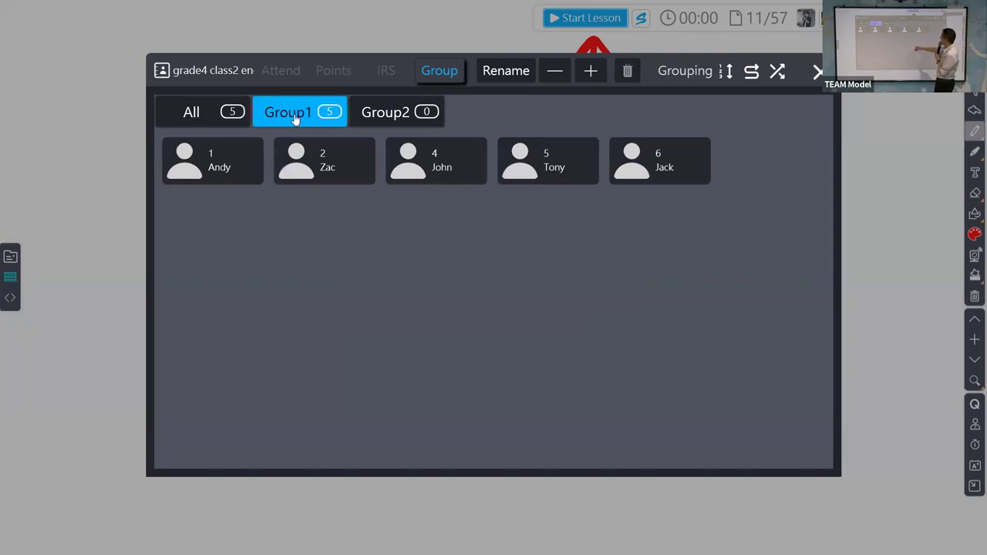
pyautogui.click(568, 160)
pyautogui.click(685, 163)
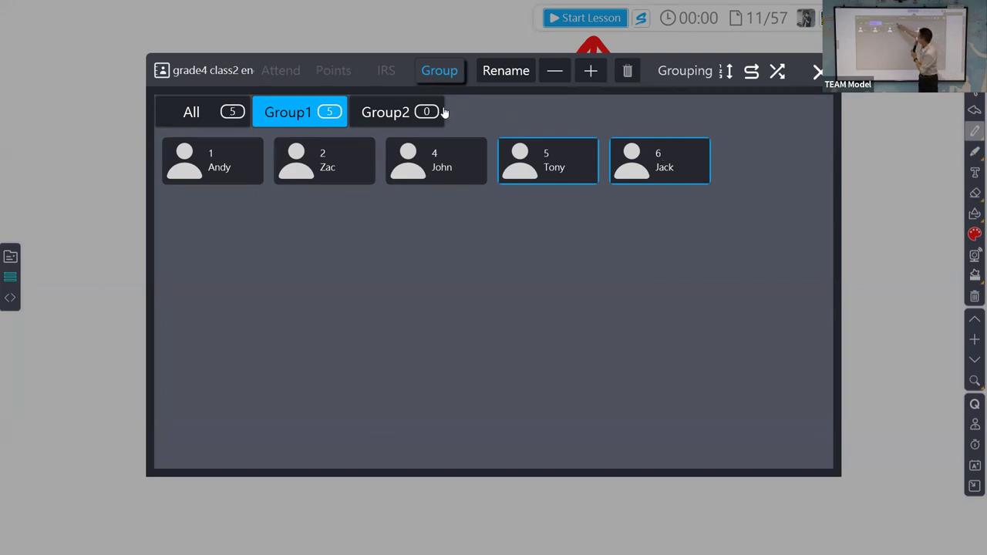
pyautogui.click(398, 114)
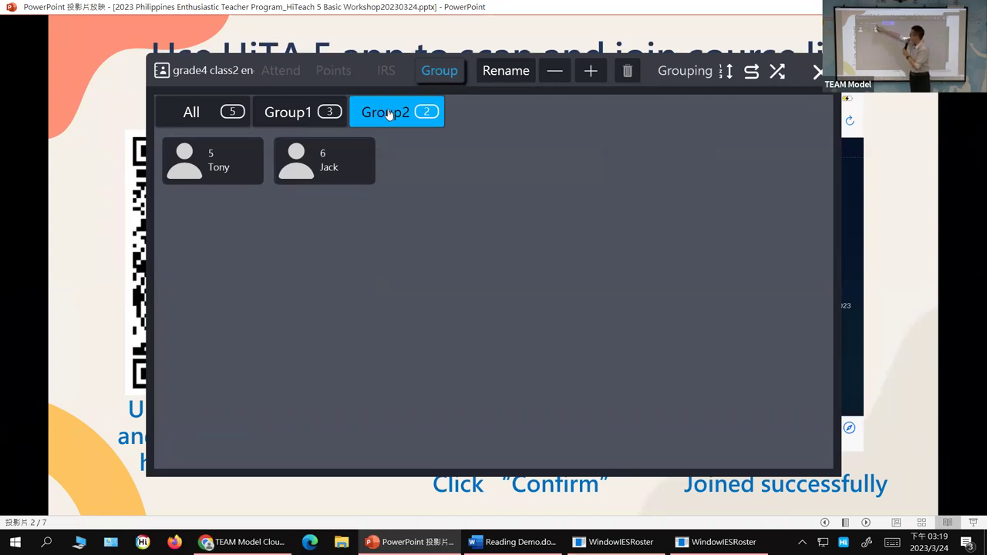
# Move John into Group2 too, leaving Andy and Zac in Group1, and close grouping
pyautogui.click(301, 116)
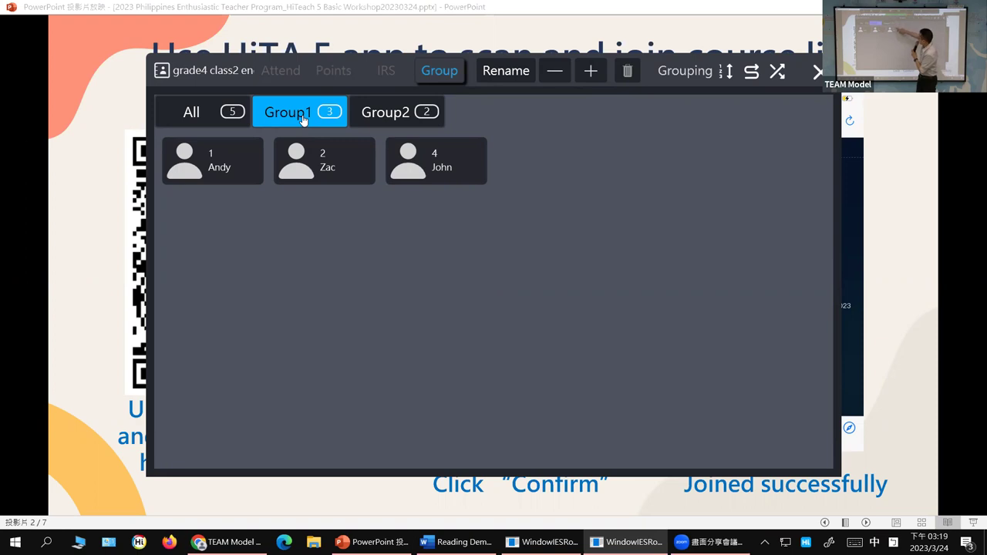
pyautogui.click(457, 150)
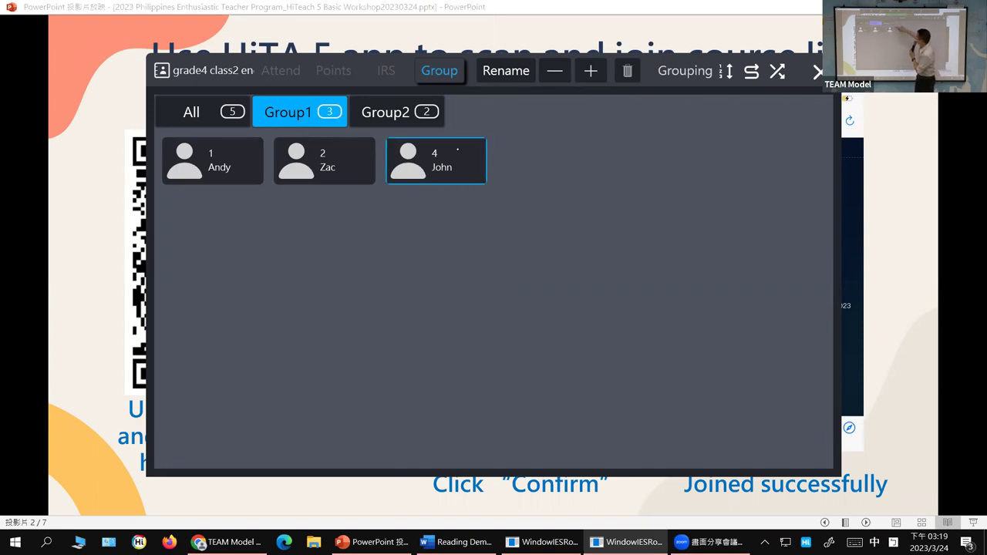
pyautogui.moveTo(457, 150); pyautogui.dragTo(405, 114)
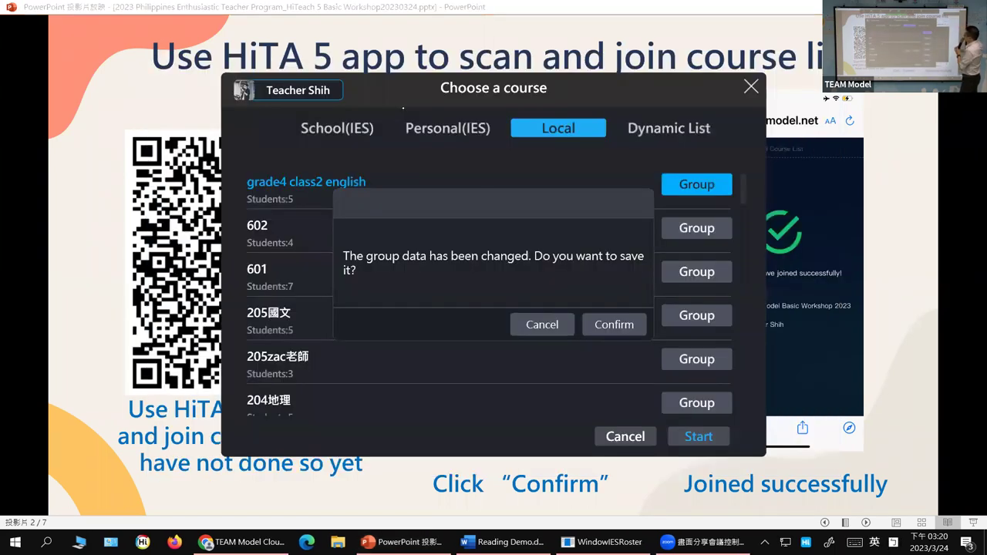
pyautogui.click(817, 72)
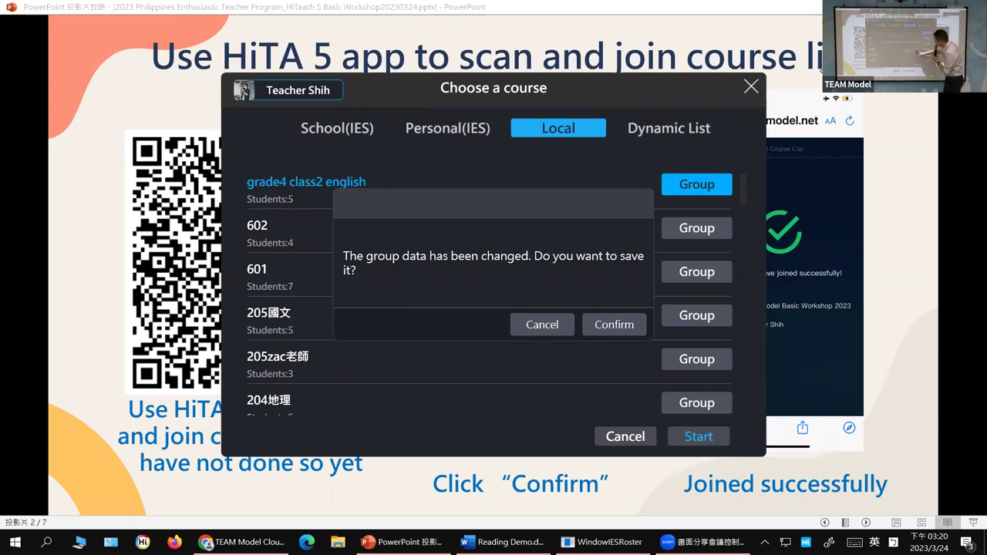
# Save the changed group data and start the grade4 class2 english lesson
pyautogui.click(608, 327)
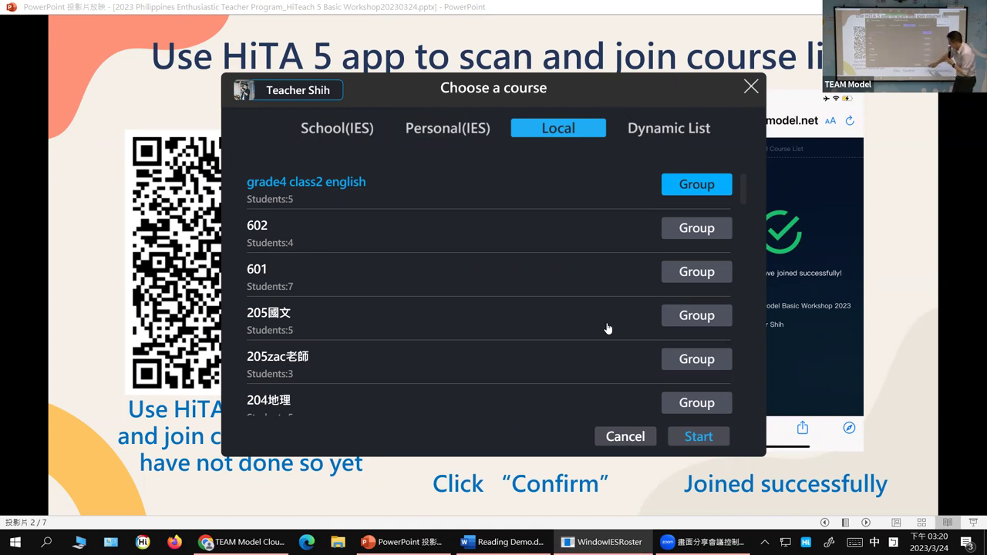
pyautogui.click(696, 442)
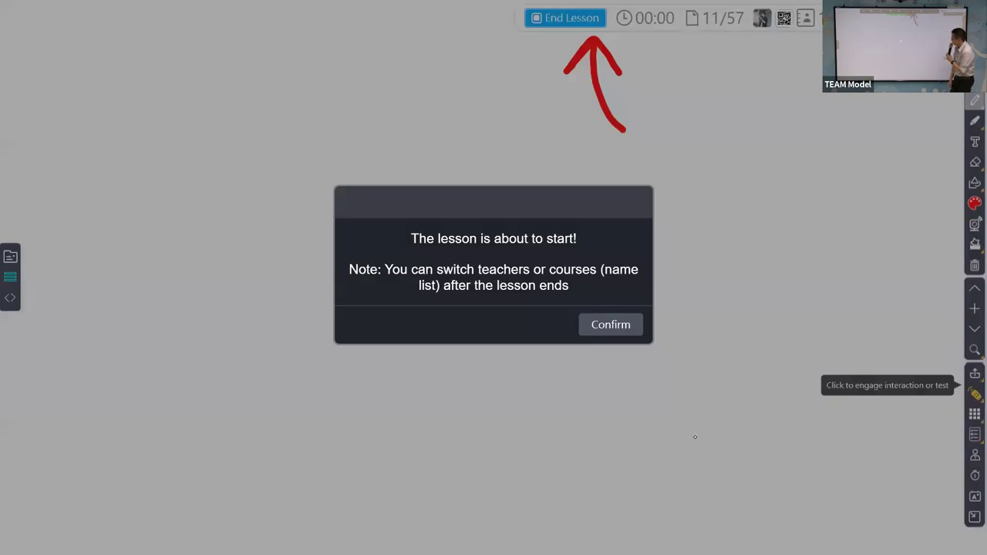
# Dismiss the start notice, erase the red arrow on page 11, and show the slide list
pyautogui.click(610, 325)
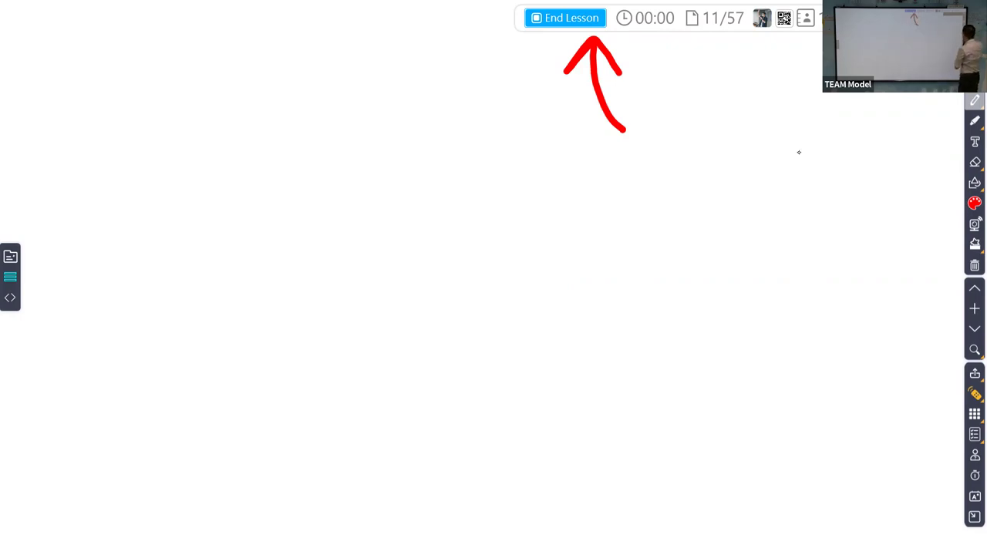
pyautogui.click(974, 162)
pyautogui.moveTo(594, 84)
pyautogui.mouseDown()
pyautogui.moveTo(566, 84)
pyautogui.moveTo(565, 106)
pyautogui.mouseUp()
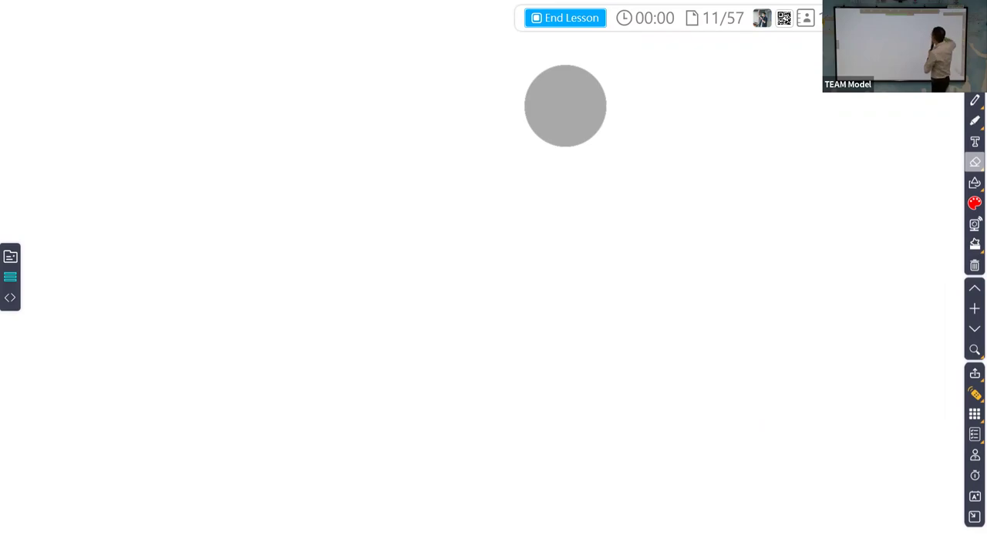
pyautogui.click(786, 153)
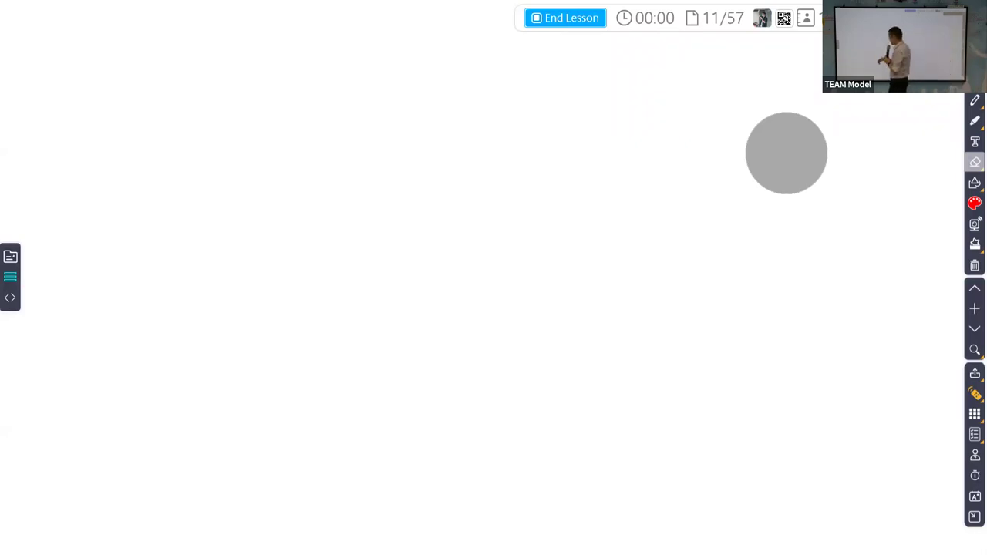
pyautogui.click(10, 278)
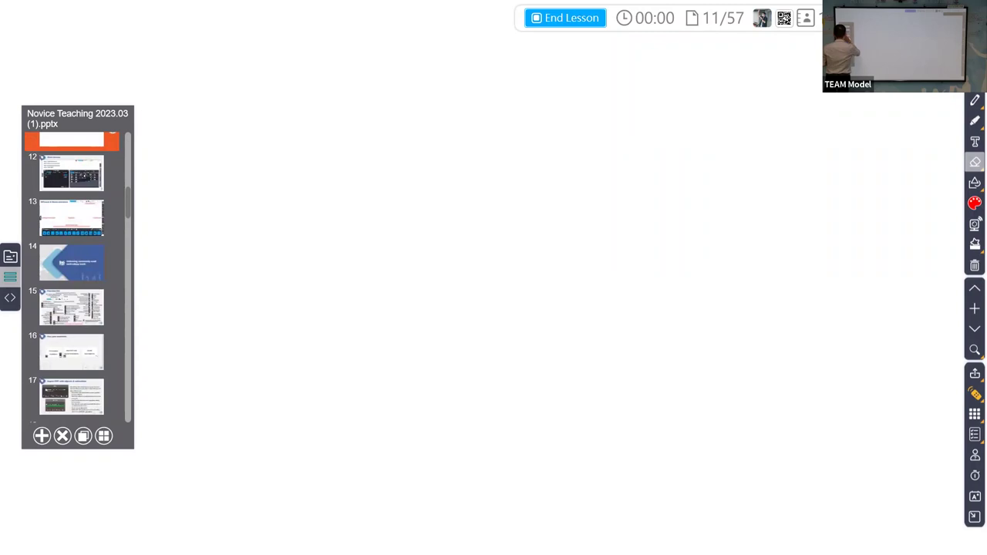
# Advance to slide 12, then jump to slide 14, 'Unboxing commonly used technology tools'
pyautogui.press('pagedown')
pyautogui.click(10, 284)
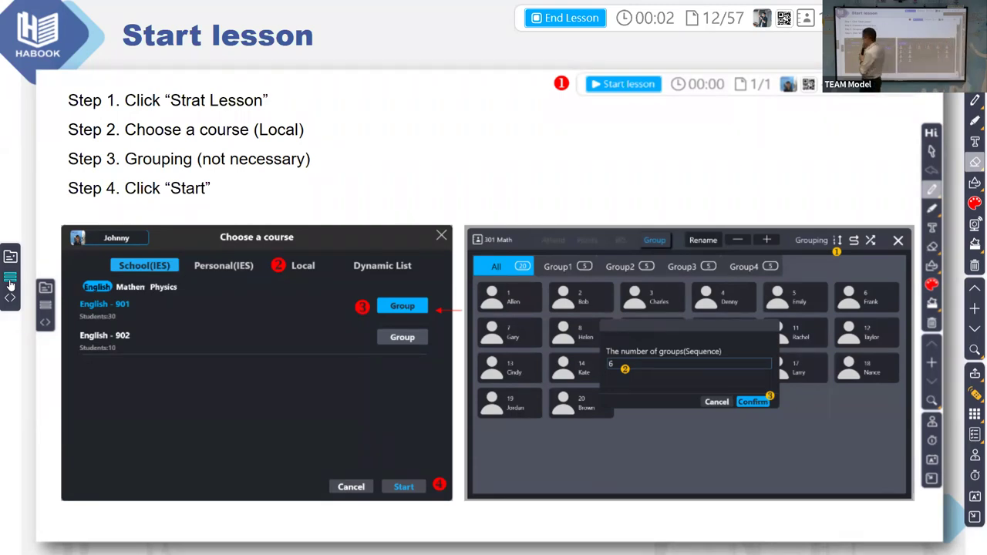
pyautogui.click(10, 279)
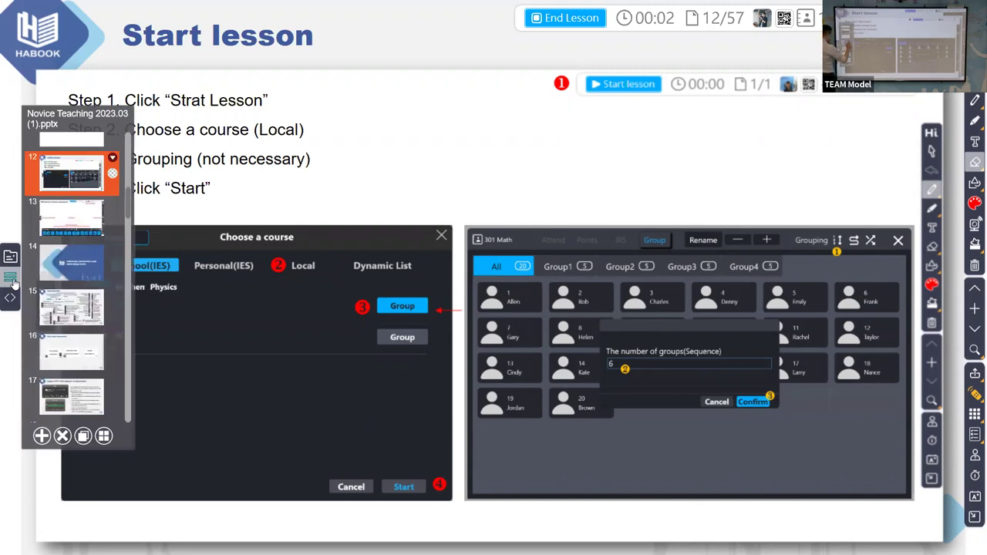
pyautogui.click(71, 262)
pyautogui.click(10, 279)
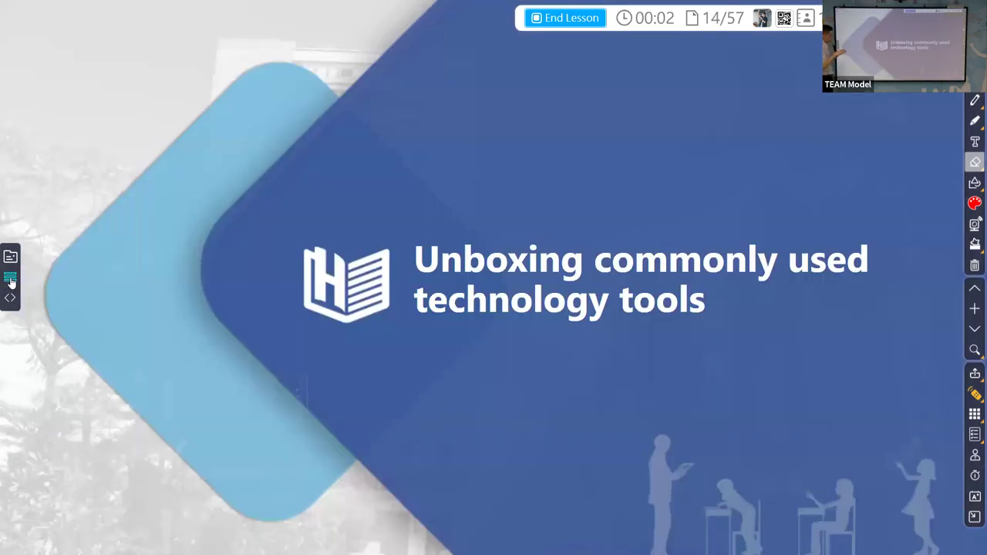
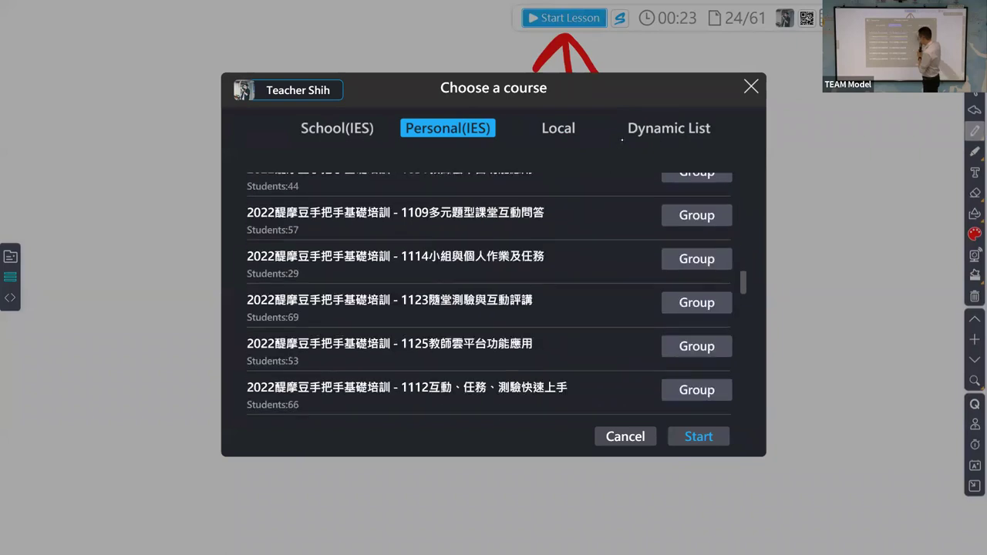
pyautogui.scroll(-8, 591, 267)
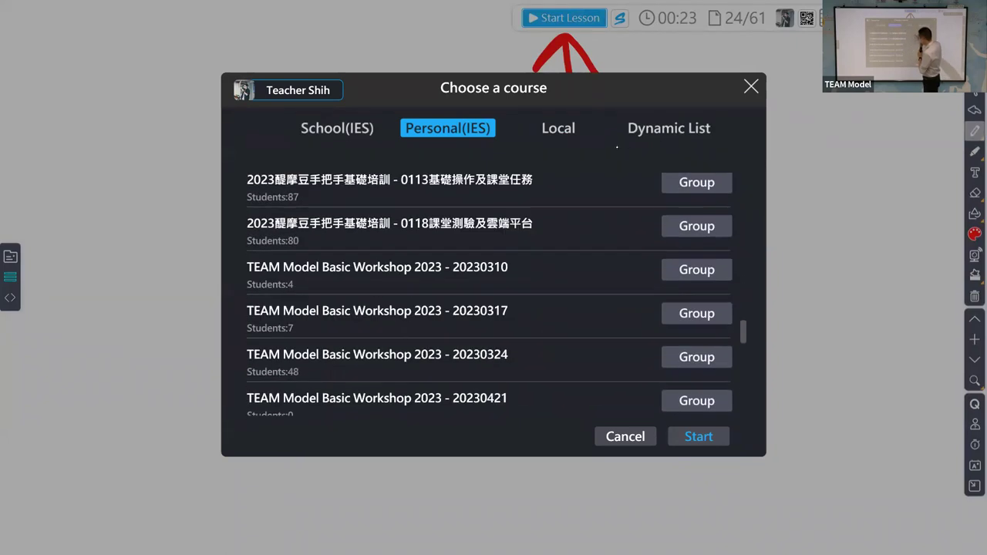
# Select the TEAM Model Basic Workshop 2023 - 20230324 course and open its 48-student group roster
pyautogui.scroll(3, 589, 371)
pyautogui.click(589, 375)
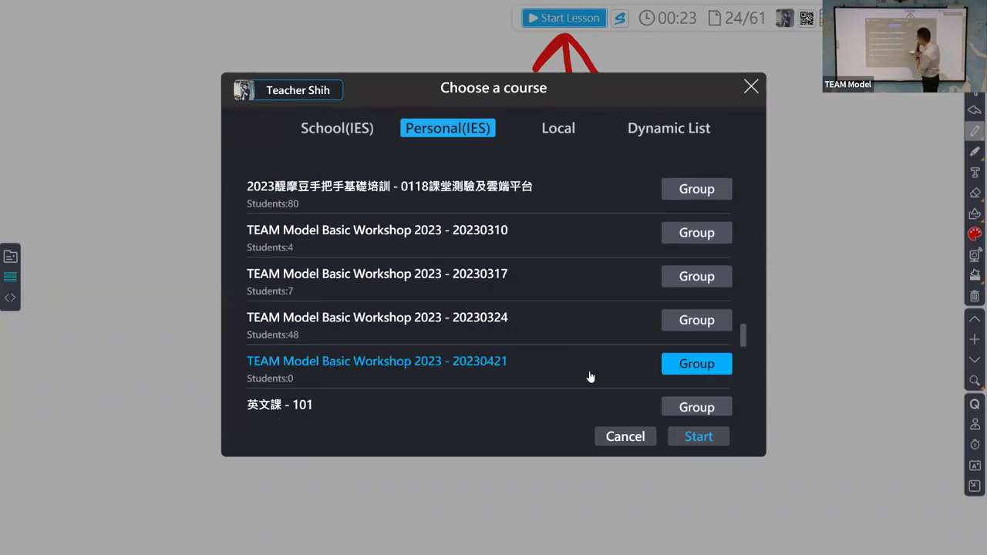
pyautogui.click(588, 328)
pyautogui.moveTo(588, 329); pyautogui.dragTo(589, 236)
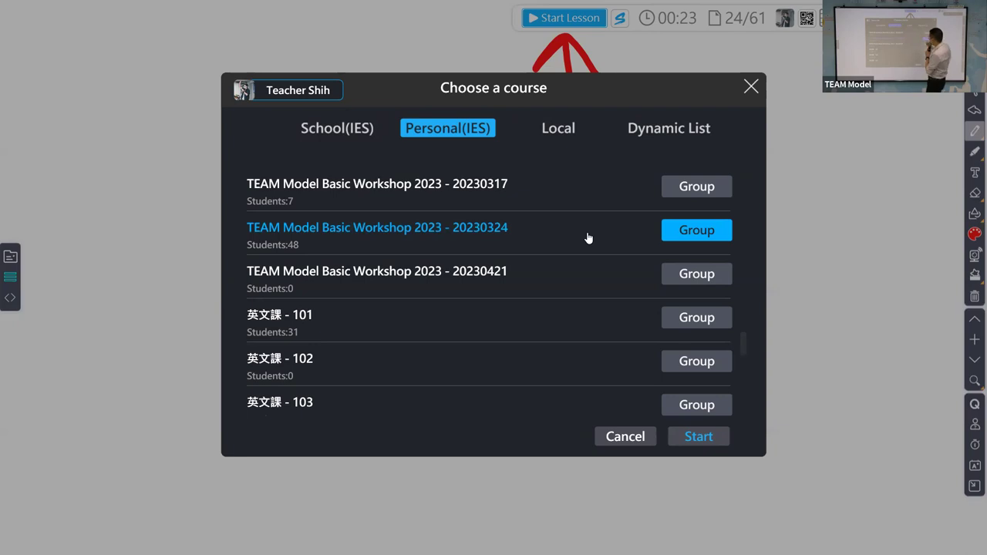
pyautogui.click(694, 234)
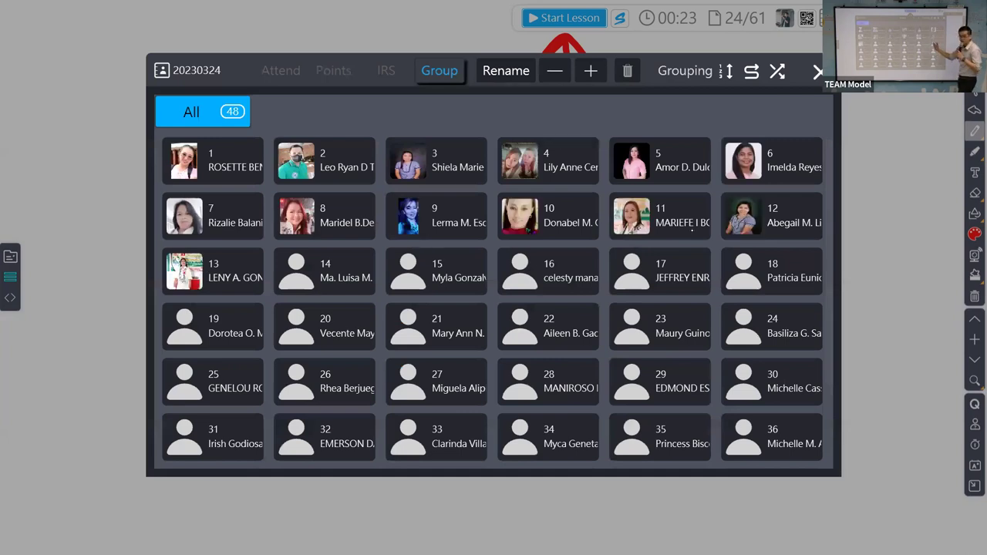
# Browse the 48-student grid, cancel the new-group name prompt, and close back to Choose a course
pyautogui.scroll(-1, 492, 301)
pyautogui.scroll(-1, 491, 301)
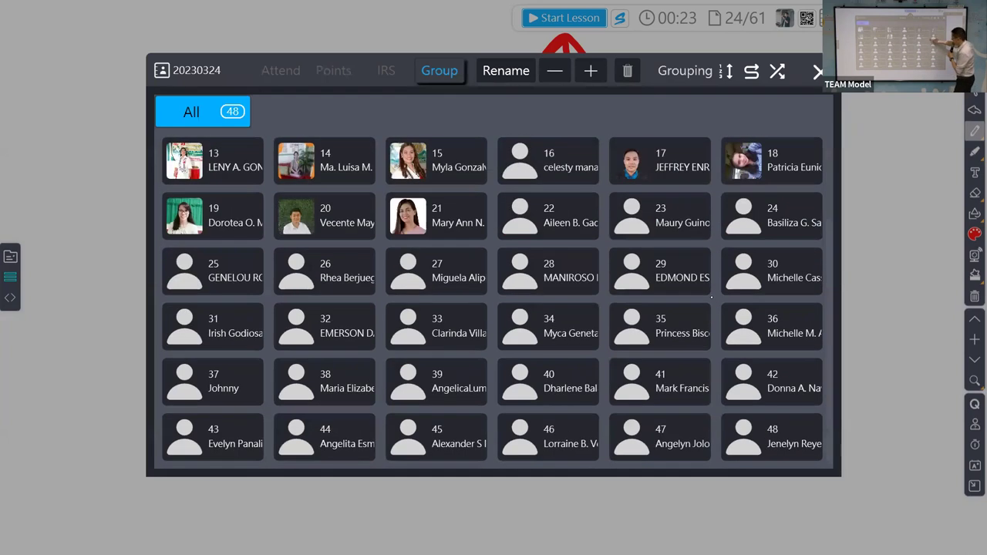
pyautogui.scroll(2, 492, 300)
pyautogui.click(590, 71)
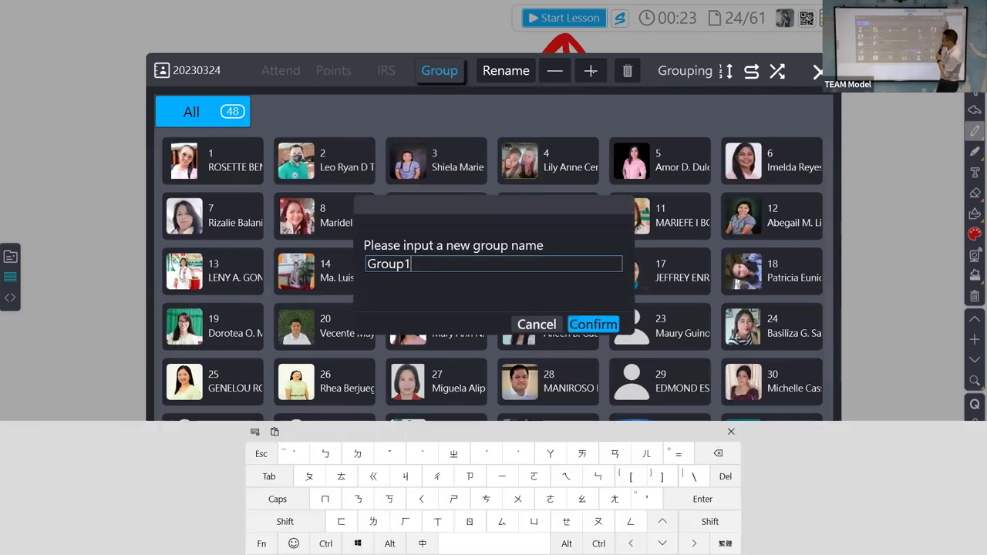
pyautogui.click(531, 324)
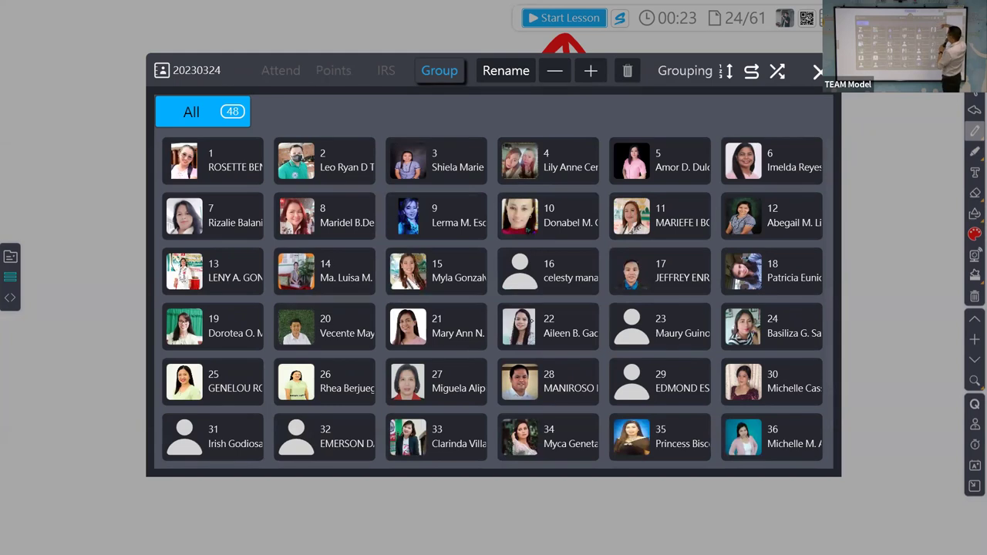
pyautogui.press('Escape')
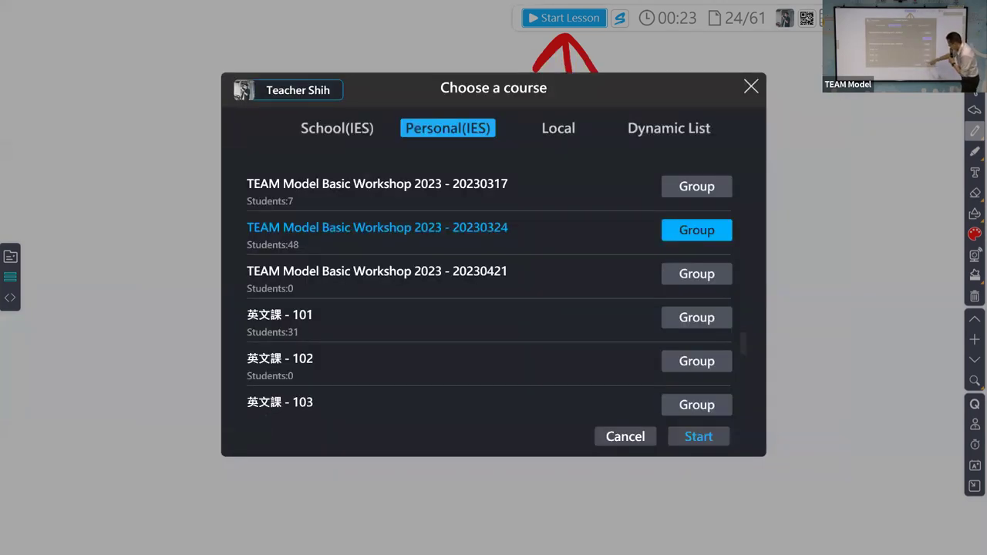
# Start the lesson with the 20230324 course, confirm the notice, and show the Novice Teaching slide thumbnails
pyautogui.click(699, 436)
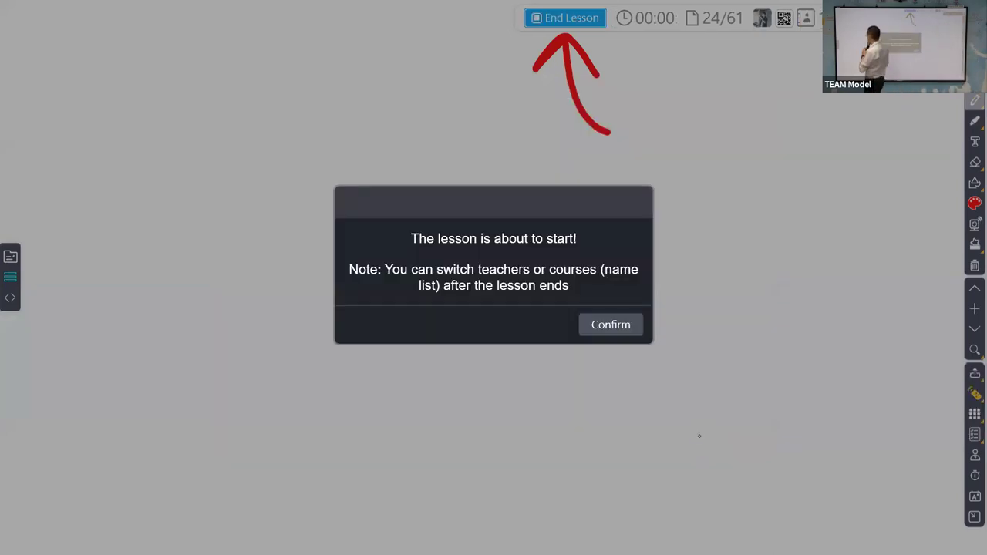
pyautogui.click(605, 325)
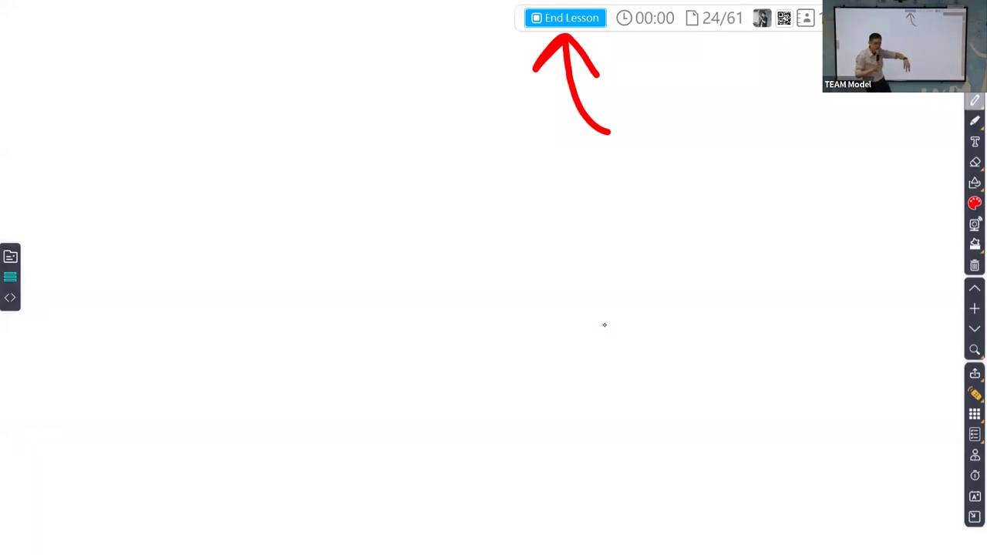
pyautogui.click(12, 283)
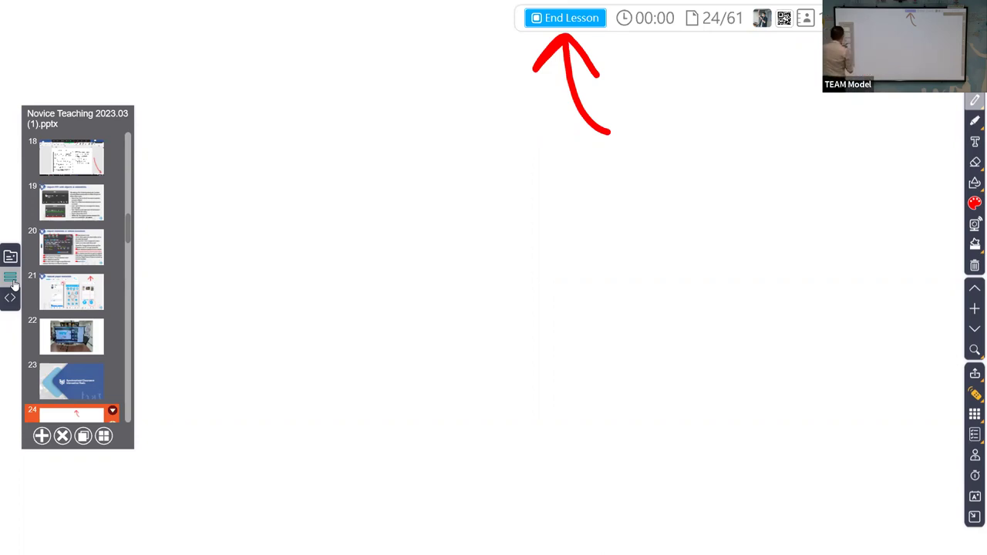
# Go from slide 24 to slide 25, "Students join your lesson", of 61
pyautogui.scroll(-5, 72, 277)
pyautogui.scroll(2, 72, 277)
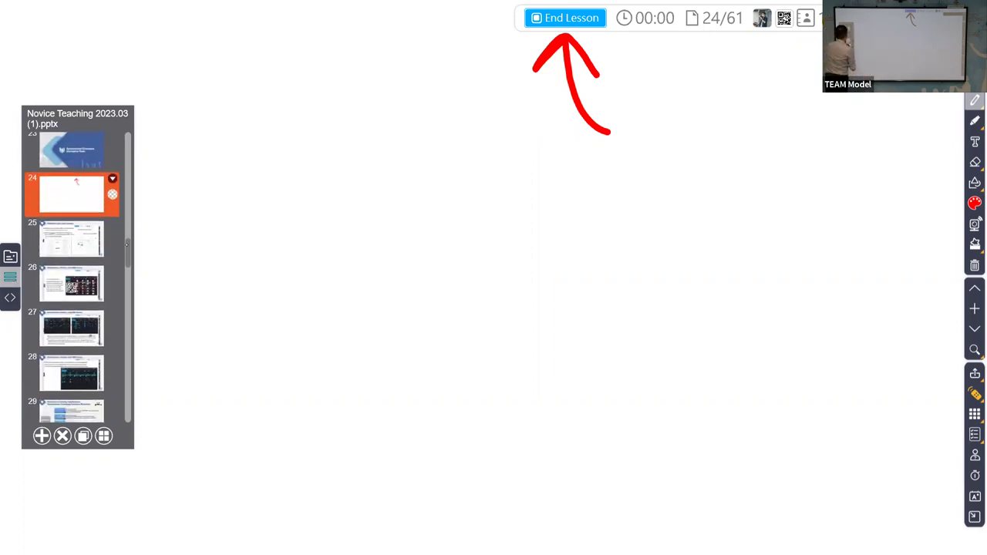
pyautogui.click(72, 224)
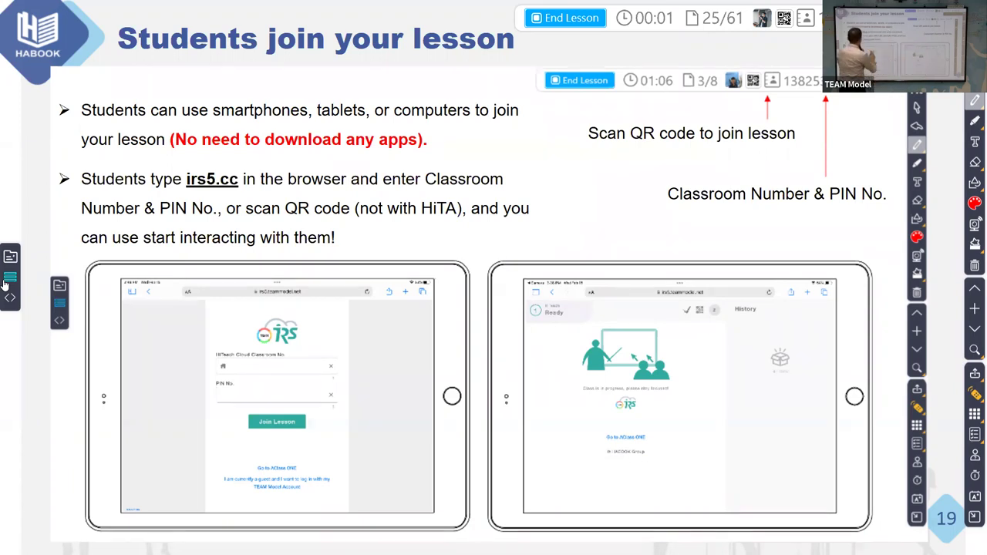
# Highlight irs5.cc on the slide in yellow, then switch over to the PowerPoint window
pyautogui.click(974, 121)
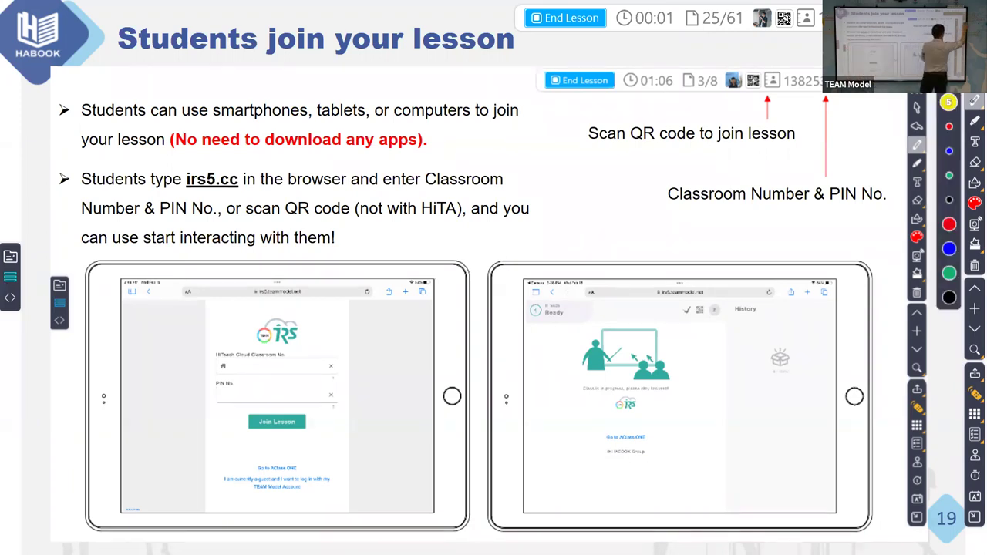
pyautogui.click(950, 172)
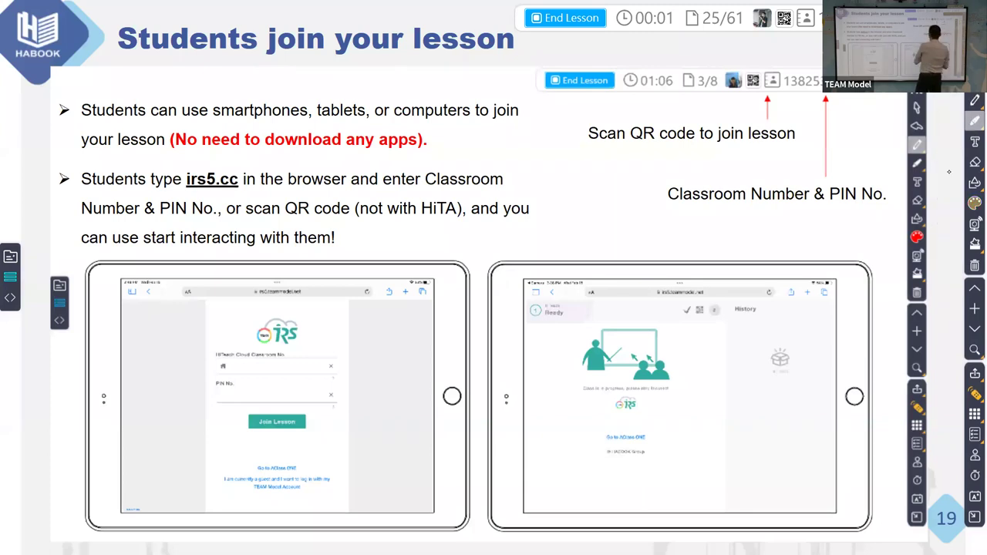
pyautogui.moveTo(153, 192); pyautogui.dragTo(279, 200)
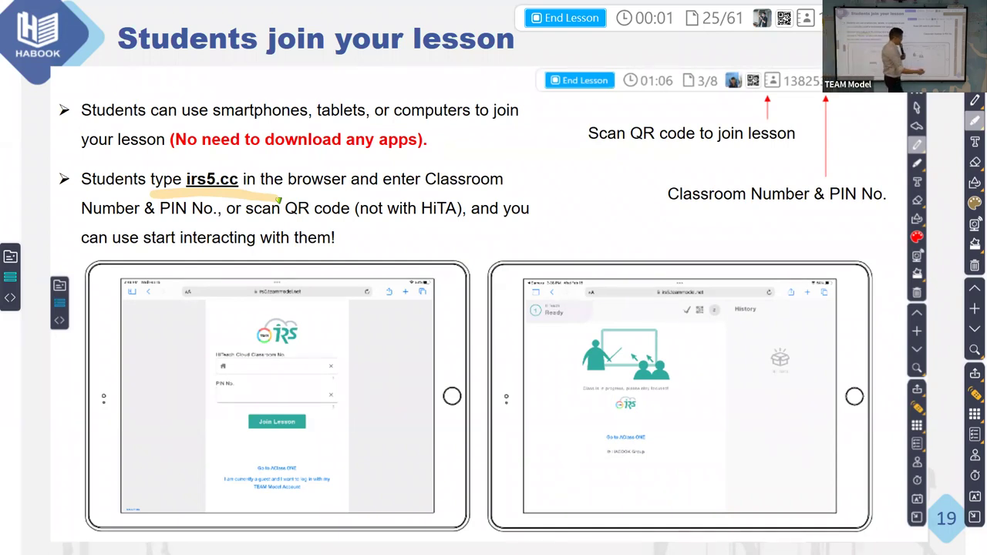
pyautogui.hotkey('alt', 'Tab')
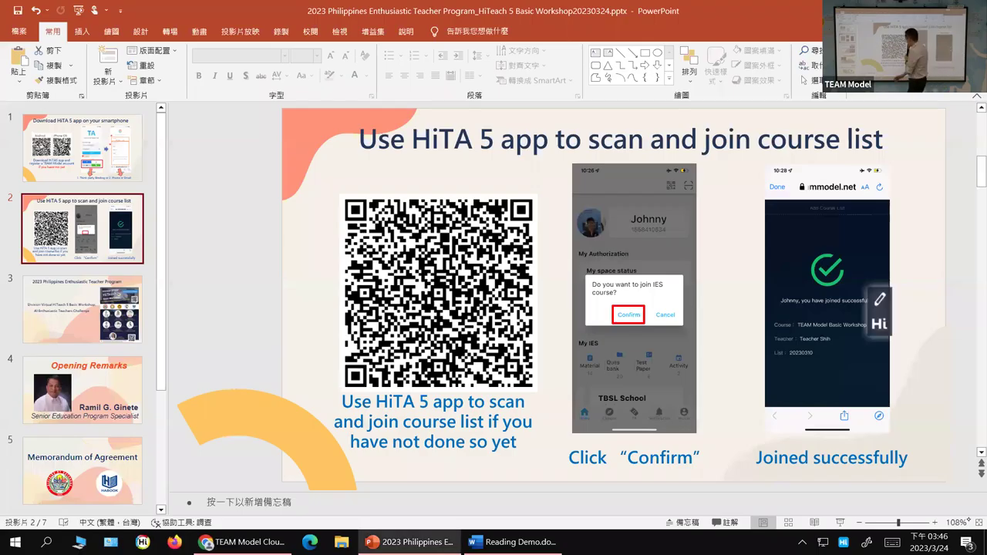
# In a new Chrome tab, enter irs5.cc in English input to load the WebIRS 5 page
pyautogui.hotkey('alt', 'Tab')
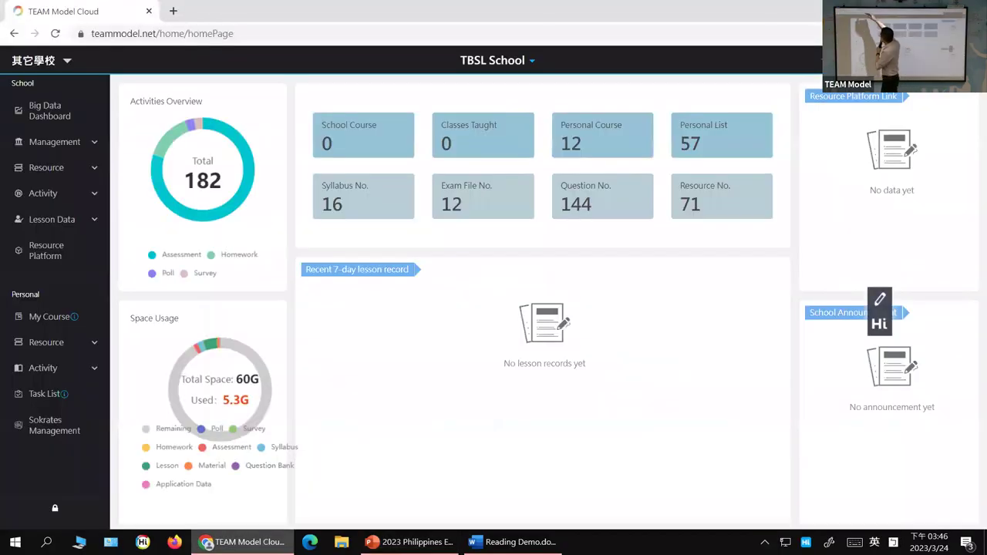
pyautogui.hotkey('ctrl', 't')
pyautogui.click(98, 33)
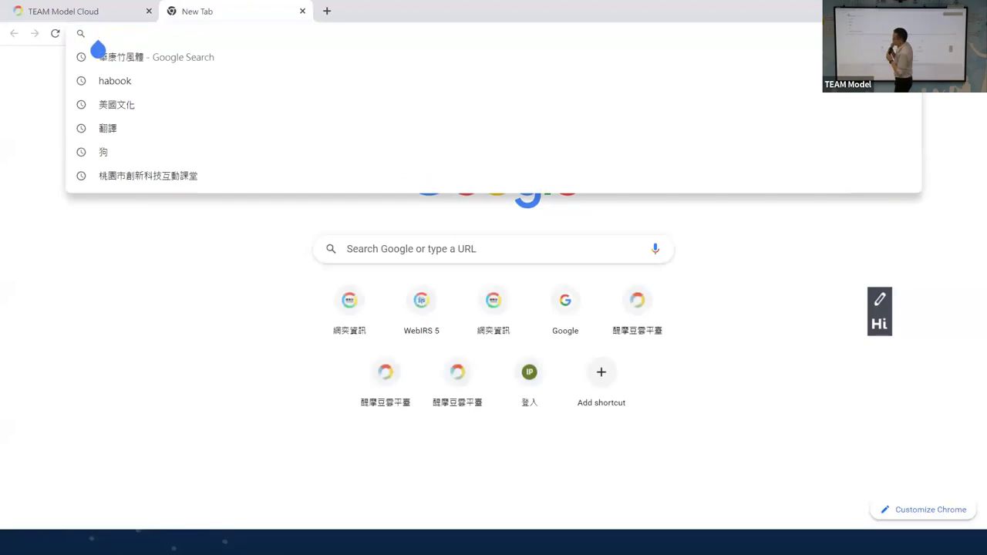
pyautogui.write('ㄐㄛ')
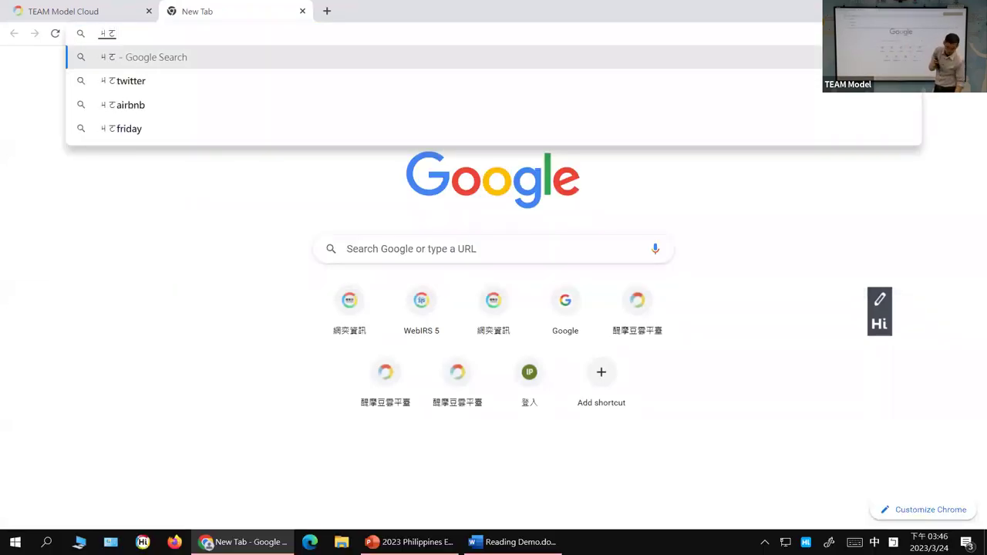
pyautogui.press('Escape')
pyautogui.press('shift')
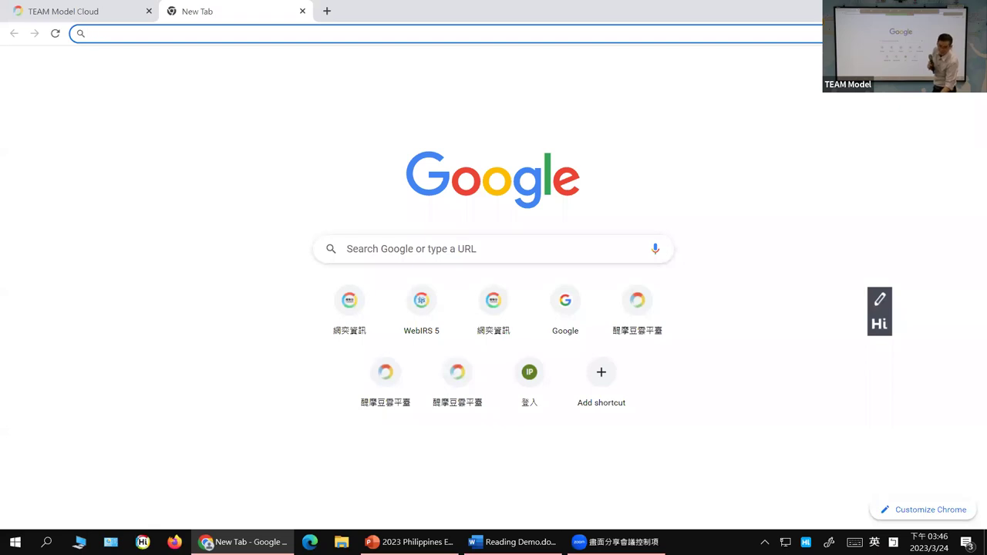
pyautogui.write('irs')
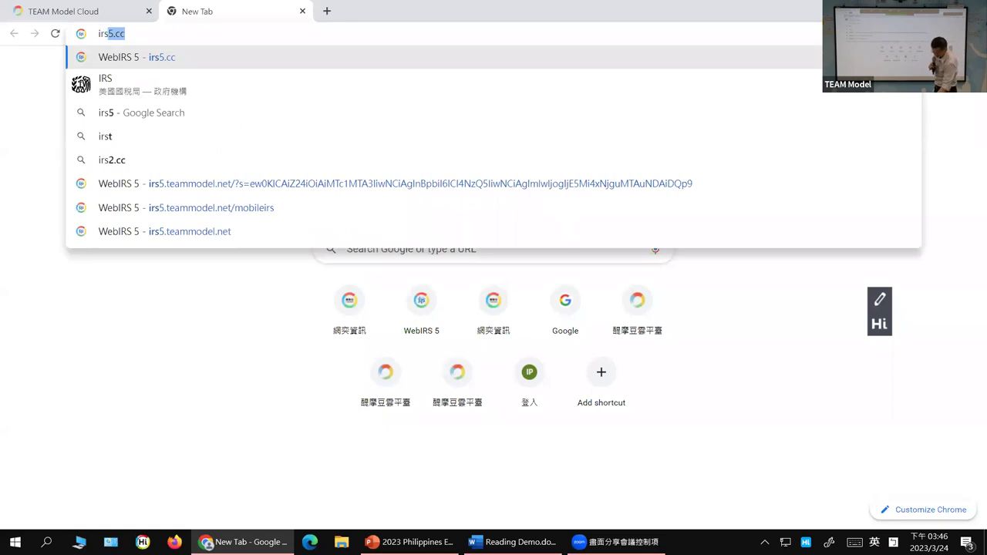
pyautogui.write('5')
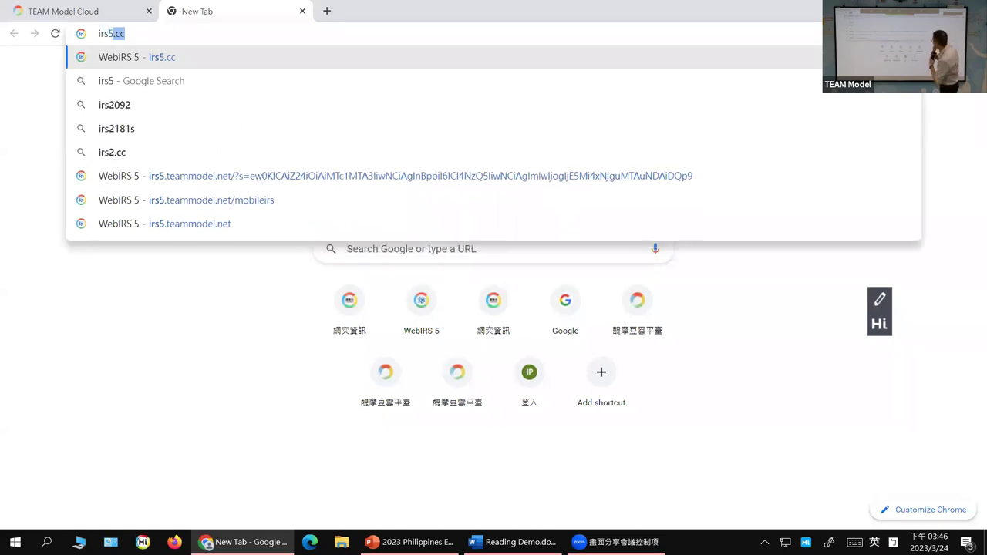
pyautogui.press('Return')
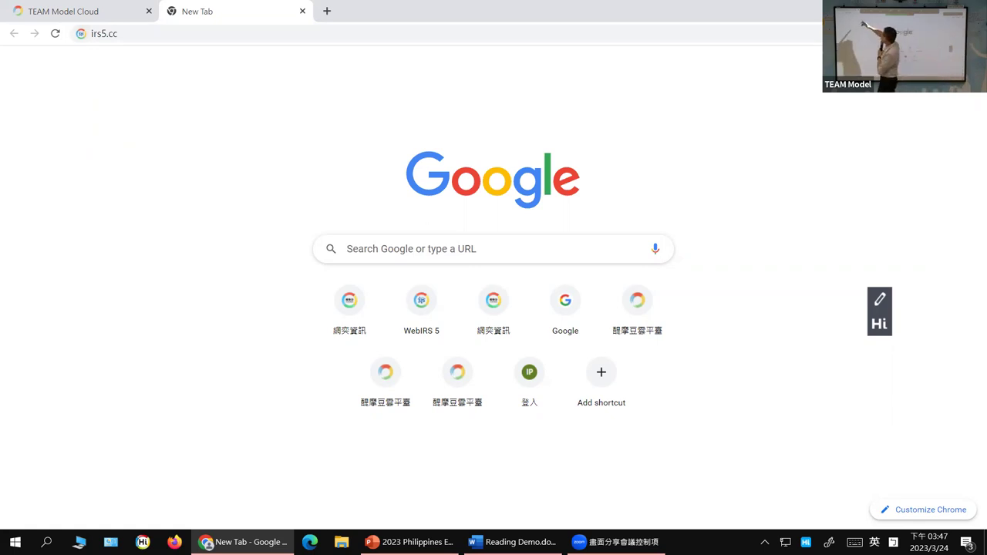
pyautogui.click(104, 33)
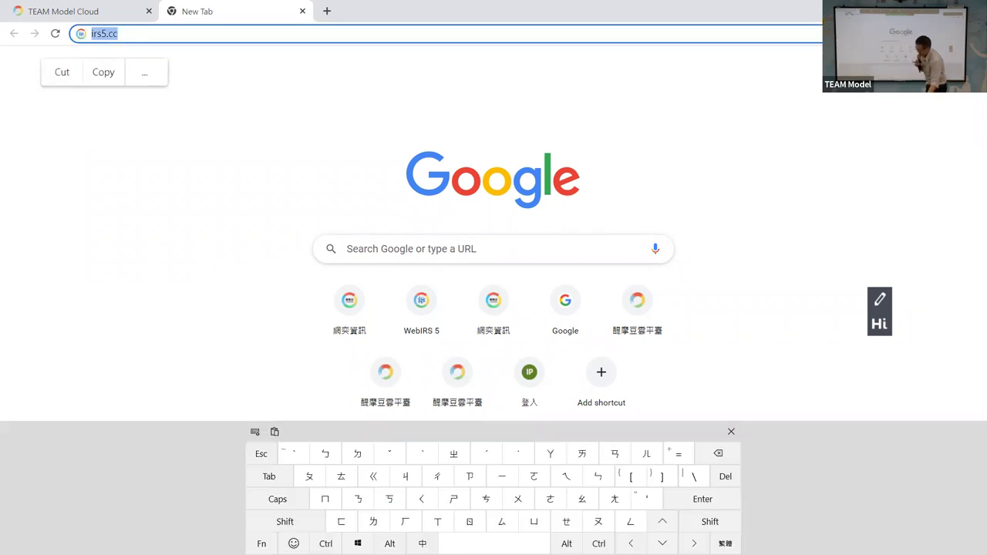
pyautogui.press('Return')
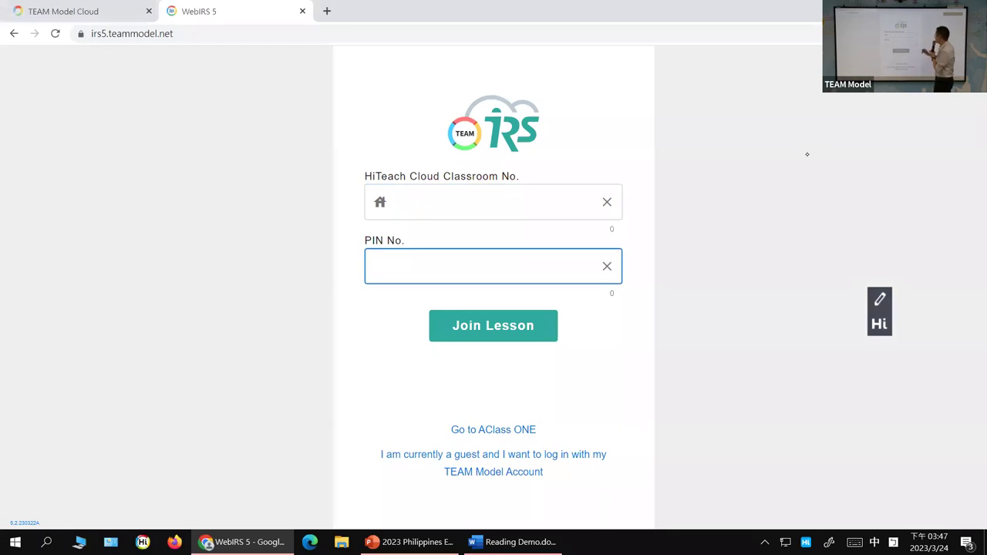
# Circle the slide's classroom number in red ink, then return to the WebIRS Classroom No. field
pyautogui.hotkey('alt', 'Tab')
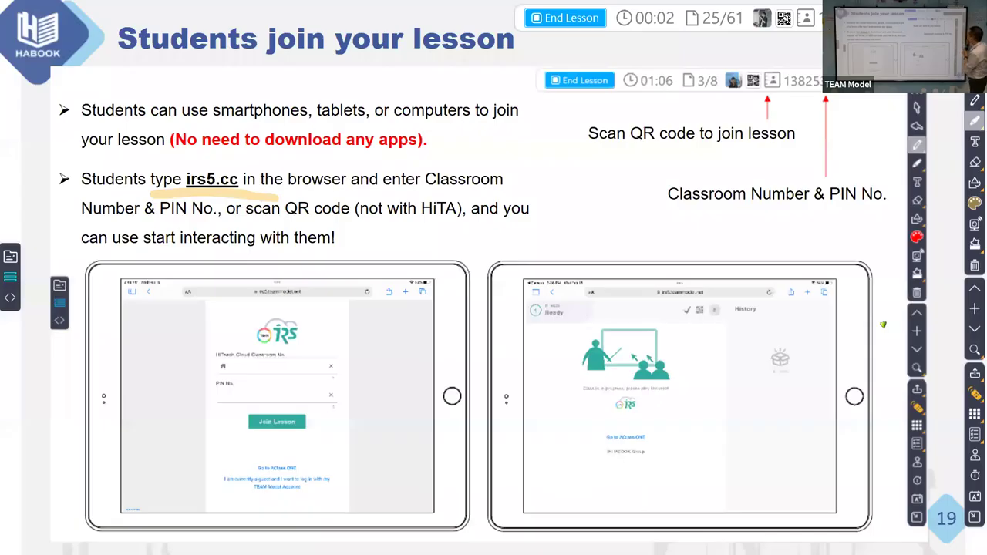
pyautogui.click(952, 125)
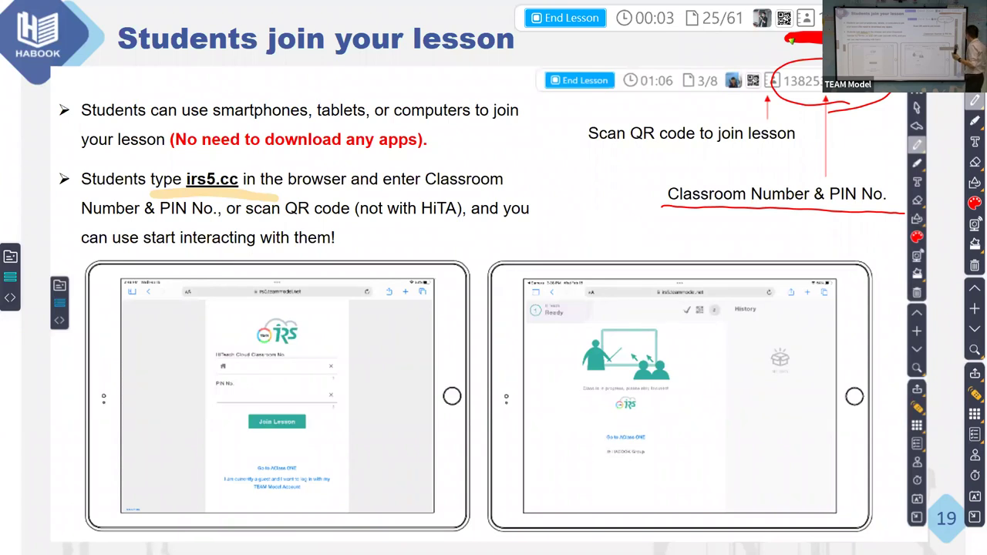
pyautogui.moveTo(787, 78); pyautogui.dragTo(821, 79)
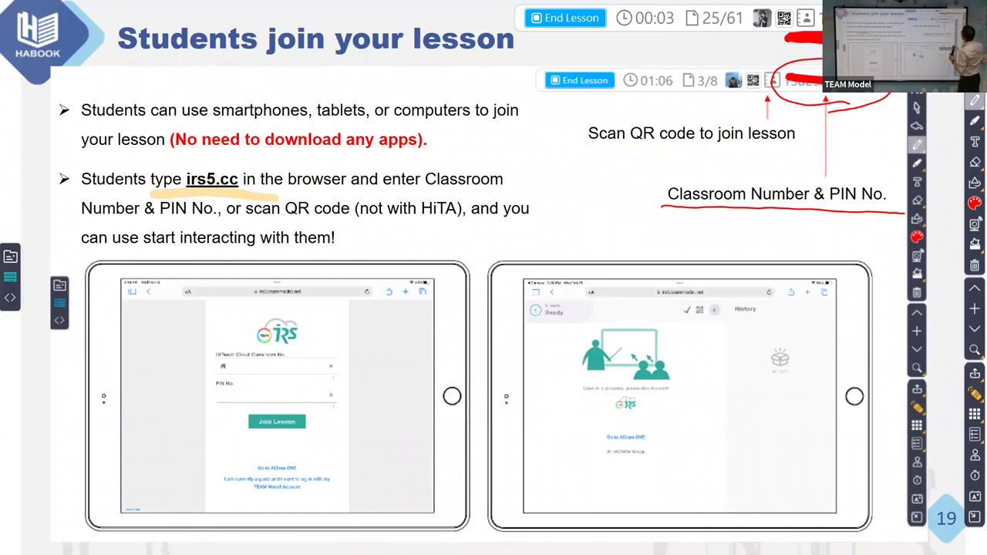
pyautogui.hotkey('alt', 'Tab')
pyautogui.click(494, 202)
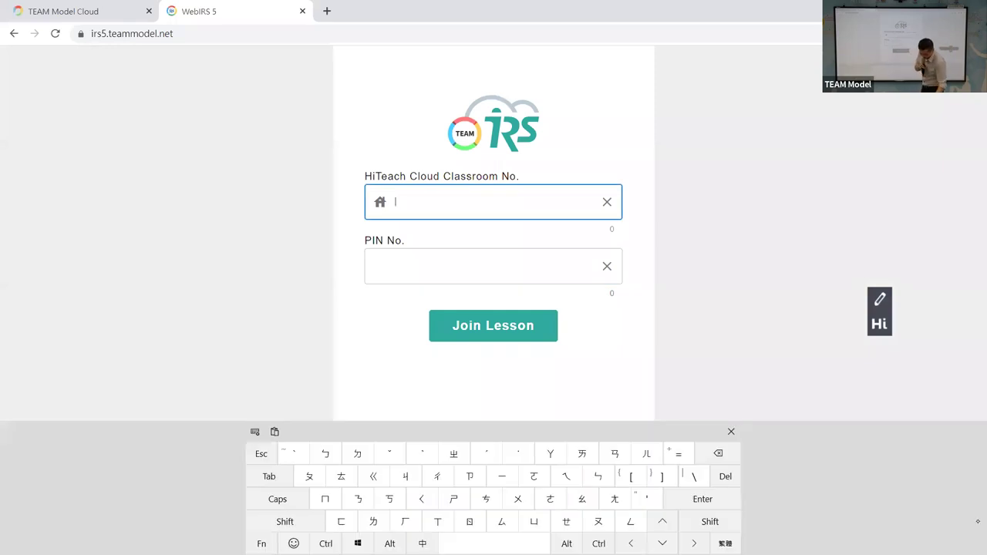
# Submit classroom number 175107 and its PIN on the WebIRS 5 join form
pyautogui.write('17510')
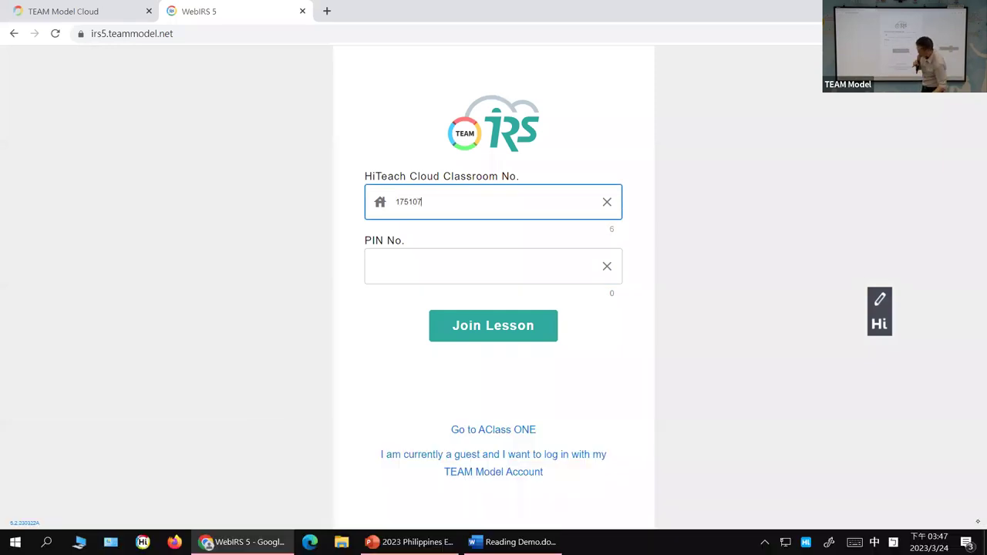
pyautogui.write('7')
pyautogui.click(494, 266)
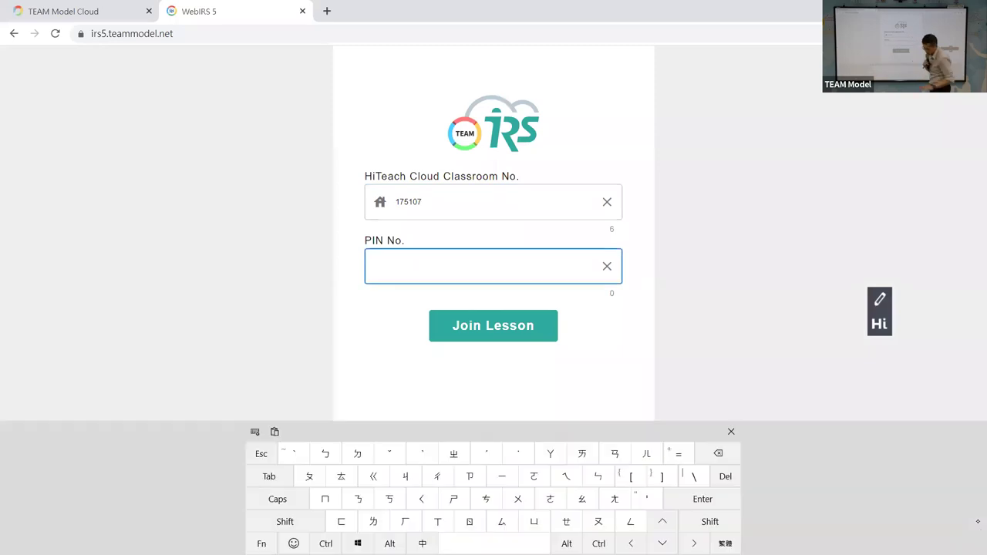
pyautogui.write('8749')
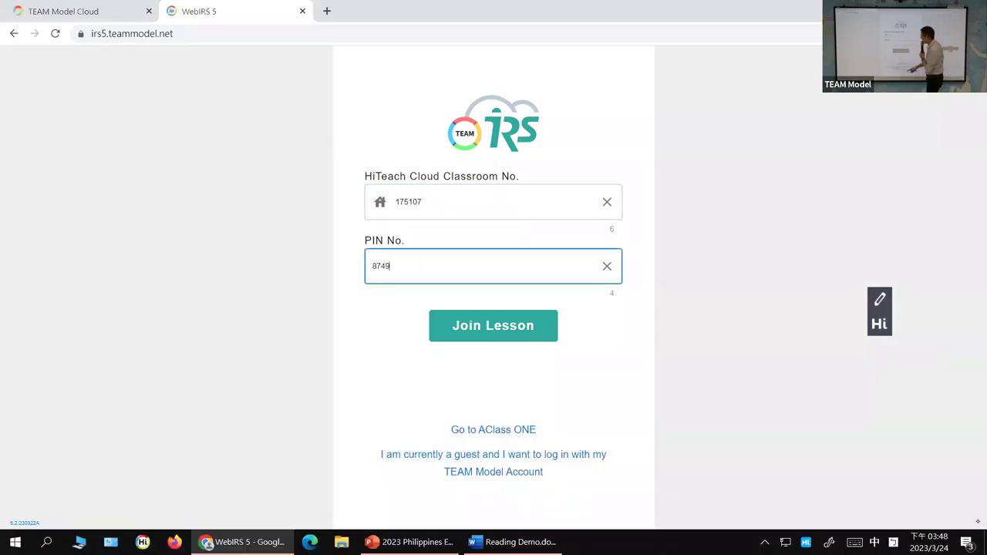
pyautogui.press('Return')
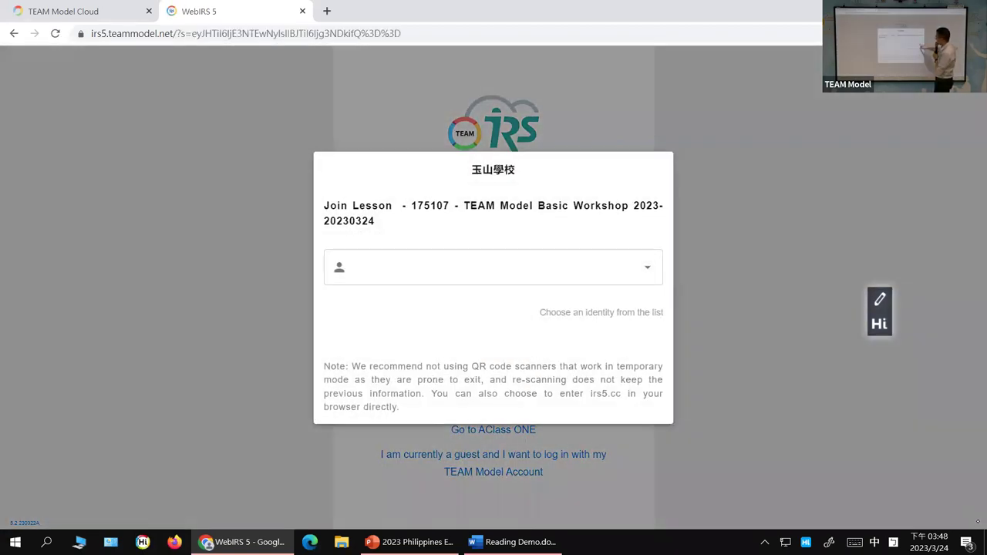
# Choose student 37 from the participant name list and confirm joining the lesson
pyautogui.click(494, 267)
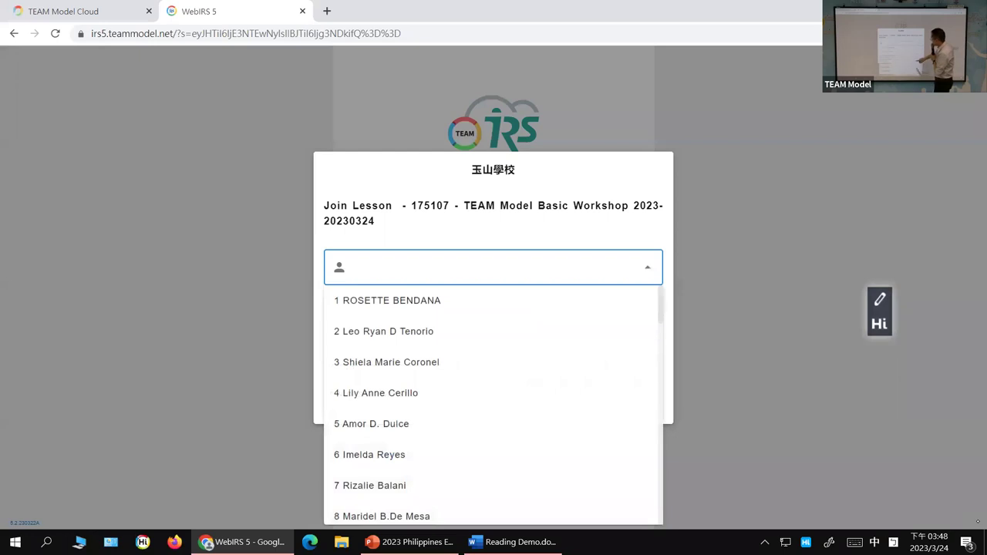
pyautogui.scroll(-4, 494, 405)
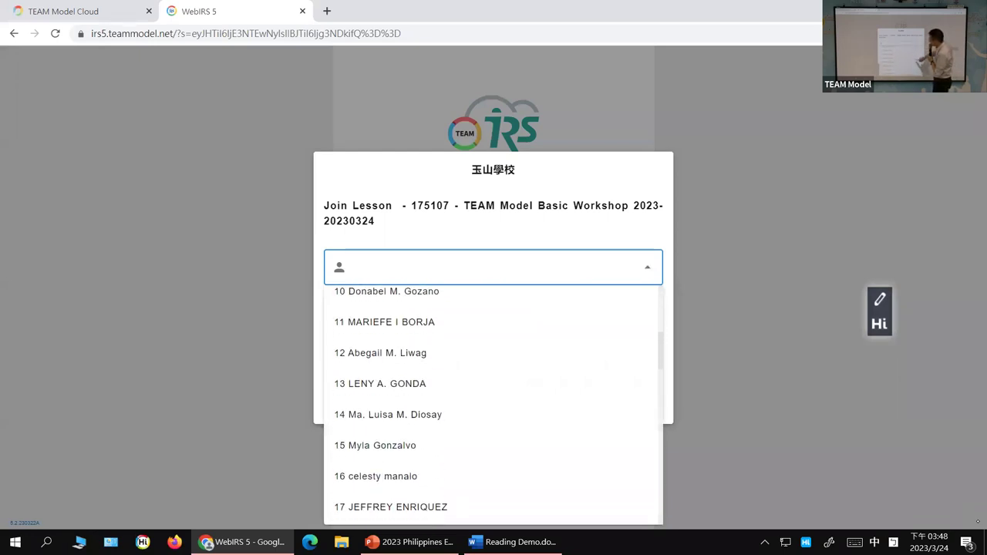
pyautogui.scroll(-2, 493, 405)
pyautogui.scroll(-2, 494, 405)
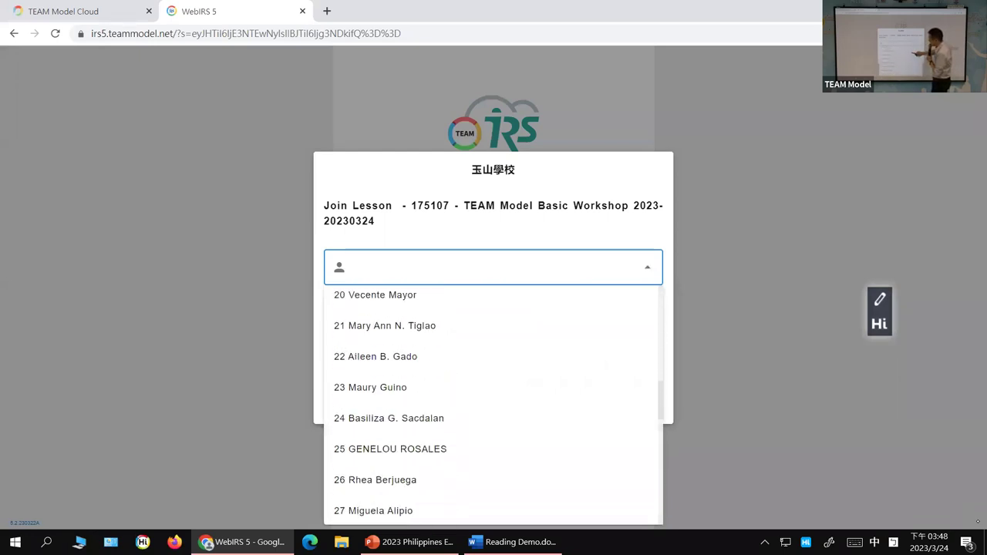
pyautogui.scroll(-2, 493, 405)
pyautogui.scroll(-2, 493, 405)
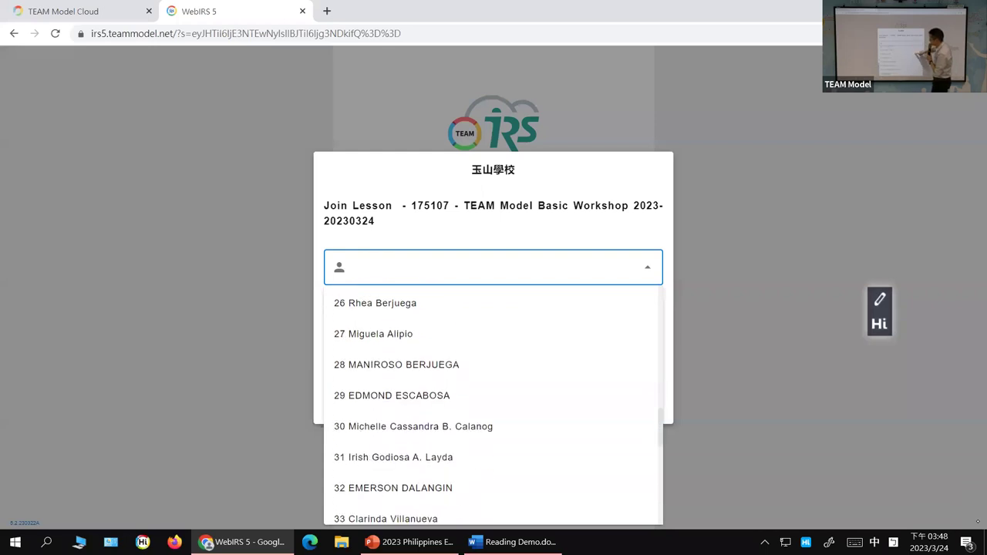
pyautogui.scroll(-3, 493, 405)
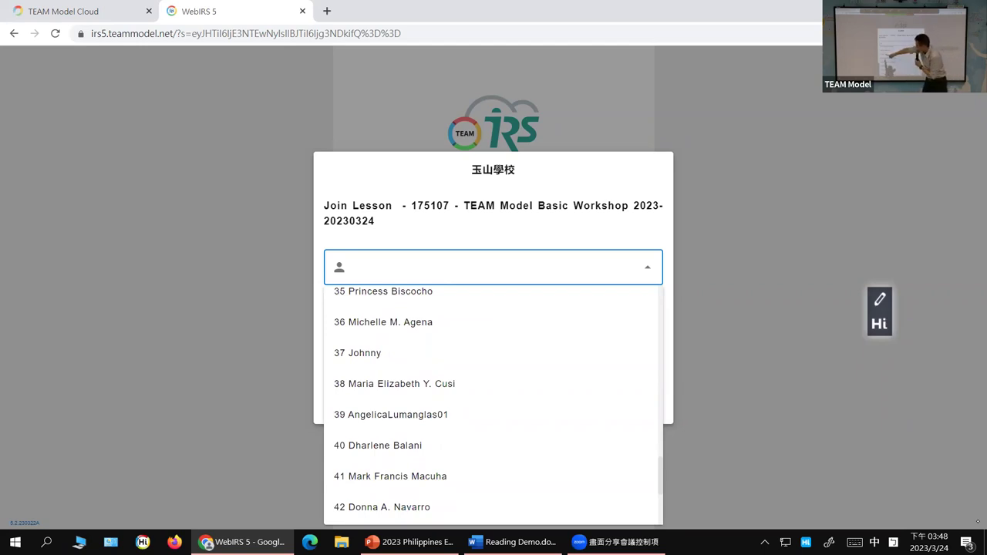
pyautogui.scroll(-1, 493, 405)
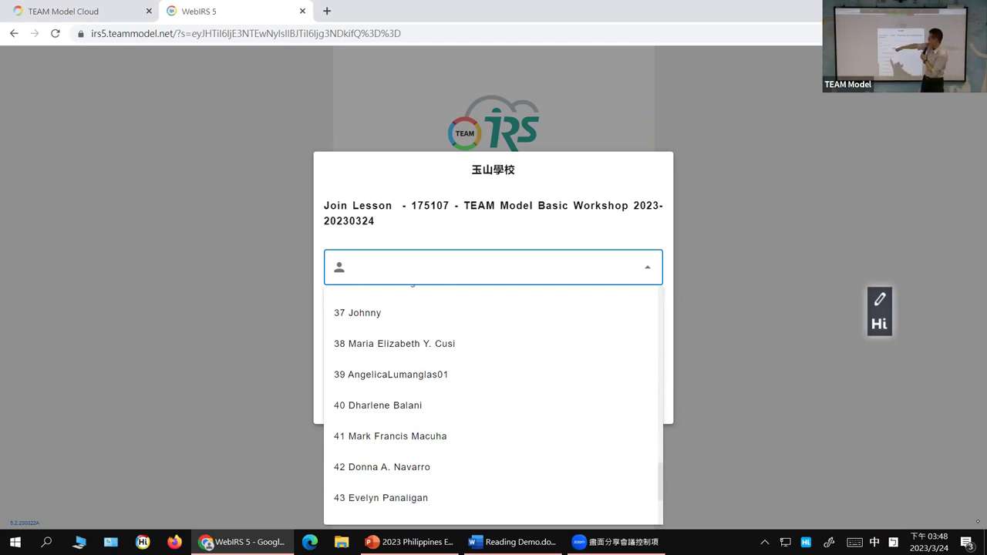
pyautogui.click(357, 313)
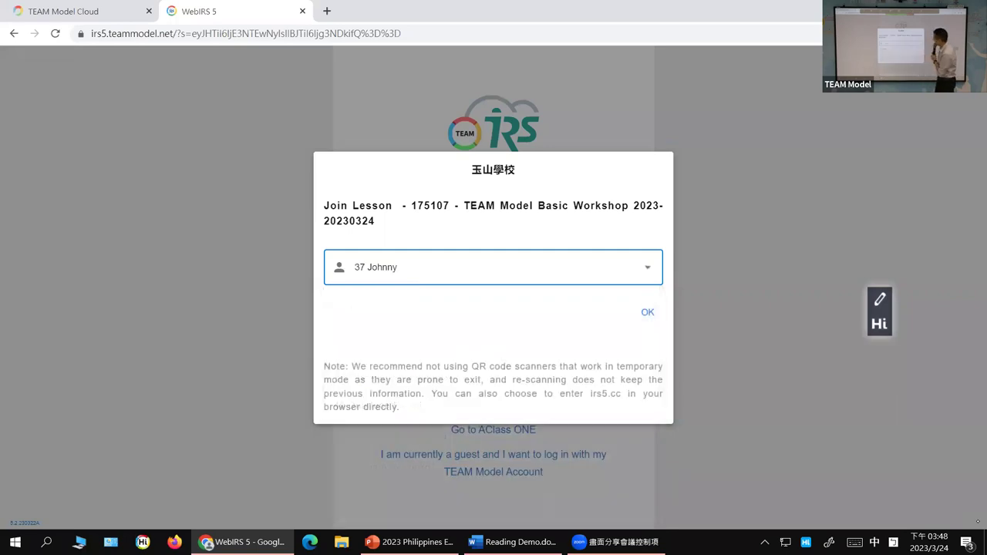
pyautogui.press('Return')
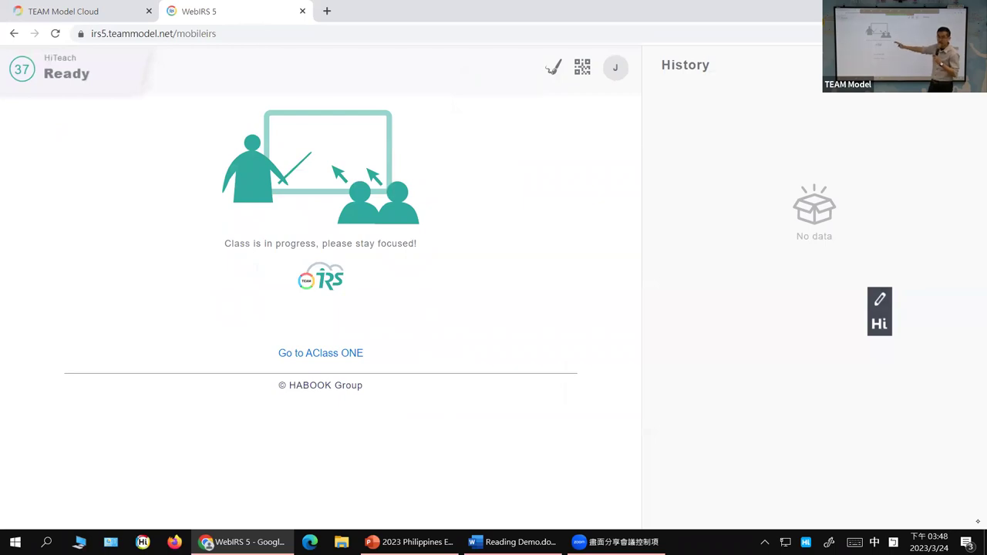
# Use the floating Hi widget to return to HiTeach slide 25
pyautogui.click(877, 327)
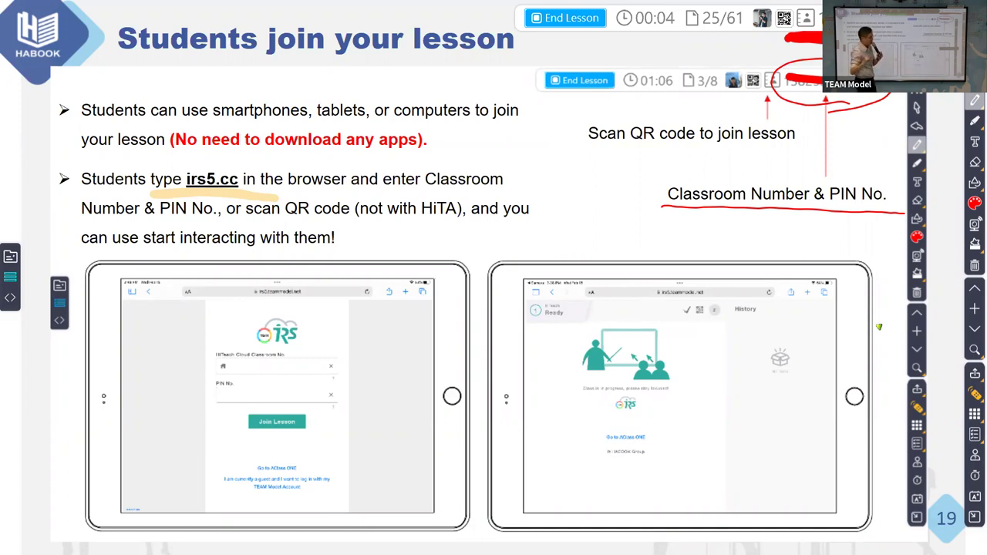
# Switch to red ink and handwrite 175107 into the slide's pictured Classroom No. field
pyautogui.click(975, 203)
pyautogui.click(950, 124)
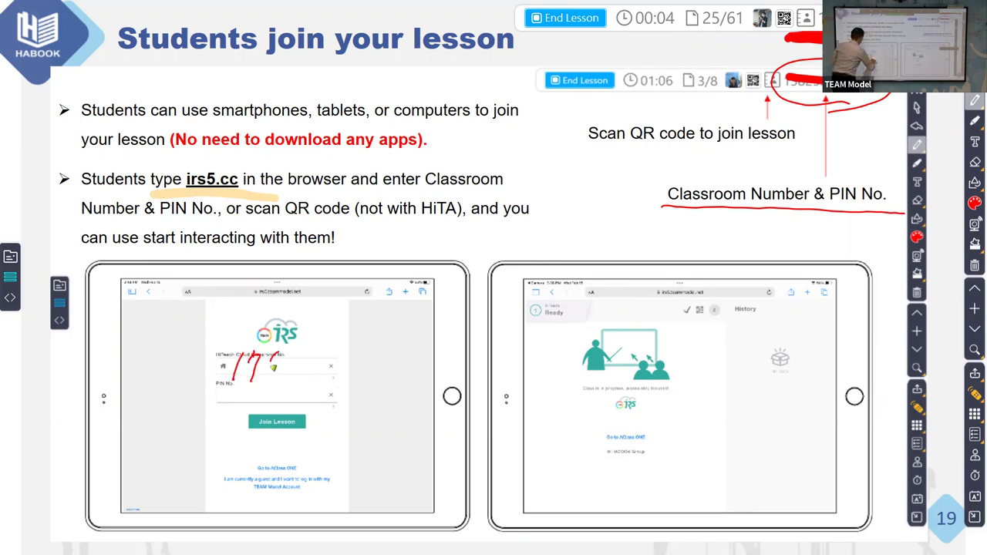
pyautogui.moveTo(320, 355); pyautogui.dragTo(323, 380)
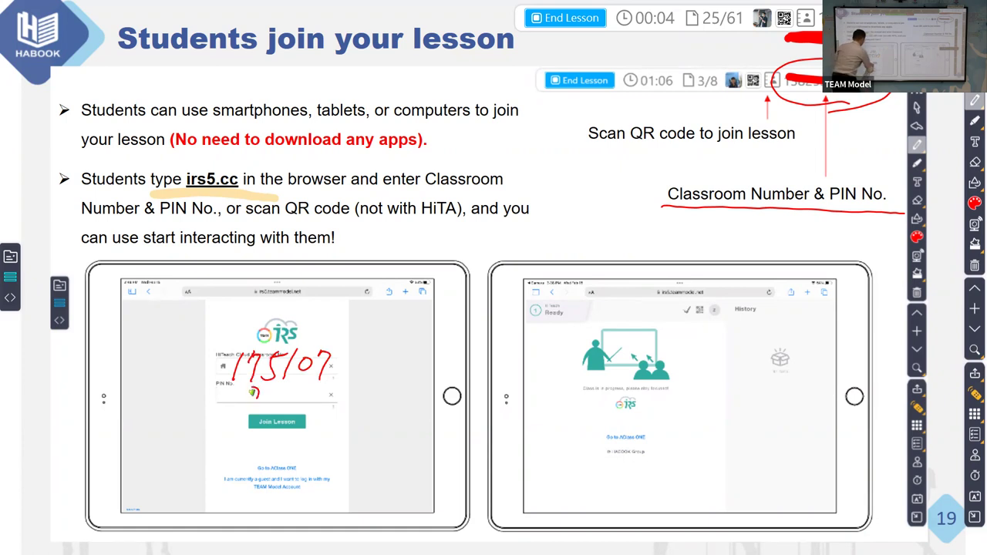
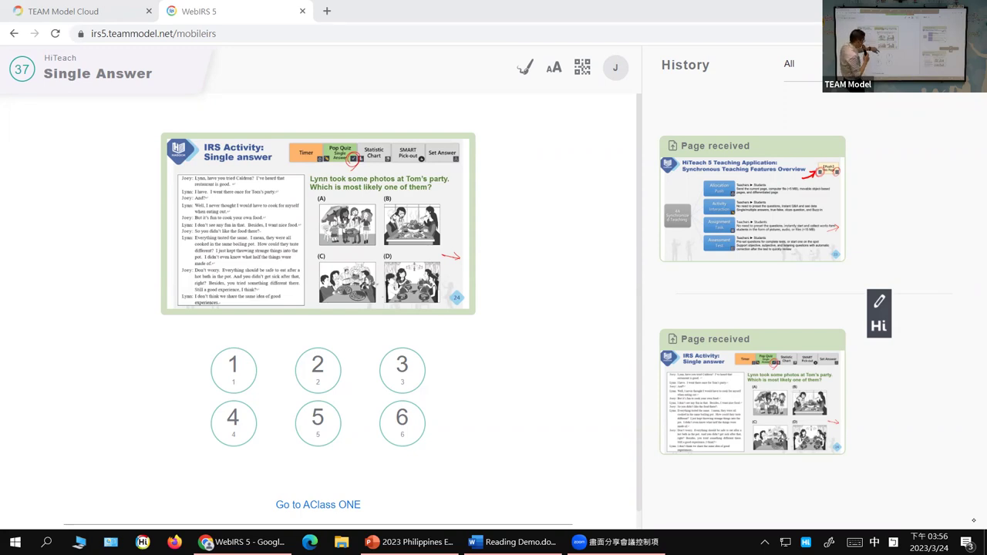
# Try answers 1, 2 and 3, then settle on answer 2 for the Tom's party question
pyautogui.click(233, 370)
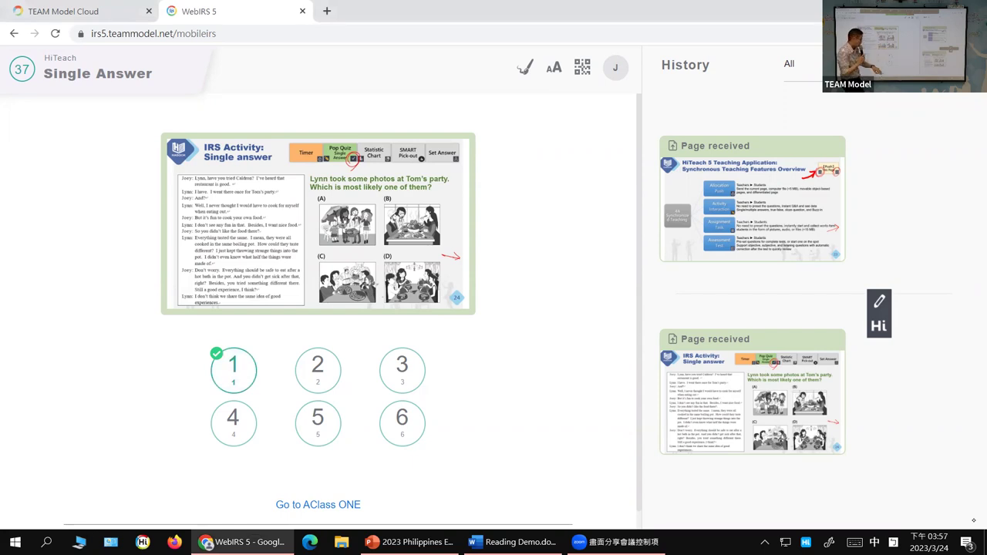
pyautogui.click(317, 370)
pyautogui.click(402, 370)
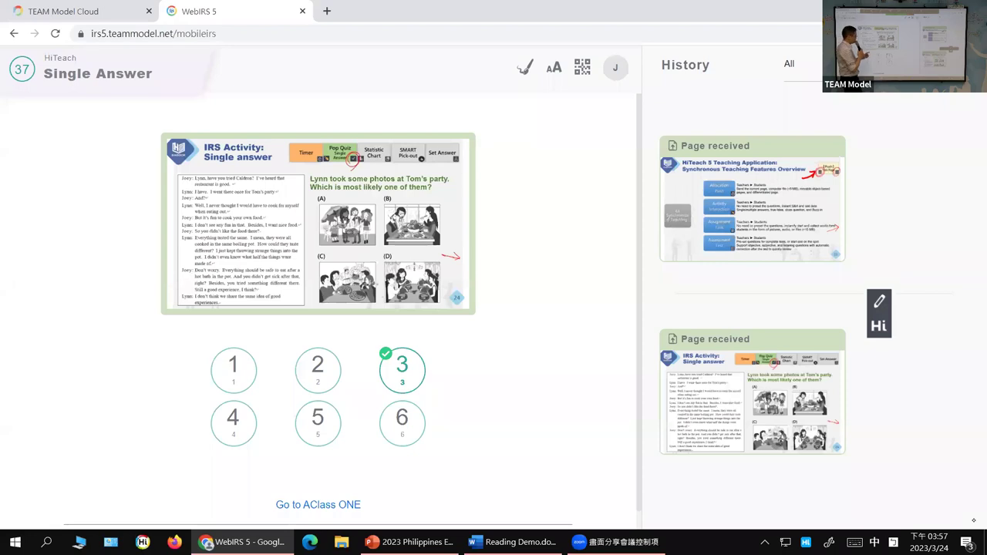
pyautogui.click(318, 370)
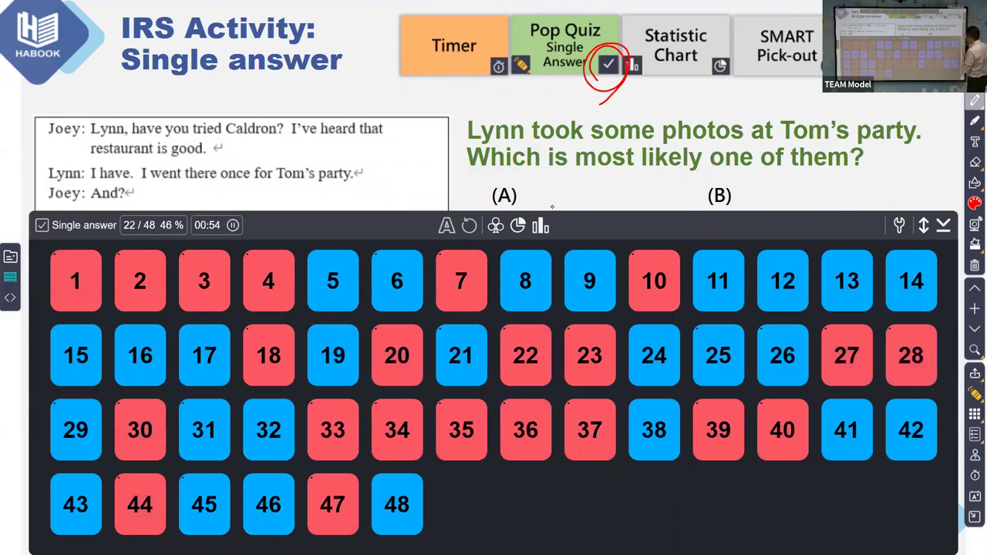
# Shrink the seat-number buttons and reposition the answer panel to reveal more of the passage
pyautogui.moveTo(551, 290); pyautogui.dragTo(531, 290)
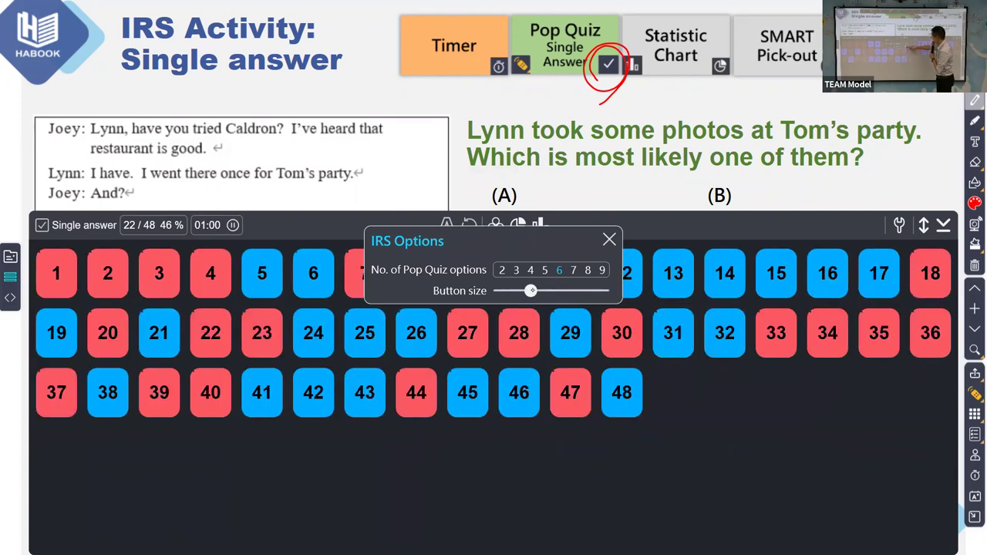
pyautogui.click(610, 240)
pyautogui.moveTo(923, 224); pyautogui.dragTo(923, 345)
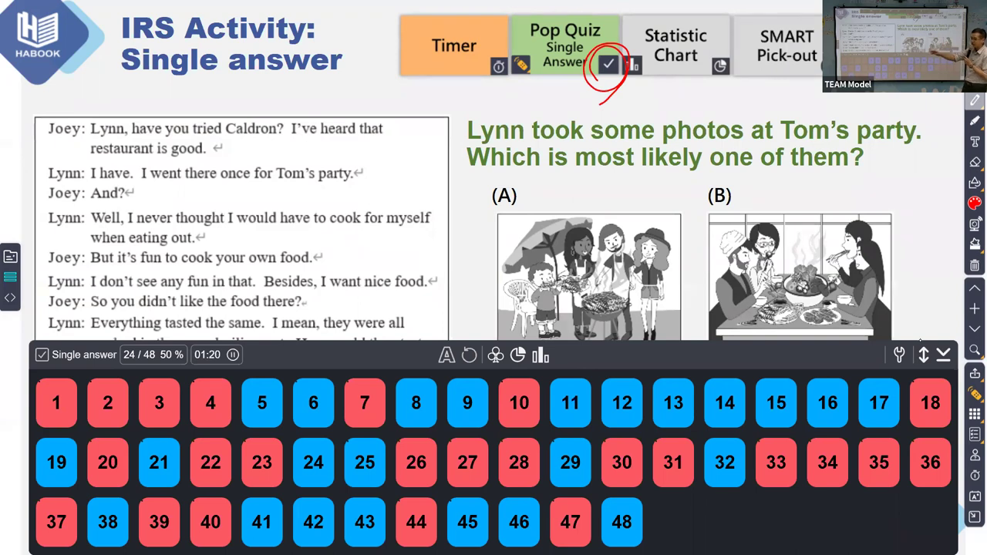
pyautogui.moveTo(920, 339); pyautogui.dragTo(929, 294)
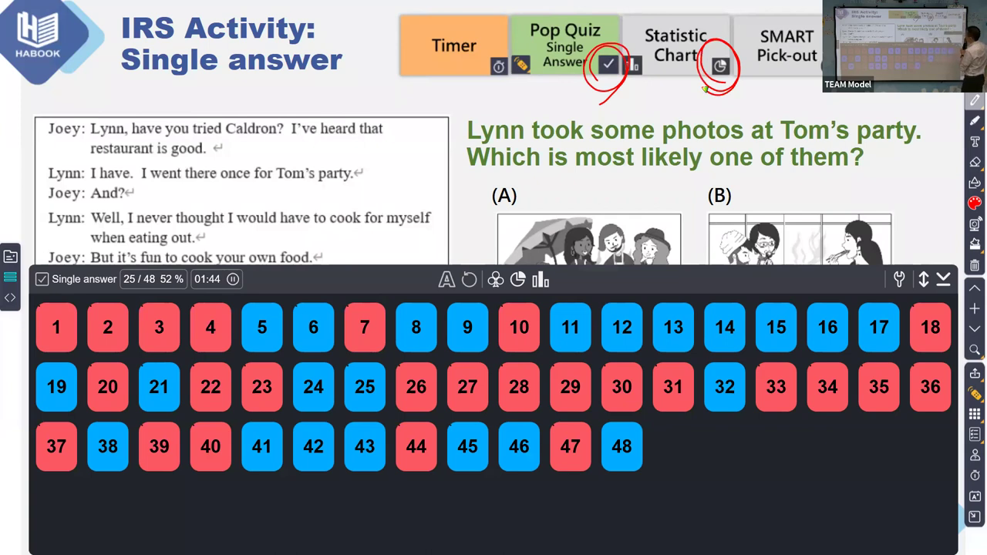
# Erase old ink, circle the bar-chart icon, arrow picture (A) in red, and show the bar chart
pyautogui.click(974, 162)
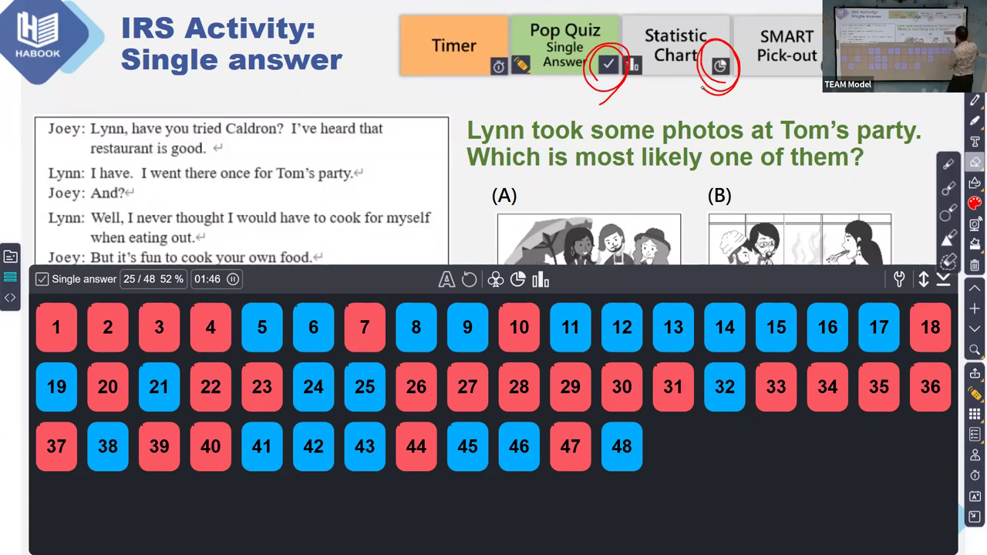
pyautogui.moveTo(590, 92)
pyautogui.mouseDown()
pyautogui.moveTo(640, 47)
pyautogui.moveTo(641, 85)
pyautogui.mouseUp()
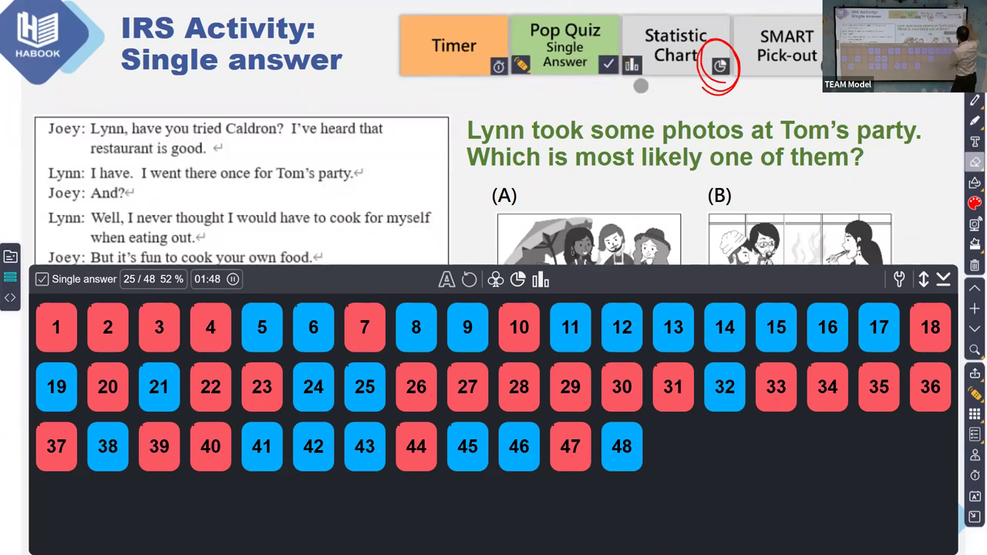
pyautogui.click(974, 100)
pyautogui.moveTo(641, 38)
pyautogui.mouseDown()
pyautogui.moveTo(662, 85)
pyautogui.moveTo(609, 87)
pyautogui.moveTo(621, 37)
pyautogui.mouseUp()
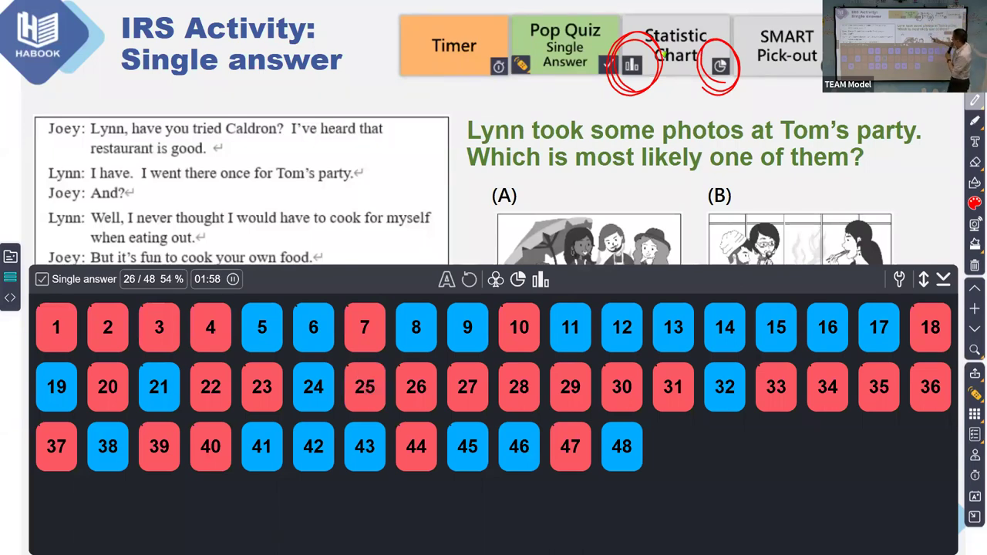
pyautogui.moveTo(554, 194)
pyautogui.mouseDown()
pyautogui.moveTo(545, 257)
pyautogui.moveTo(561, 239)
pyautogui.mouseUp()
pyautogui.moveTo(529, 189); pyautogui.dragTo(522, 252)
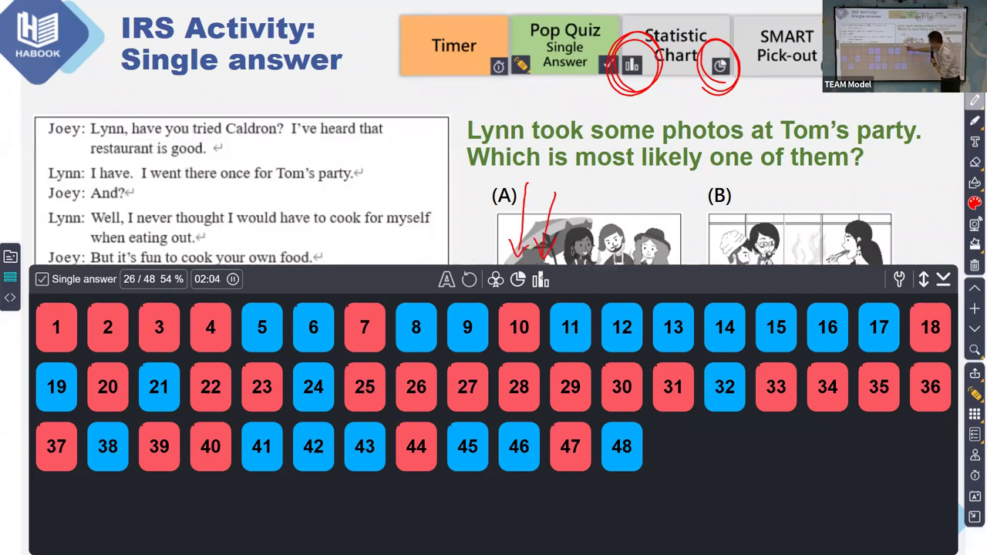
pyautogui.click(540, 279)
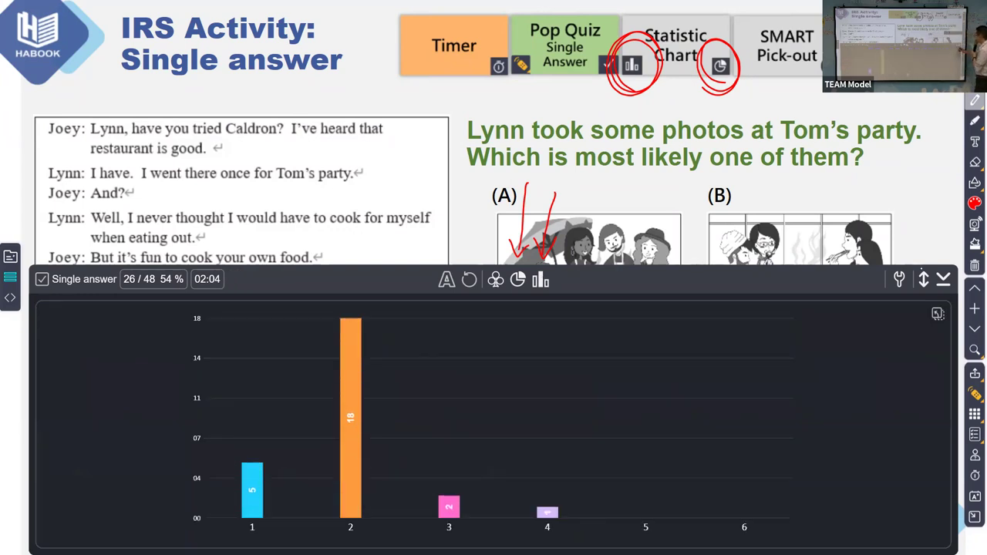
# Expand the results bar chart and circle SMART Pick-out on the slide in red
pyautogui.click(924, 279)
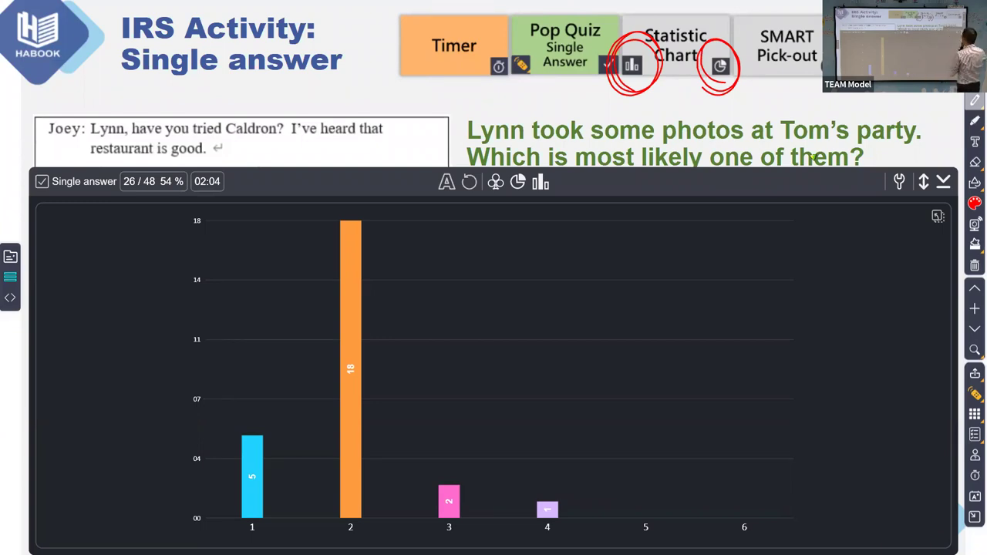
pyautogui.click(975, 100)
pyautogui.moveTo(786, 76)
pyautogui.mouseDown()
pyautogui.moveTo(812, 20)
pyautogui.moveTo(784, 78)
pyautogui.mouseUp()
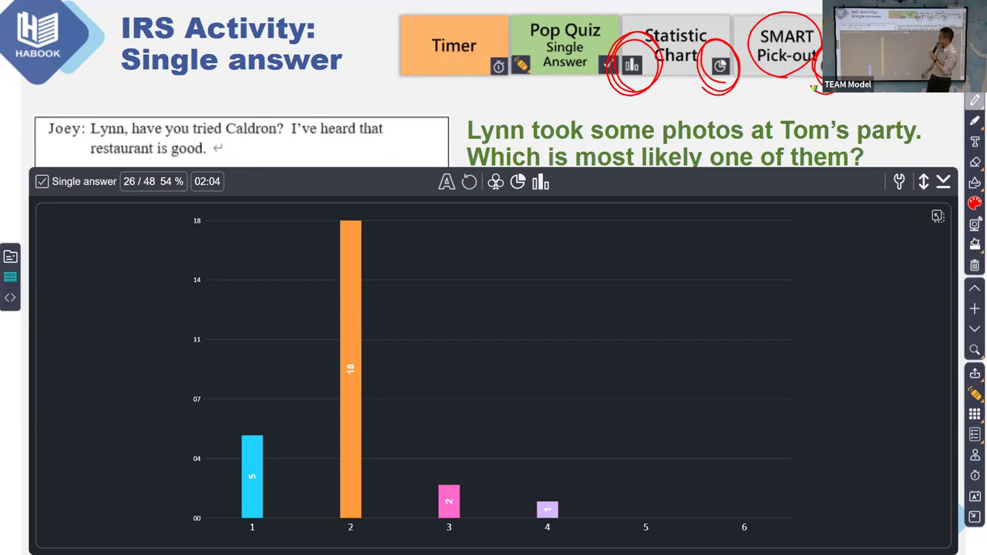
# Bring up the options for the answer 1, 2 and 3 bars, settling on answer 2's random picker
pyautogui.click(350, 343)
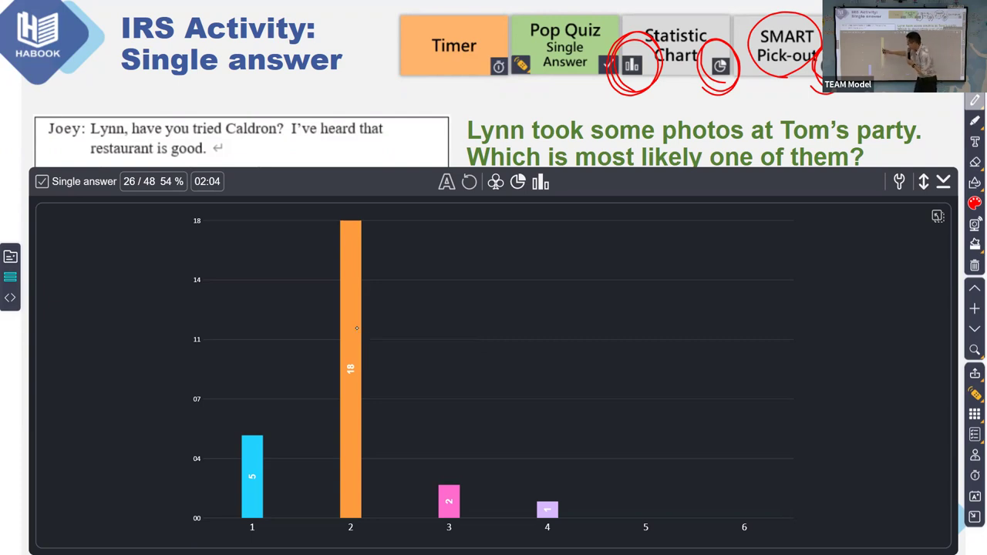
pyautogui.click(349, 296)
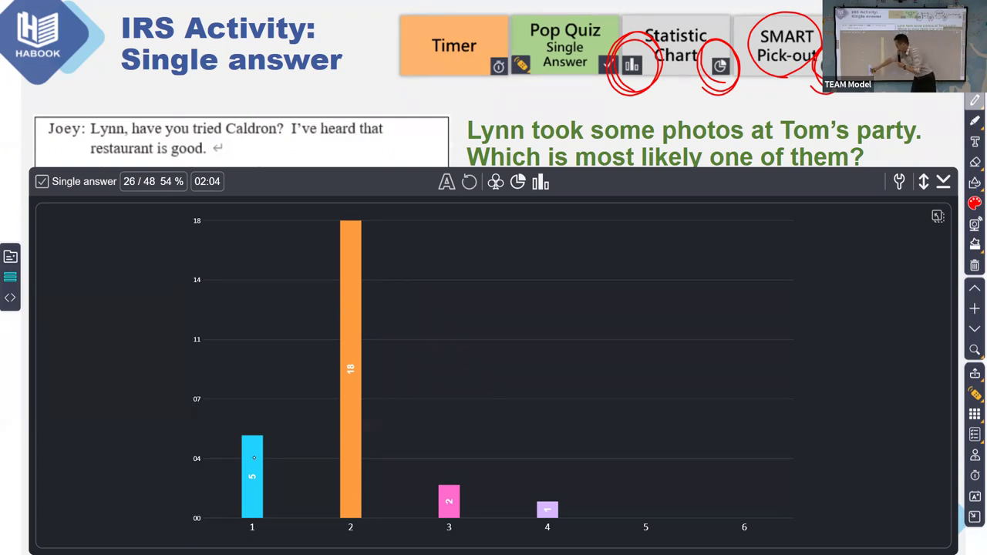
pyautogui.click(254, 458)
pyautogui.click(354, 288)
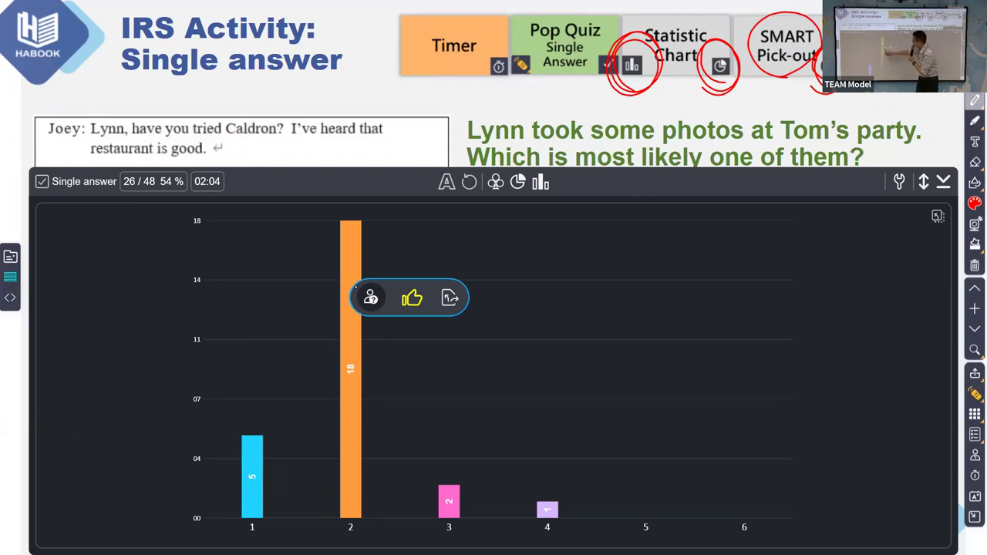
pyautogui.click(355, 287)
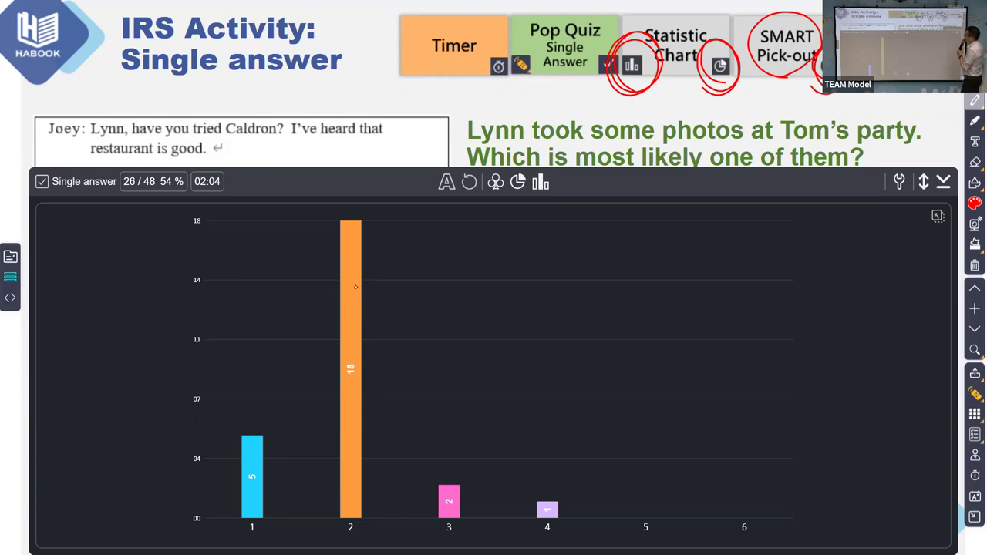
pyautogui.click(350, 306)
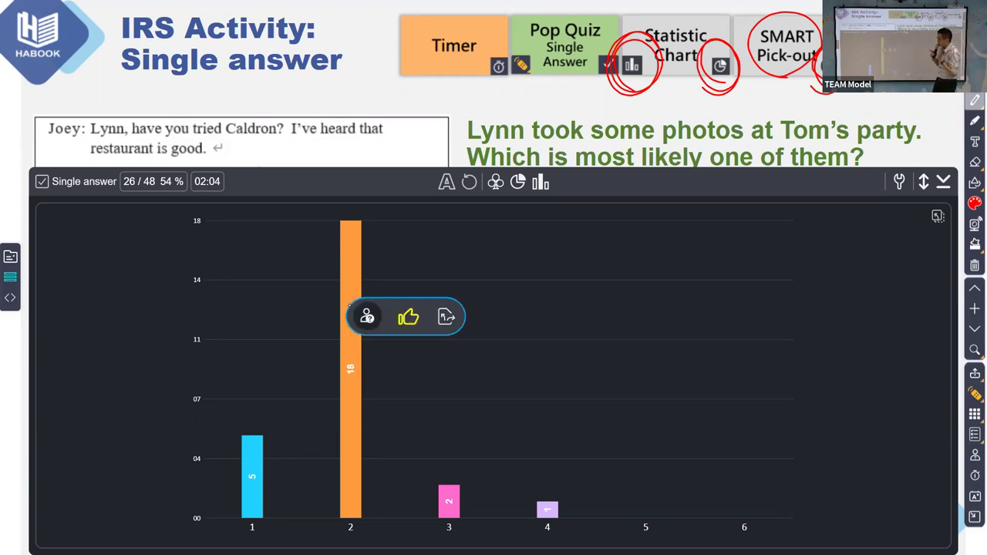
pyautogui.click(350, 306)
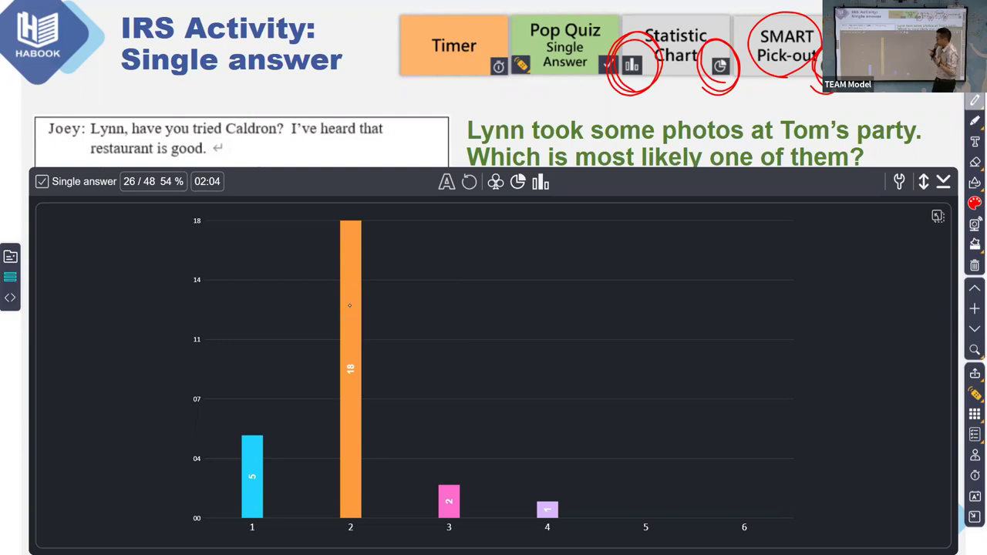
pyautogui.click(359, 325)
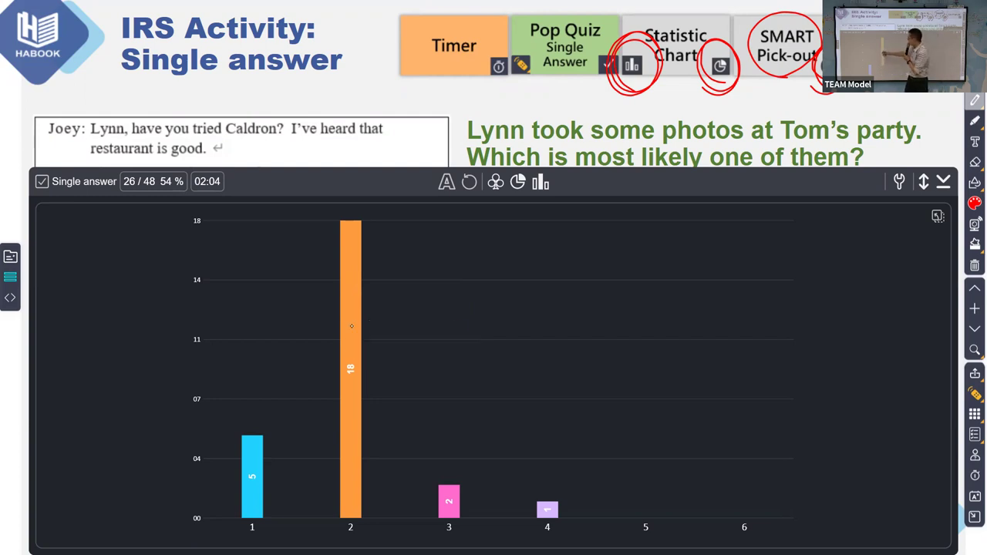
pyautogui.click(351, 327)
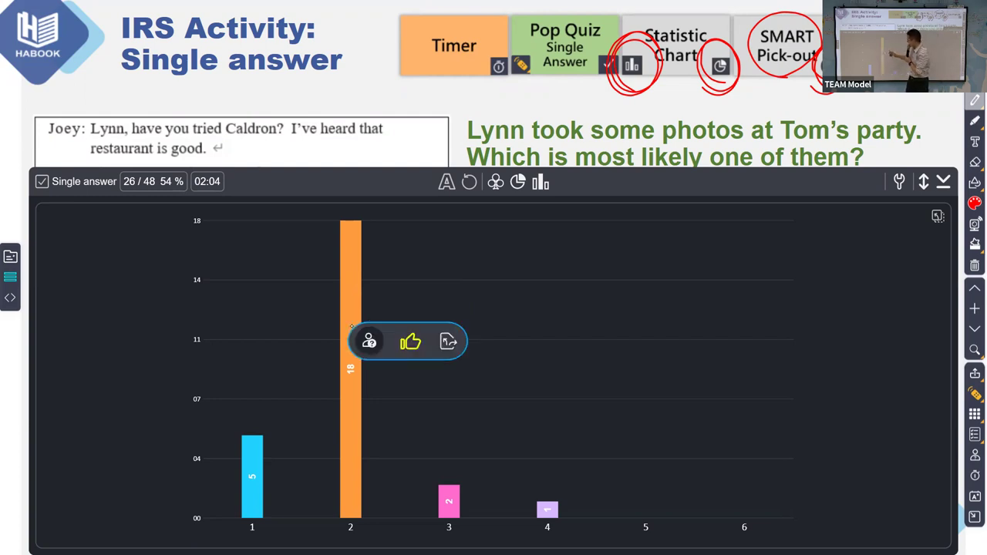
pyautogui.click(251, 461)
pyautogui.click(444, 501)
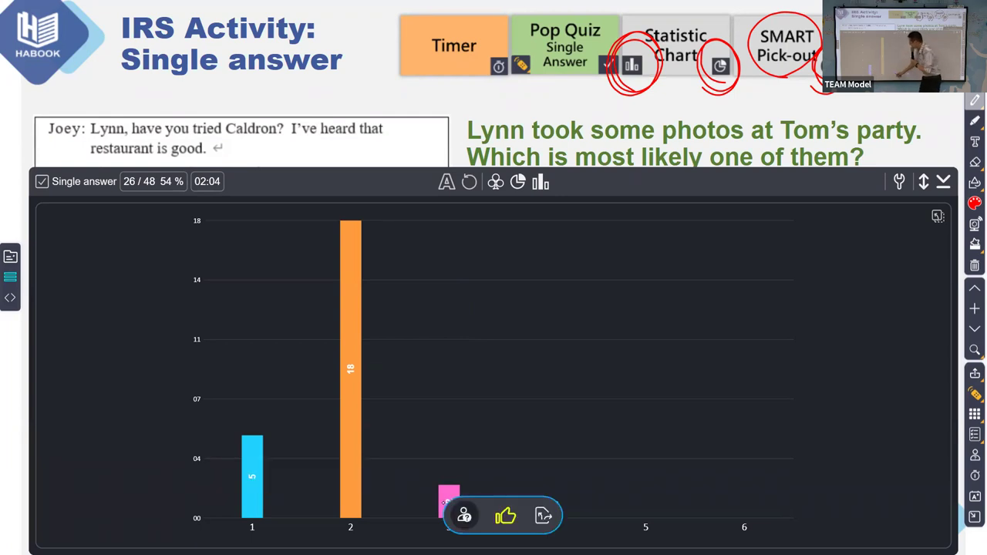
pyautogui.click(354, 269)
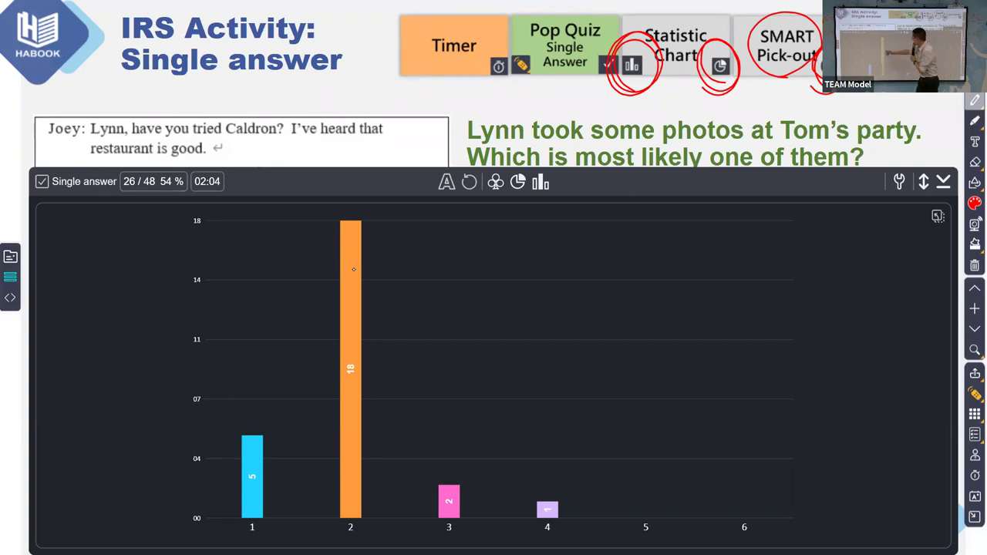
pyautogui.click(354, 269)
# Quick-pick a random option-2 student, collapse the chart, circle 'pot' in the passage, and close the picker
pyautogui.click(368, 323)
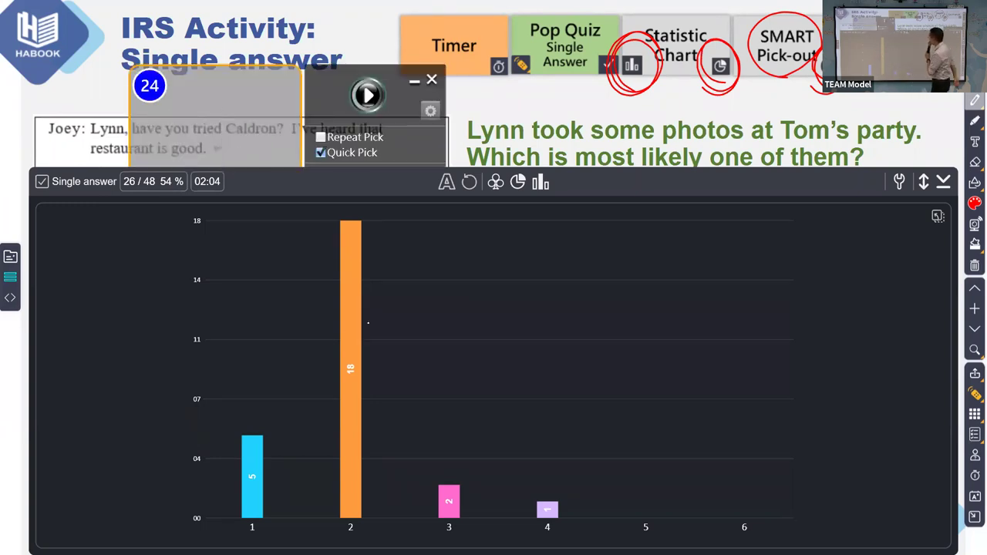
pyautogui.moveTo(894, 170); pyautogui.dragTo(895, 322)
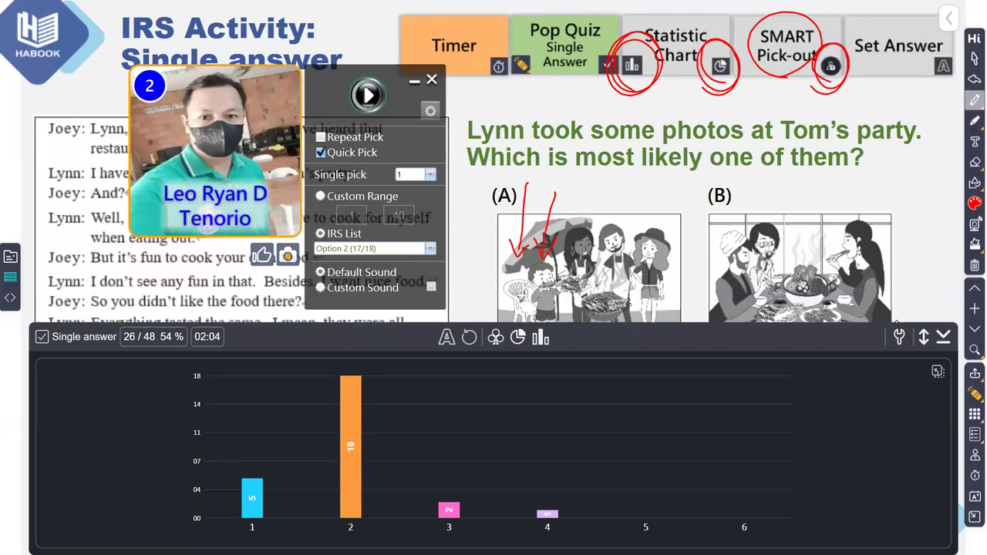
pyautogui.click(943, 336)
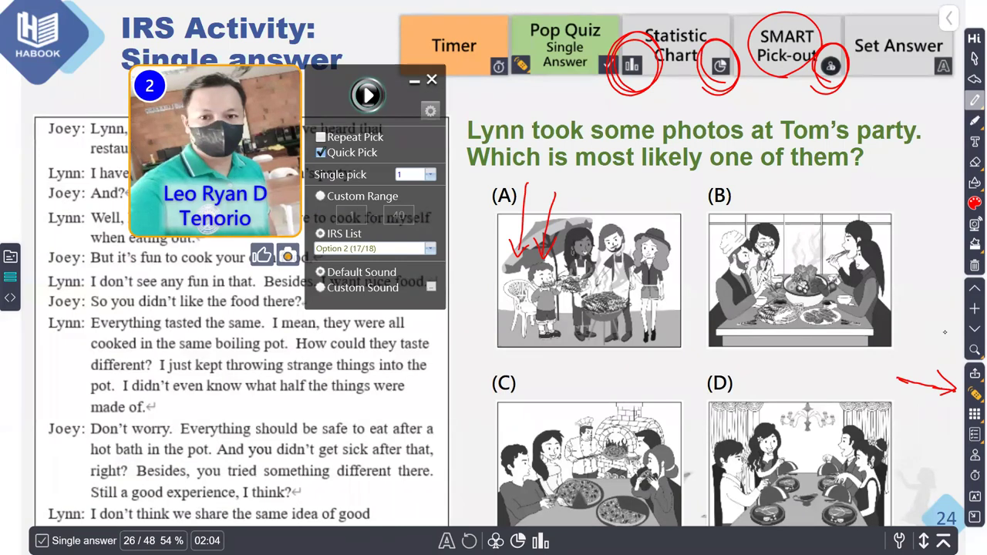
pyautogui.moveTo(299, 345)
pyautogui.mouseDown()
pyautogui.moveTo(292, 339)
pyautogui.moveTo(297, 356)
pyautogui.mouseUp()
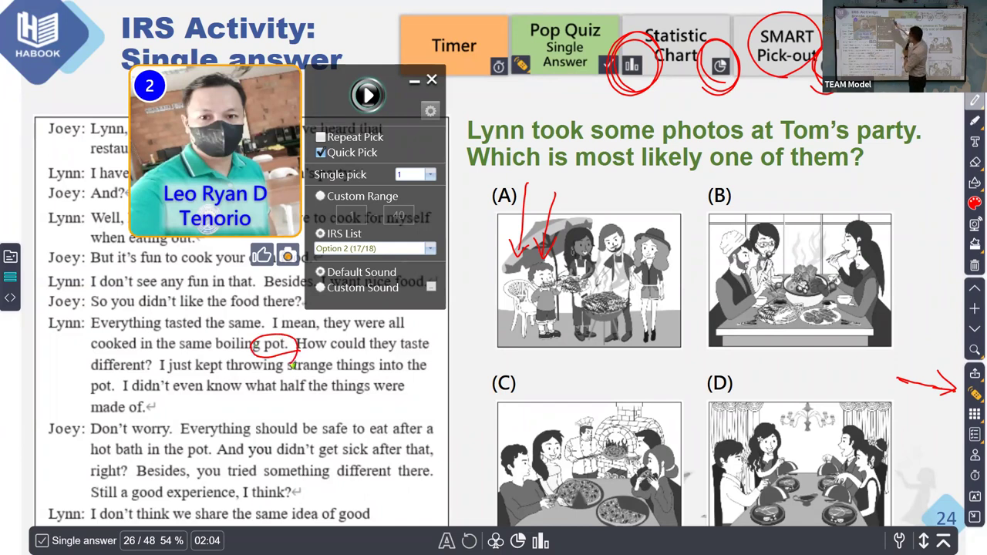
pyautogui.click(432, 80)
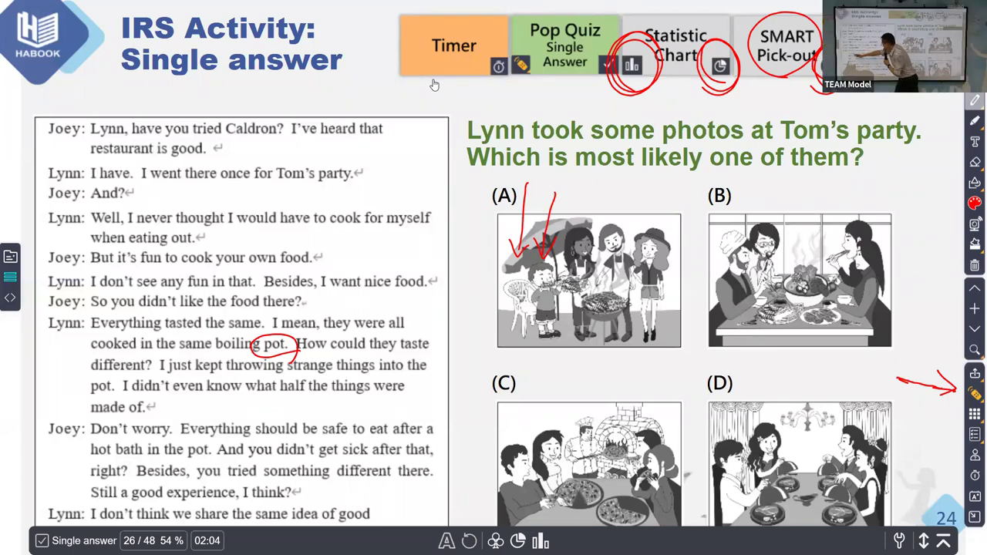
# Underline 'cooked in the same boiling', tick picture B, and draw an attention arrow on the slide
pyautogui.moveTo(115, 348); pyautogui.dragTo(305, 361)
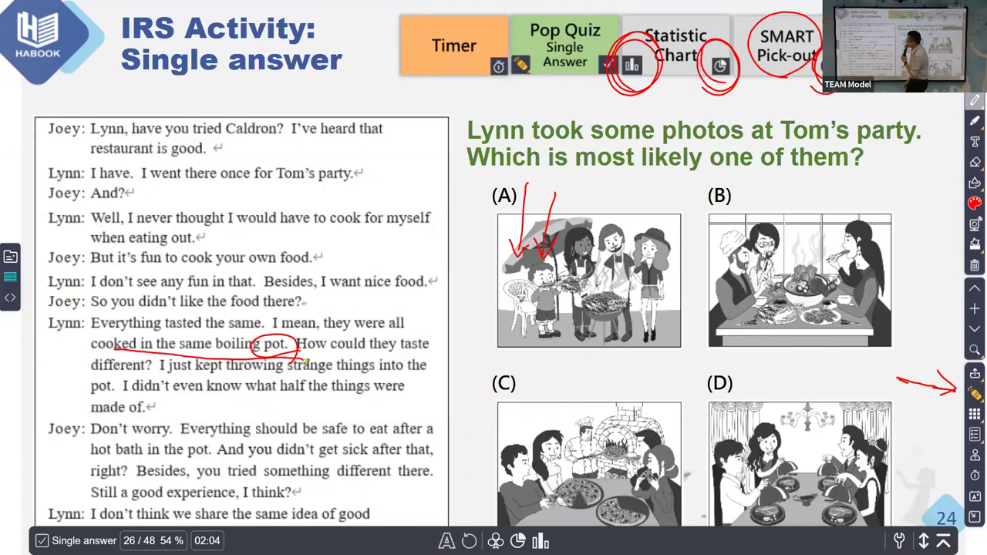
pyautogui.moveTo(796, 197); pyautogui.dragTo(849, 188)
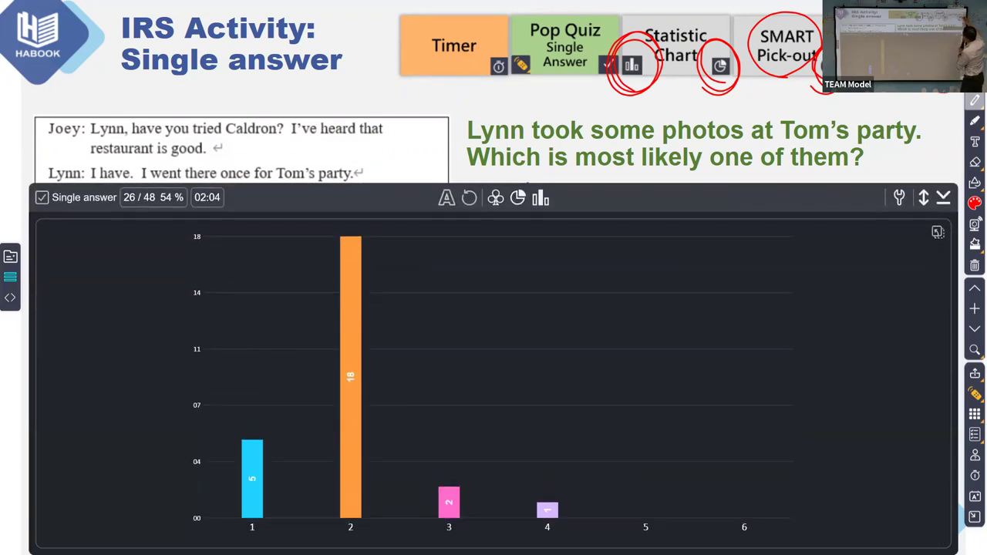
pyautogui.moveTo(426, 125)
pyautogui.mouseDown()
pyautogui.moveTo(446, 180)
pyautogui.moveTo(461, 161)
pyautogui.mouseUp()
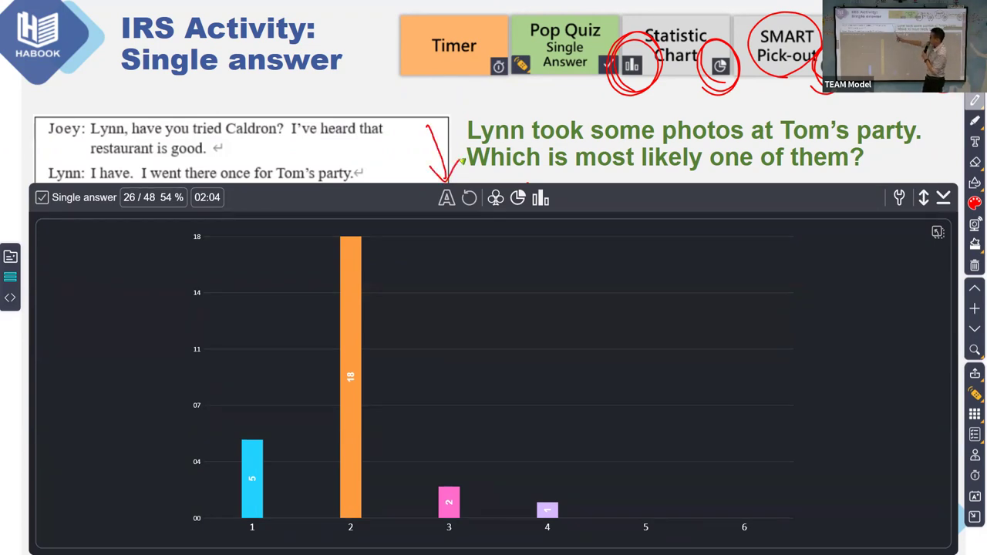
# Set option 2 as the correct answer so its 18-vote bar turns green
pyautogui.click(446, 199)
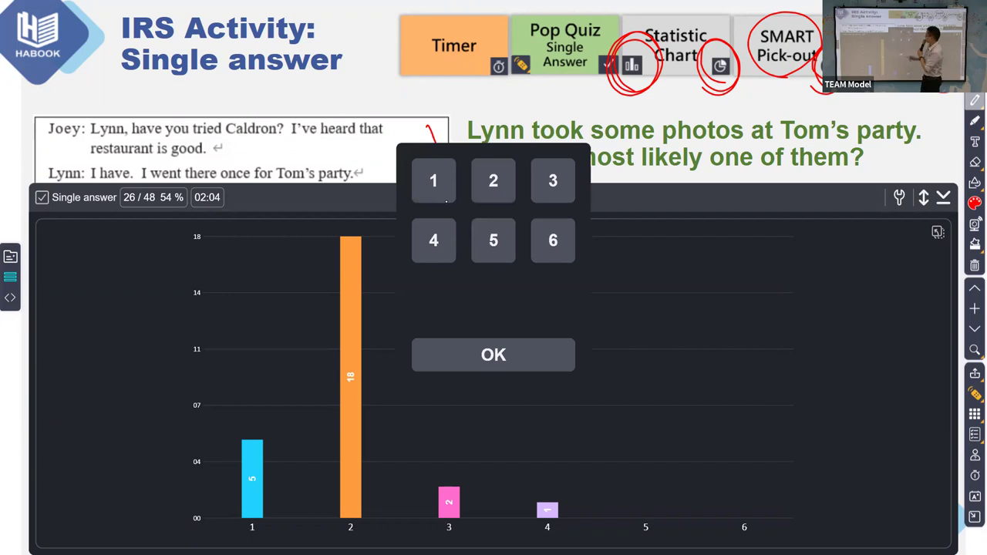
pyautogui.click(493, 179)
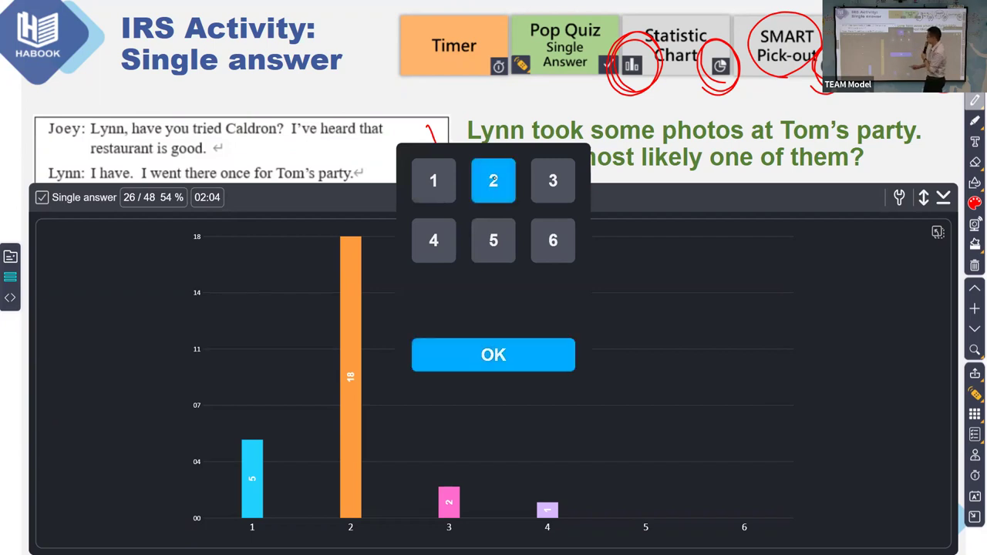
pyautogui.click(482, 353)
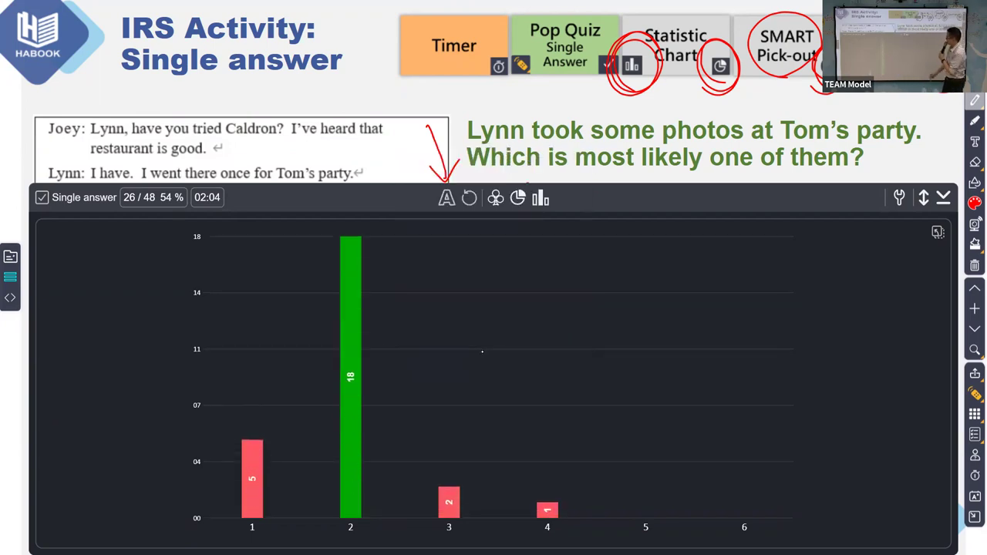
# Show the results as an 18 correct versus 8 wrong pie chart, collapse it, and advance to slide 25
pyautogui.moveTo(515, 127)
pyautogui.mouseDown()
pyautogui.moveTo(524, 176)
pyautogui.moveTo(531, 163)
pyautogui.mouseUp()
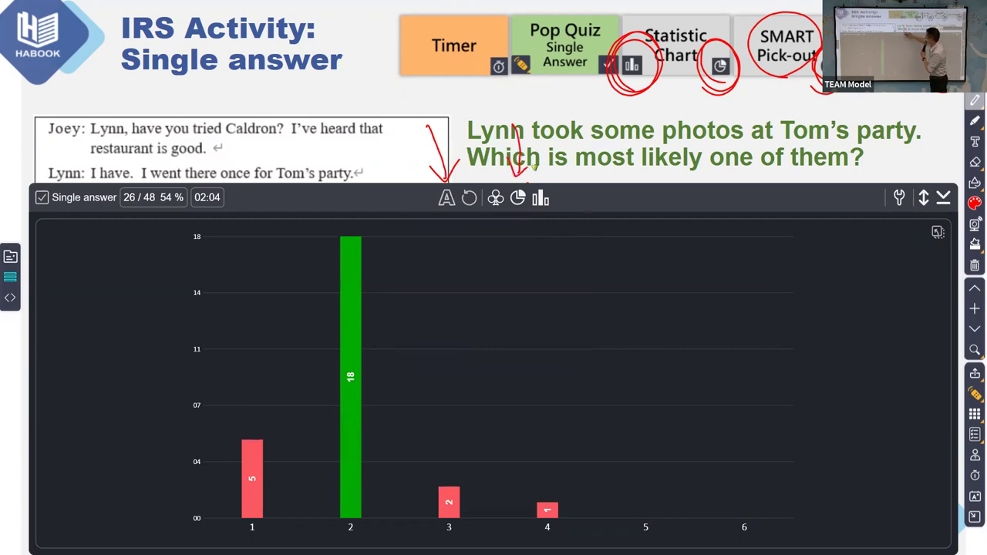
pyautogui.click(517, 198)
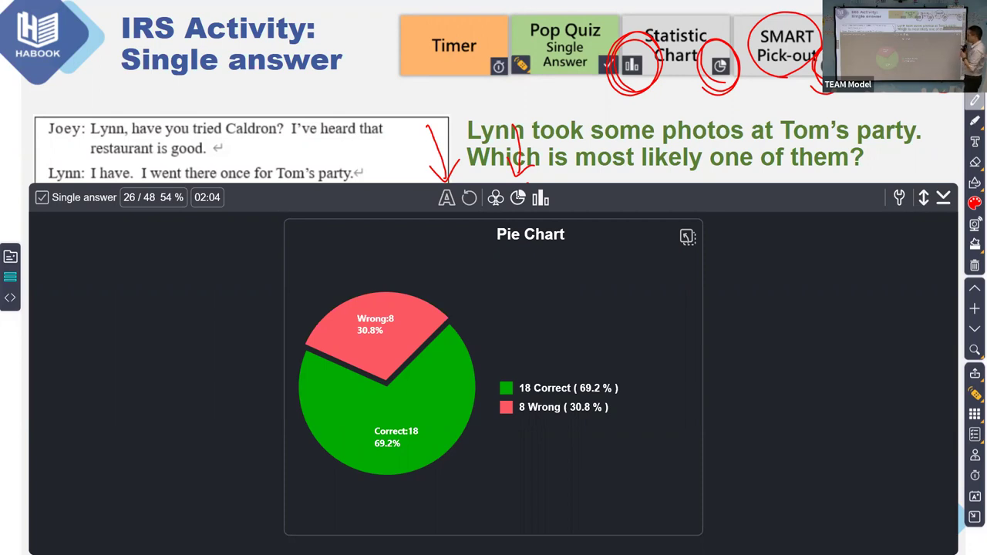
pyautogui.click(943, 197)
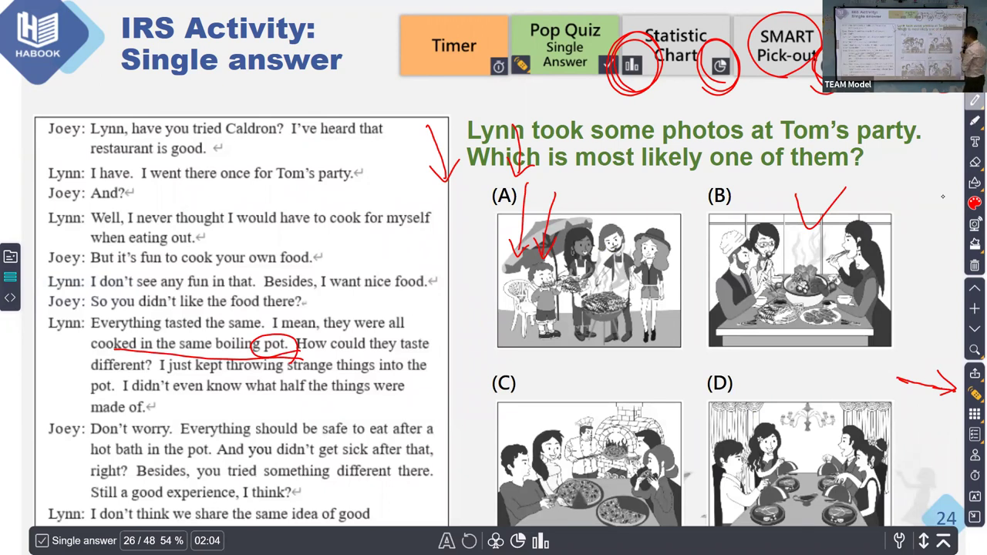
pyautogui.press('pagedown')
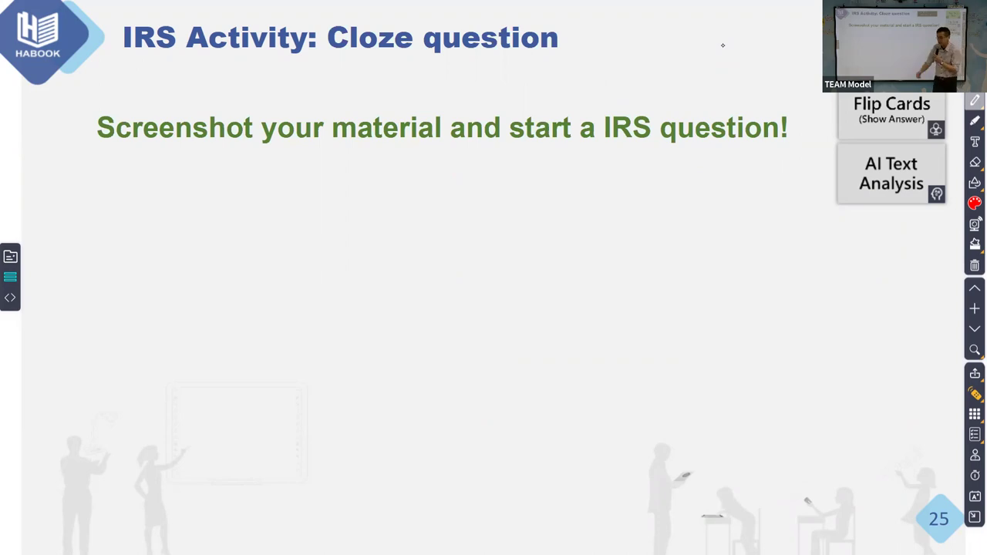
# Draw a red arrow toward page number 25, then switch through the open windows to Reading Demo.doc
pyautogui.click(975, 100)
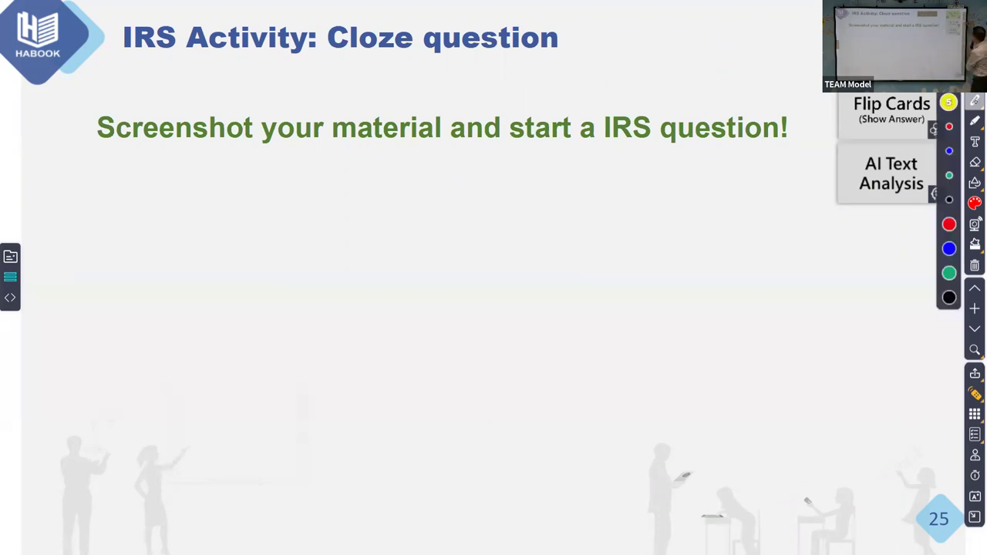
pyautogui.moveTo(825, 314)
pyautogui.mouseDown()
pyautogui.moveTo(909, 473)
pyautogui.moveTo(958, 509)
pyautogui.moveTo(948, 478)
pyautogui.mouseUp()
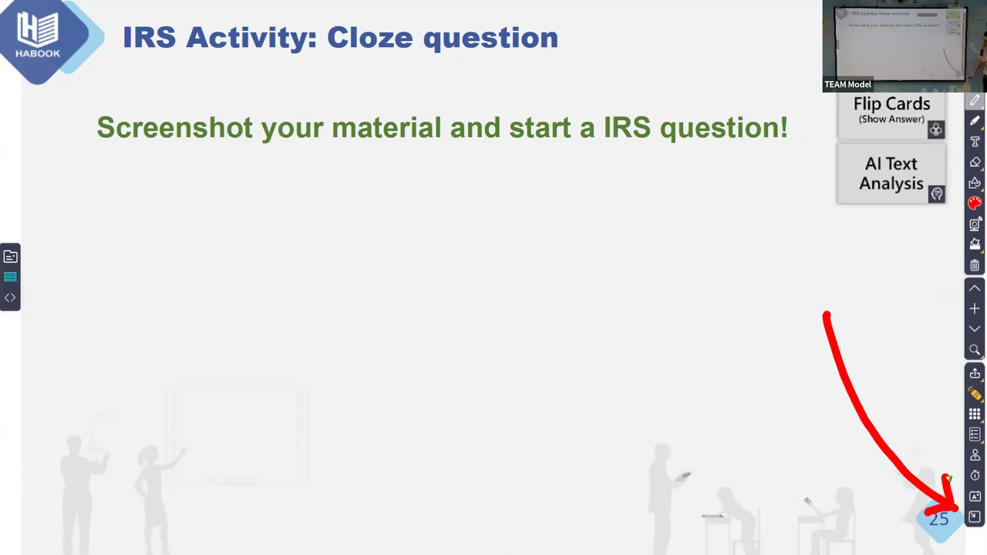
pyautogui.hotkey('alt', 'Tab')
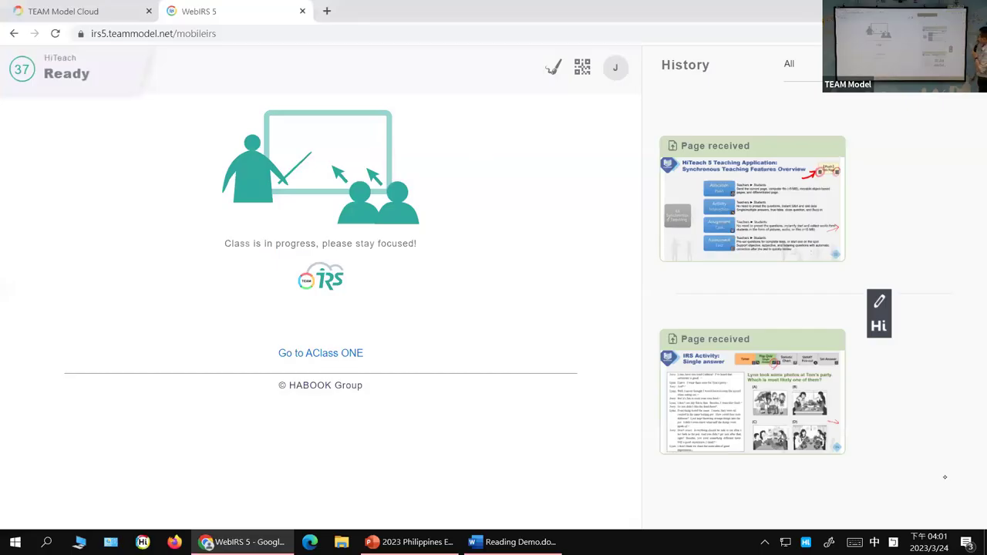
pyautogui.hotkey('alt', 'Tab')
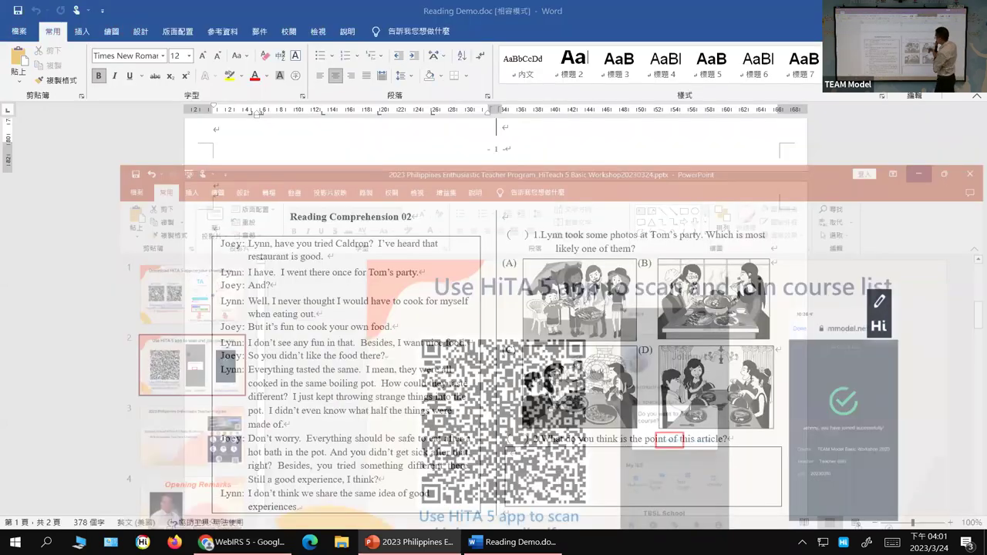
pyautogui.hotkey('alt', 'Tab')
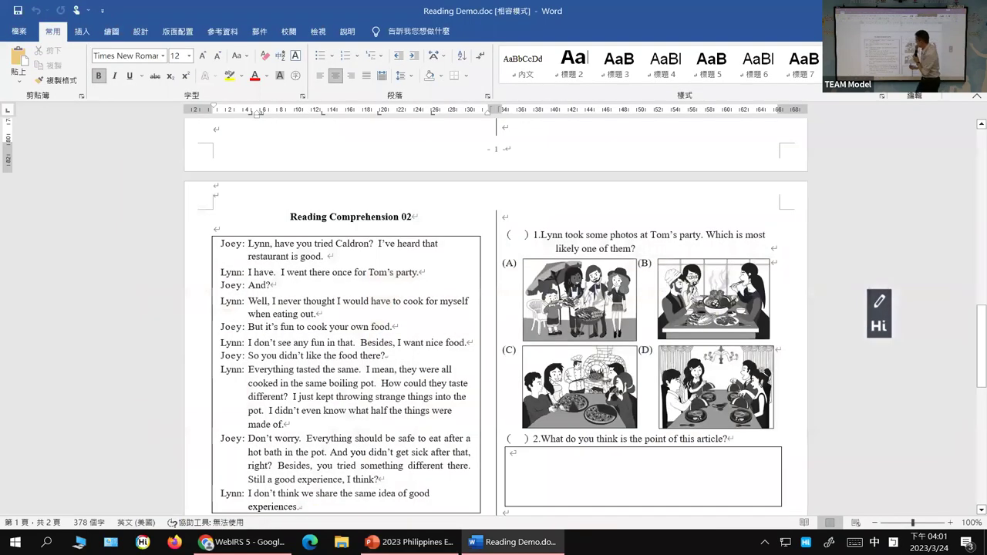
# Scroll Reading Demo.doc up and down to frame the Reading Comprehension 02 dialogue and picture question
pyautogui.scroll(15, 496, 316)
pyautogui.scroll(-20, 495, 316)
pyautogui.scroll(3, 496, 316)
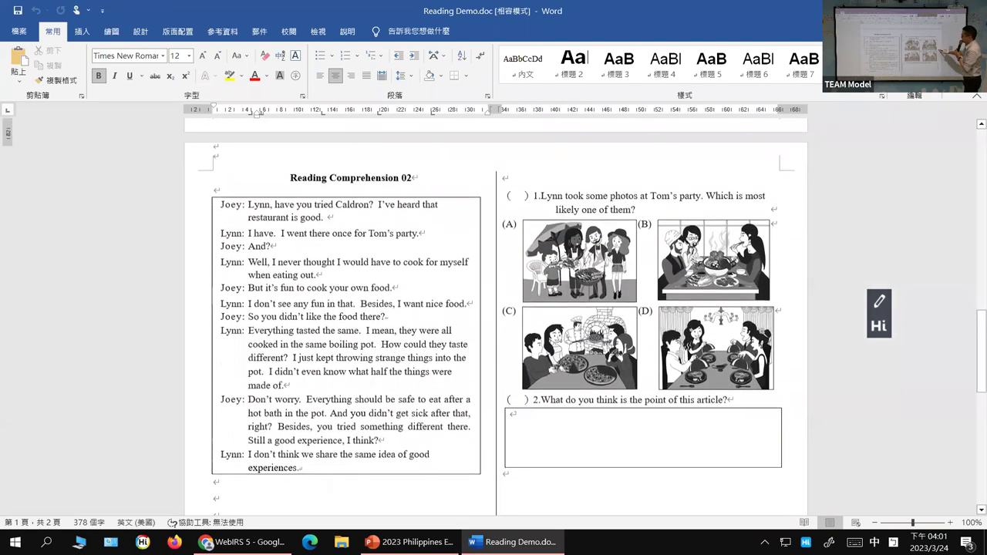
pyautogui.scroll(-1, 495, 317)
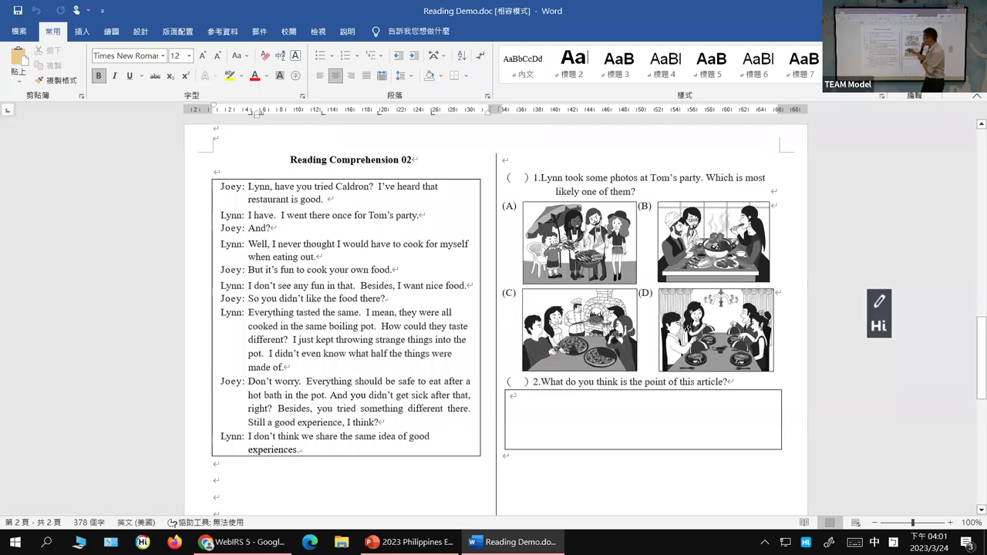
pyautogui.scroll(2, 496, 317)
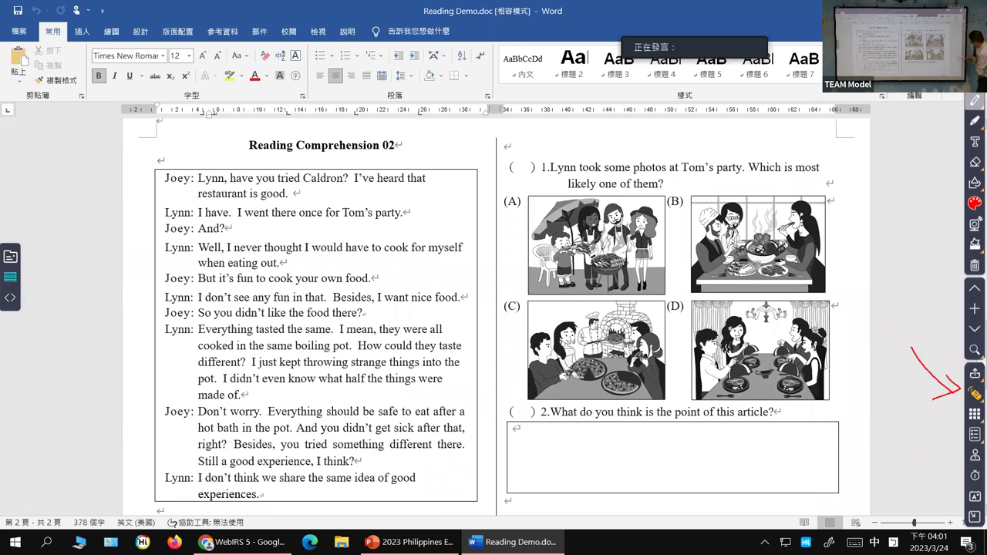
# Start a Cloze IRS question over the Word passage, open the WebIRS 5 answer page, and collapse the results
pyautogui.click(975, 394)
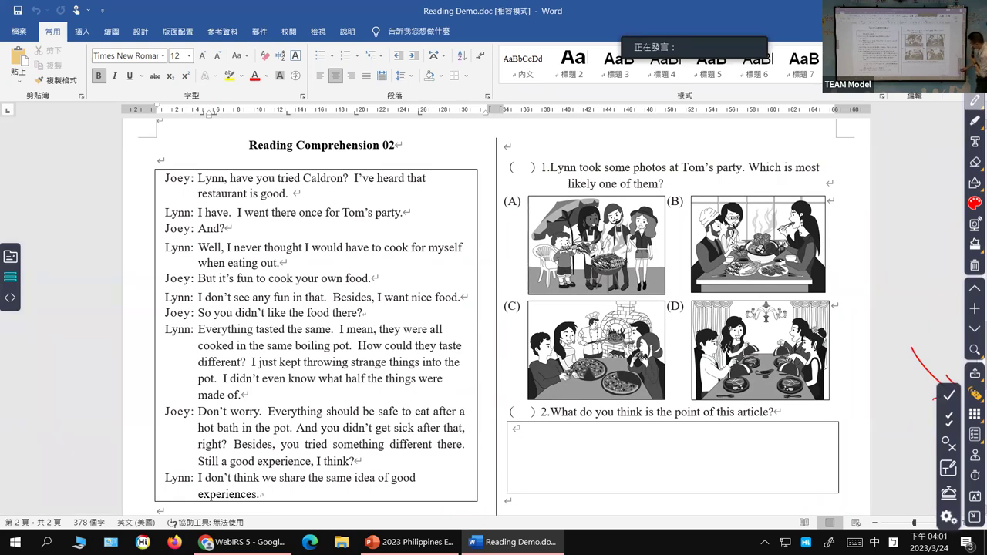
pyautogui.click(950, 468)
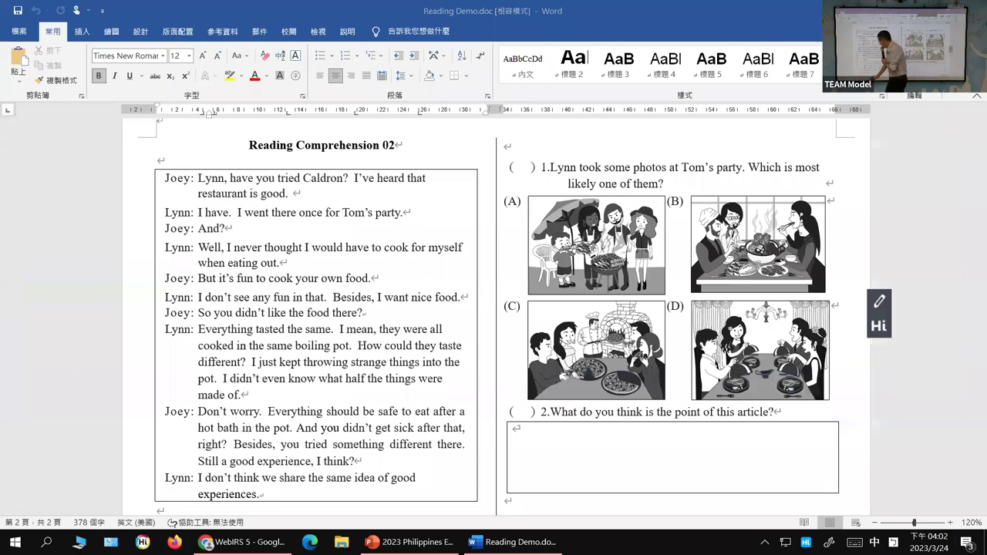
pyautogui.click(241, 542)
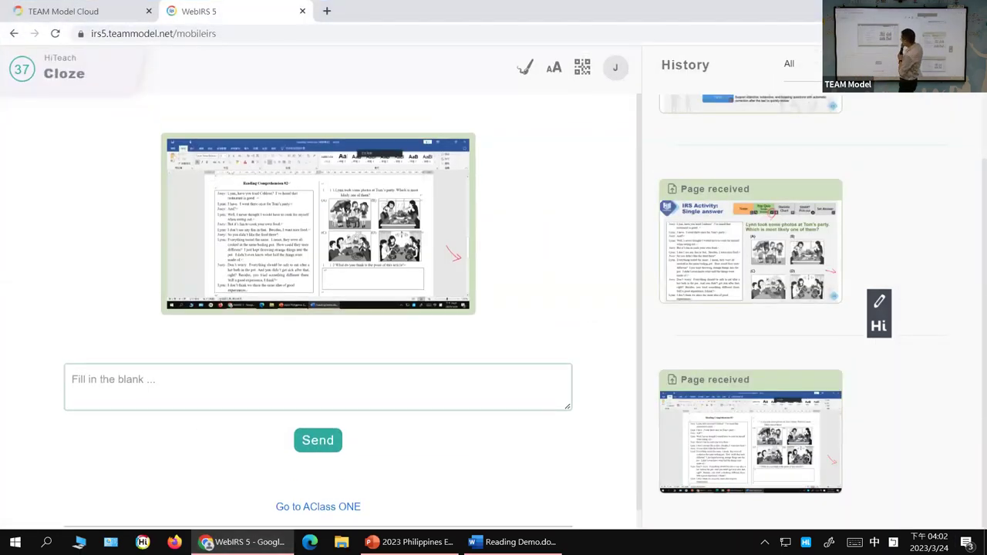
pyautogui.click(318, 386)
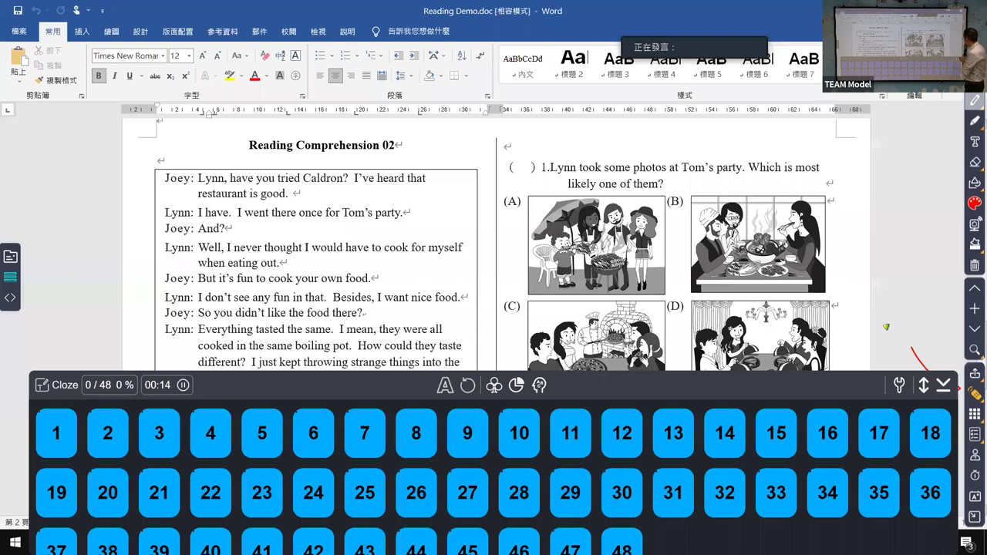
pyautogui.click(943, 385)
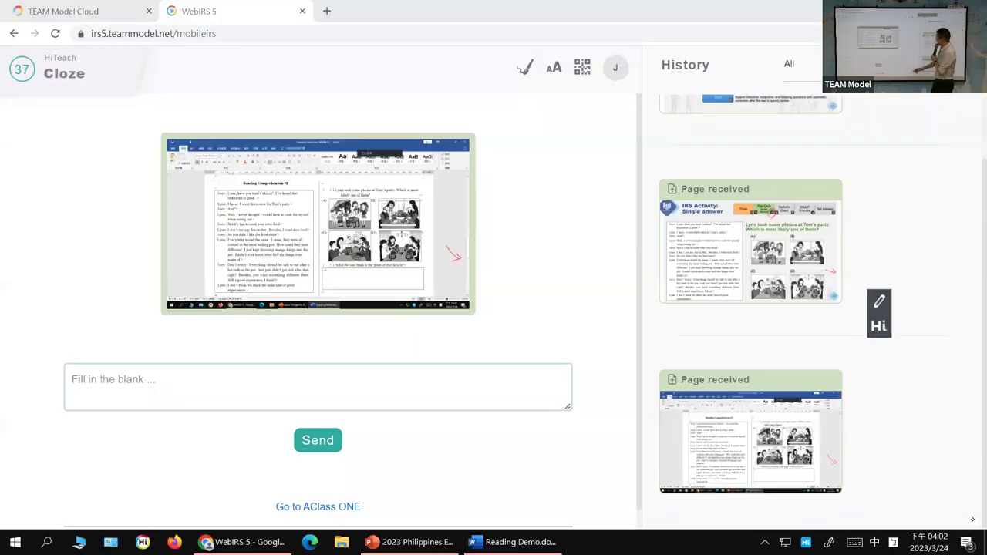
# Send 'everyone likes different food' in the fill-in-the-blank box, then return to the HiTeach window
pyautogui.click(317, 386)
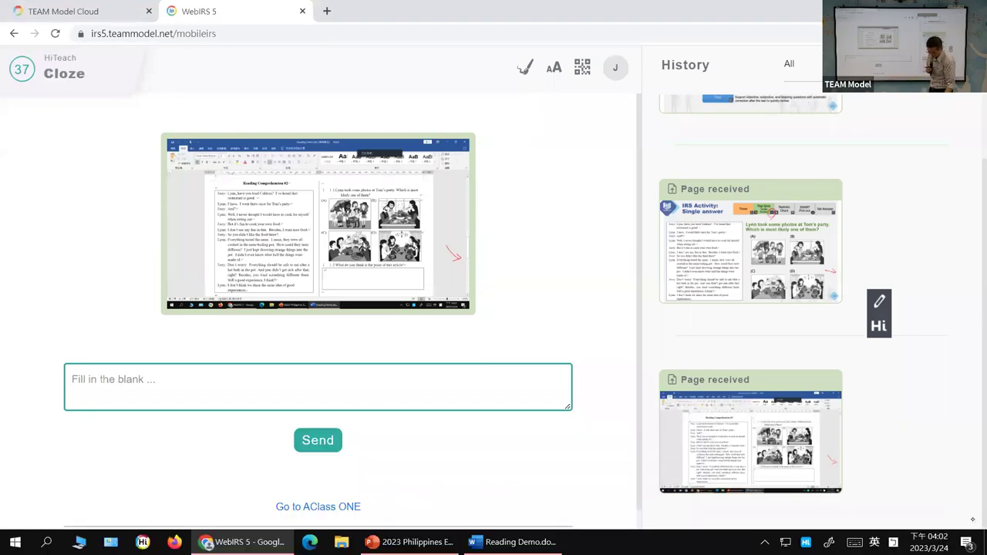
pyautogui.write('everyone likes different food')
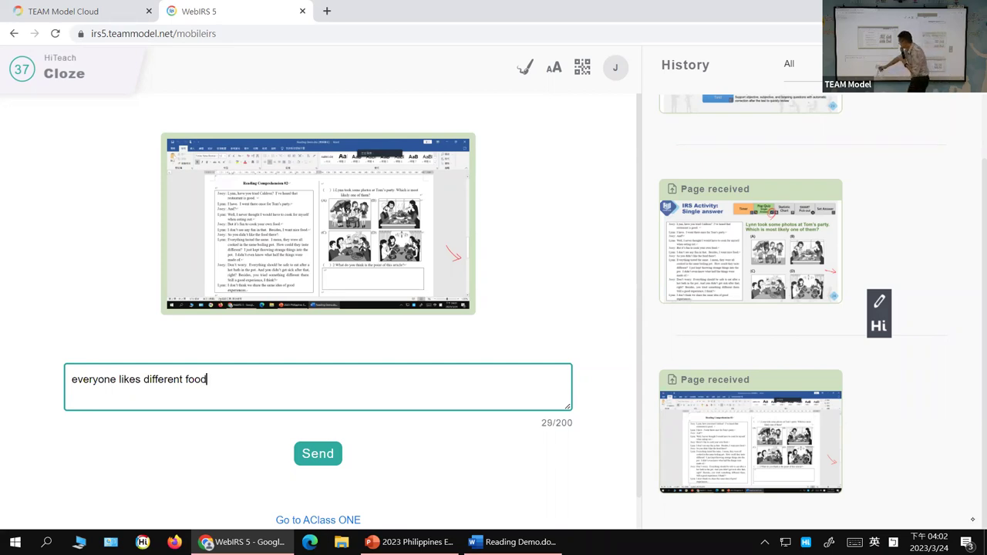
pyautogui.press('Return')
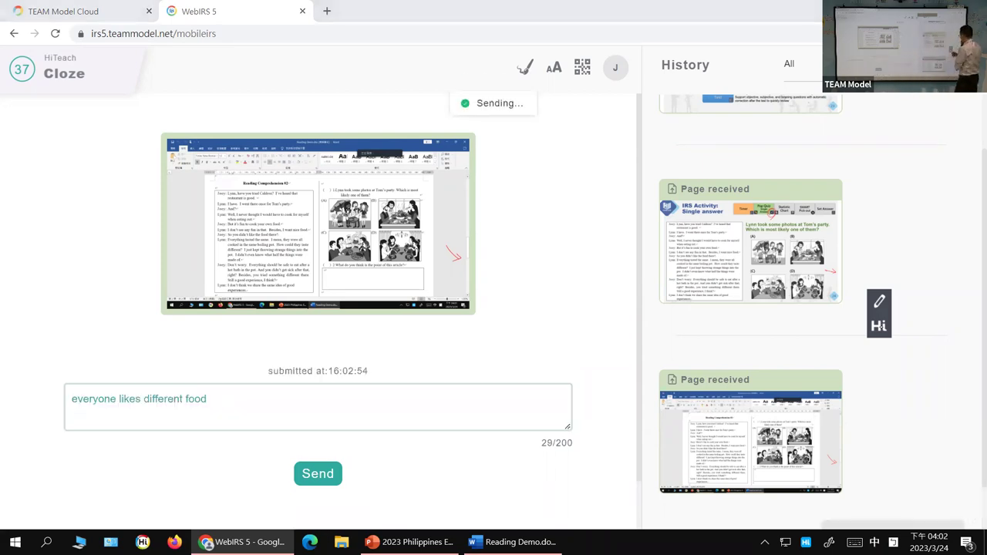
pyautogui.hotkey('alt', 'Tab')
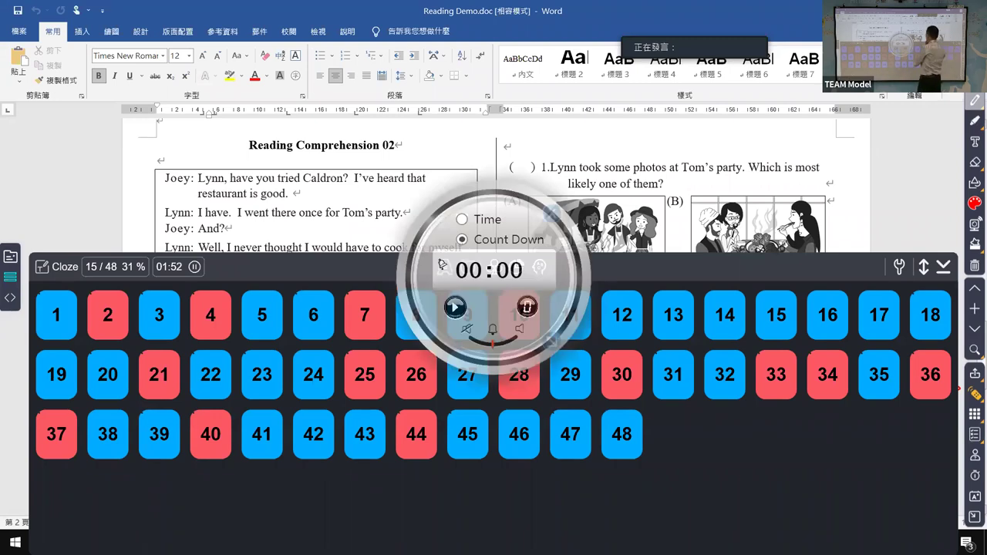
# Run an enlarged 20-second countdown clear of the answer tiles, then make the Cloze answer panel taller
pyautogui.moveTo(442, 263); pyautogui.dragTo(415, 129)
pyautogui.click(482, 135)
pyautogui.click(482, 183)
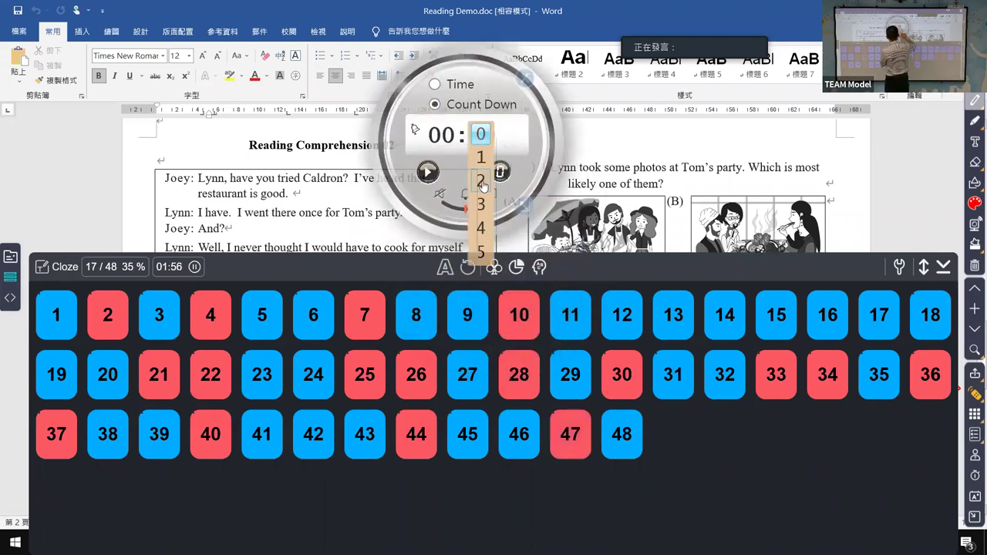
pyautogui.moveTo(522, 205); pyautogui.dragTo(538, 220)
pyautogui.moveTo(419, 137); pyautogui.dragTo(427, 108)
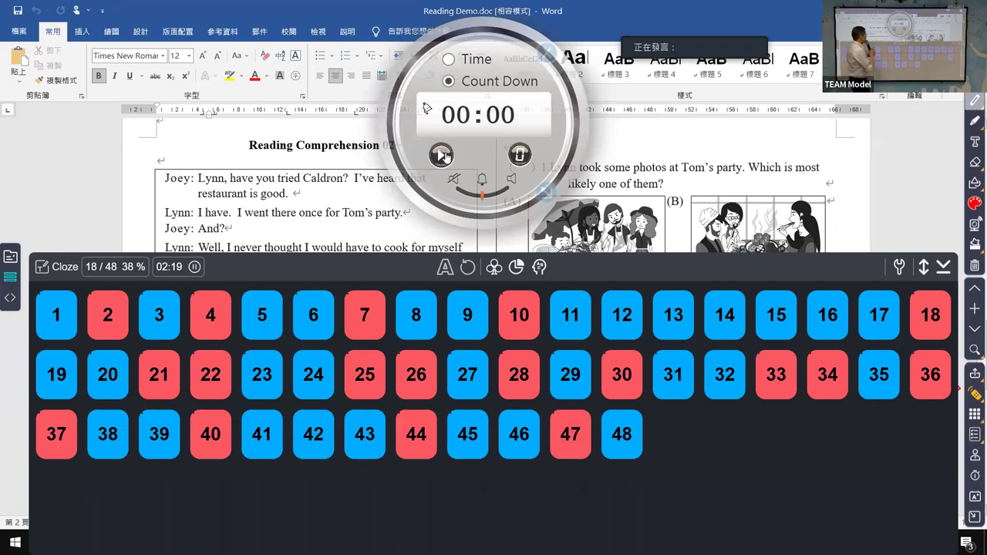
pyautogui.moveTo(923, 266); pyautogui.dragTo(928, 158)
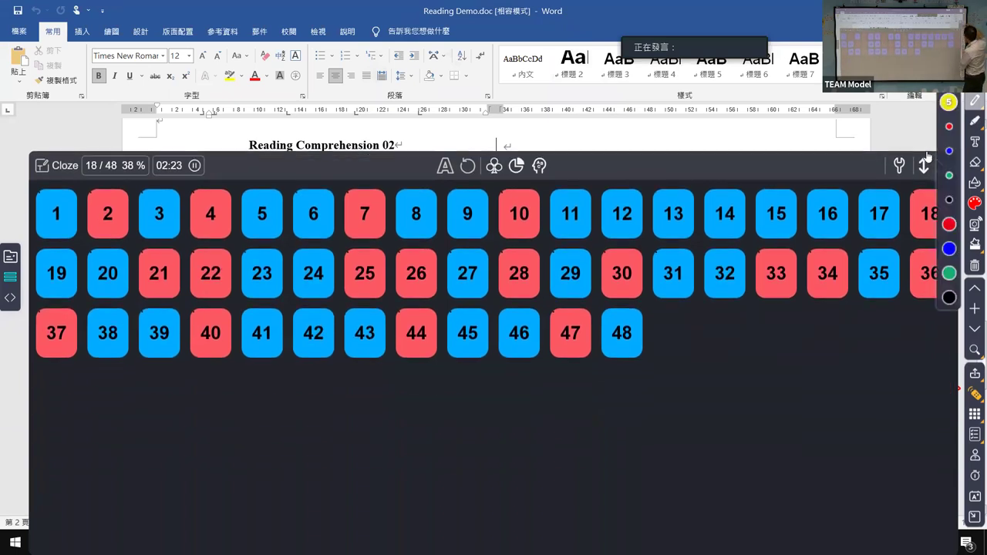
# Ink a red stroke above the cloze answers, scroll the list, and lower the panel to show the passage heading
pyautogui.moveTo(486, 99)
pyautogui.mouseDown()
pyautogui.moveTo(494, 151)
pyautogui.moveTo(507, 120)
pyautogui.mouseUp()
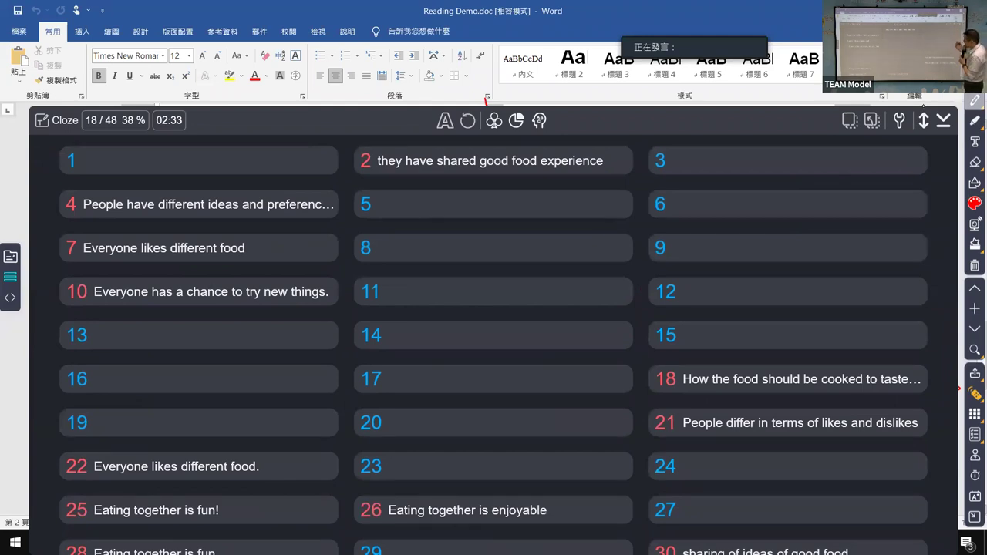
pyautogui.scroll(-5, 494, 332)
pyautogui.scroll(5, 494, 332)
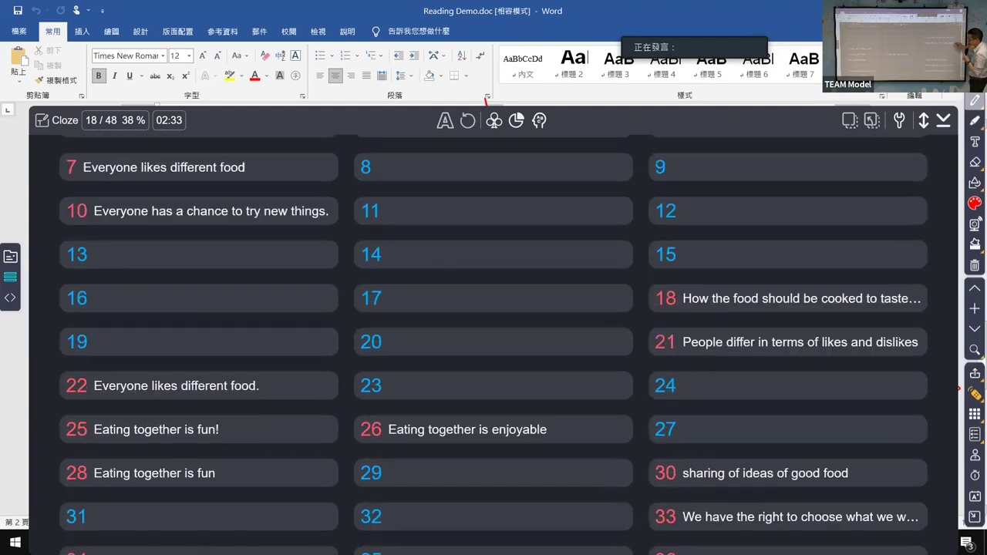
pyautogui.scroll(-5, 898, 305)
pyautogui.scroll(5, 920, 455)
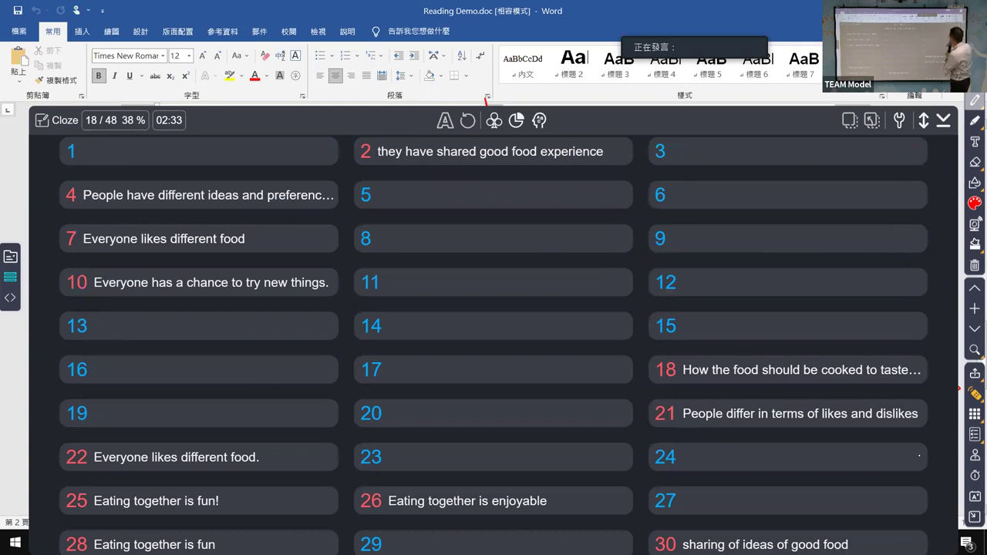
pyautogui.moveTo(923, 120); pyautogui.dragTo(923, 165)
# Switch the pen to red ink and draw the second arrow above the answers
pyautogui.click(975, 100)
pyautogui.click(950, 127)
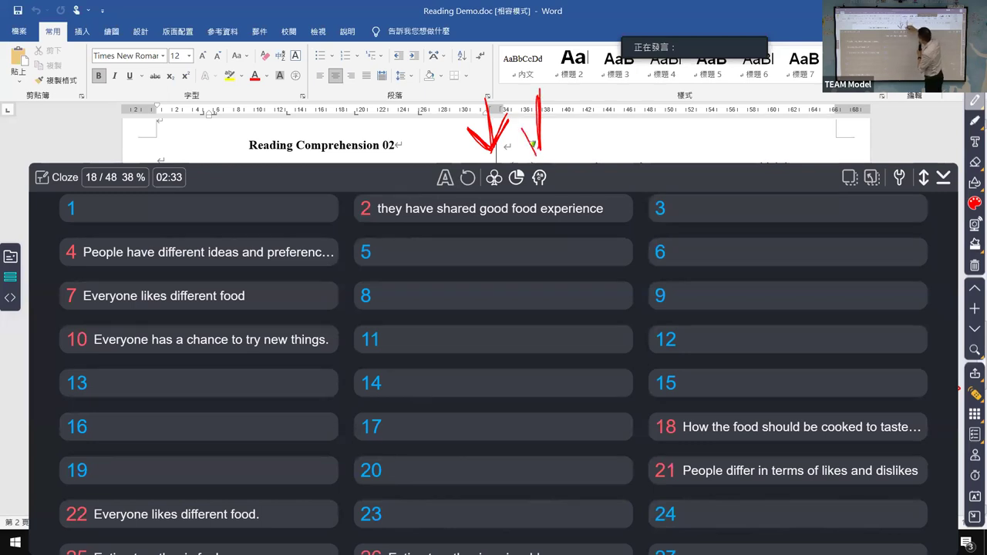
pyautogui.moveTo(554, 139); pyautogui.dragTo(539, 149)
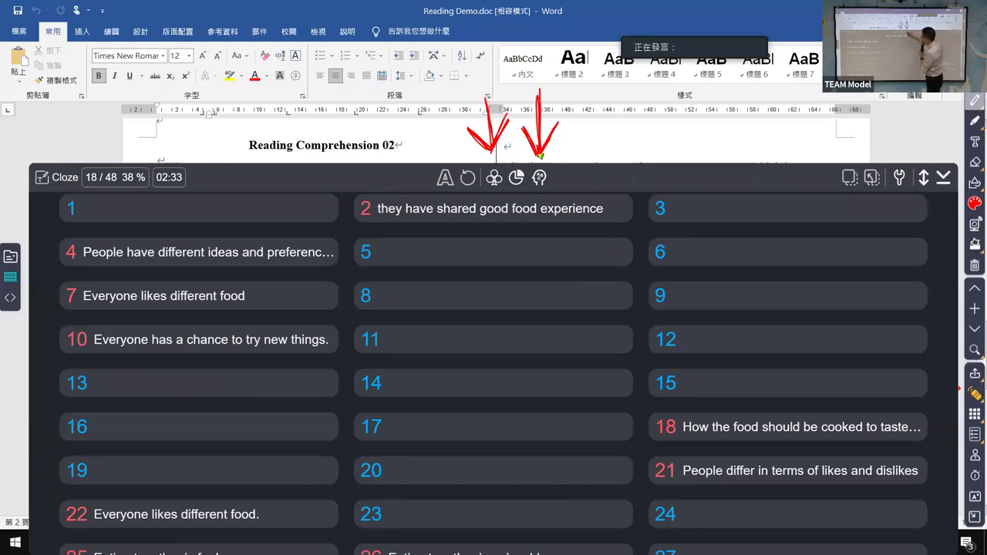
# Run Text Analysis on the cloze answers and show them as a word cloud
pyautogui.click(539, 177)
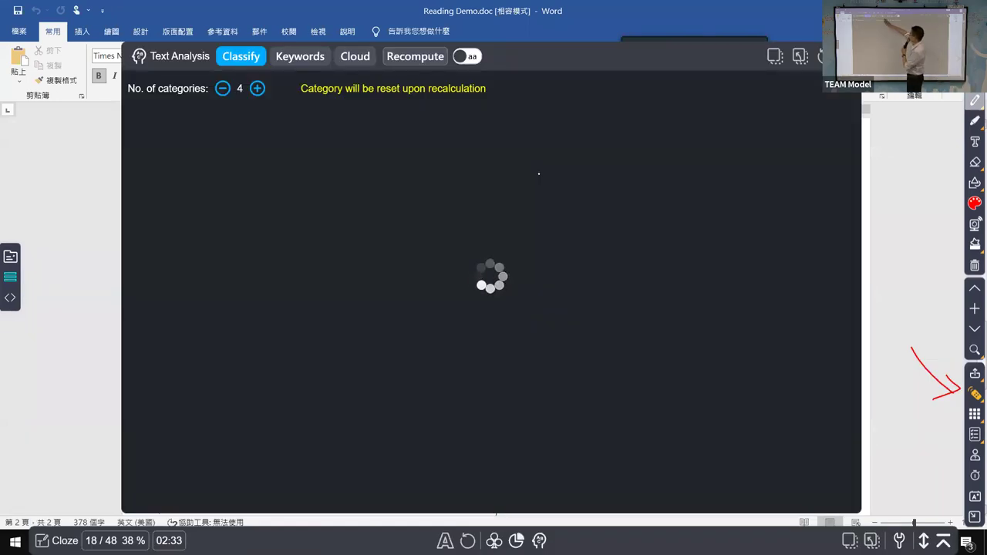
pyautogui.click(354, 57)
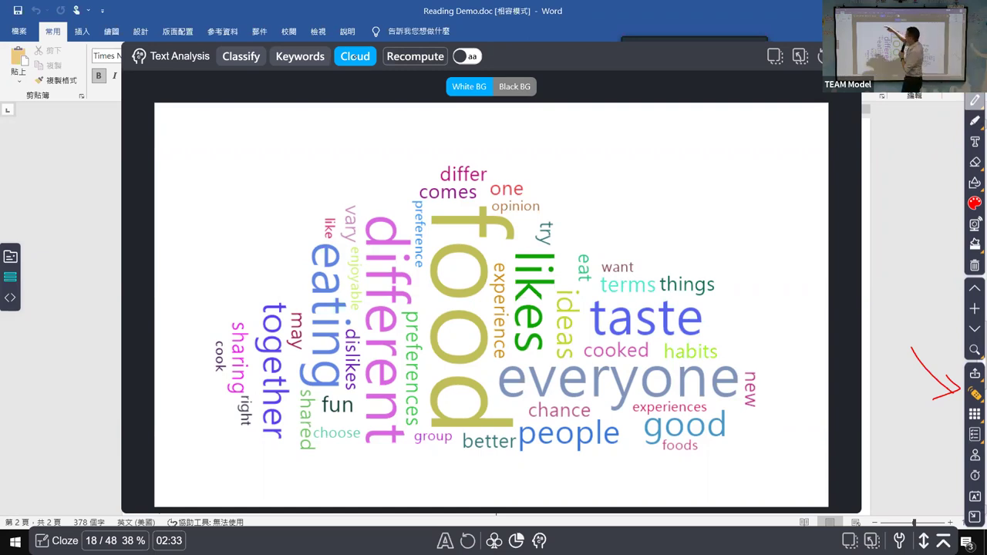
# Show the ranked keyword counts, then classify the answers into 4 similar-meaning categories
pyautogui.click(300, 56)
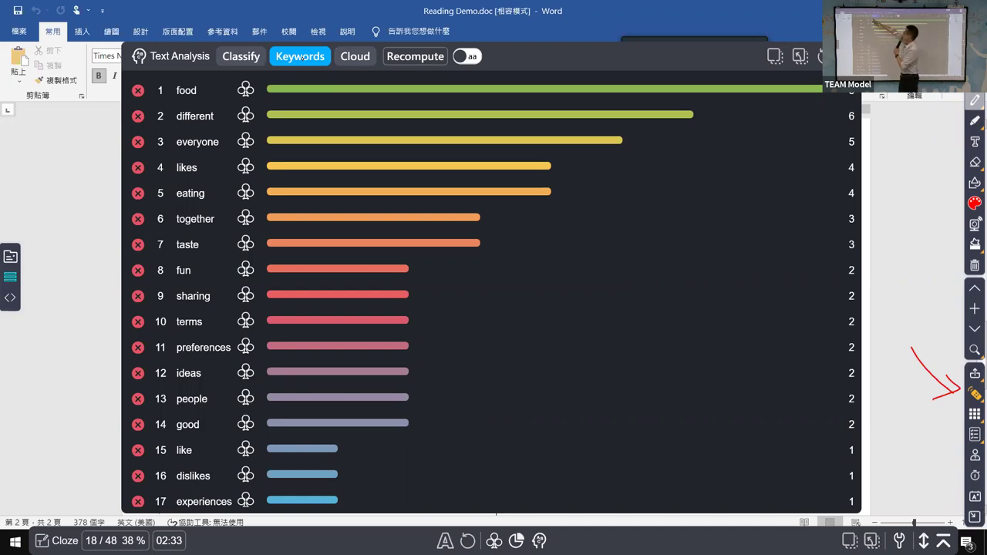
pyautogui.click(241, 56)
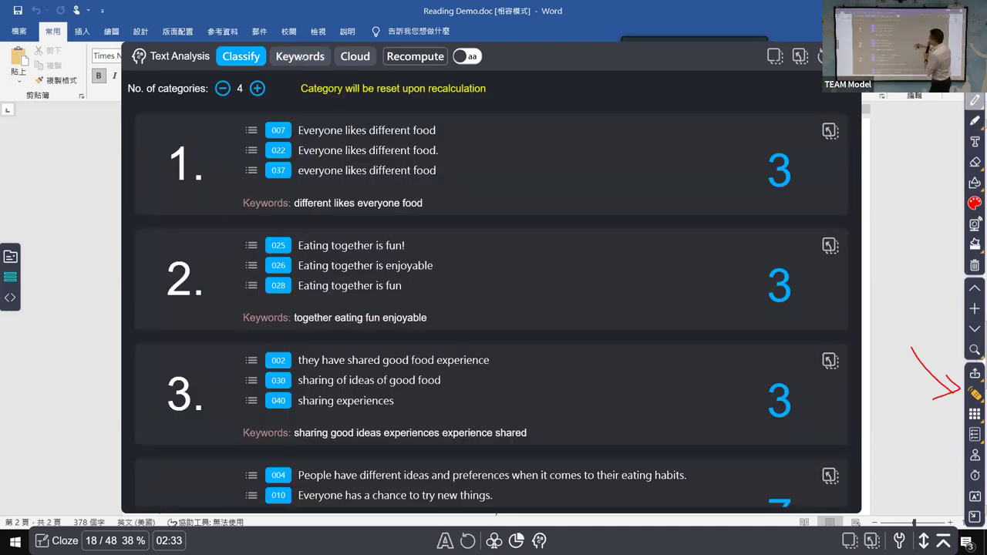
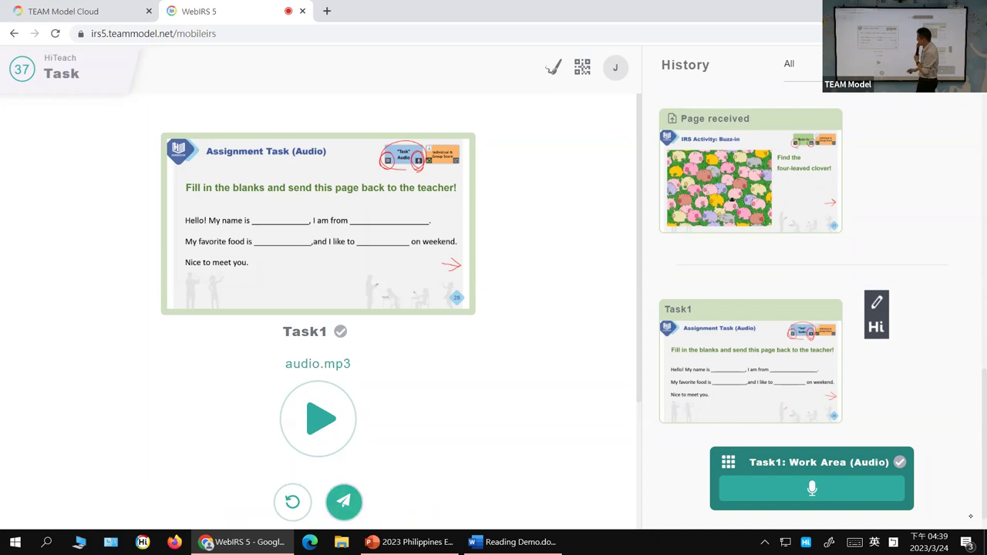
# Scroll down the WebIRS 5 student page to Task1's recorded audio answer
pyautogui.scroll(-3, 318, 309)
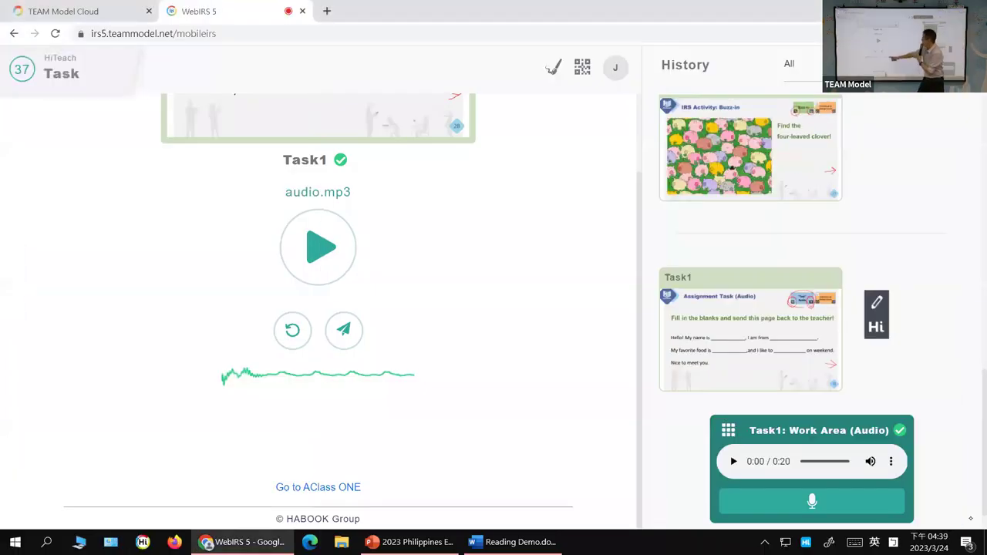
# Draw a red check under the audio slide's title and request stopping the Task1 collection
pyautogui.scroll(2, 318, 309)
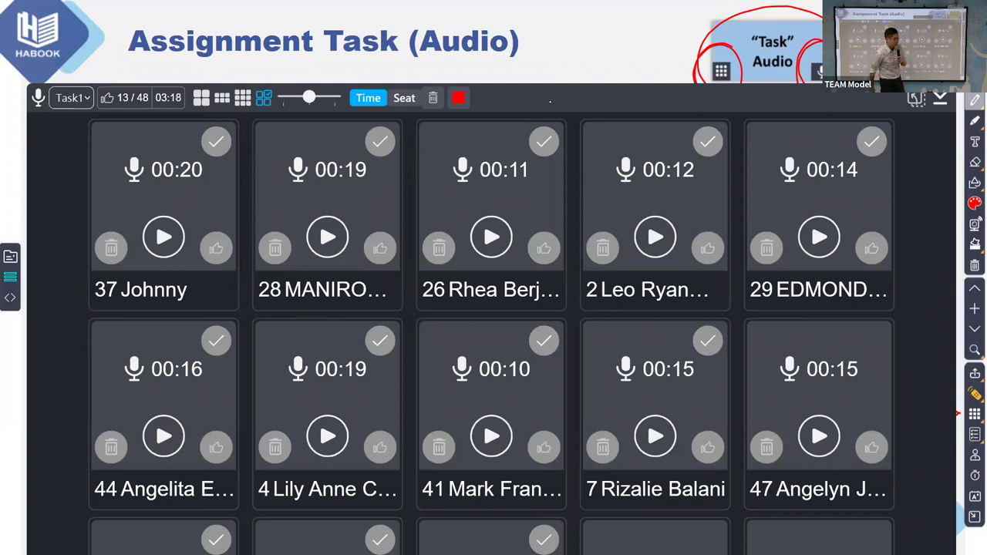
pyautogui.click(975, 100)
pyautogui.click(949, 224)
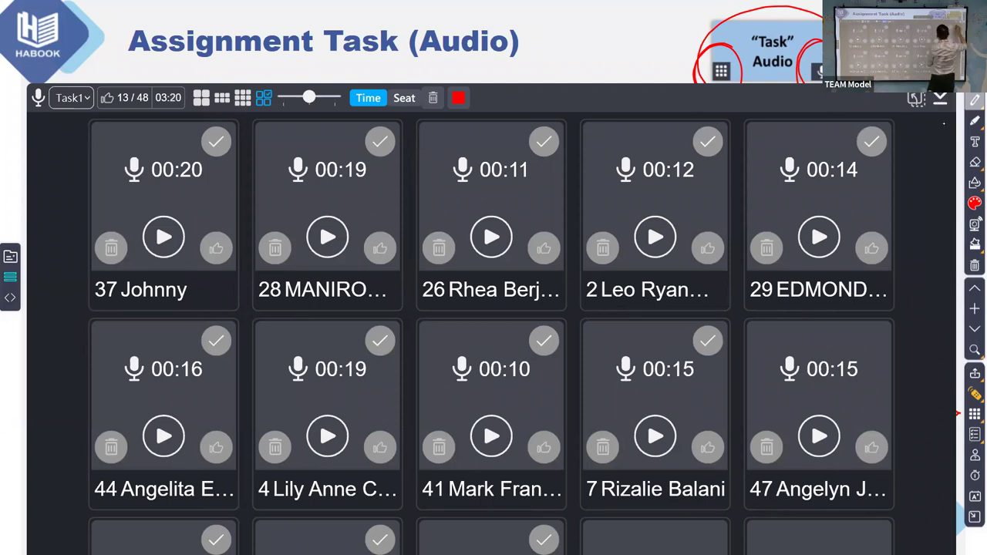
pyautogui.moveTo(450, 68); pyautogui.dragTo(485, 57)
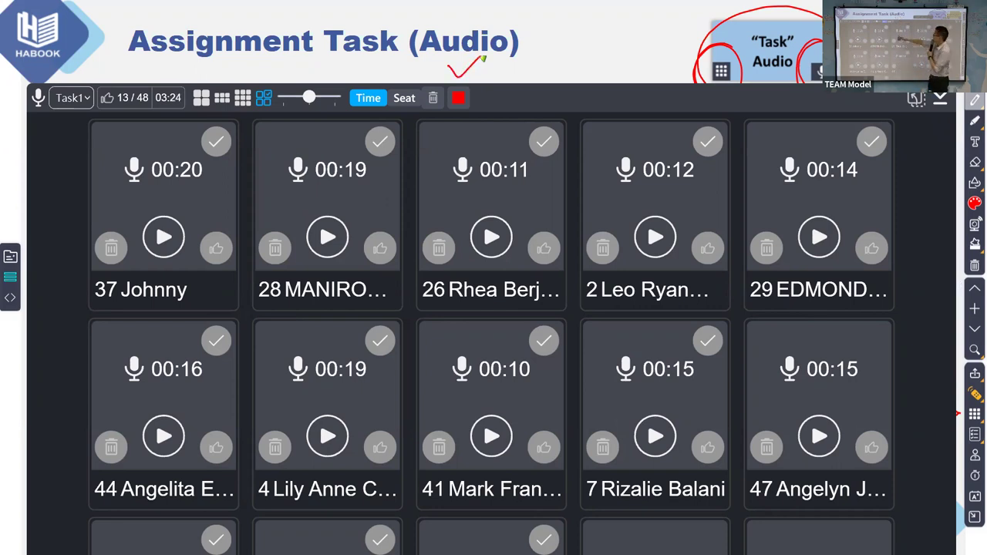
pyautogui.click(458, 98)
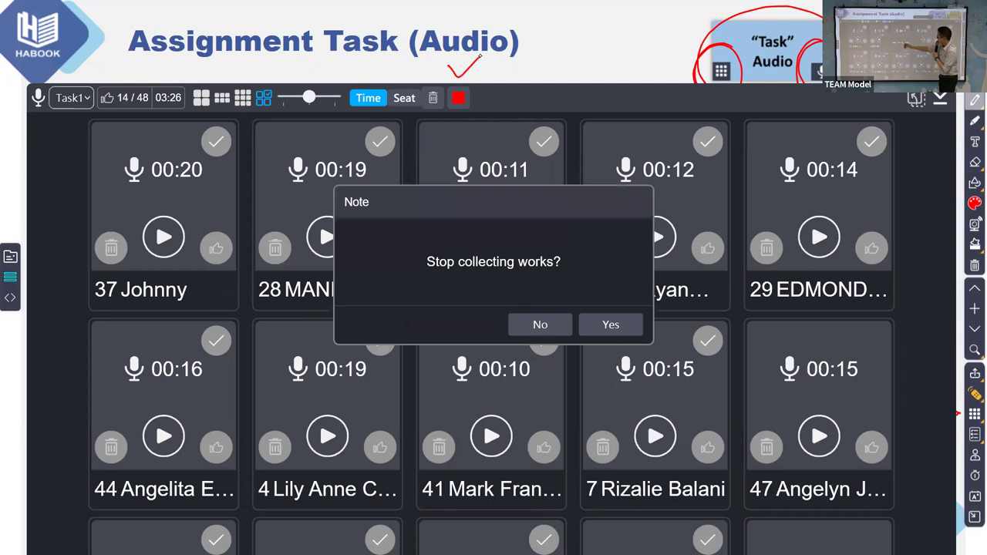
# Confirm stopping Task1, then play and stop the first and fourth submitted recordings
pyautogui.click(613, 325)
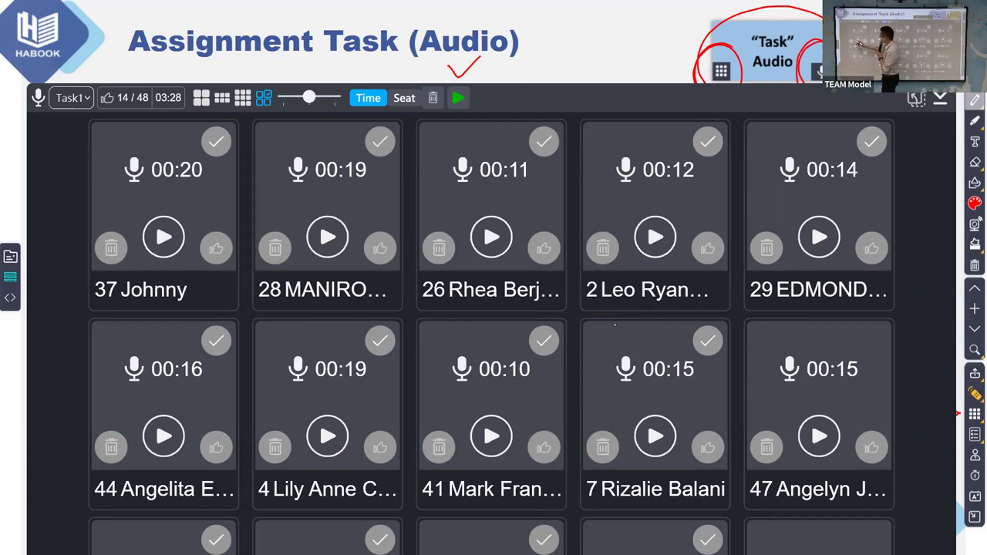
pyautogui.click(160, 239)
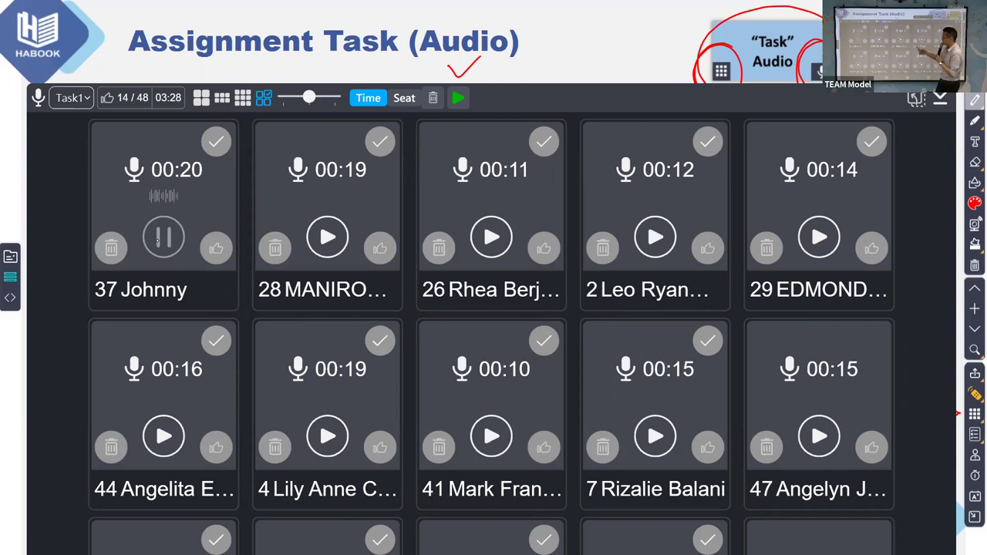
pyautogui.click(161, 237)
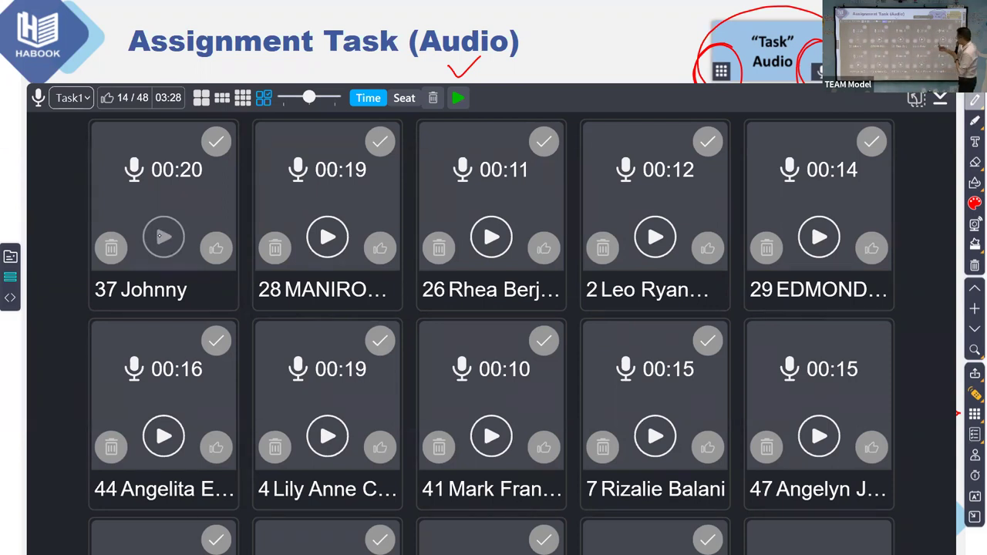
pyautogui.click(655, 237)
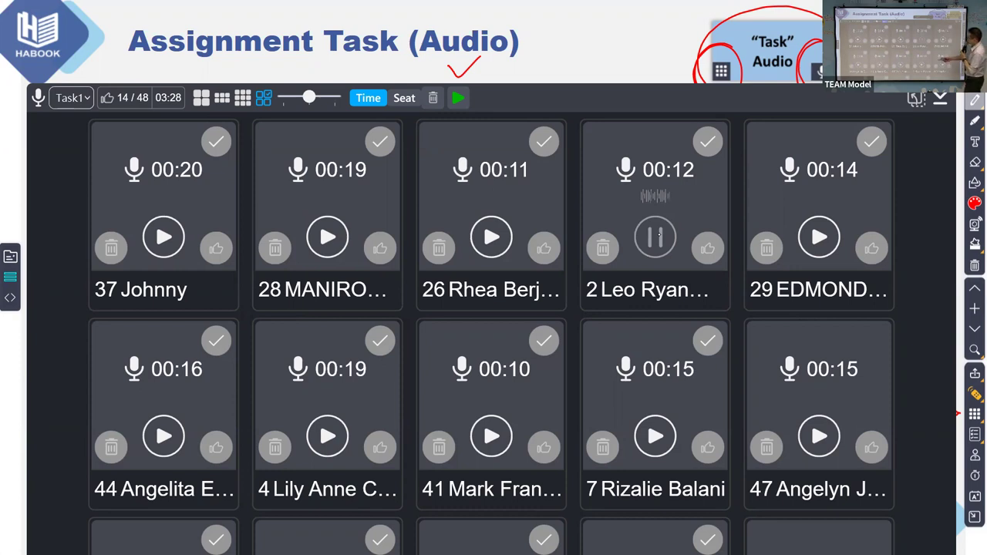
pyautogui.click(657, 236)
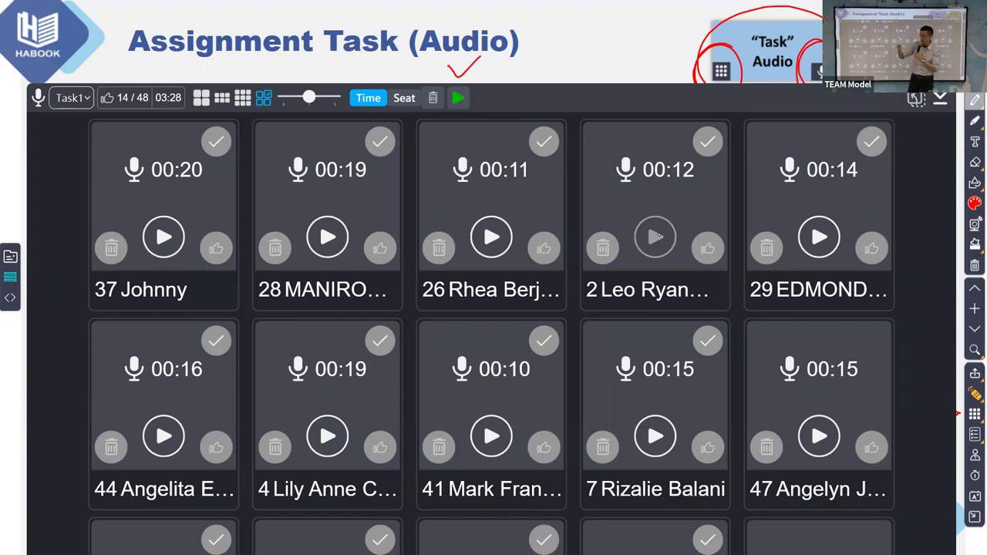
# Like a student's recording, resize the work cards, and sort by seat then by time
pyautogui.click(214, 245)
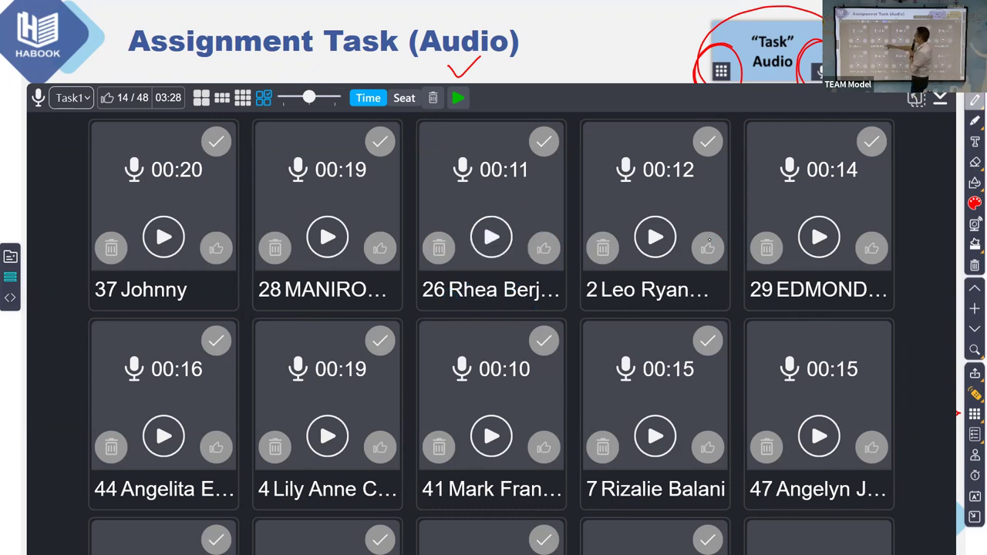
pyautogui.moveTo(309, 97)
pyautogui.mouseDown()
pyautogui.moveTo(283, 98)
pyautogui.moveTo(308, 97)
pyautogui.mouseUp()
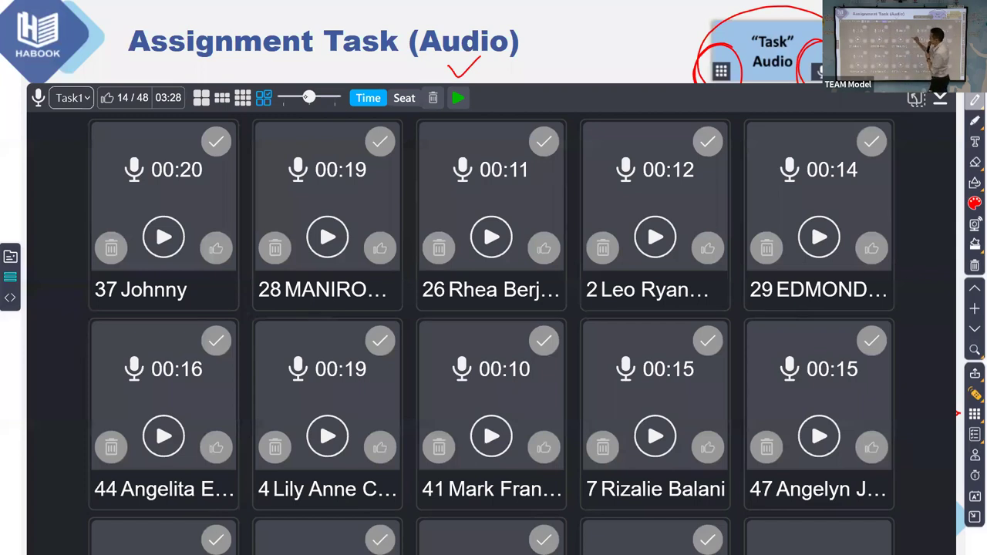
pyautogui.moveTo(309, 97)
pyautogui.mouseDown()
pyautogui.moveTo(334, 97)
pyautogui.moveTo(283, 97)
pyautogui.moveTo(309, 97)
pyautogui.mouseUp()
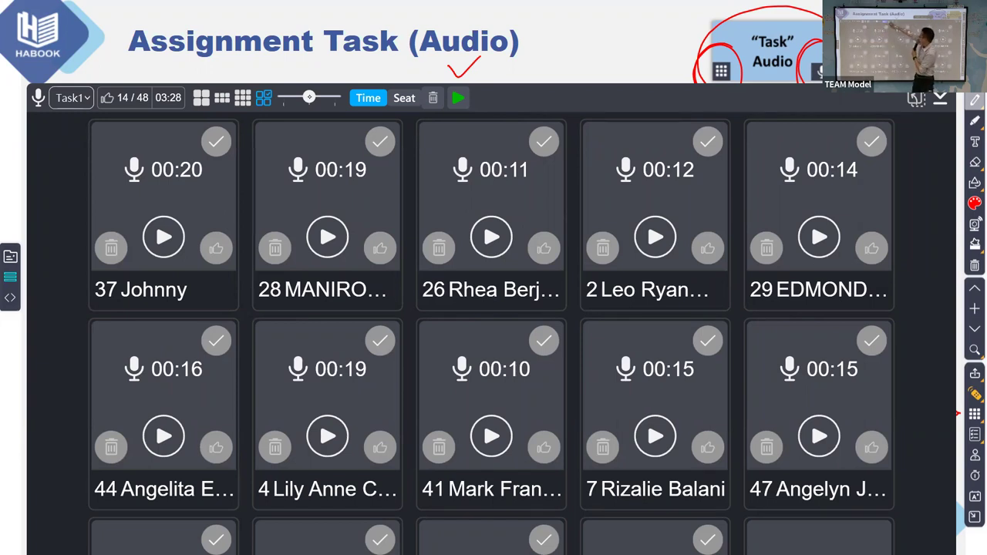
pyautogui.click(401, 98)
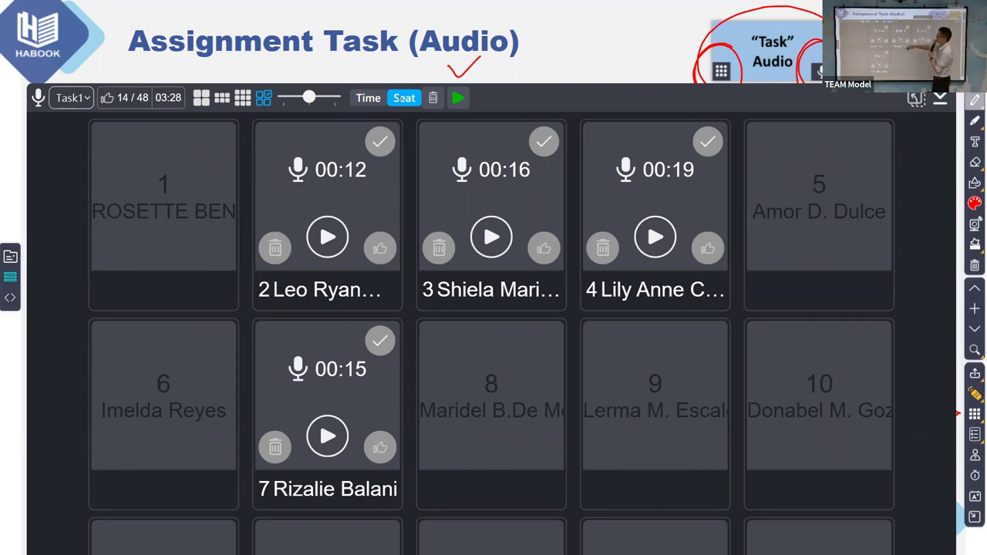
pyautogui.click(368, 98)
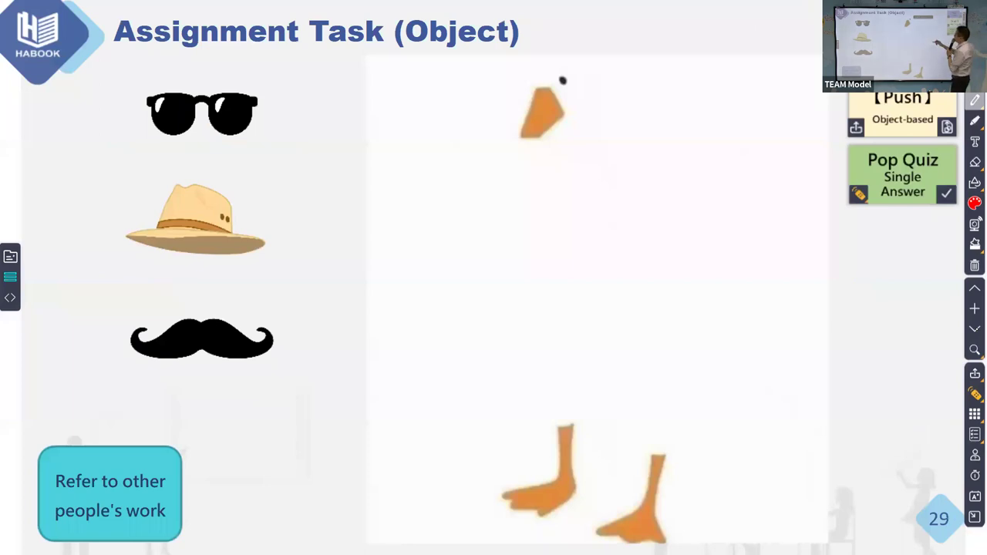
# Write 'Picture' in blue ink beside the Object slide's title
pyautogui.click(974, 203)
pyautogui.click(948, 151)
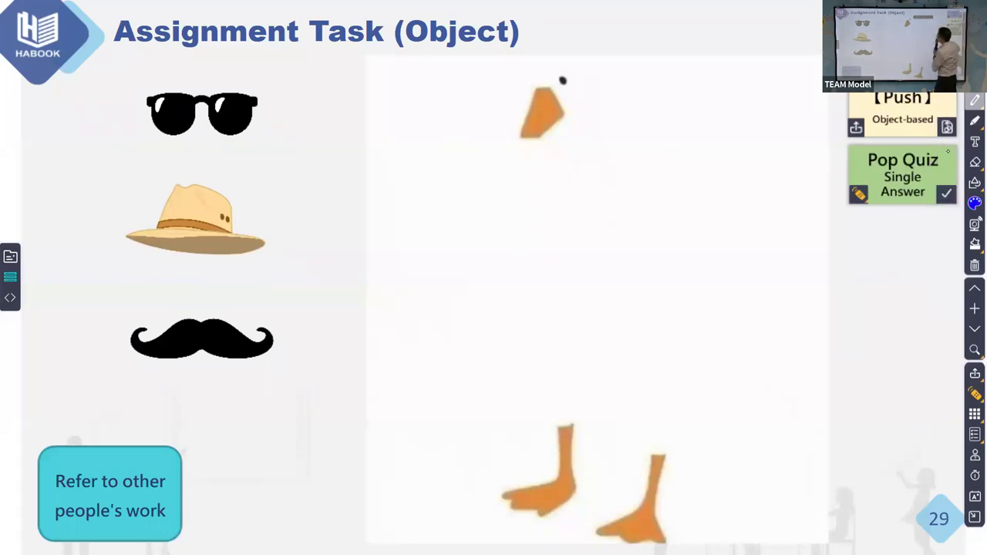
pyautogui.moveTo(575, 14)
pyautogui.mouseDown()
pyautogui.moveTo(579, 56)
pyautogui.moveTo(579, 34)
pyautogui.moveTo(605, 23)
pyautogui.mouseUp()
pyautogui.moveTo(598, 28)
pyautogui.mouseDown()
pyautogui.moveTo(597, 54)
pyautogui.moveTo(622, 47)
pyautogui.mouseUp()
pyautogui.click(626, 42)
pyautogui.moveTo(634, 10)
pyautogui.mouseDown()
pyautogui.moveTo(647, 45)
pyautogui.moveTo(687, 30)
pyautogui.moveTo(709, 40)
pyautogui.mouseUp()
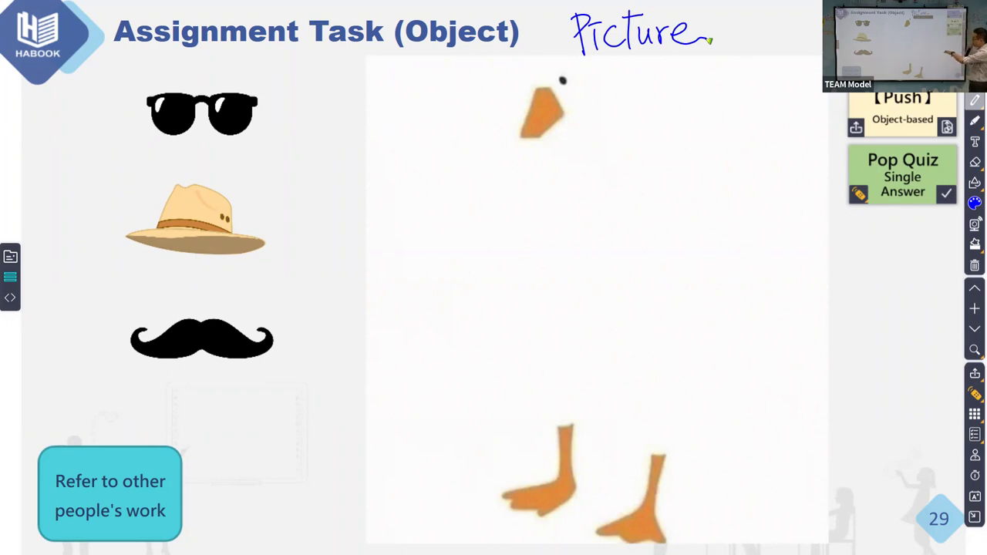
# Draw a blue arrow near the right edge and send the slide as image task Task2
pyautogui.moveTo(896, 412)
pyautogui.mouseDown()
pyautogui.moveTo(955, 414)
pyautogui.moveTo(930, 434)
pyautogui.mouseUp()
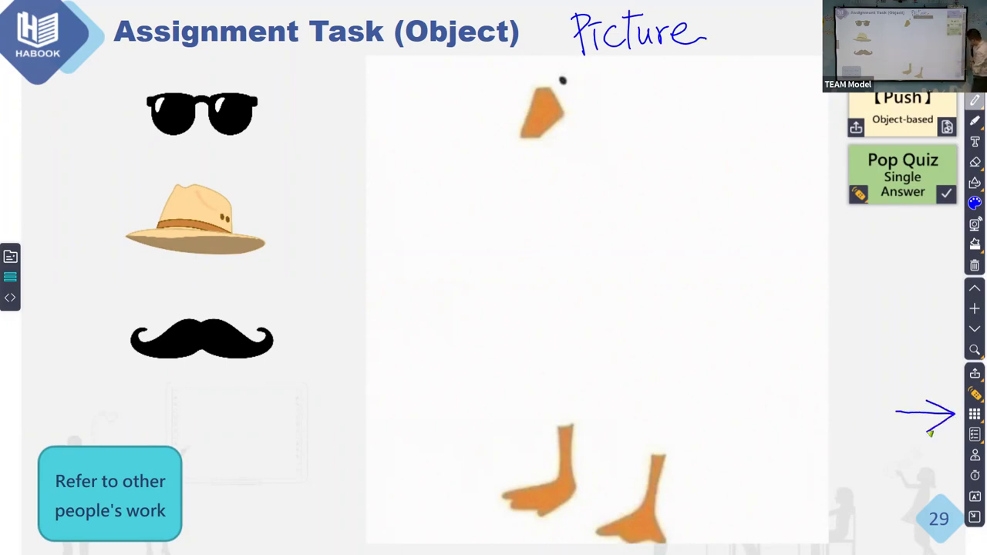
pyautogui.click(975, 414)
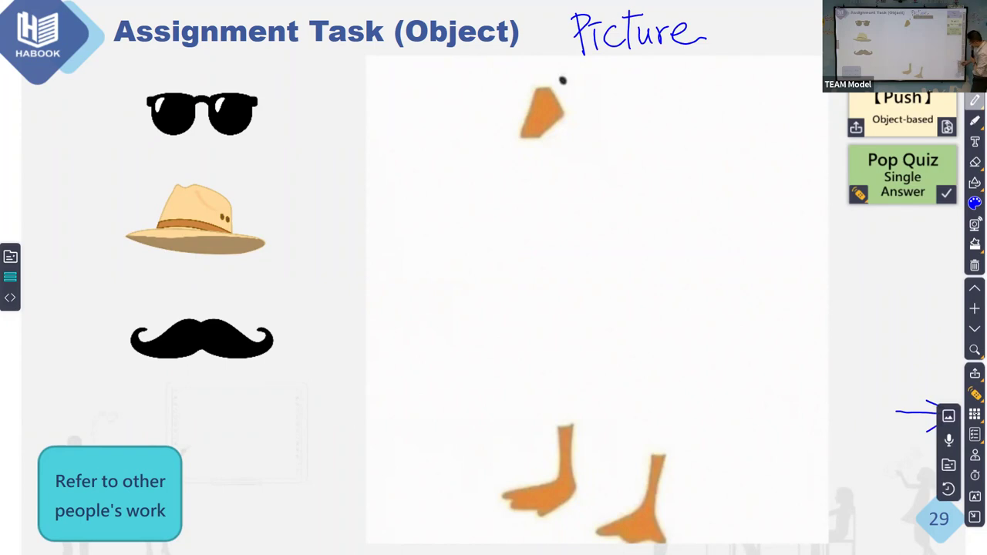
pyautogui.click(948, 415)
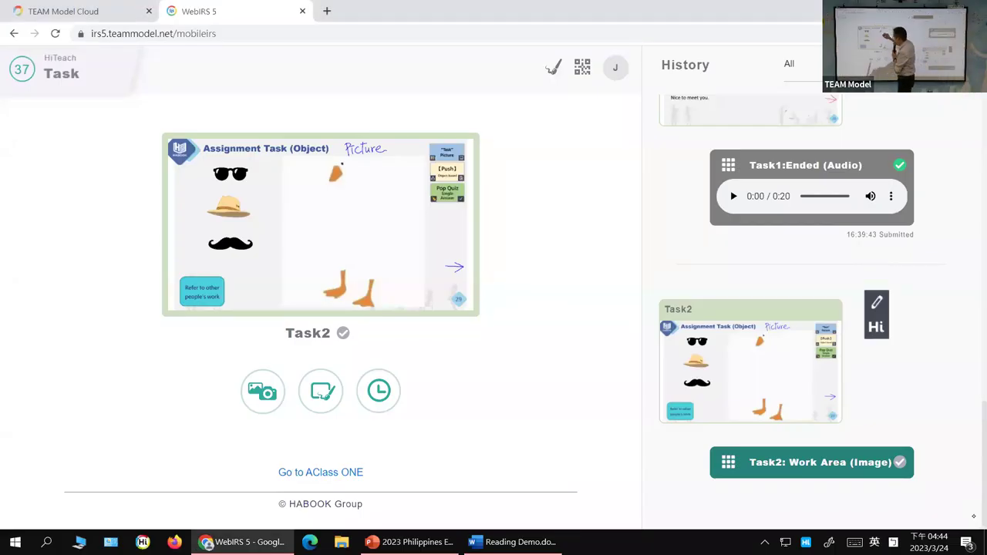
# Draw the goose's body and wing plus an arrow from sunglasses to logo, then submit Task2
pyautogui.click(811, 462)
pyautogui.click(804, 489)
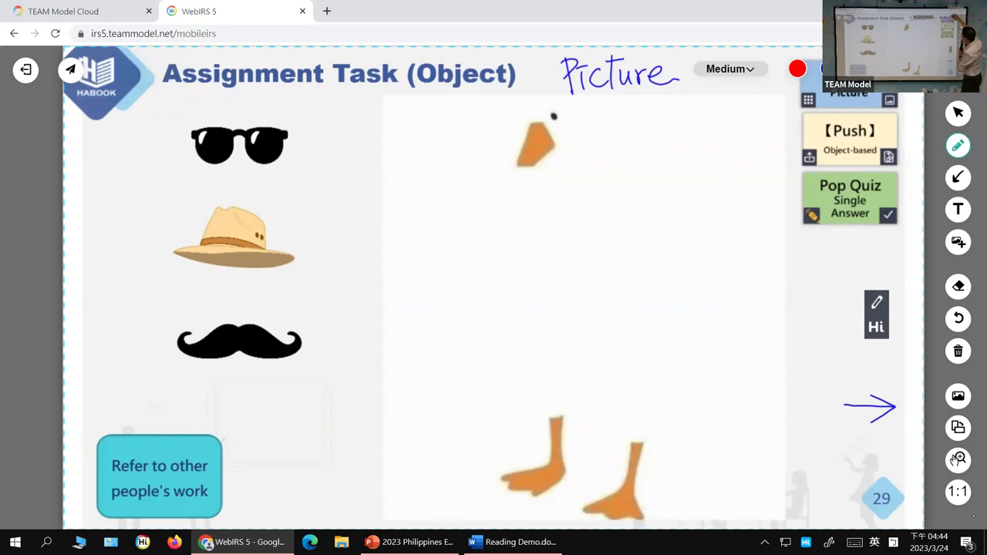
pyautogui.moveTo(538, 177)
pyautogui.mouseDown()
pyautogui.moveTo(515, 237)
pyautogui.moveTo(536, 407)
pyautogui.moveTo(549, 420)
pyautogui.moveTo(651, 443)
pyautogui.moveTo(762, 391)
pyautogui.moveTo(672, 182)
pyautogui.moveTo(577, 100)
pyautogui.moveTo(536, 121)
pyautogui.mouseUp()
pyautogui.moveTo(573, 231)
pyautogui.mouseDown()
pyautogui.moveTo(609, 347)
pyautogui.moveTo(640, 337)
pyautogui.moveTo(609, 224)
pyautogui.mouseUp()
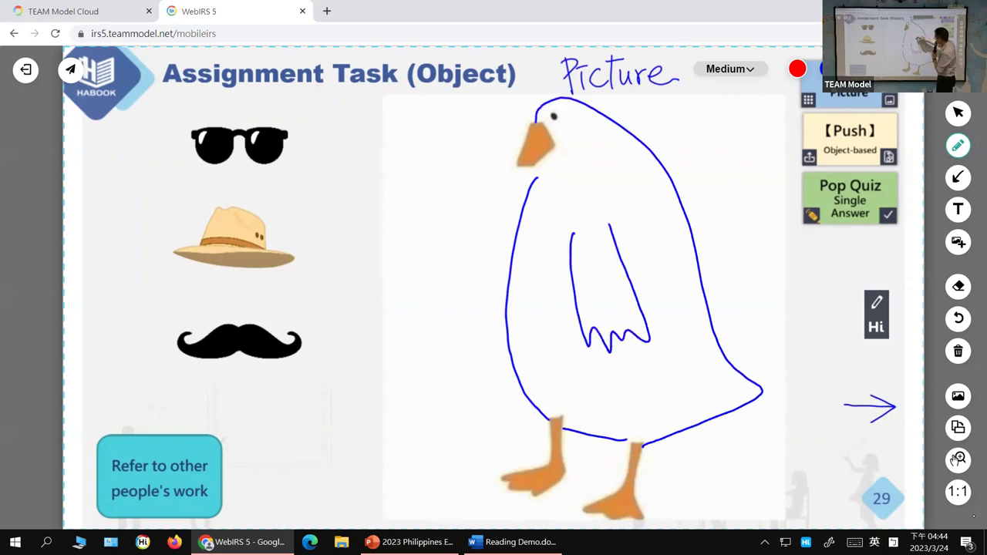
pyautogui.moveTo(164, 178)
pyautogui.mouseDown()
pyautogui.moveTo(100, 118)
pyautogui.moveTo(76, 120)
pyautogui.mouseUp()
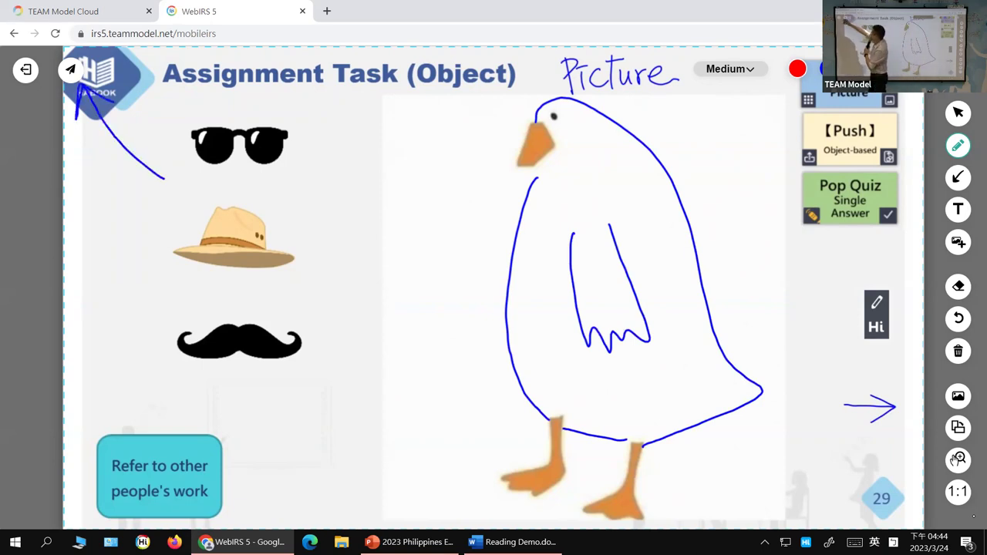
pyautogui.click(70, 69)
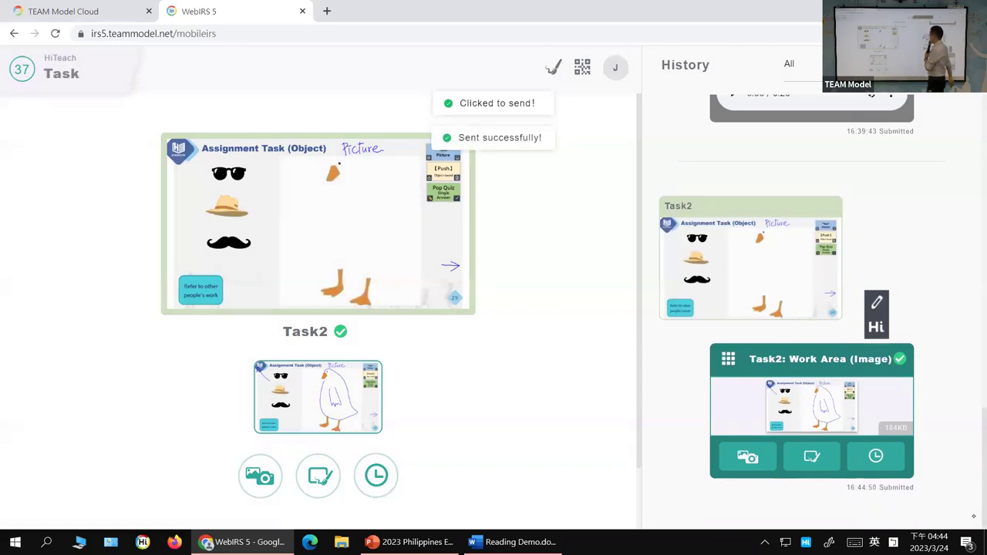
# Return to HiTeach's Task2 drawing gallery and duplicate slide 39 as slide 40
pyautogui.click(876, 328)
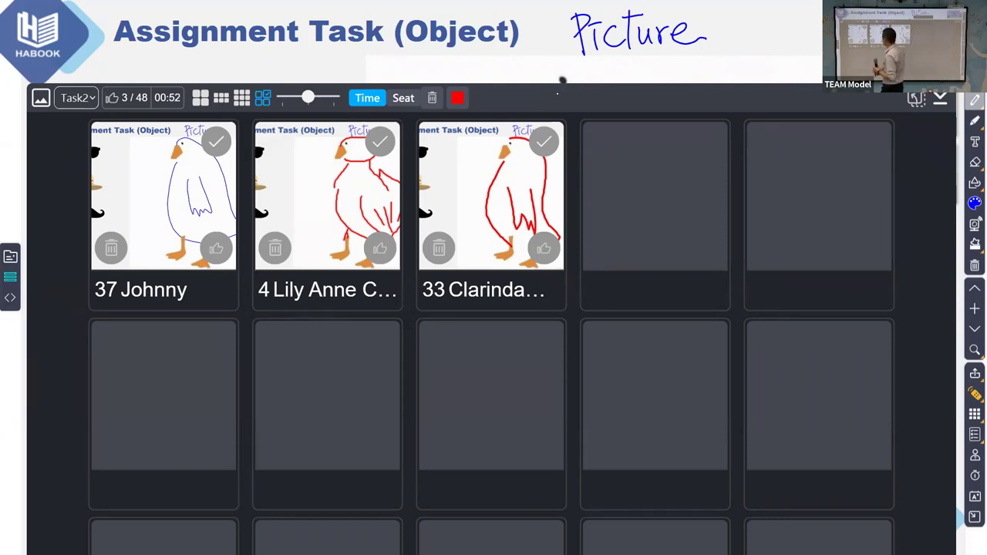
pyautogui.click(10, 277)
pyautogui.click(112, 283)
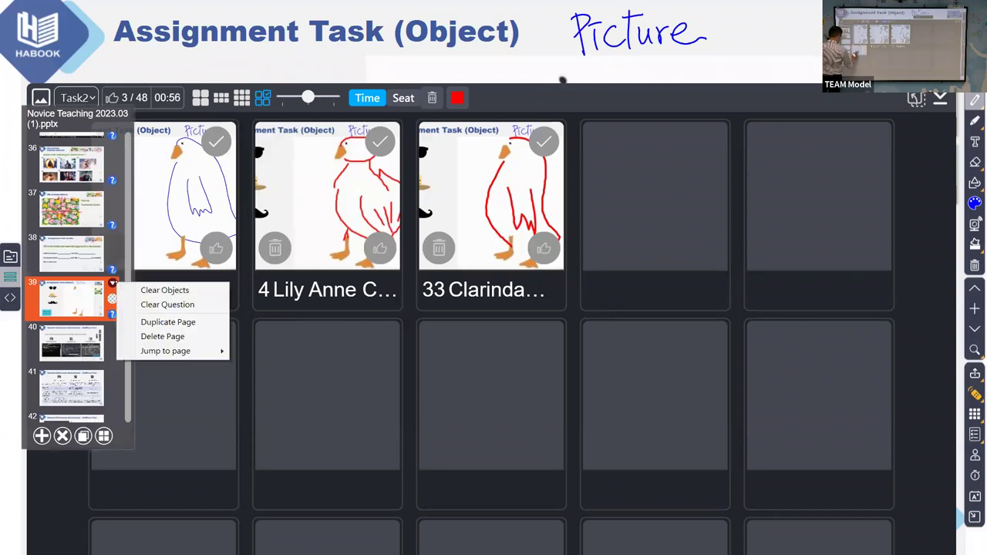
pyautogui.click(168, 321)
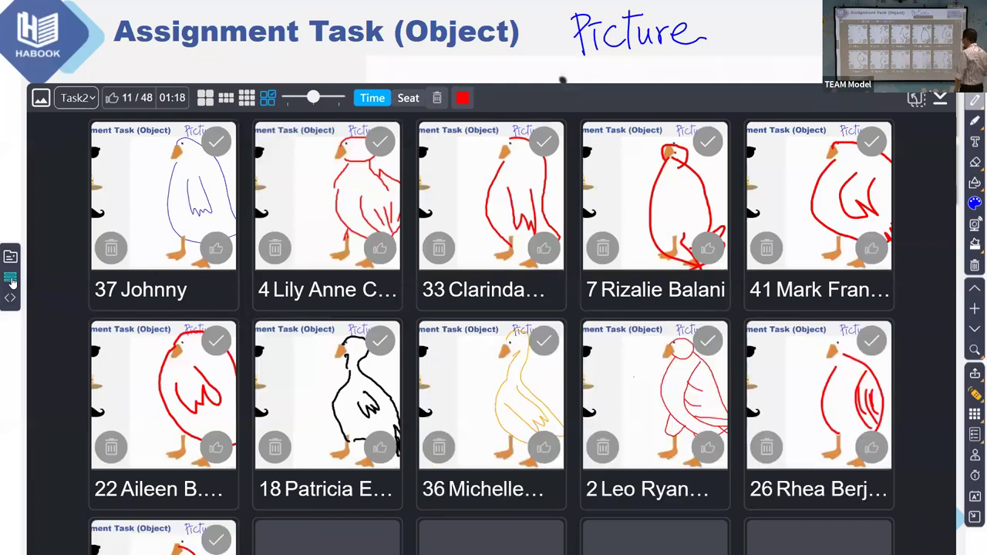
pyautogui.moveTo(914, 436)
pyautogui.mouseDown()
pyautogui.moveTo(924, 216)
pyautogui.moveTo(920, 425)
pyautogui.mouseUp()
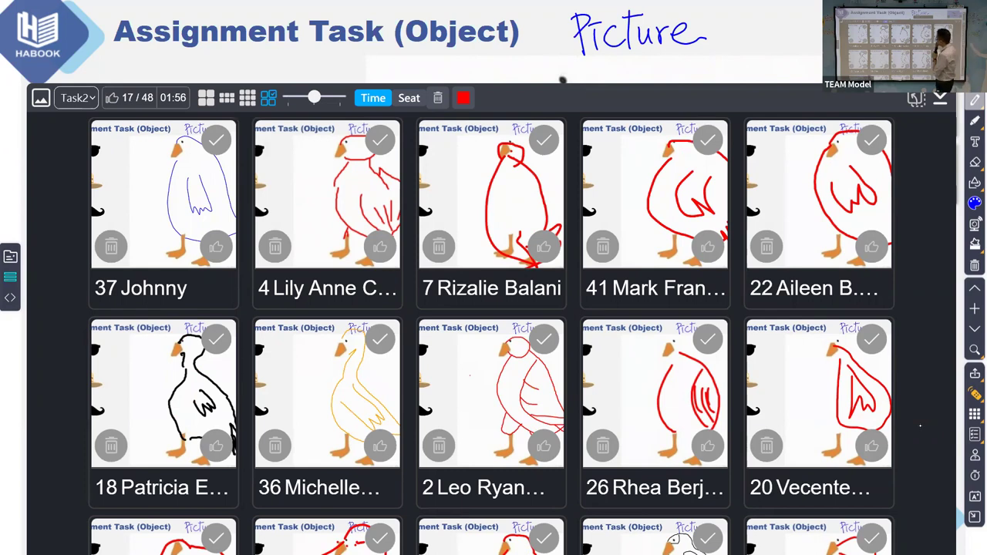
# Stop the Task2 collection and confirm Yes, keeping 18 of 48 drawings
pyautogui.click(462, 97)
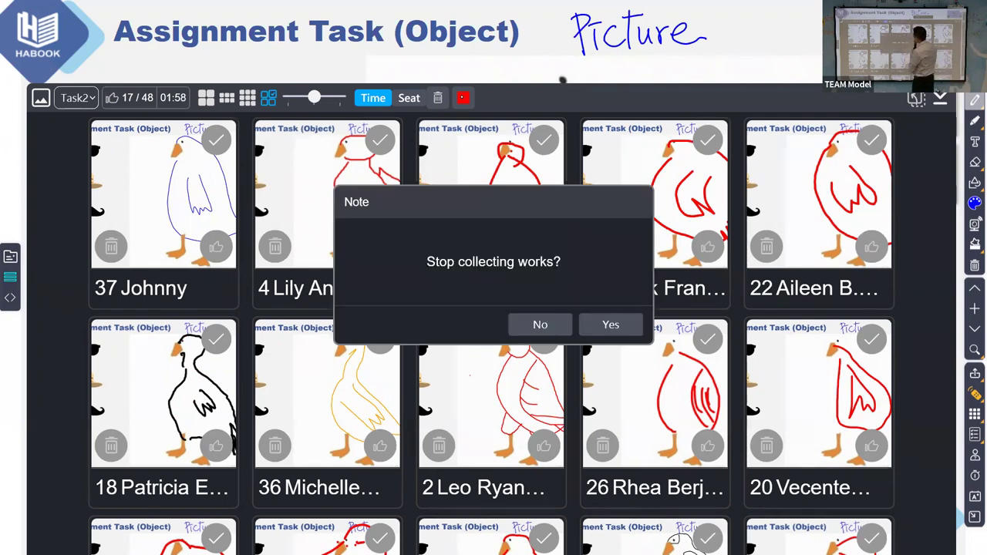
pyautogui.click(599, 324)
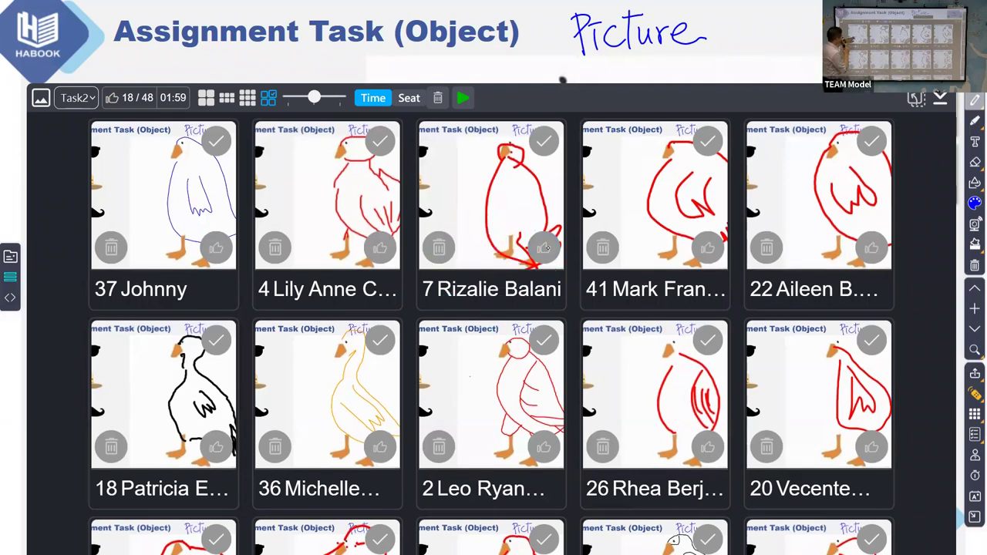
pyautogui.click(179, 192)
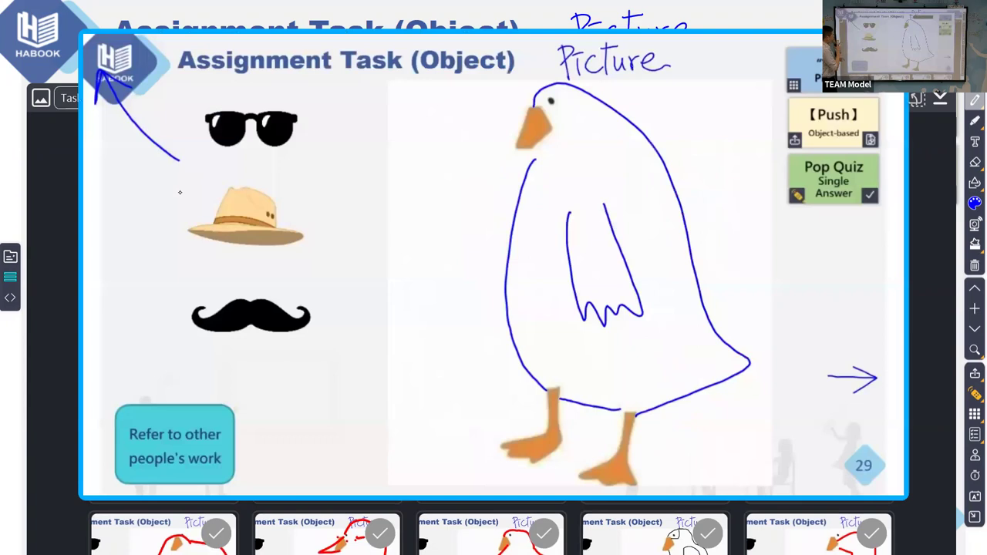
pyautogui.click(180, 192)
pyautogui.click(181, 189)
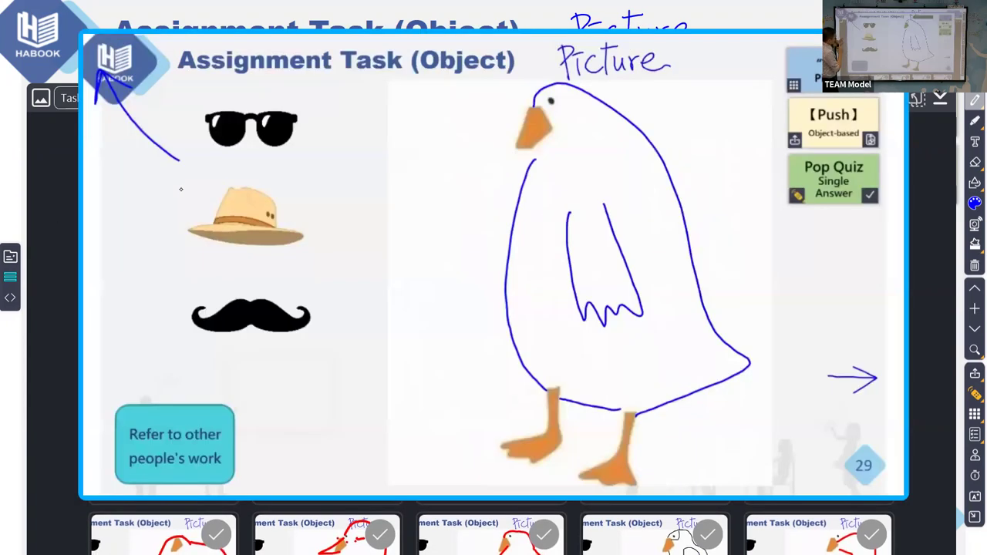
pyautogui.click(180, 189)
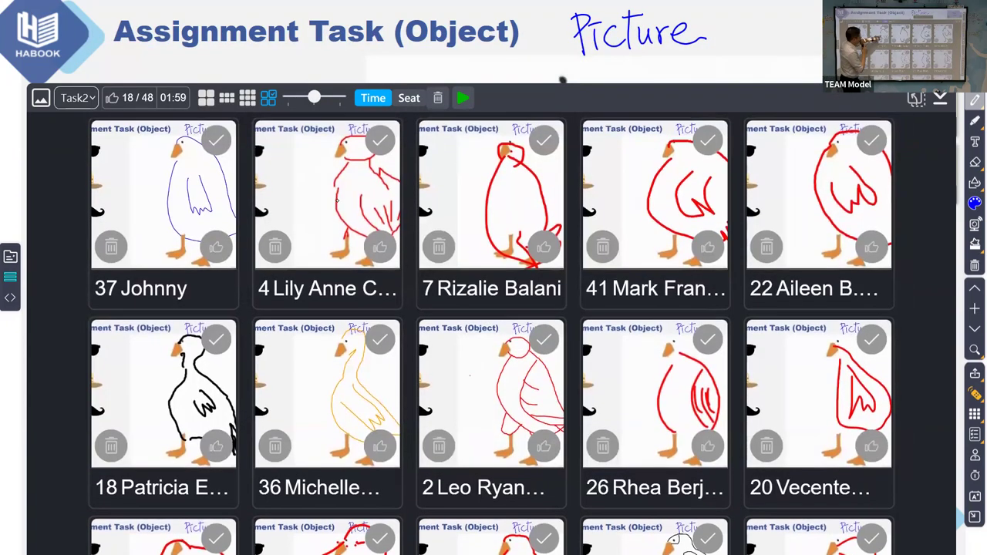
pyautogui.click(337, 201)
pyautogui.click(337, 201)
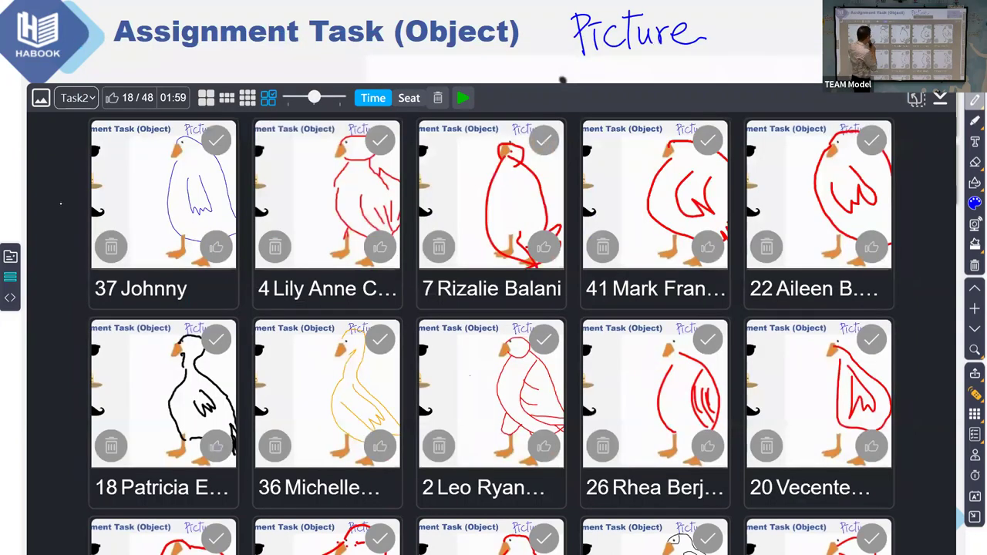
pyautogui.click(498, 203)
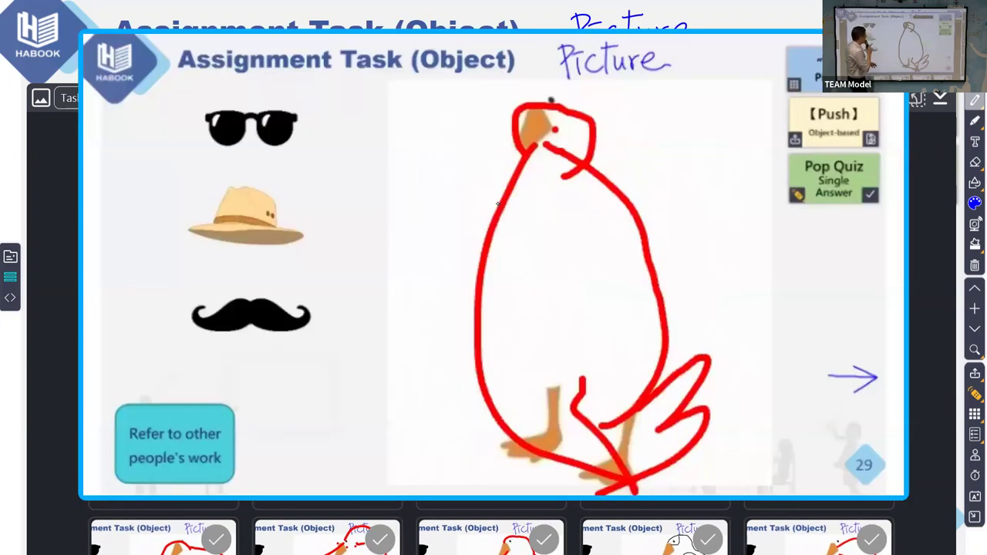
pyautogui.click(497, 202)
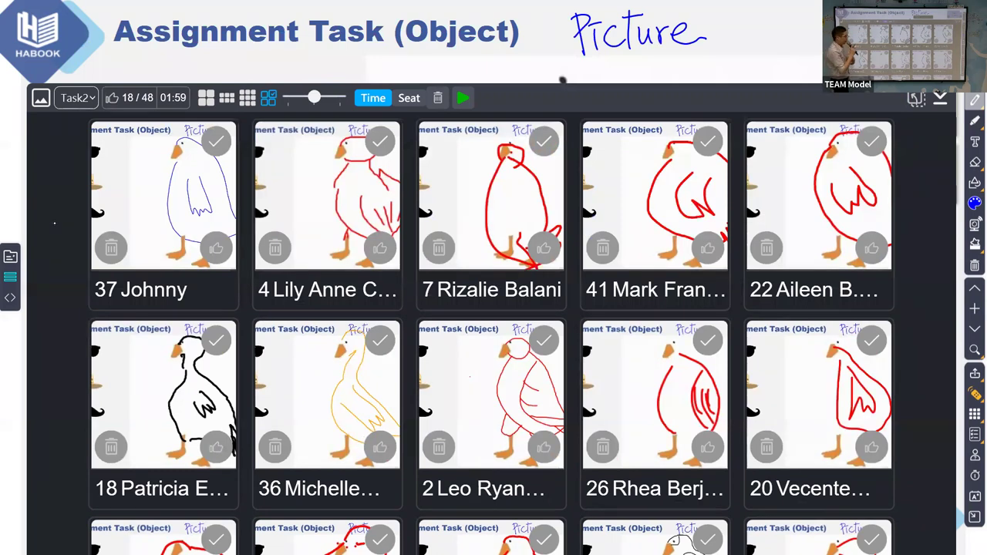
# Select the first four goose drawing cards in order
pyautogui.click(216, 141)
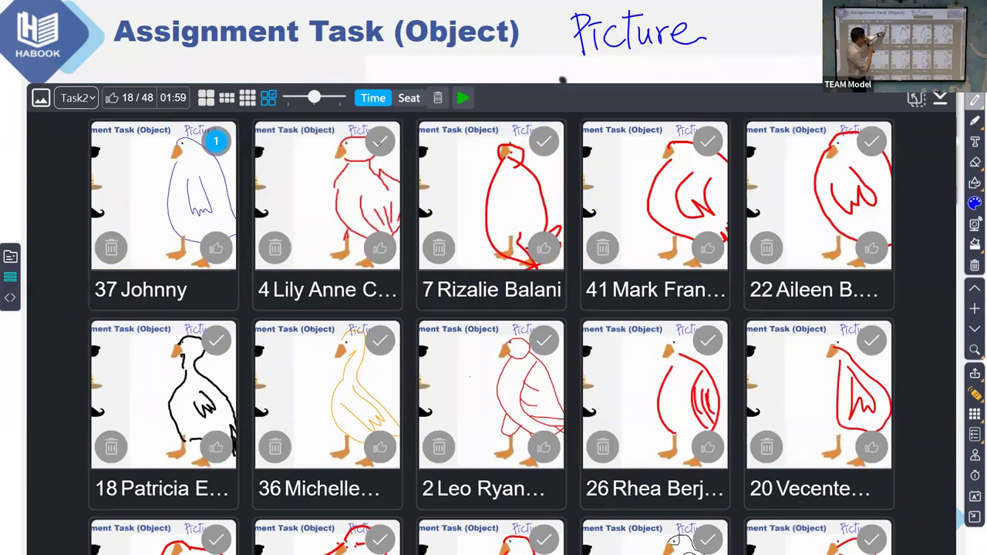
pyautogui.click(380, 140)
pyautogui.click(543, 140)
pyautogui.click(707, 141)
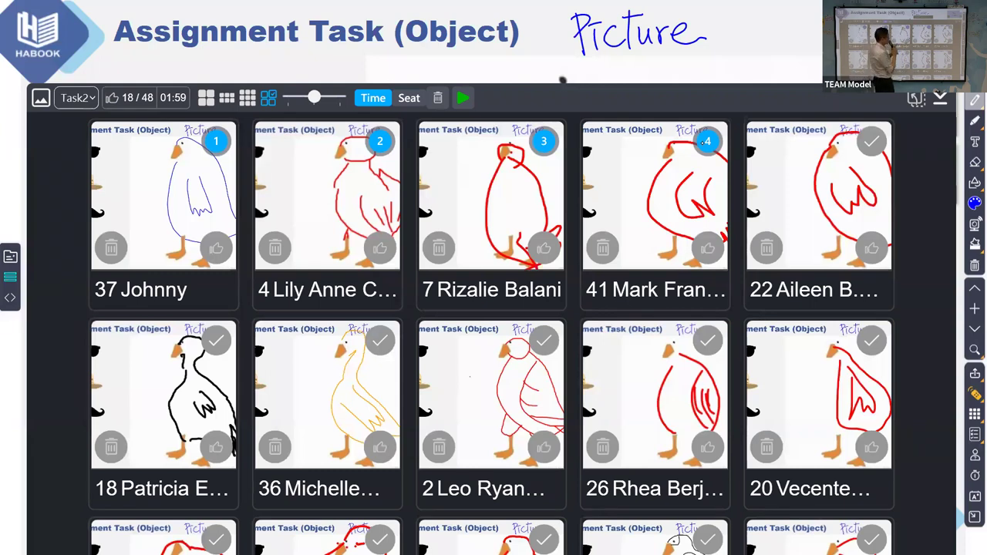
# Switch the ink to red and show the four chosen drawings side by side
pyautogui.click(975, 202)
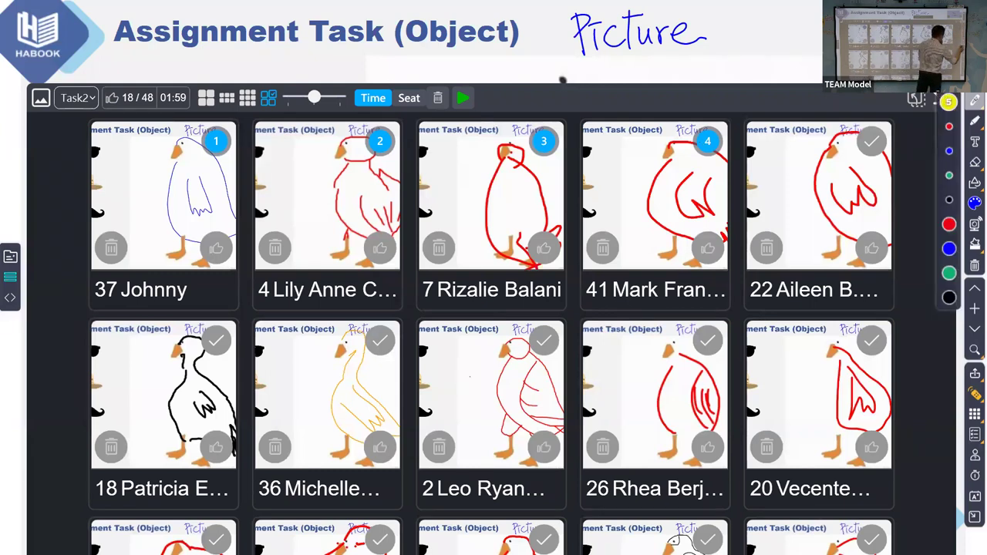
pyautogui.click(948, 224)
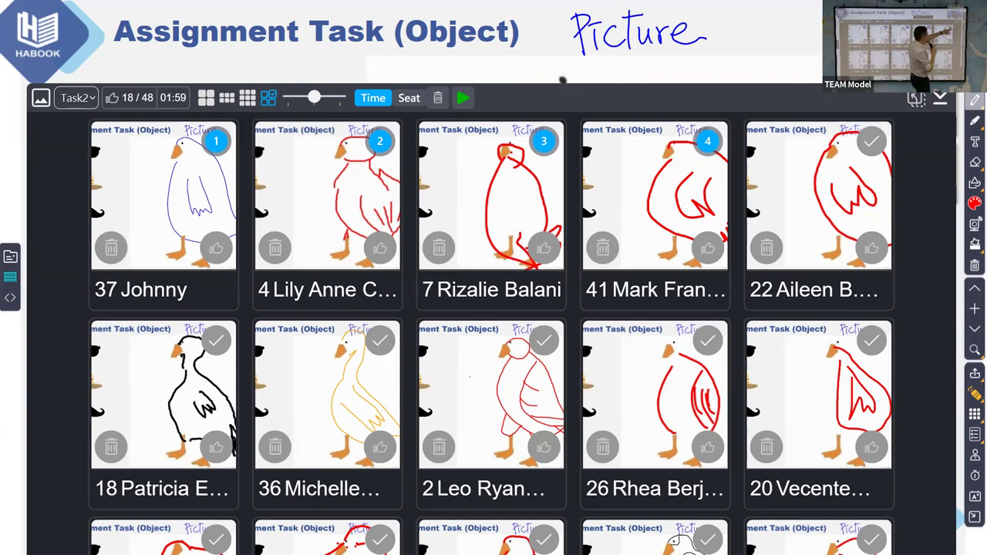
pyautogui.click(941, 98)
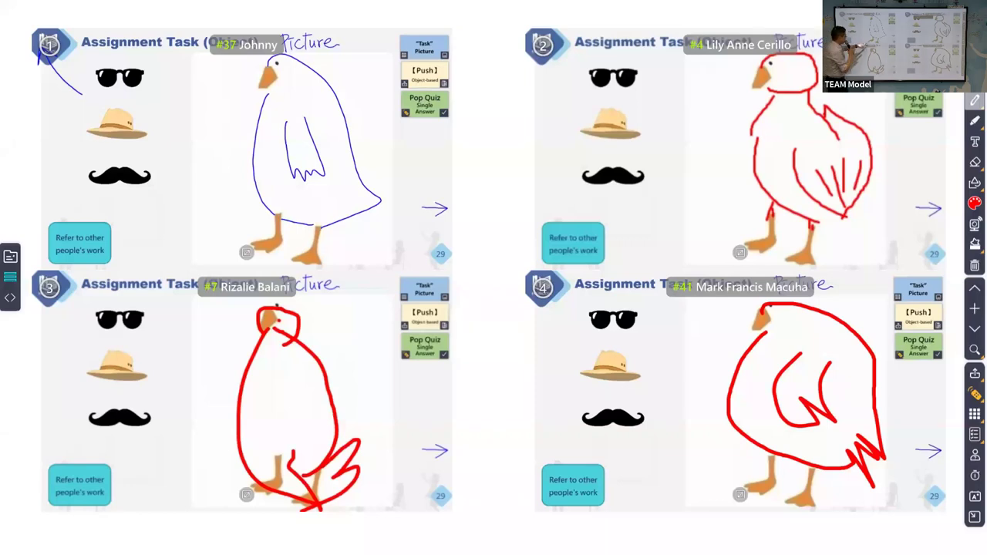
# Enlarge the first drawing, return to four panels, then close the comparison view
pyautogui.click(246, 252)
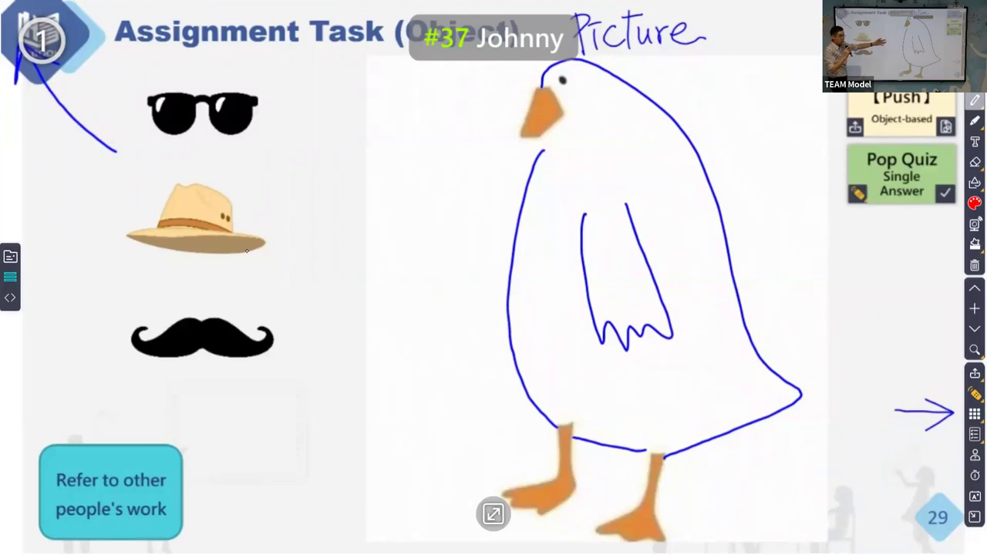
pyautogui.click(493, 514)
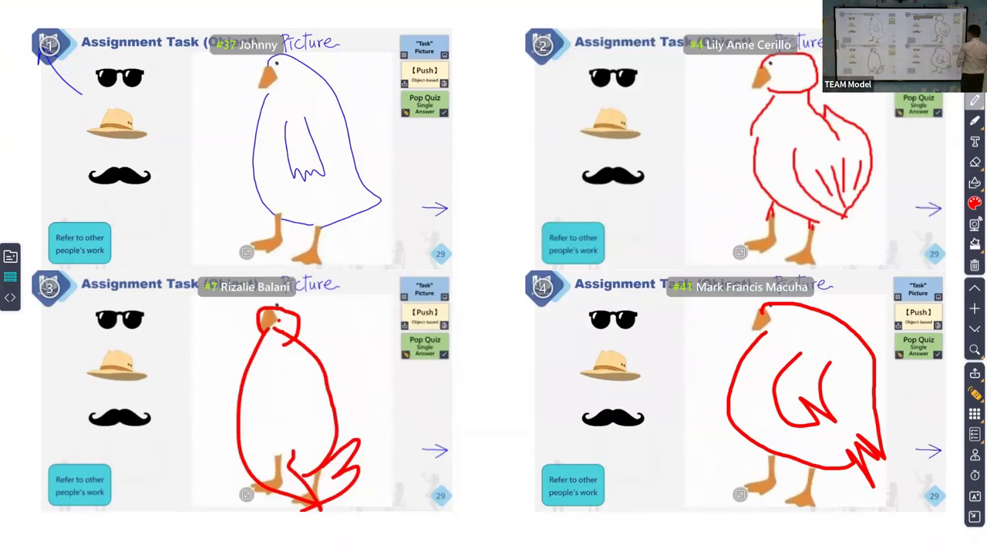
pyautogui.click(492, 512)
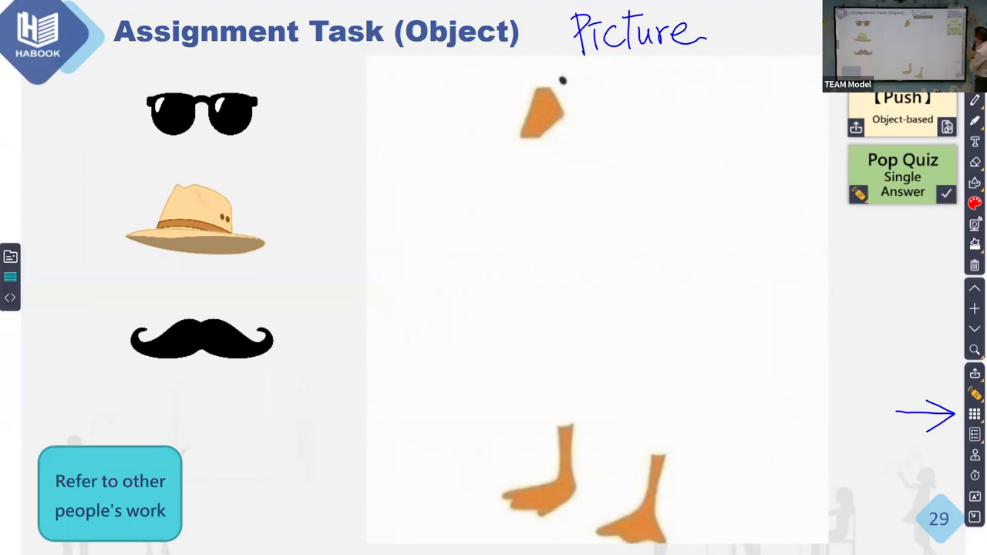
# Switch the pen to blue and launch Task3, showing its empty 0-of-48 submissions panel
pyautogui.click(975, 100)
pyautogui.click(949, 249)
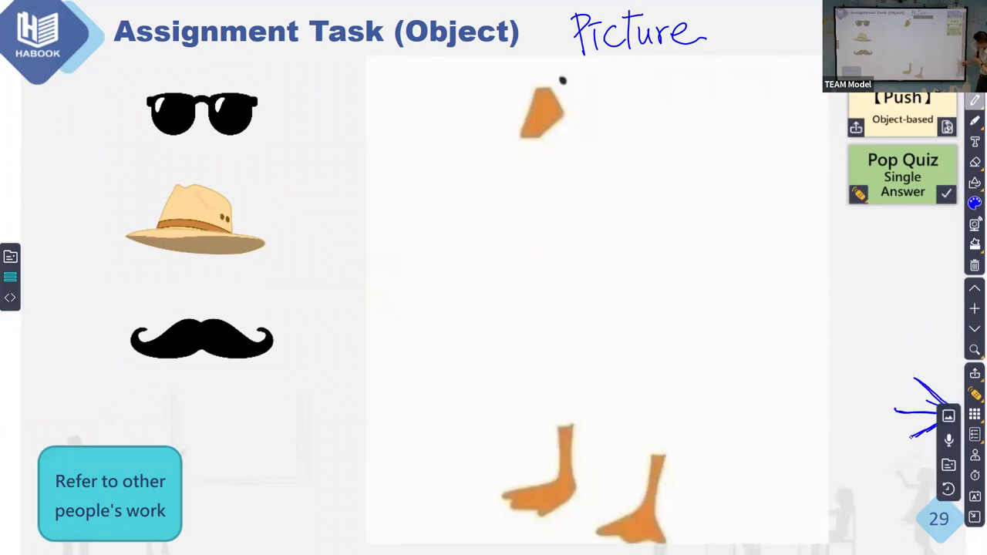
pyautogui.click(949, 416)
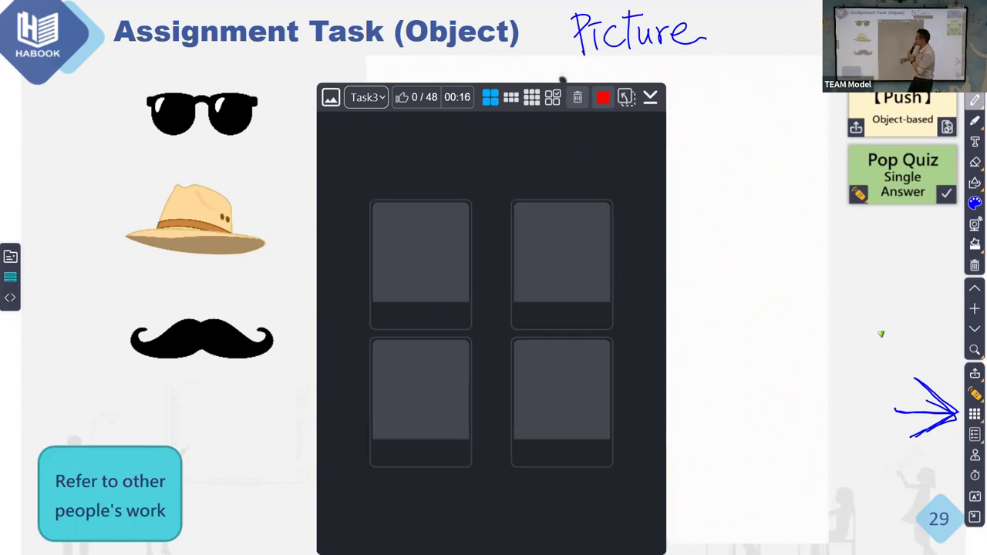
# Switch the pen to red and circle the Push Object-based card and its upload icon
pyautogui.click(974, 101)
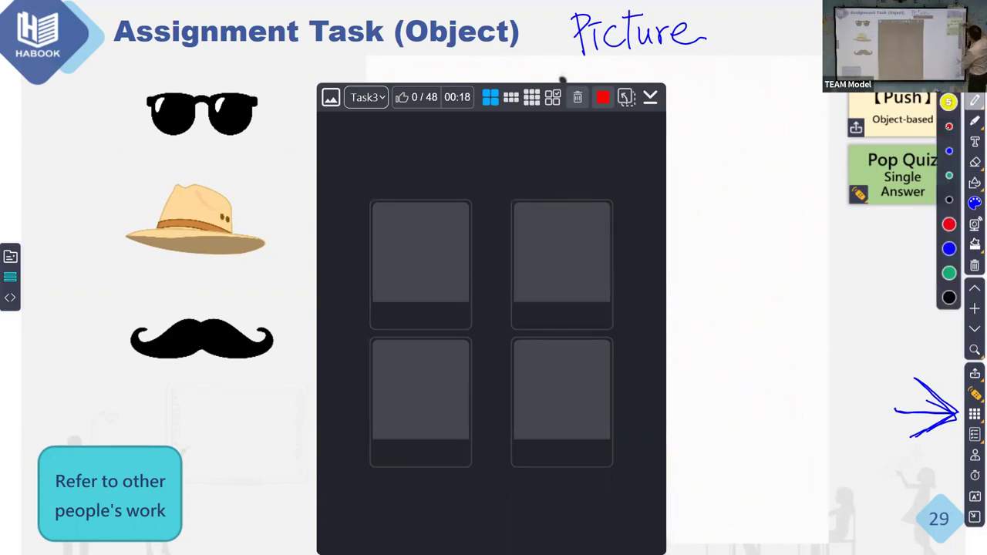
pyautogui.click(948, 224)
pyautogui.moveTo(850, 142)
pyautogui.mouseDown()
pyautogui.moveTo(829, 96)
pyautogui.moveTo(960, 94)
pyautogui.moveTo(857, 141)
pyautogui.mouseUp()
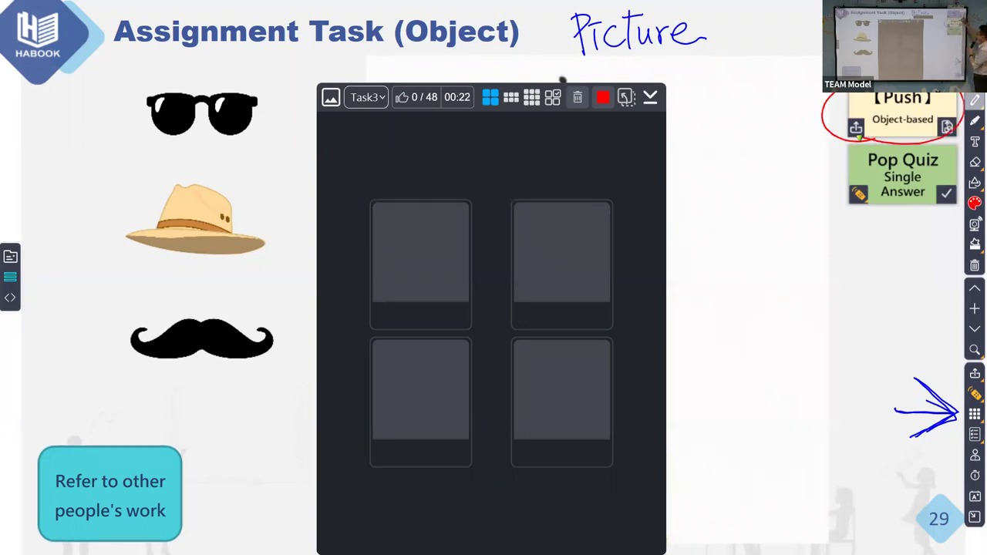
pyautogui.moveTo(836, 116)
pyautogui.mouseDown()
pyautogui.moveTo(871, 127)
pyautogui.moveTo(825, 123)
pyautogui.moveTo(844, 100)
pyautogui.mouseUp()
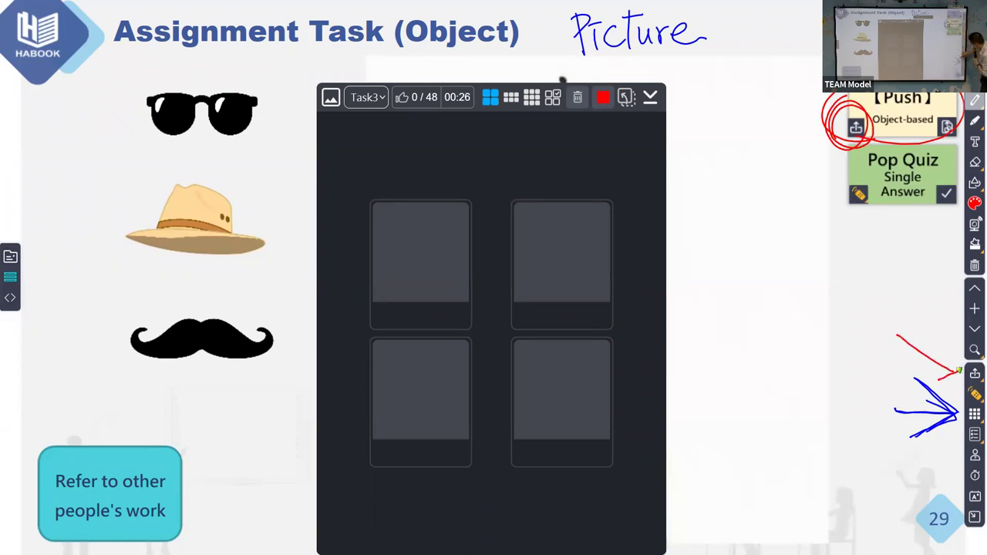
# Circle the card's right-hand icon in red and push the page's objects to students as Task3
pyautogui.click(975, 373)
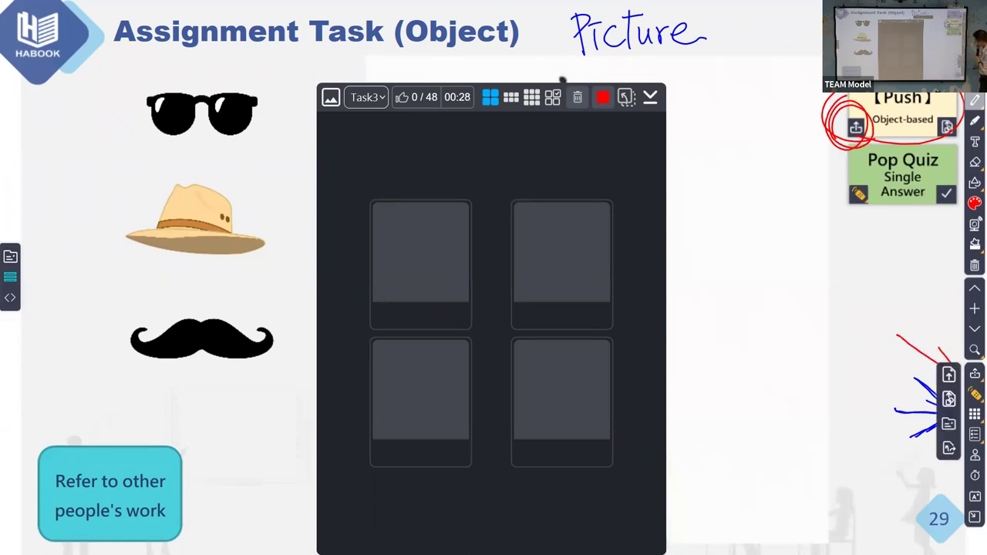
pyautogui.moveTo(947, 147)
pyautogui.mouseDown()
pyautogui.moveTo(960, 104)
pyautogui.moveTo(937, 150)
pyautogui.mouseUp()
pyautogui.click(975, 373)
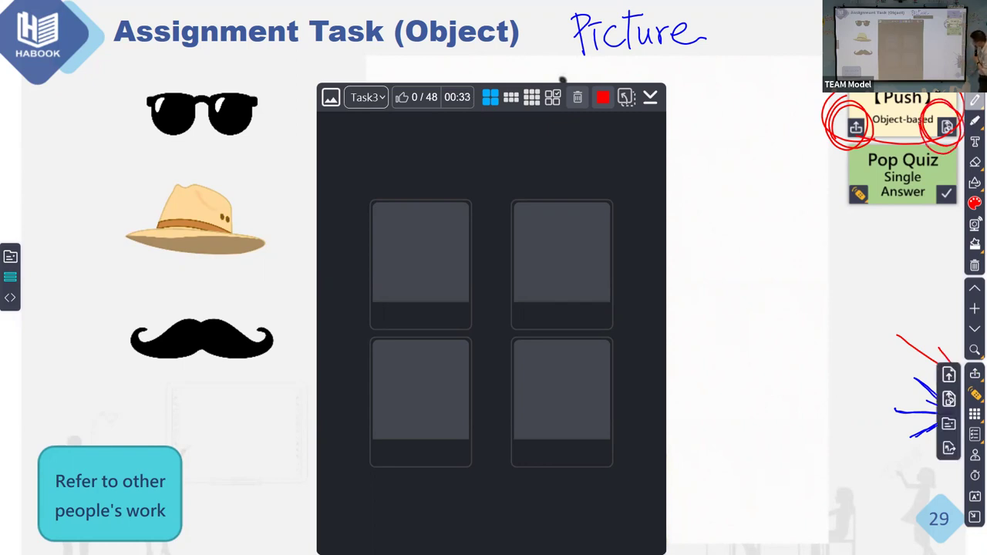
pyautogui.click(948, 398)
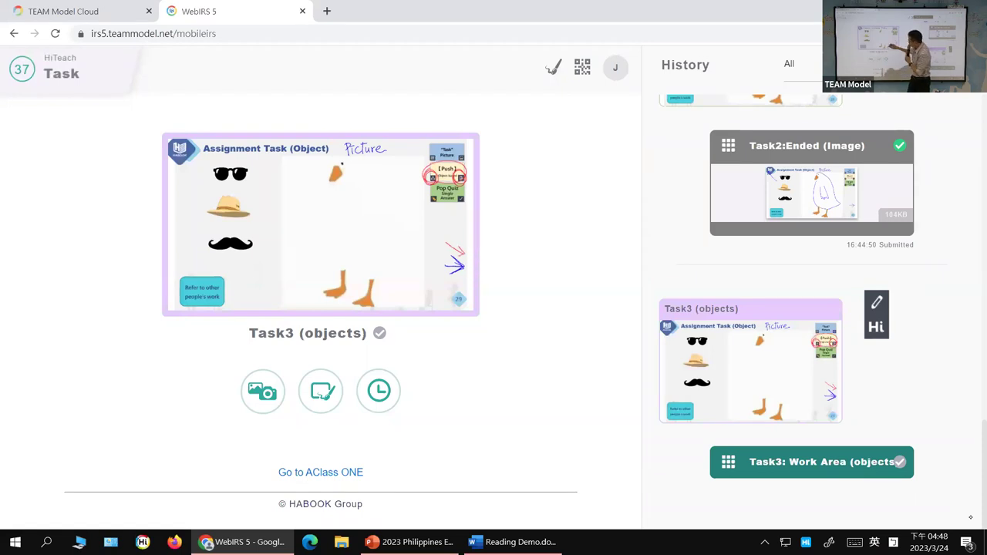
# Open the Task3 work area and draw a red goose body with a wing around the beak and feet
pyautogui.click(321, 392)
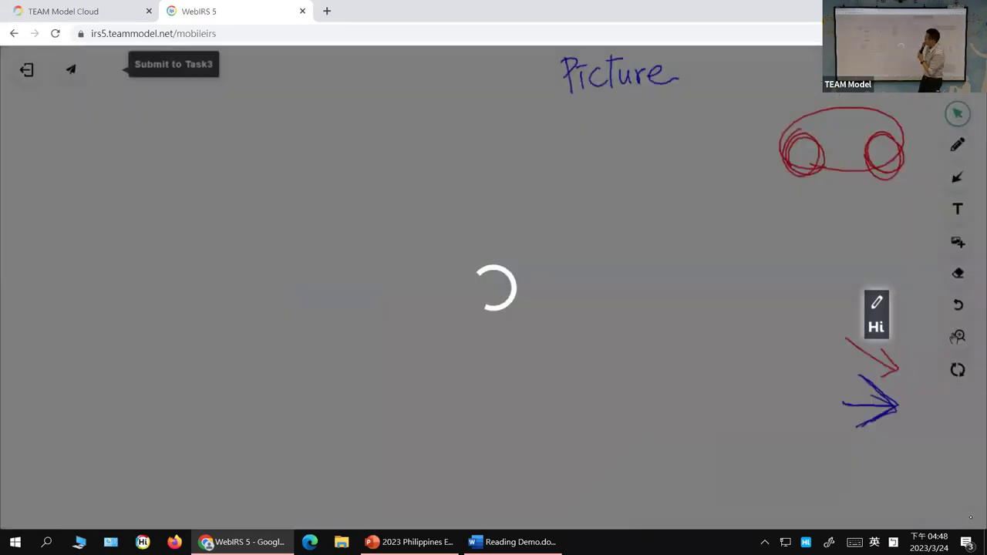
pyautogui.moveTo(887, 139); pyautogui.dragTo(895, 168)
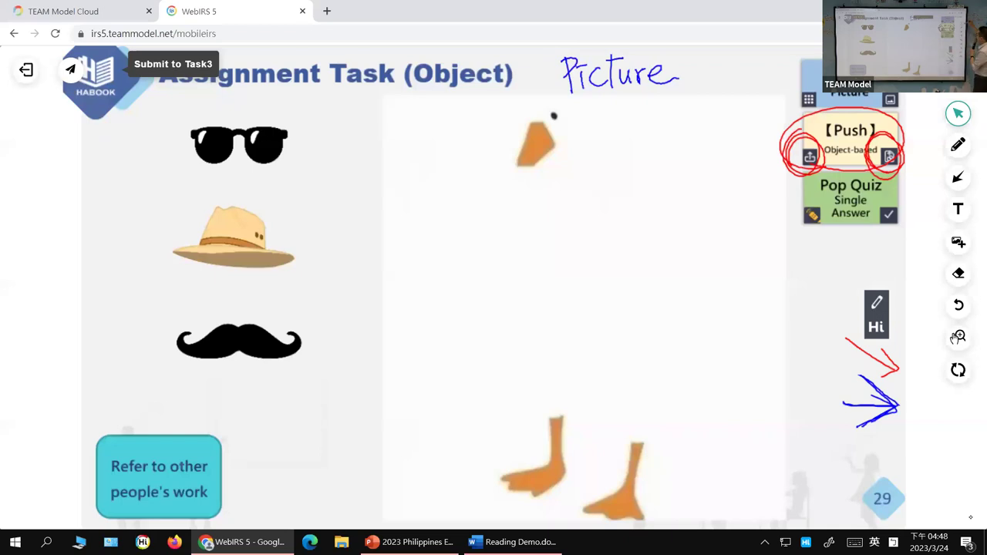
pyautogui.click(958, 145)
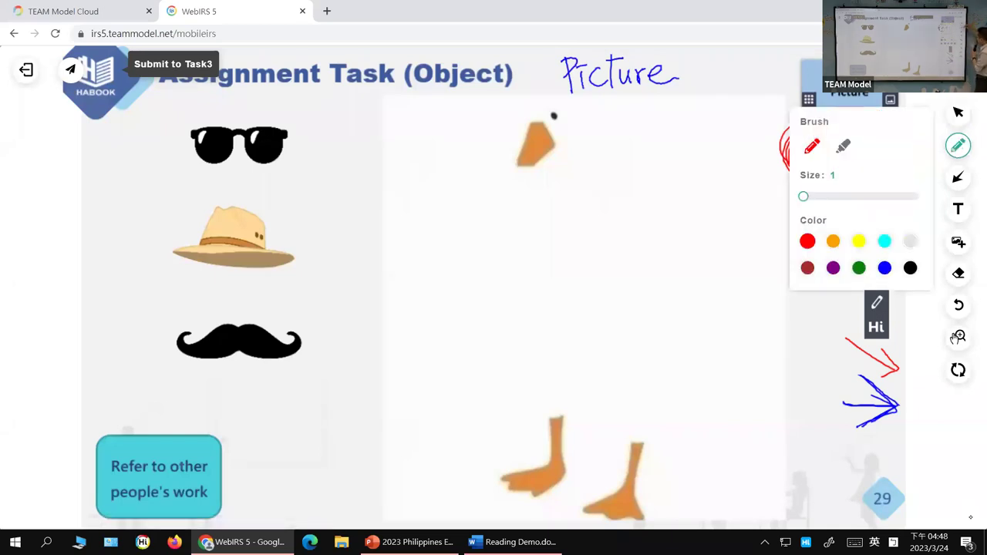
pyautogui.moveTo(525, 180); pyautogui.dragTo(521, 394)
pyautogui.moveTo(573, 442)
pyautogui.mouseDown()
pyautogui.moveTo(604, 459)
pyautogui.moveTo(708, 407)
pyautogui.moveTo(634, 96)
pyautogui.moveTo(532, 116)
pyautogui.mouseUp()
pyautogui.moveTo(572, 243)
pyautogui.mouseDown()
pyautogui.moveTo(570, 305)
pyautogui.moveTo(634, 289)
pyautogui.moveTo(634, 220)
pyautogui.mouseUp()
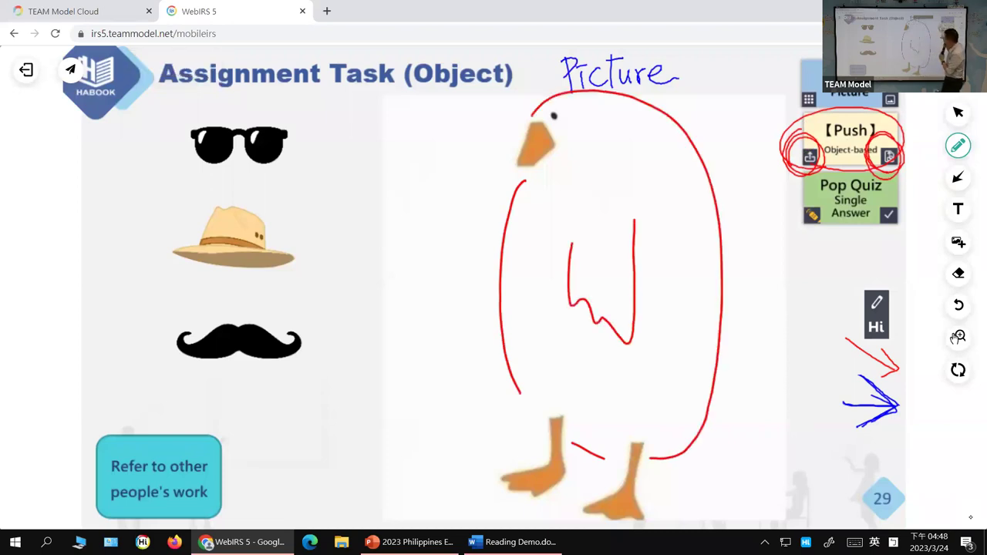
# Put the sunglasses on the goose's face and set the hat beside it
pyautogui.click(958, 113)
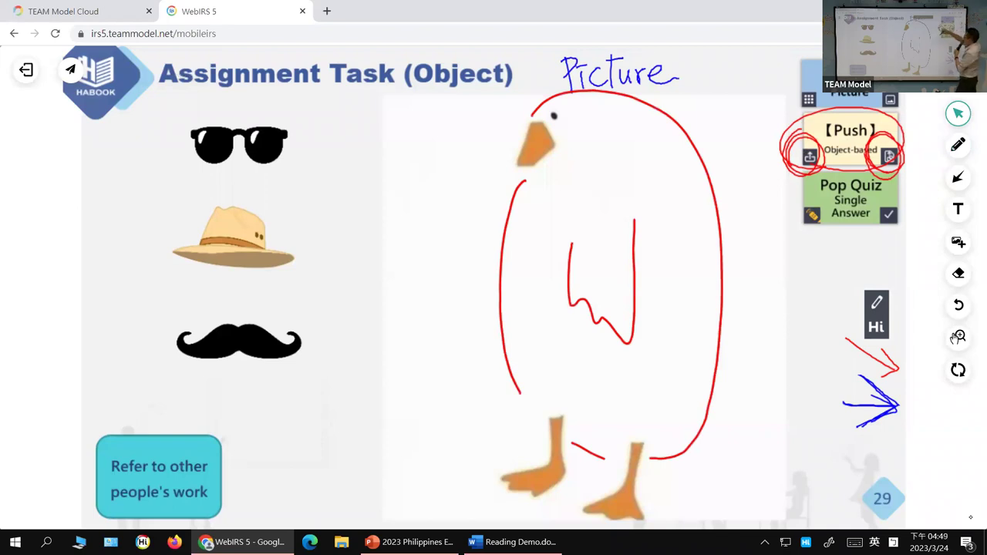
pyautogui.click(848, 143)
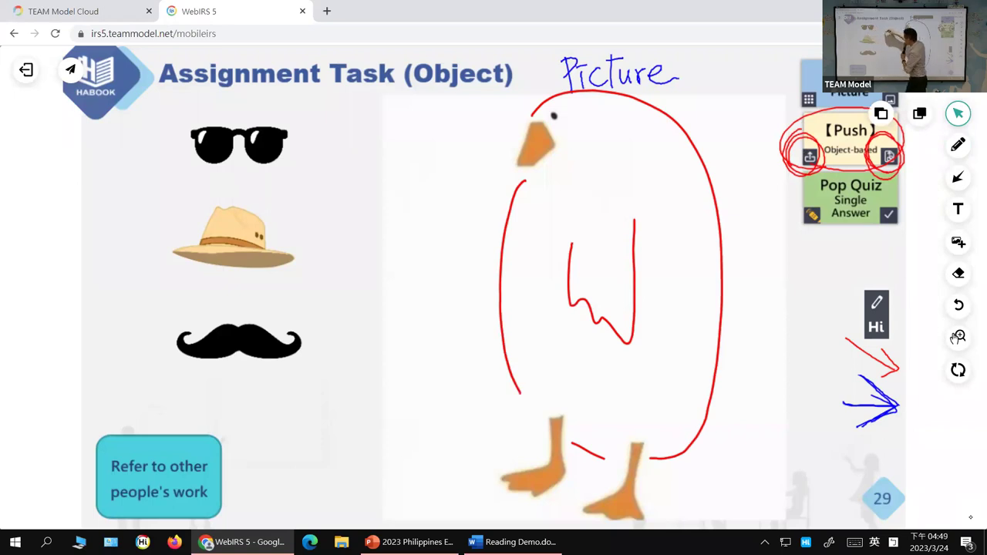
pyautogui.click(239, 145)
pyautogui.moveTo(239, 145); pyautogui.dragTo(584, 119)
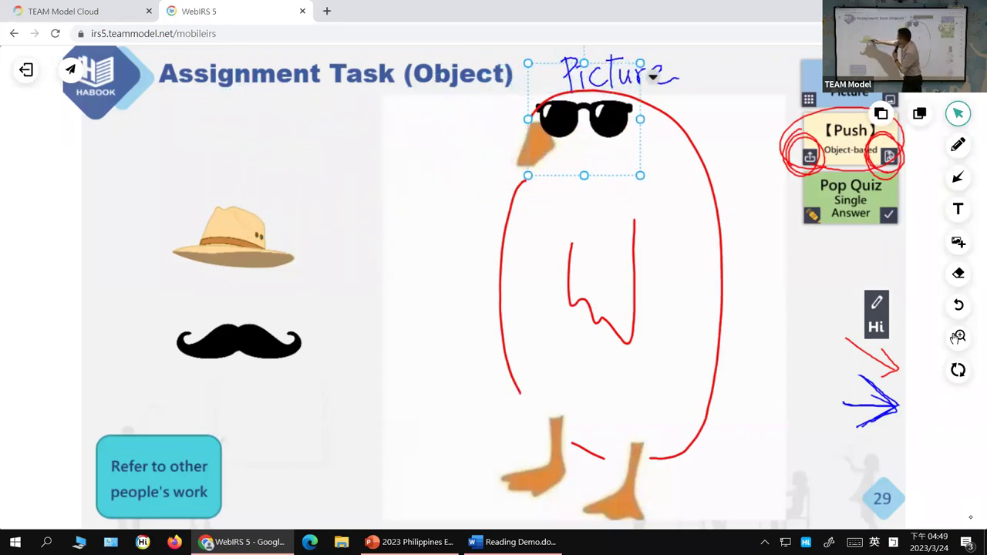
pyautogui.click(234, 237)
pyautogui.moveTo(234, 237); pyautogui.dragTo(708, 186)
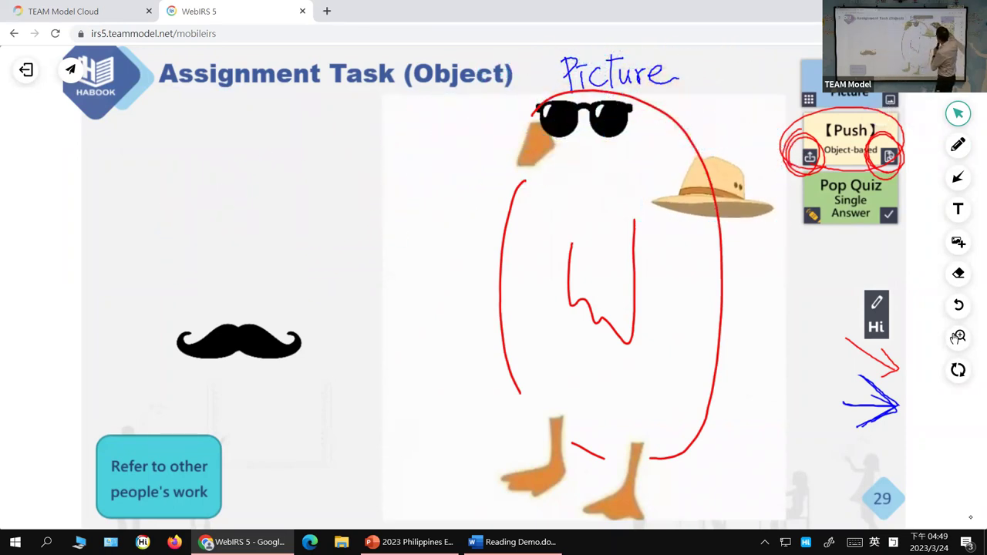
# Tilt the hat clockwise, lower the goose outline slightly, and place the hat on its head
pyautogui.click(701, 201)
pyautogui.click(712, 189)
pyautogui.moveTo(712, 114); pyautogui.dragTo(757, 130)
pyautogui.click(700, 309)
pyautogui.moveTo(700, 309); pyautogui.dragTo(699, 353)
pyautogui.click(796, 199)
pyautogui.moveTo(798, 199); pyautogui.dragTo(741, 99)
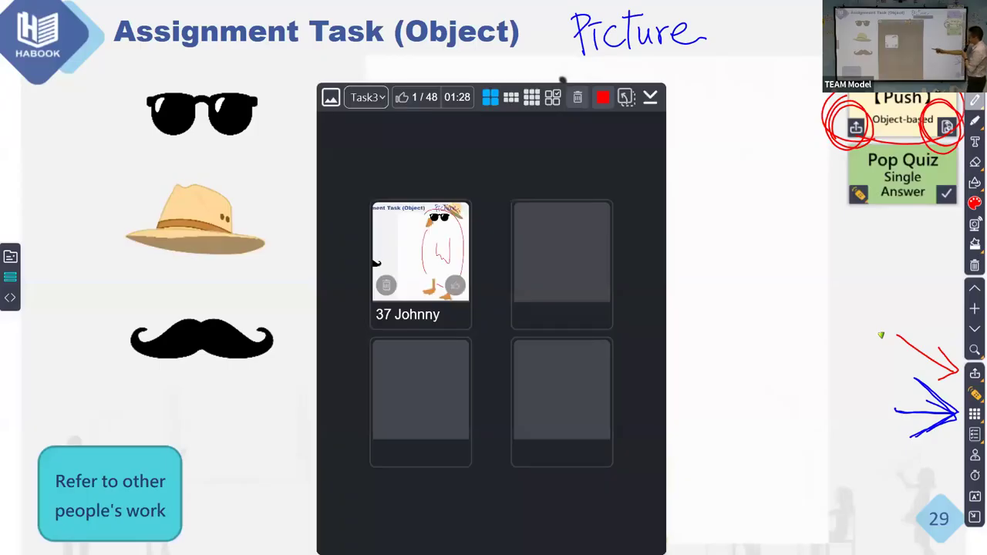
# Show the Task3 submissions in the full-width 5-column grid, then return to the student's WebIRS page
pyautogui.click(552, 96)
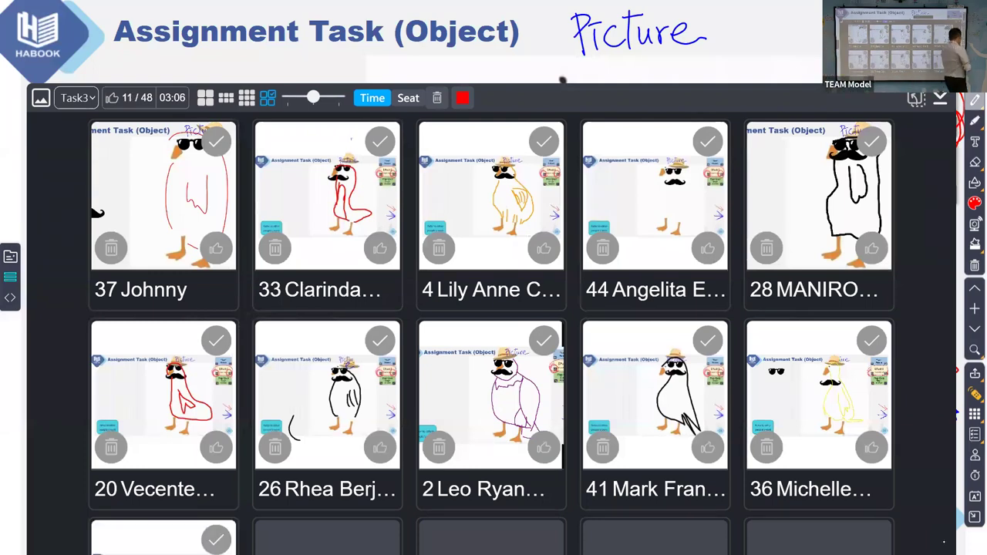
pyautogui.hotkey('alt', 'Tab')
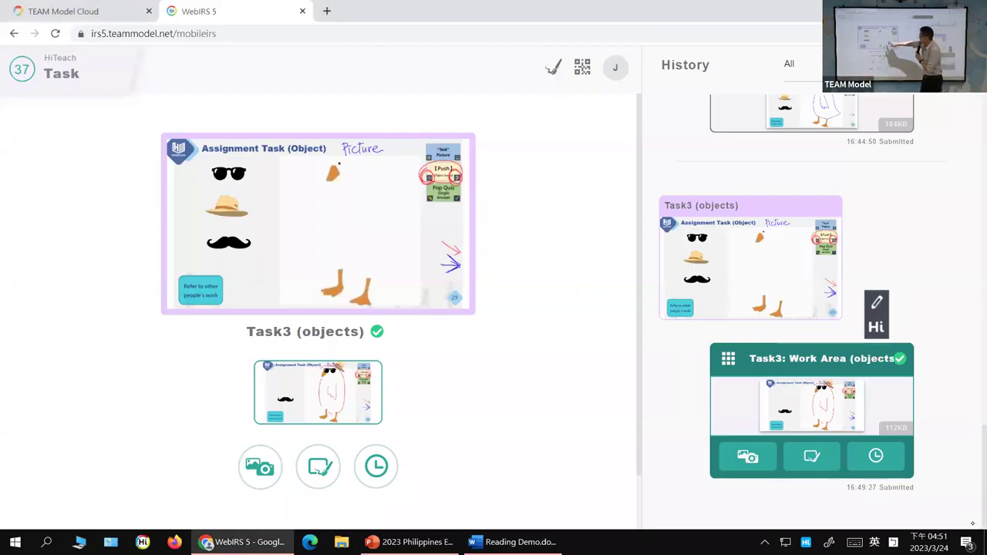
# Reopen the Task3 canvas and open the link on the 'Refer to other people's work' object
pyautogui.click(811, 457)
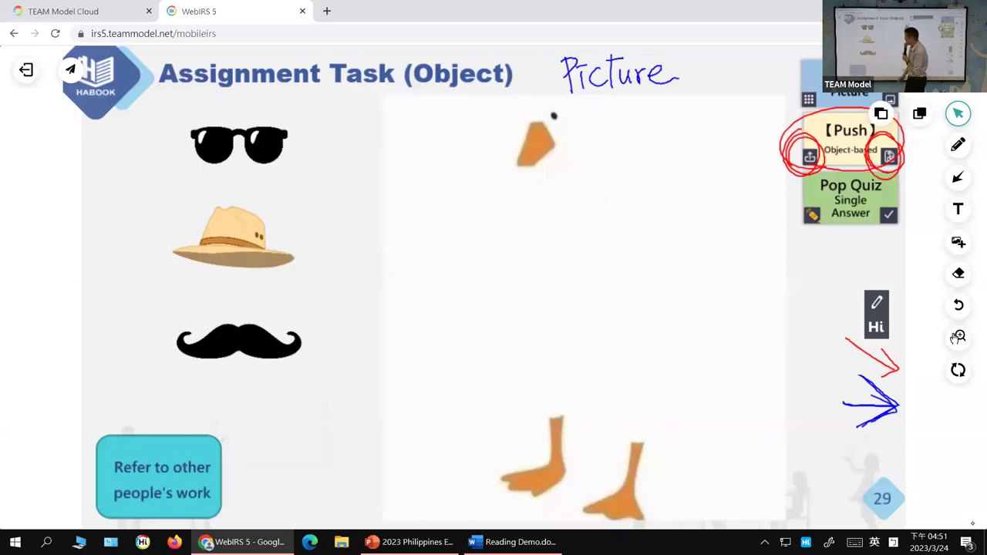
pyautogui.click(158, 476)
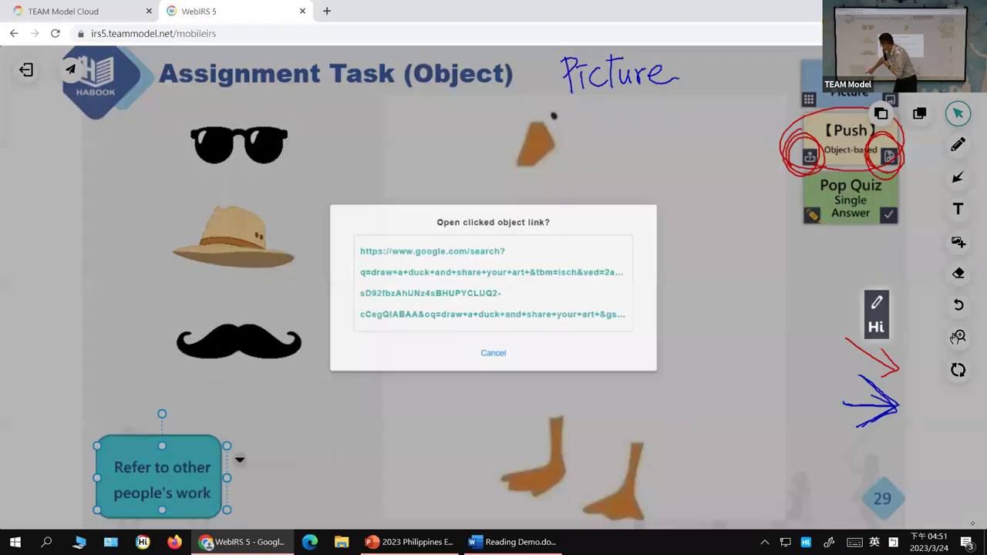
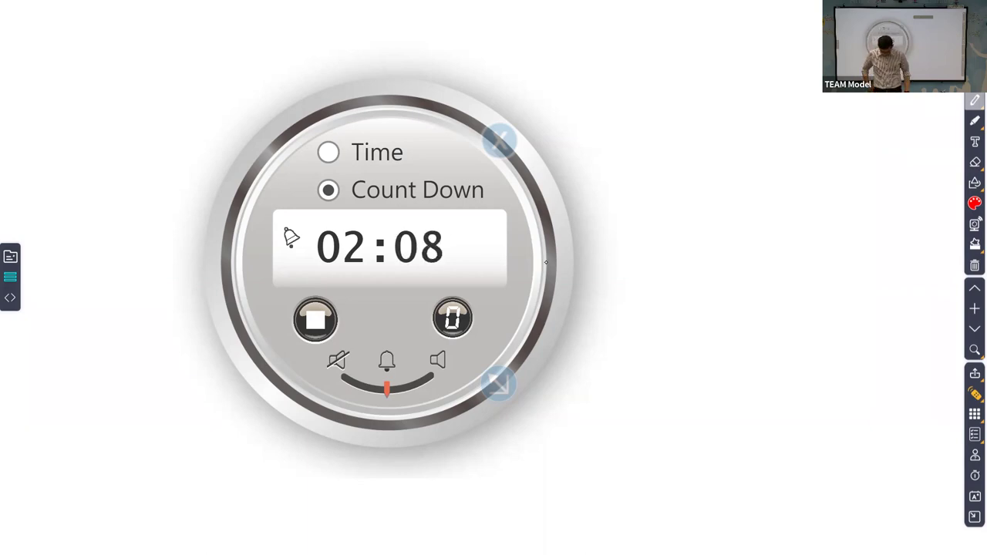
# Show the slide list of Novice Teaching 2023.03 (1).pptx and scroll through its thumbnails
pyautogui.click(9, 277)
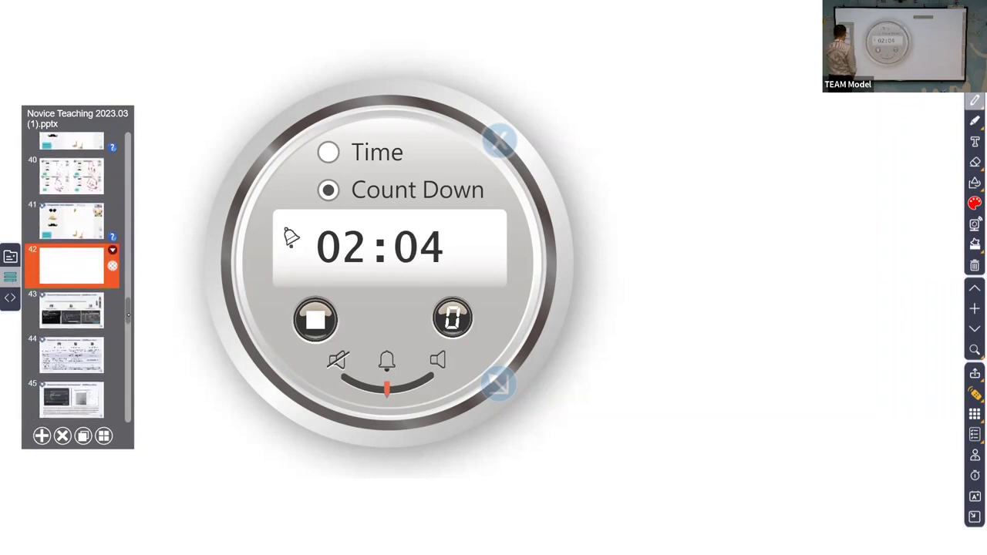
pyautogui.scroll(-5, 71, 278)
pyautogui.scroll(3, 126, 348)
pyautogui.moveTo(125, 334); pyautogui.dragTo(126, 304)
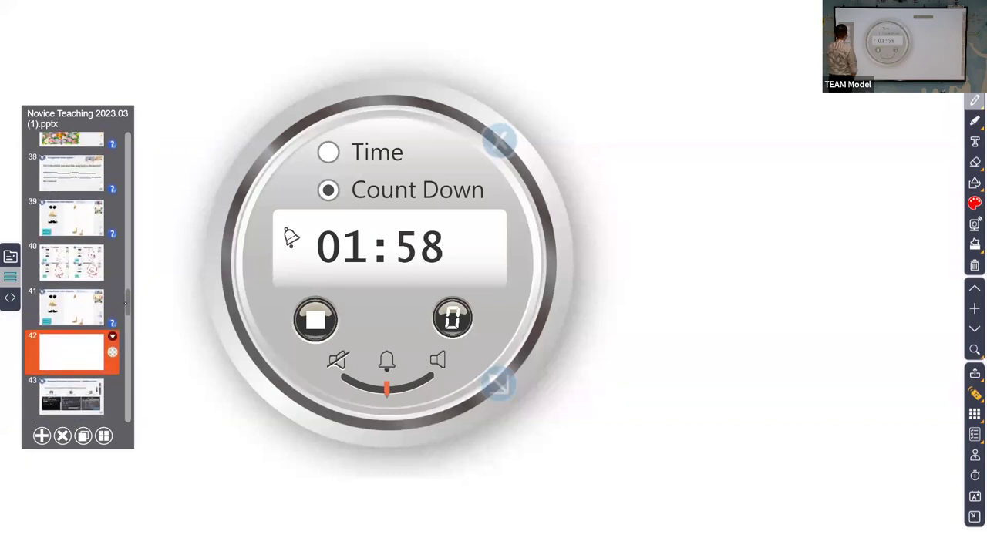
pyautogui.scroll(2, 125, 308)
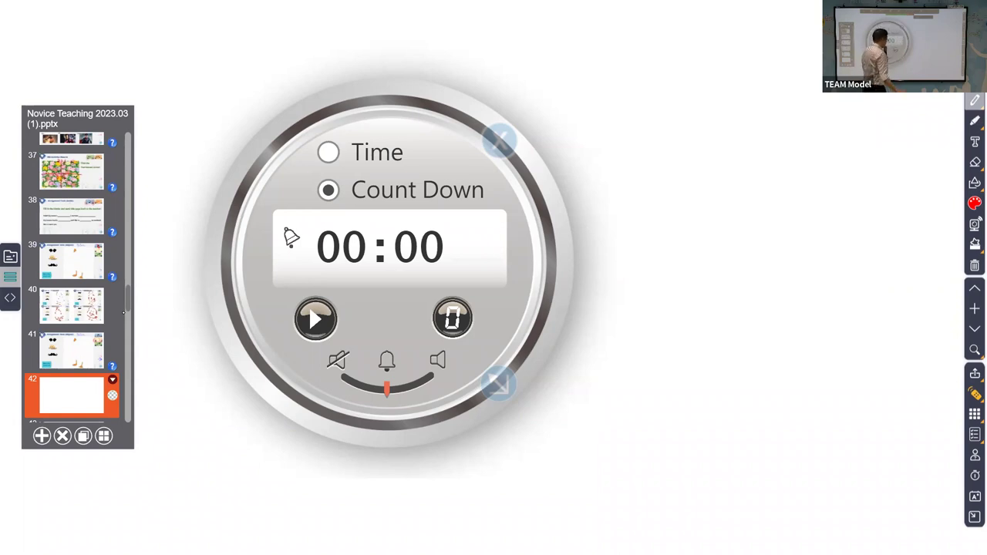
# Close the finished countdown timer and slide list, then start the Task4 image collection
pyautogui.click(499, 139)
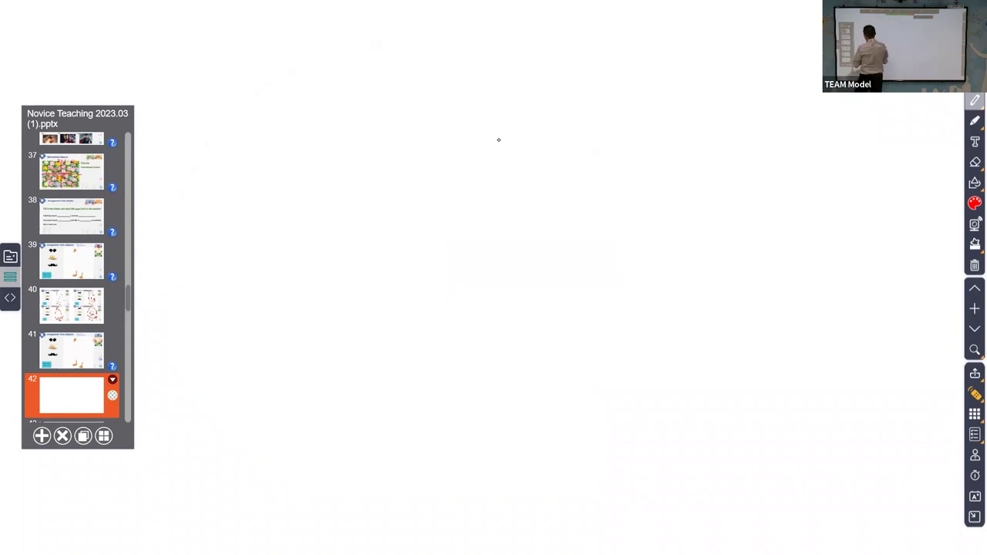
pyautogui.click(10, 278)
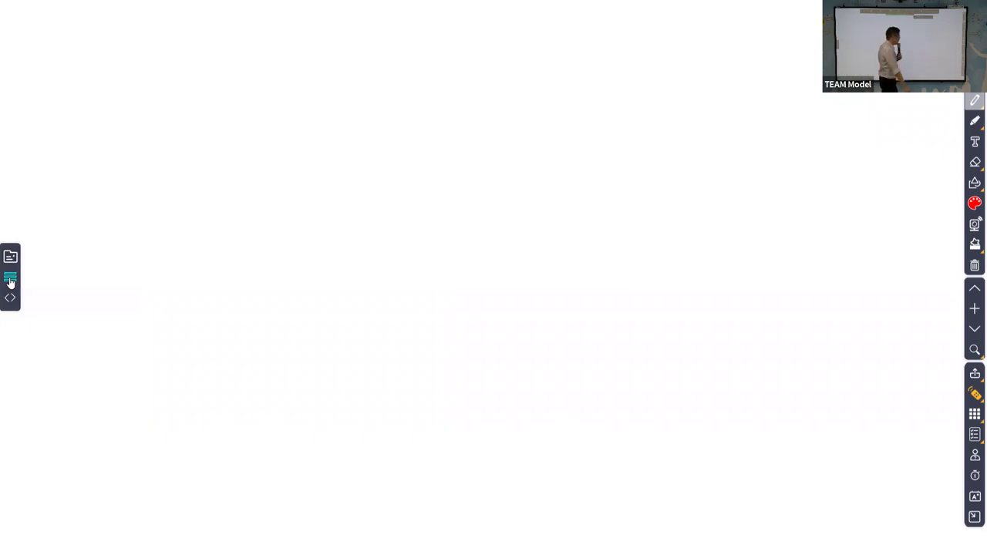
pyautogui.click(975, 394)
pyautogui.click(975, 414)
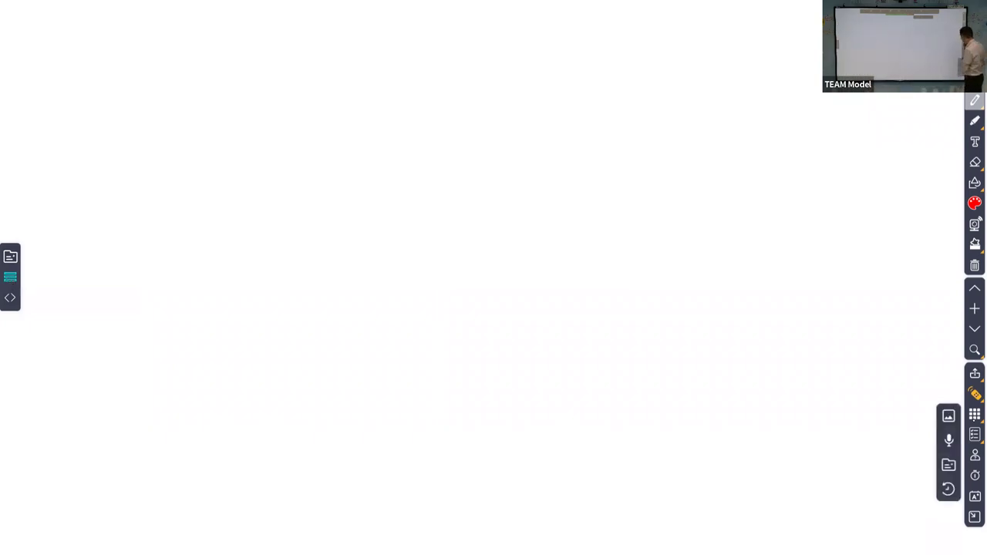
pyautogui.click(950, 418)
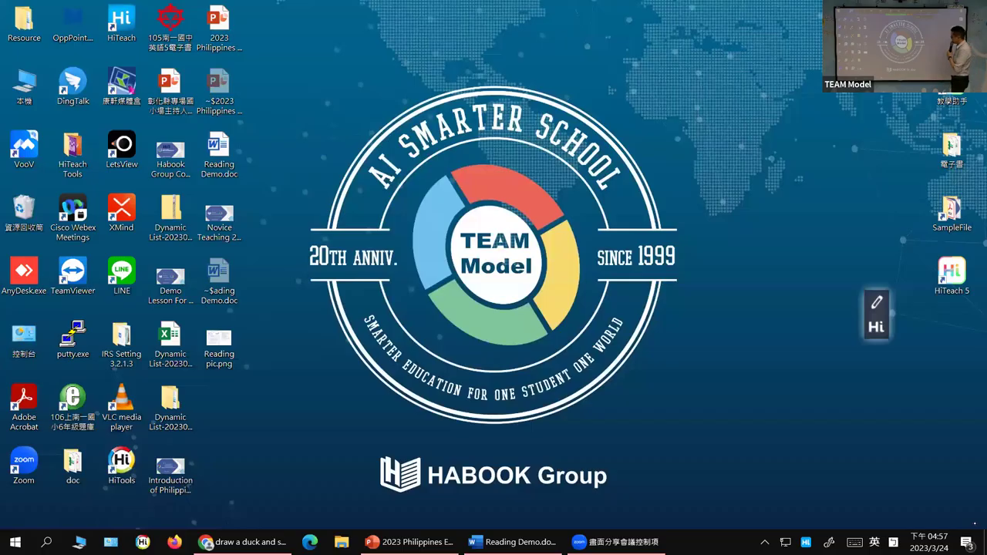
# In WebIRS 5, leave the assignment slide without saving, then return to the HiTeach whiteboard
pyautogui.hotkey('alt', 'Tab')
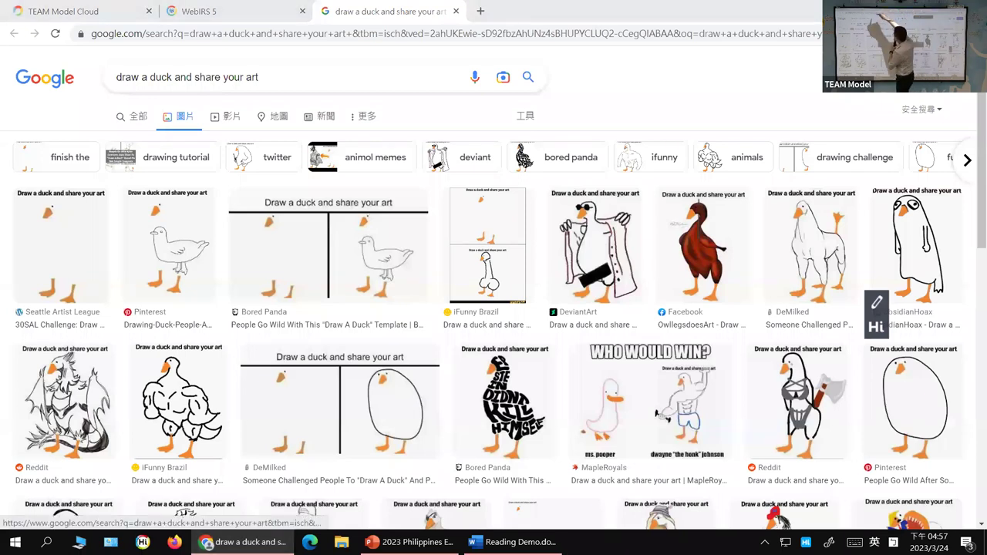
pyautogui.hotkey('ctrl', 'shift', 'Tab')
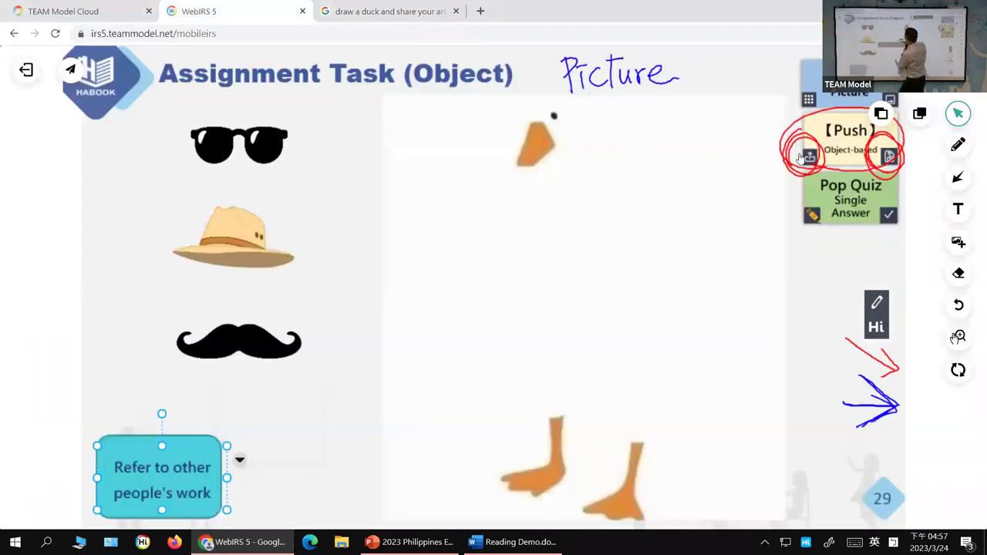
pyautogui.click(802, 157)
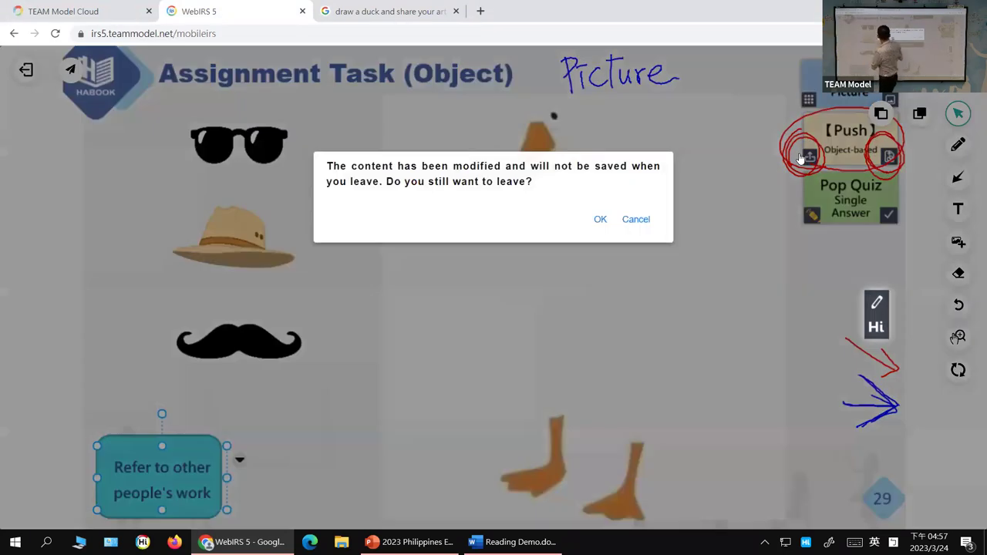
pyautogui.press('Return')
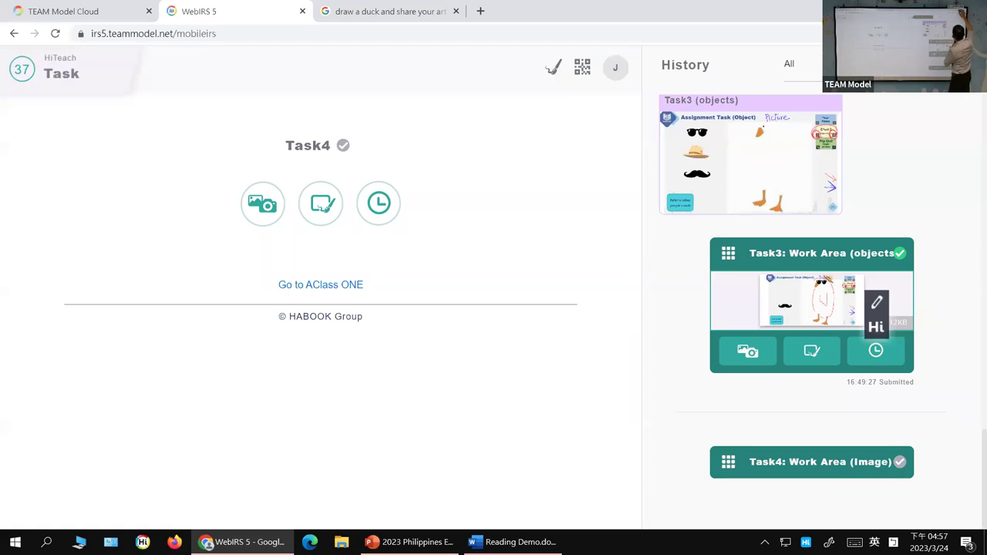
pyautogui.click(877, 327)
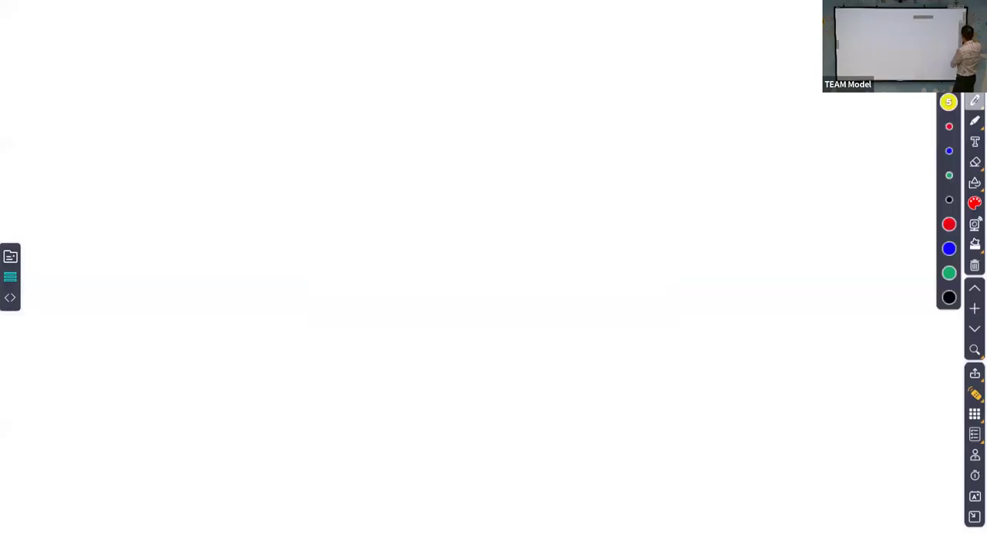
# Draw a red smiley face with two eye dots and a U-shaped smile
pyautogui.click(466, 135)
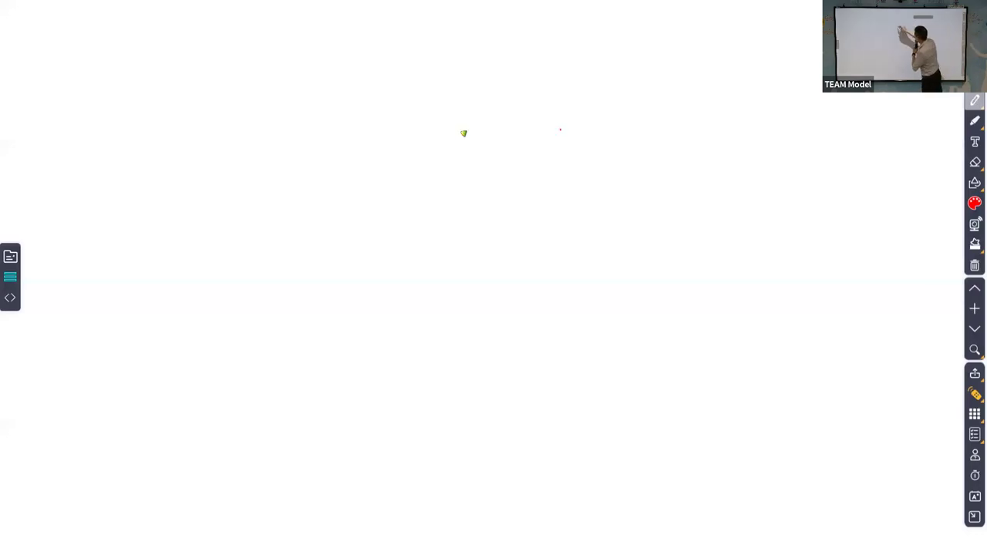
pyautogui.moveTo(563, 130); pyautogui.dragTo(561, 130)
pyautogui.moveTo(441, 219)
pyautogui.mouseDown()
pyautogui.moveTo(582, 249)
pyautogui.moveTo(581, 236)
pyautogui.mouseUp()
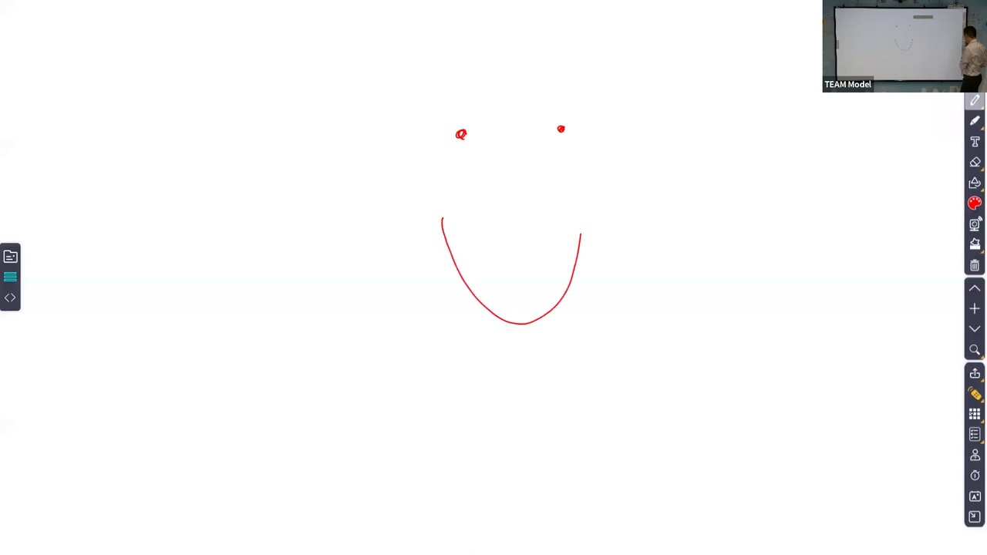
# Send the board out as the Task5 image task and bring back the WebIRS 5 window
pyautogui.click(975, 373)
pyautogui.click(949, 413)
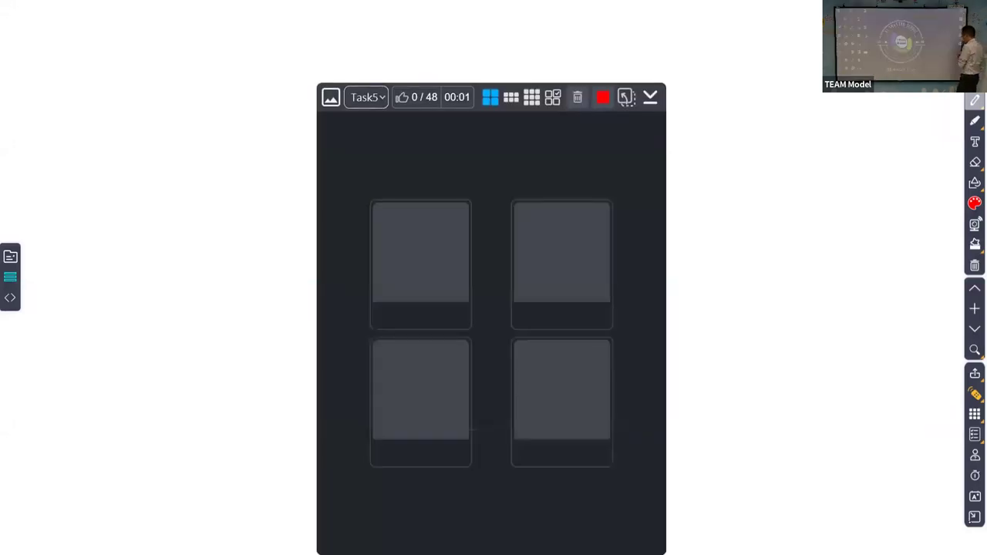
pyautogui.click(975, 516)
pyautogui.click(243, 542)
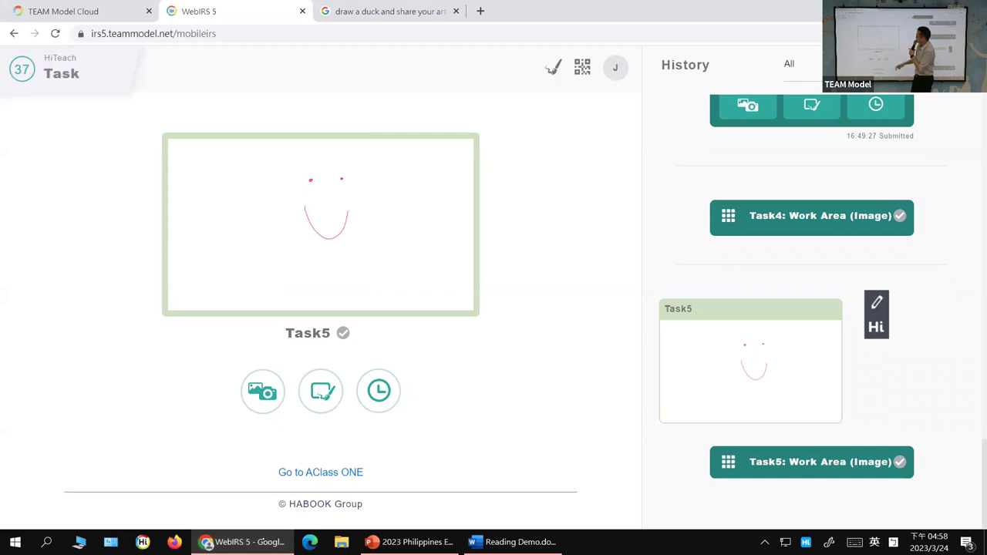
# Open the Task5 face drawing and submit it, cancelling the file upload dialog
pyautogui.click(321, 391)
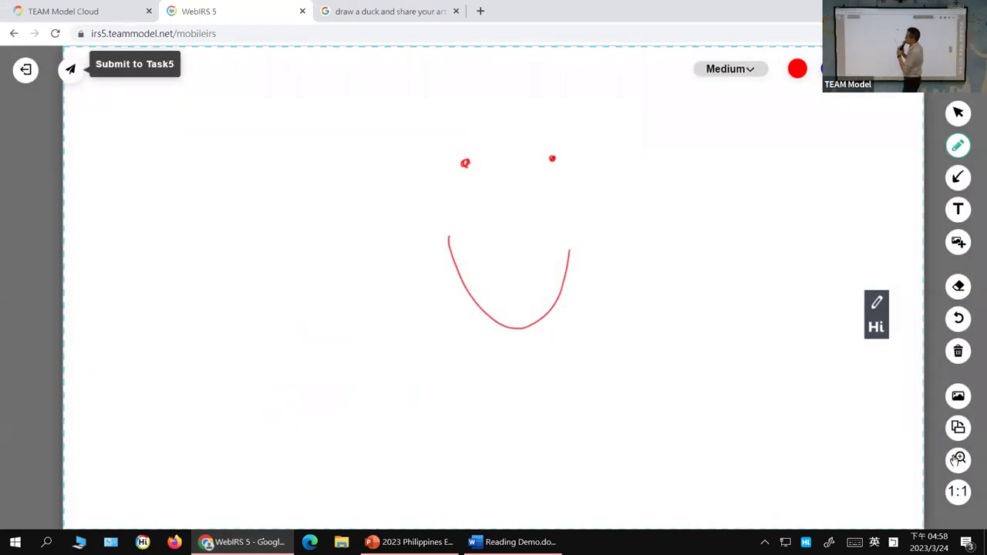
pyautogui.click(70, 68)
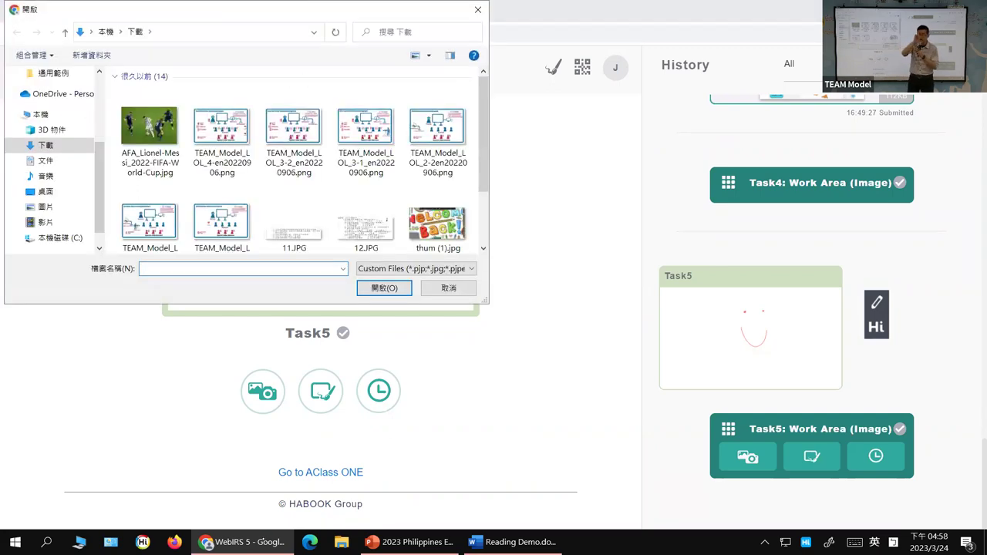
pyautogui.press('Escape')
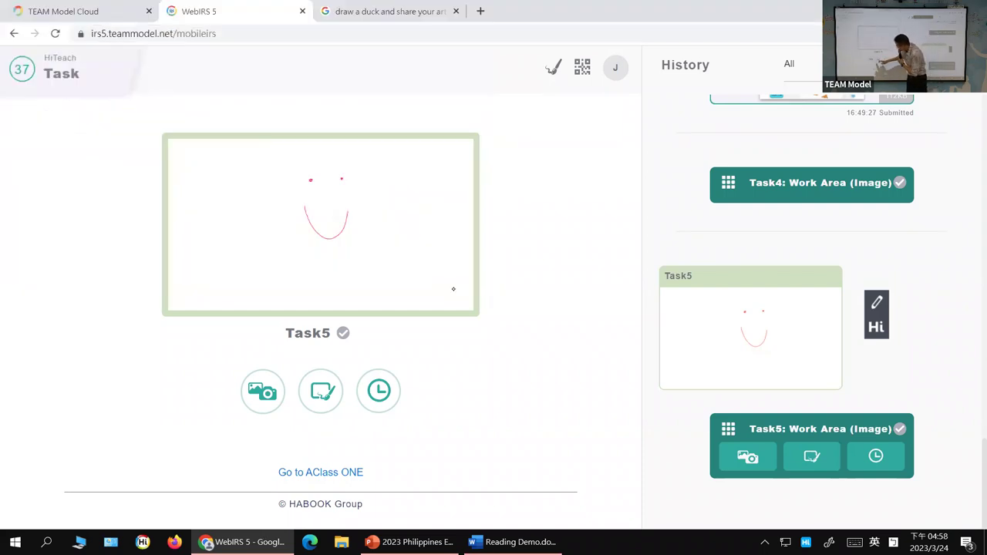
# Use the Marvel heroes history image for Task5, then return to HiTeach's SelfPace Test slide
pyautogui.click(454, 289)
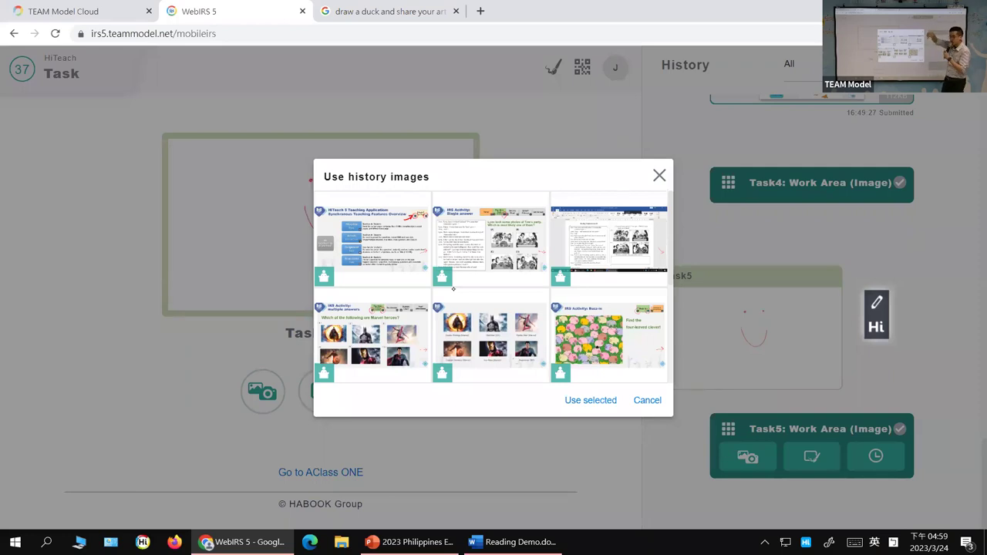
pyautogui.scroll(-1, 454, 289)
pyautogui.scroll(-3, 454, 289)
pyautogui.scroll(3, 454, 289)
pyautogui.scroll(-5, 453, 289)
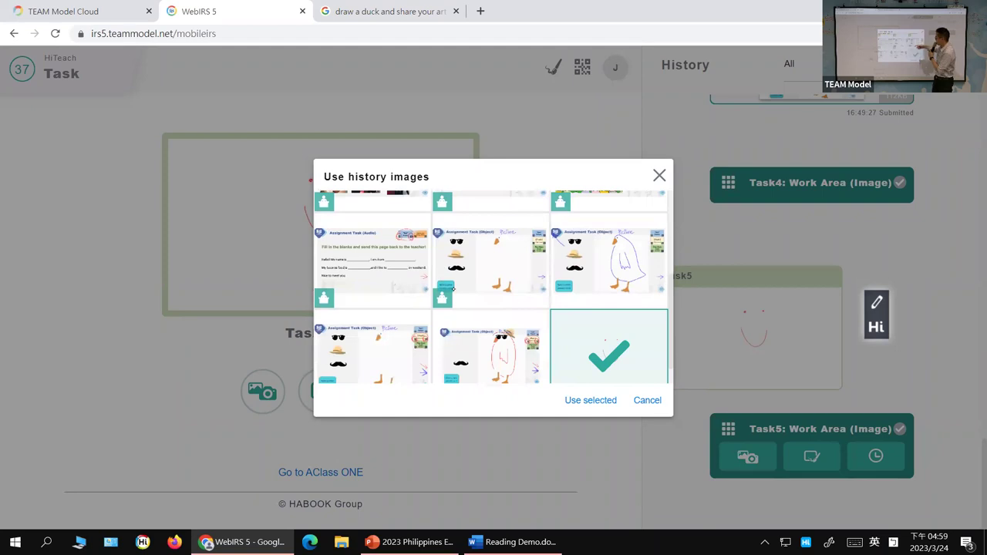
pyautogui.scroll(-1, 453, 289)
pyautogui.scroll(5, 453, 288)
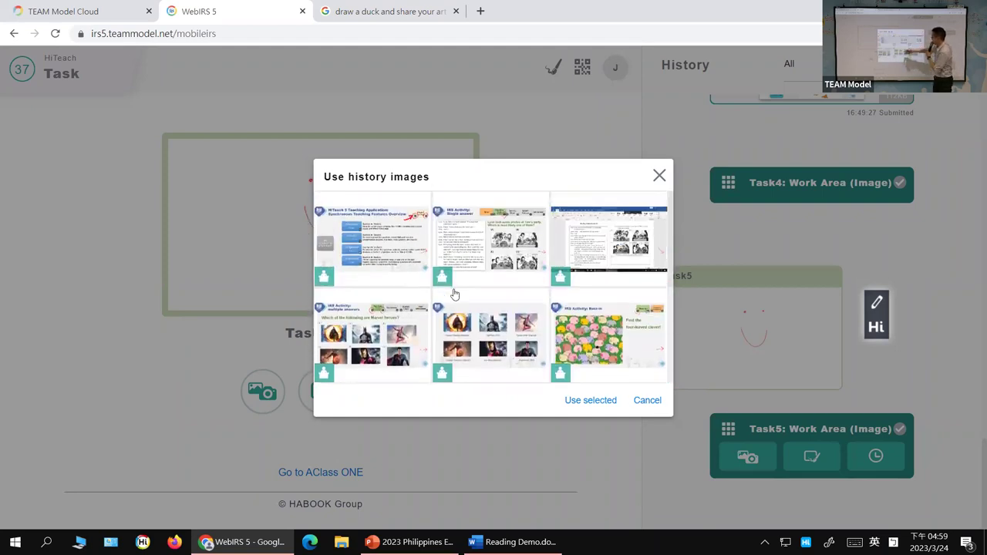
pyautogui.rightClick(453, 292)
pyautogui.click(455, 294)
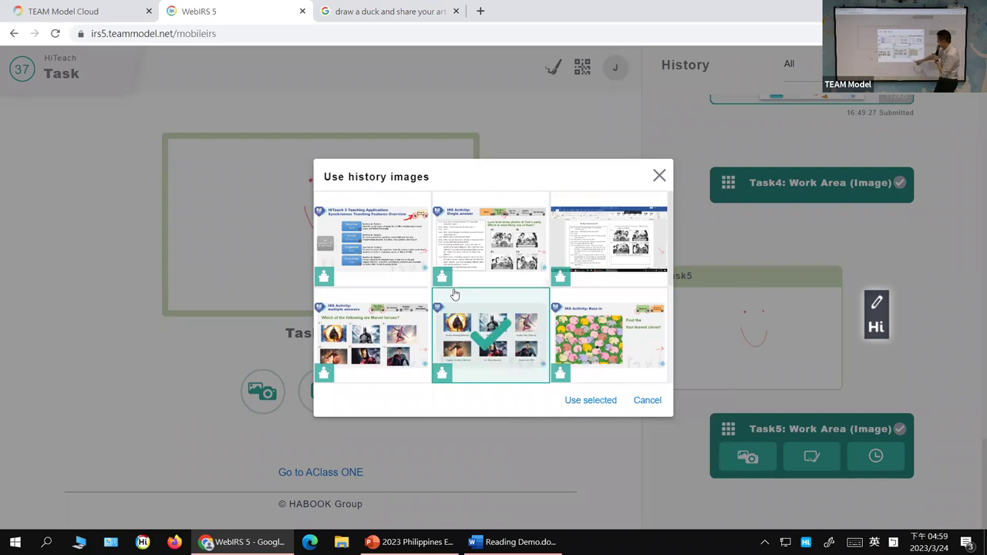
pyautogui.press('Return')
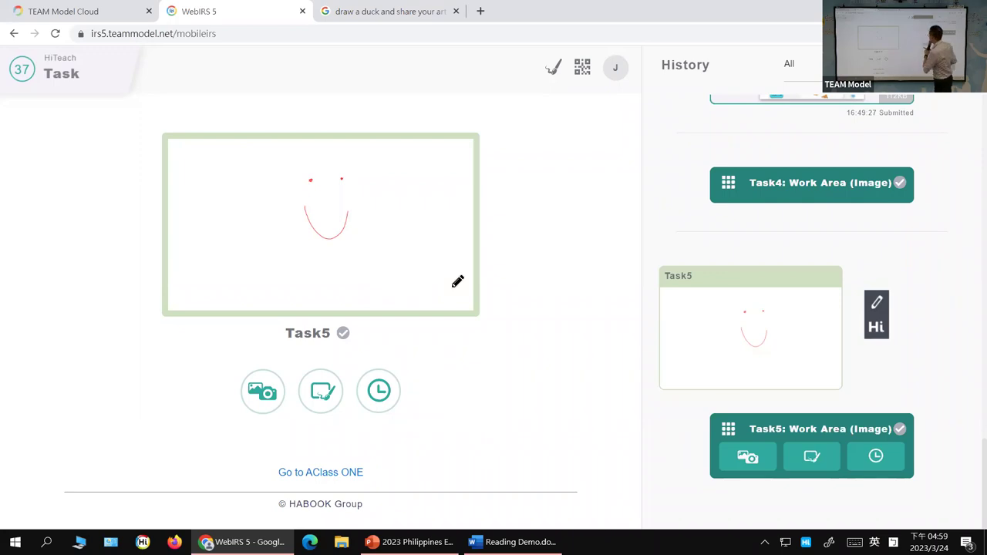
pyautogui.click(877, 326)
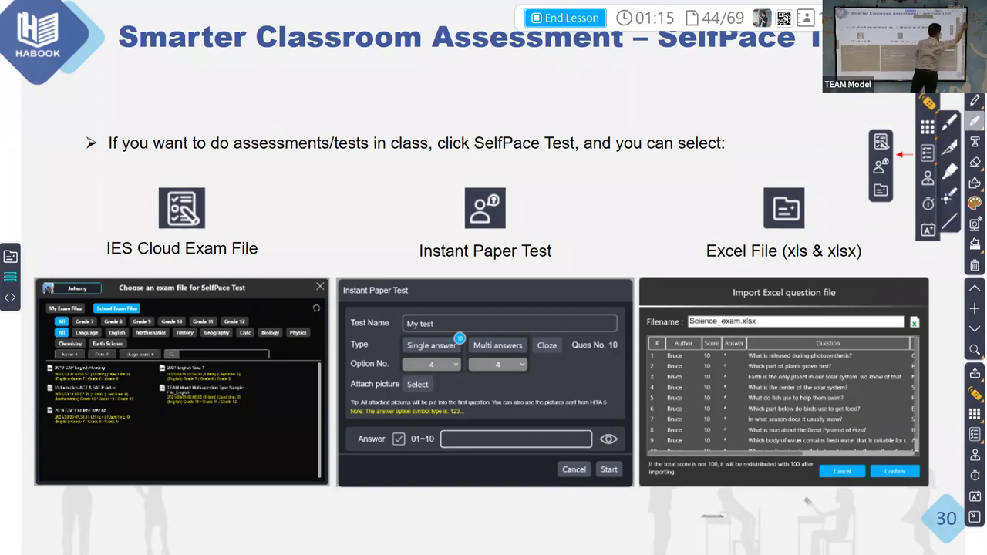
# Underline Instant Paper Test in red, advance to blank page 45, and minimise HiTeach
pyautogui.moveTo(392, 264); pyautogui.dragTo(592, 265)
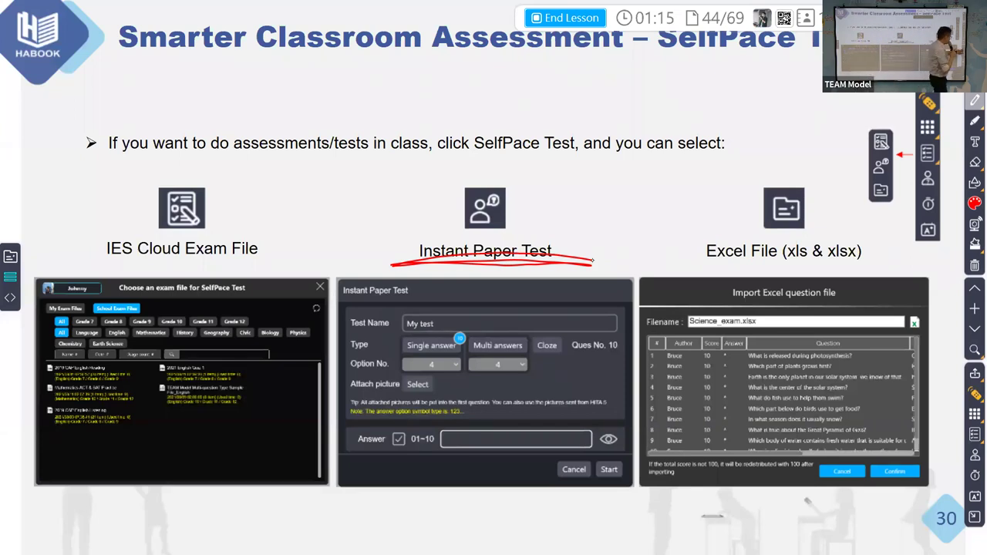
pyautogui.press('pagedown')
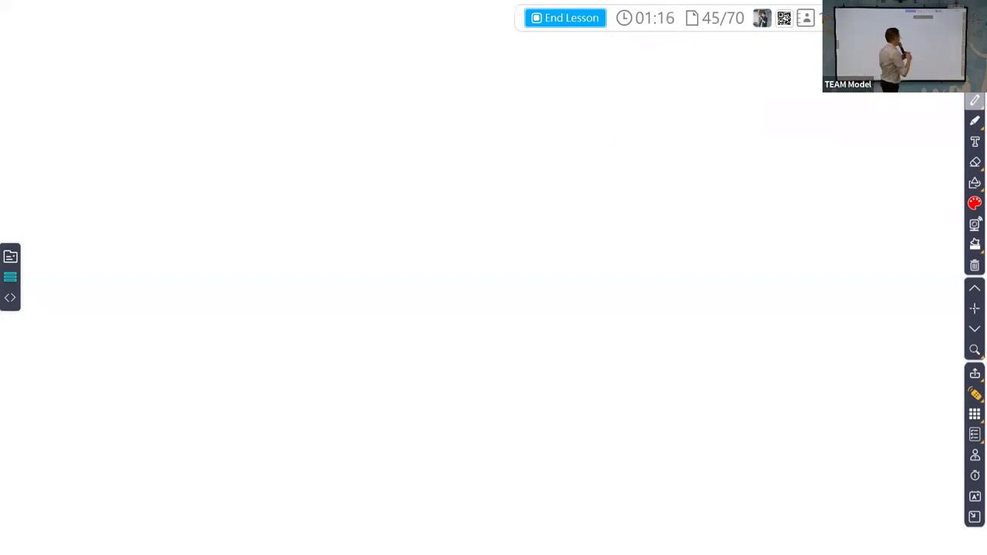
pyautogui.click(974, 517)
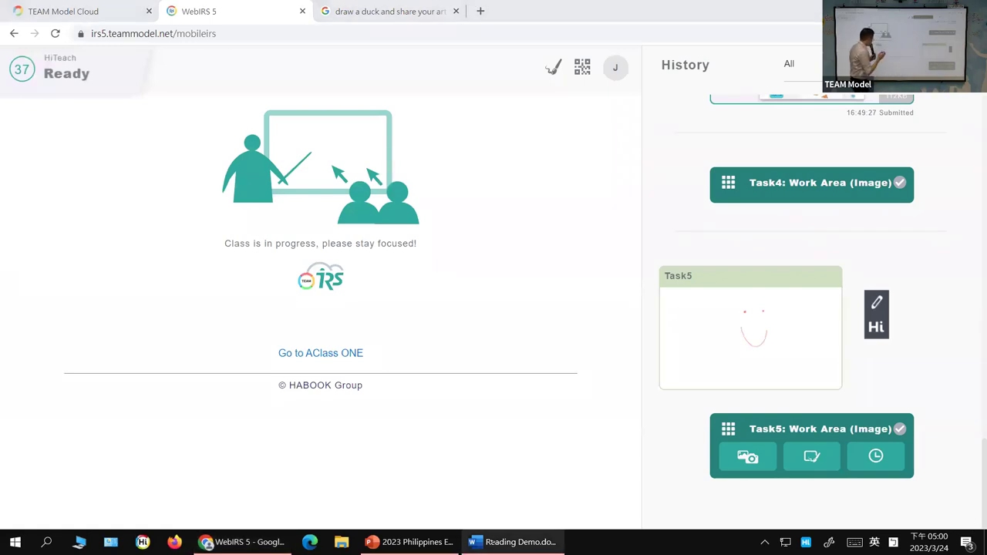
# Bring up Reading Demo.doc in Word and scroll back to Reading Comprehension 01
pyautogui.click(512, 543)
pyautogui.scroll(-15, 496, 316)
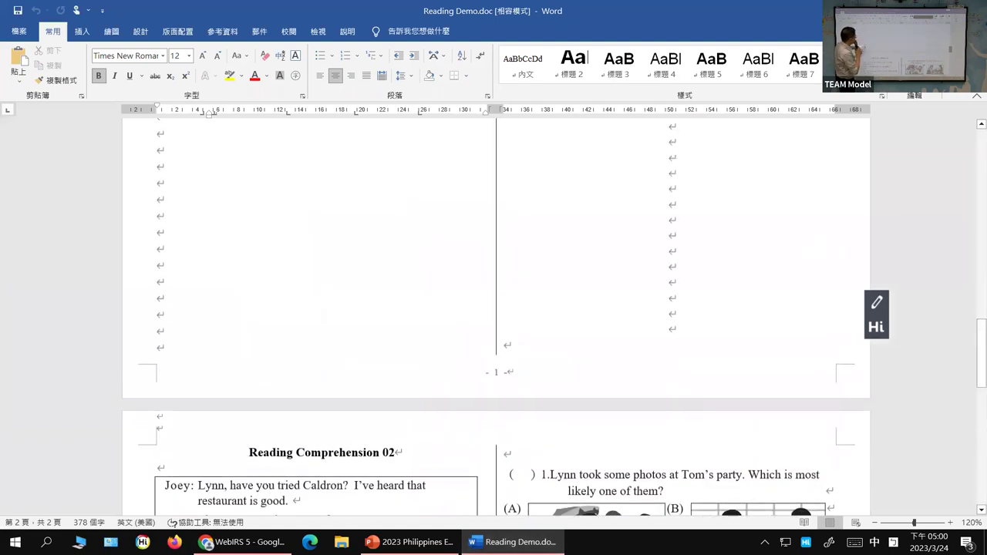
pyautogui.scroll(3, 496, 316)
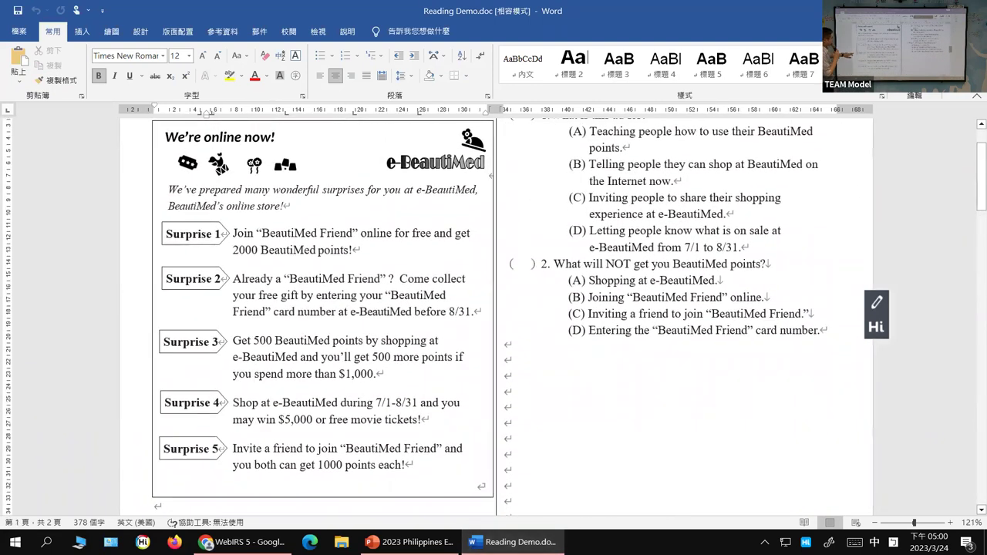
pyautogui.scroll(1, 247, 141)
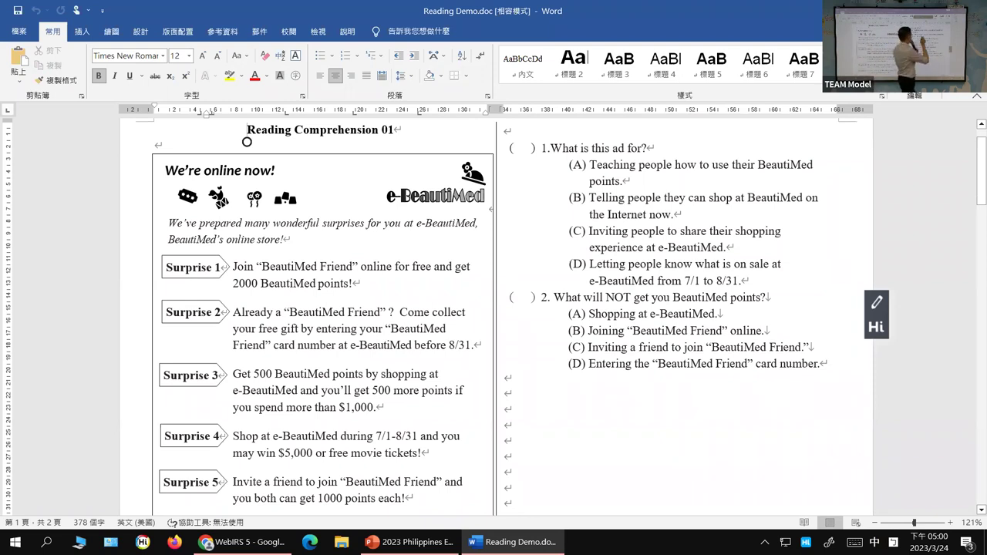
# Go to the desktop and open Reading pic.png in Photos
pyautogui.hotkey('alt', 'Tab')
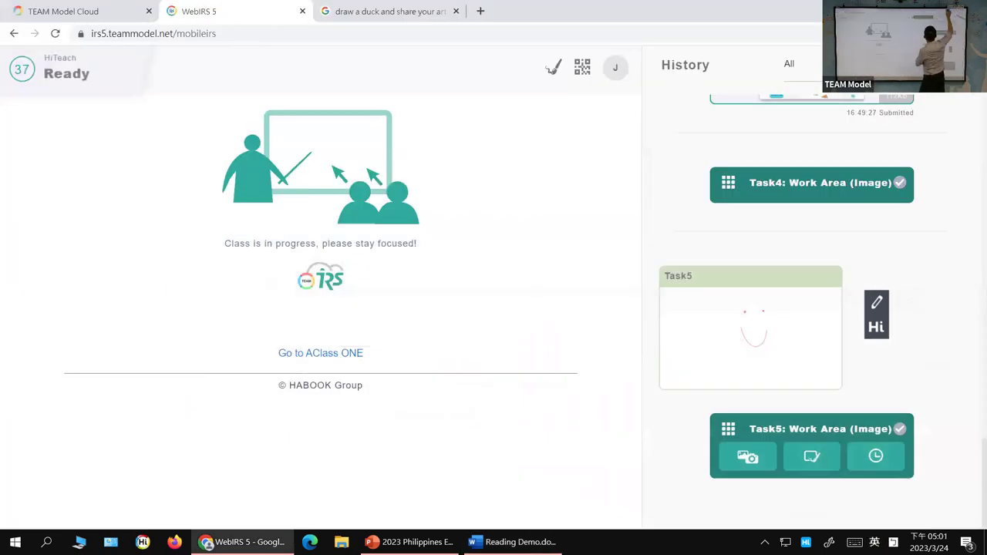
pyautogui.press('super+d')
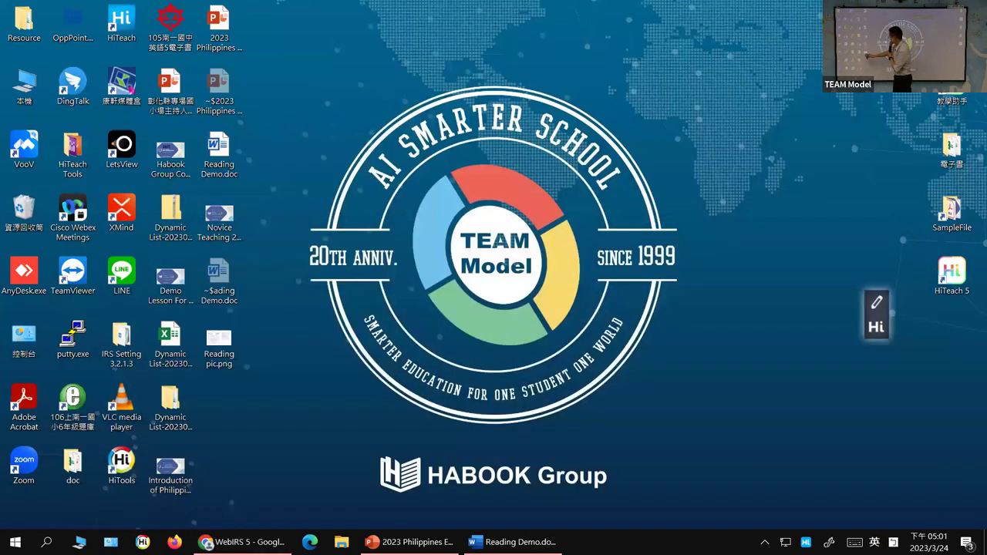
pyautogui.doubleClick(224, 347)
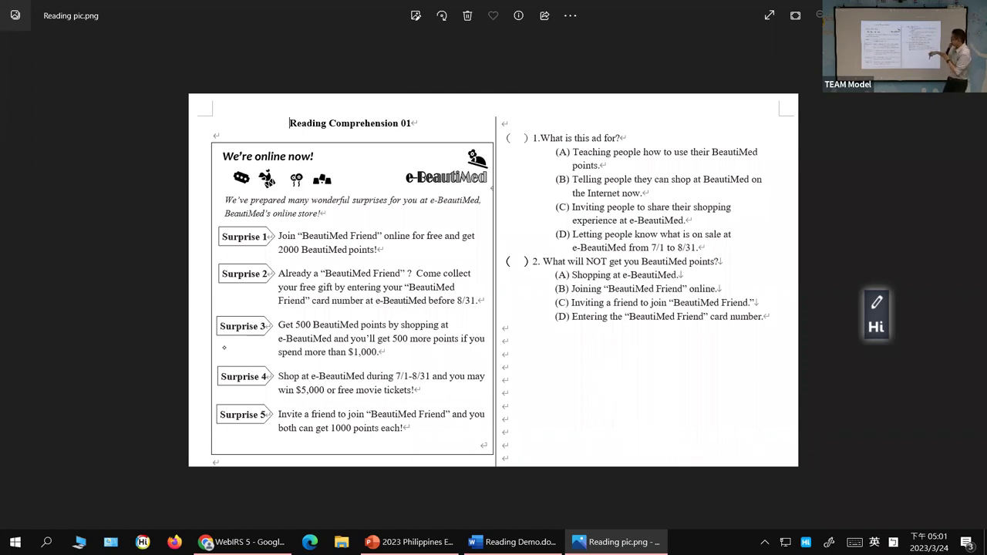
# Close the Reading pic.png window, bringing back HiTeach's blank page 45
pyautogui.click(877, 330)
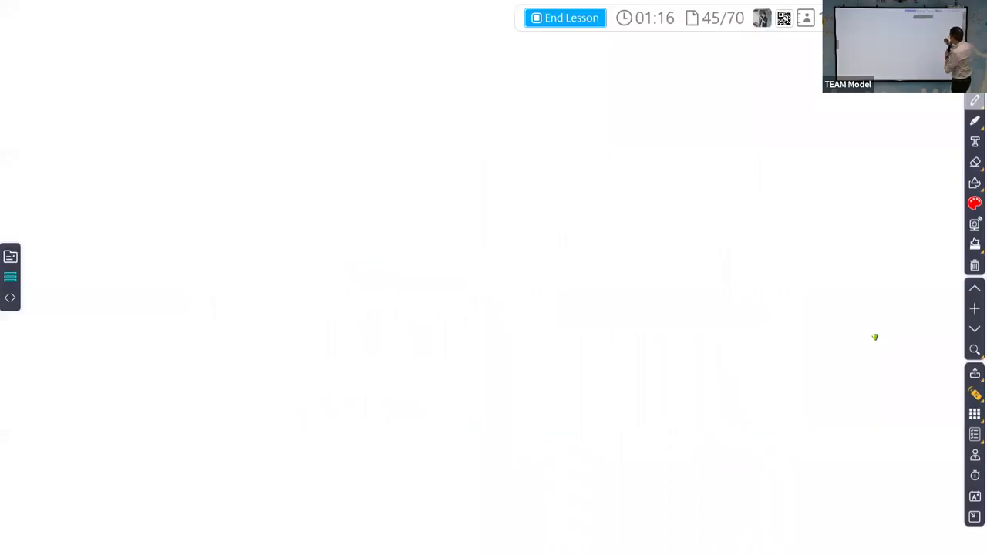
# Switch the HiTeach pen colour to blue for drawing the arrow
pyautogui.click(949, 150)
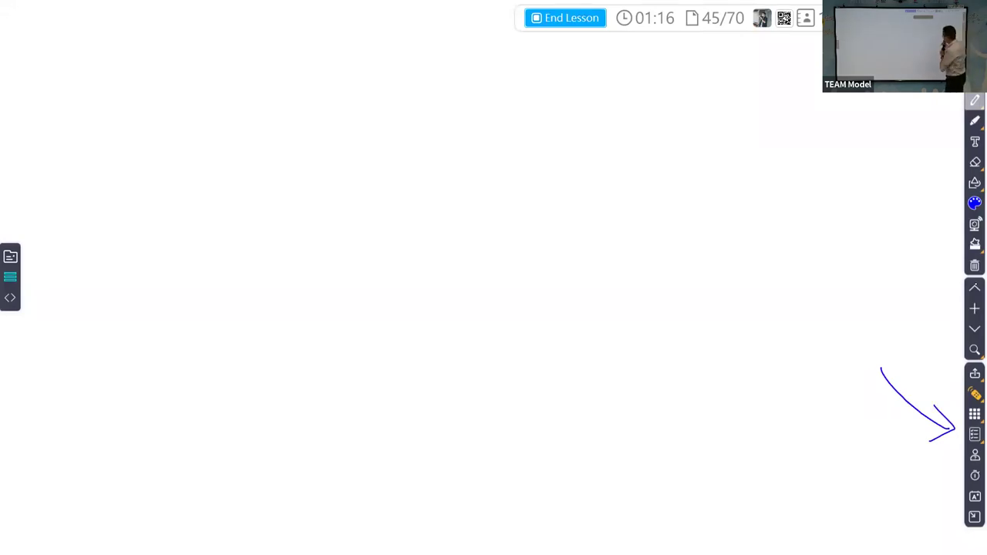
# Circle the Instant Paper Test icon on slide 44 in blue, then start an Instant Paper Test
pyautogui.press('pageup')
pyautogui.moveTo(463, 232)
pyautogui.mouseDown()
pyautogui.moveTo(456, 166)
pyautogui.moveTo(532, 229)
pyautogui.moveTo(524, 166)
pyautogui.moveTo(497, 246)
pyautogui.mouseUp()
pyautogui.moveTo(519, 197); pyautogui.dragTo(586, 162)
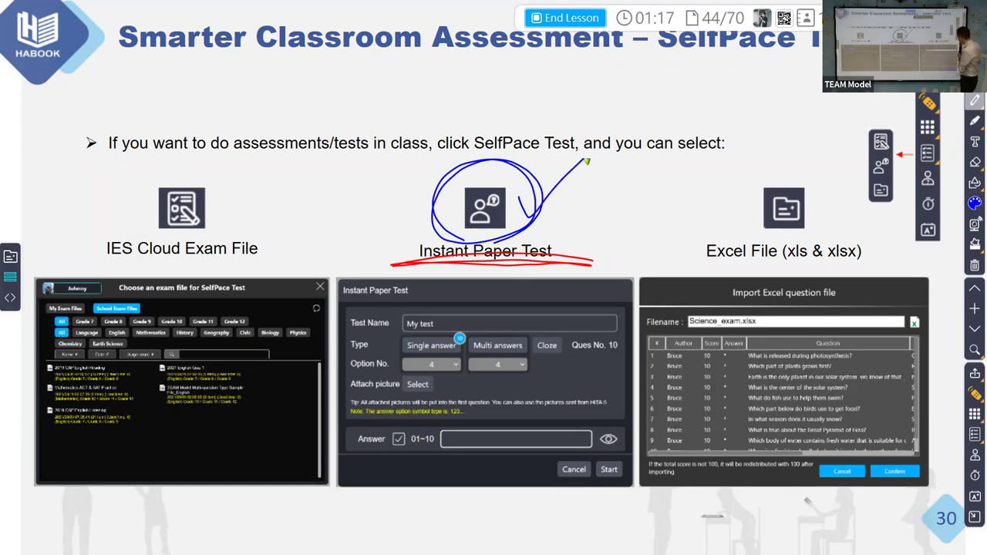
pyautogui.press('pagedown')
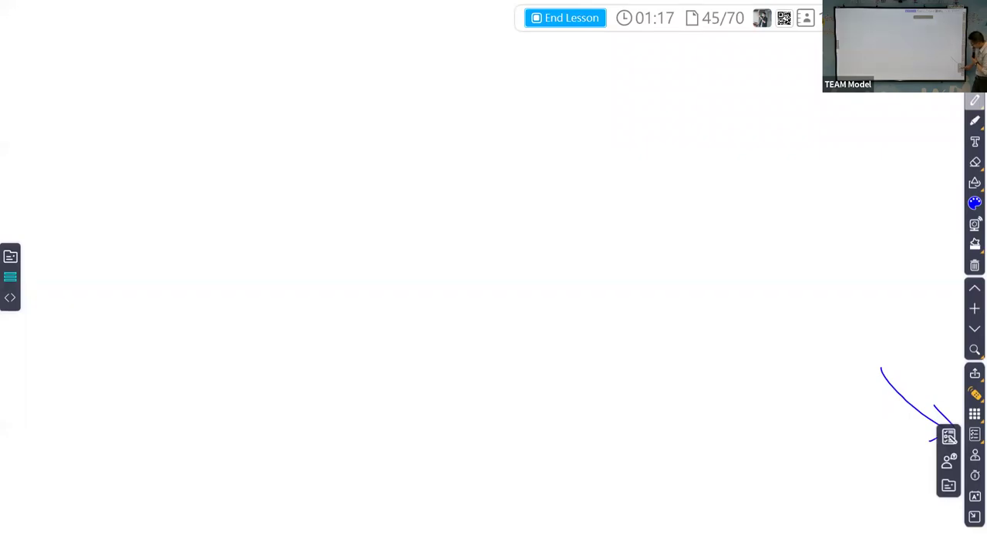
pyautogui.click(949, 437)
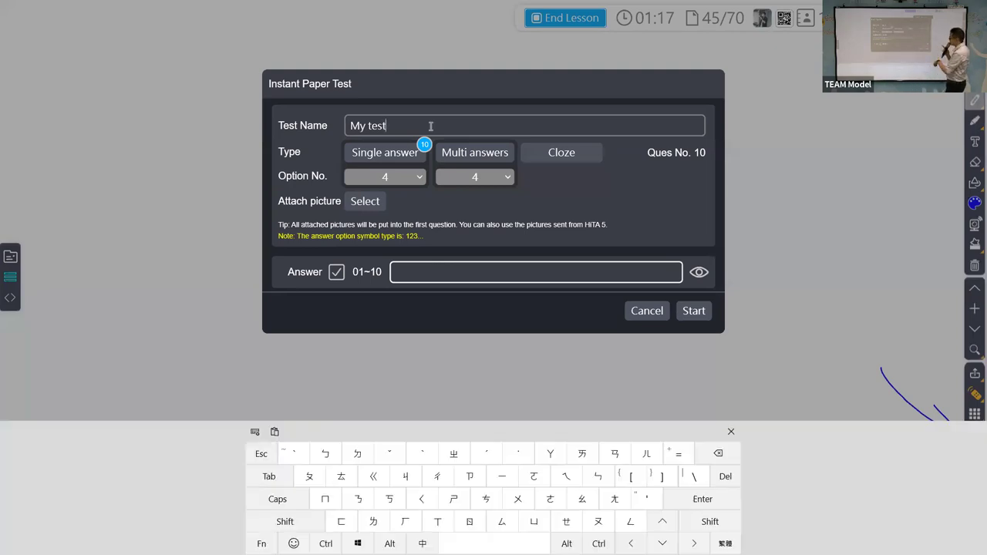
# Replace the default test name with 'reading exam'
pyautogui.press('BackSpace')
pyautogui.press('BackSpace')
pyautogui.press('BackSpace')
pyautogui.press('BackSpace')
pyautogui.press('BackSpace')
pyautogui.press('BackSpace')
pyautogui.press('BackSpace')
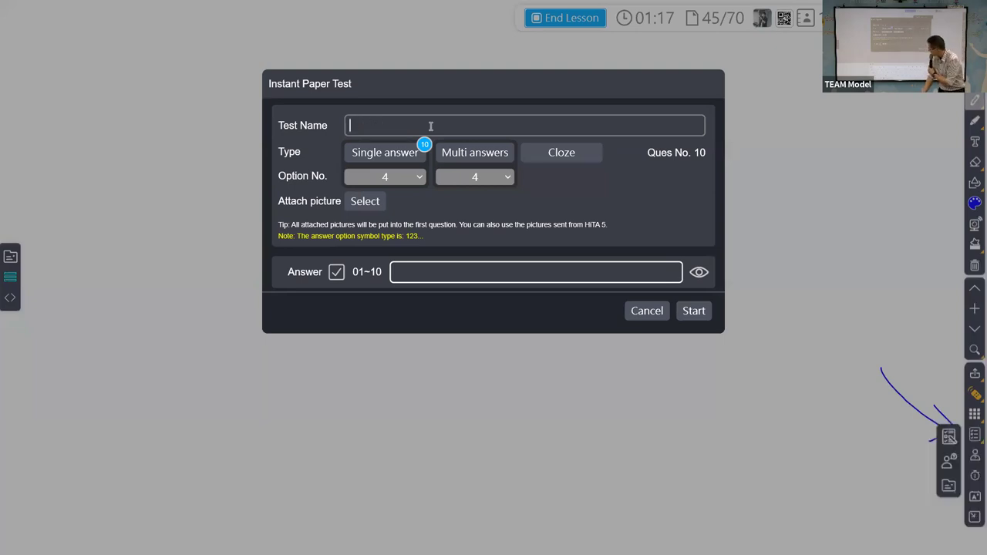
pyautogui.press('BackSpace')
pyautogui.write('ㄇ')
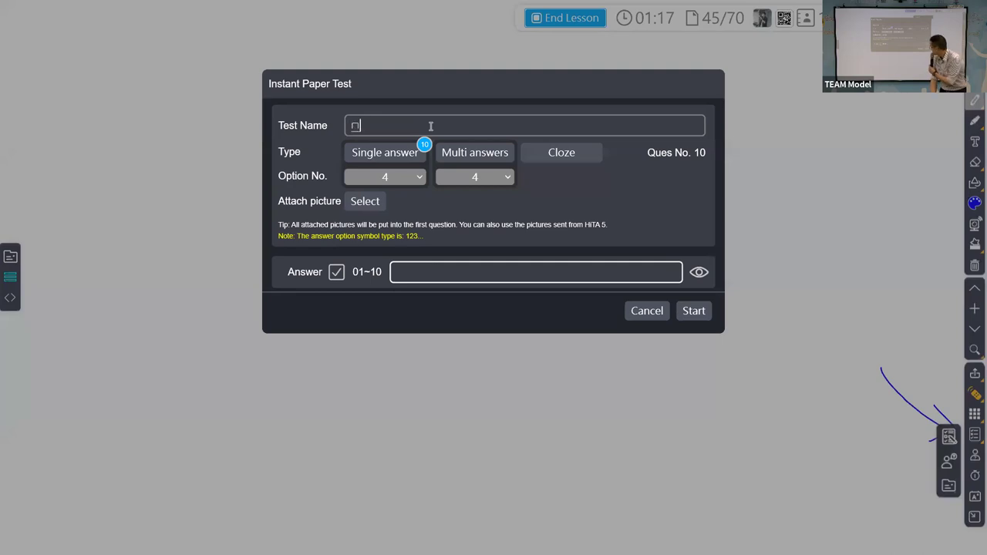
pyautogui.press('BackSpace')
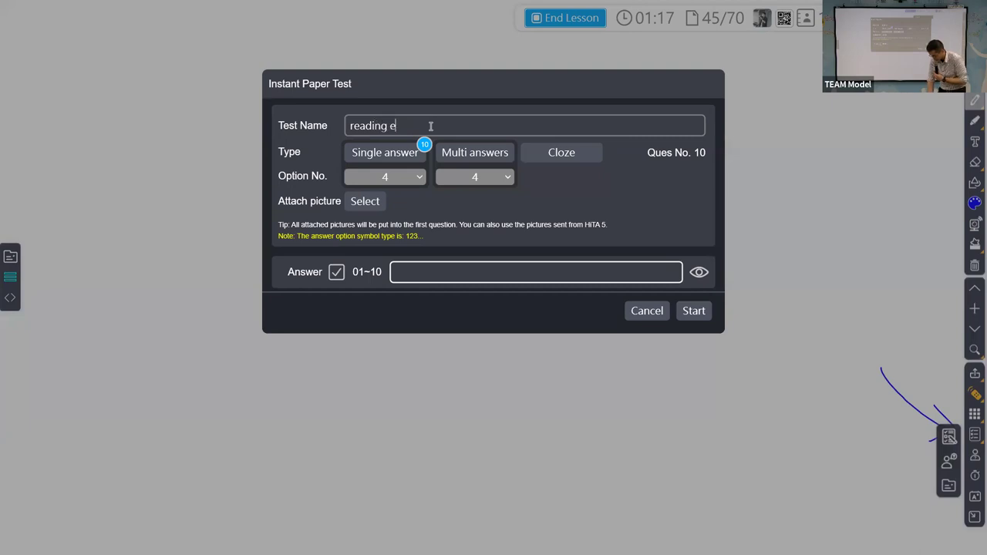
pyautogui.write('reading exam')
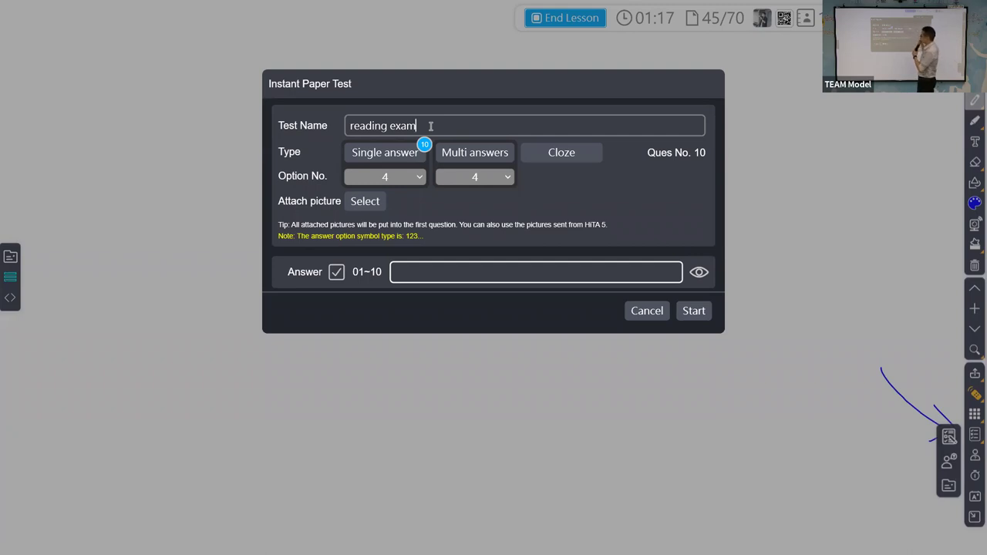
# Set the test to 2 single-answer questions, keeping 4 options per question
pyautogui.click(385, 152)
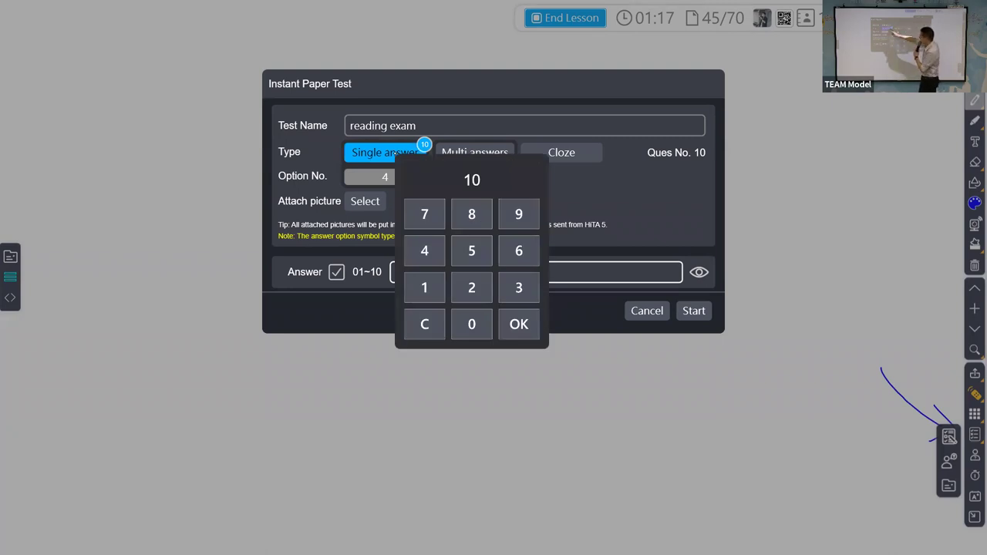
pyautogui.click(471, 287)
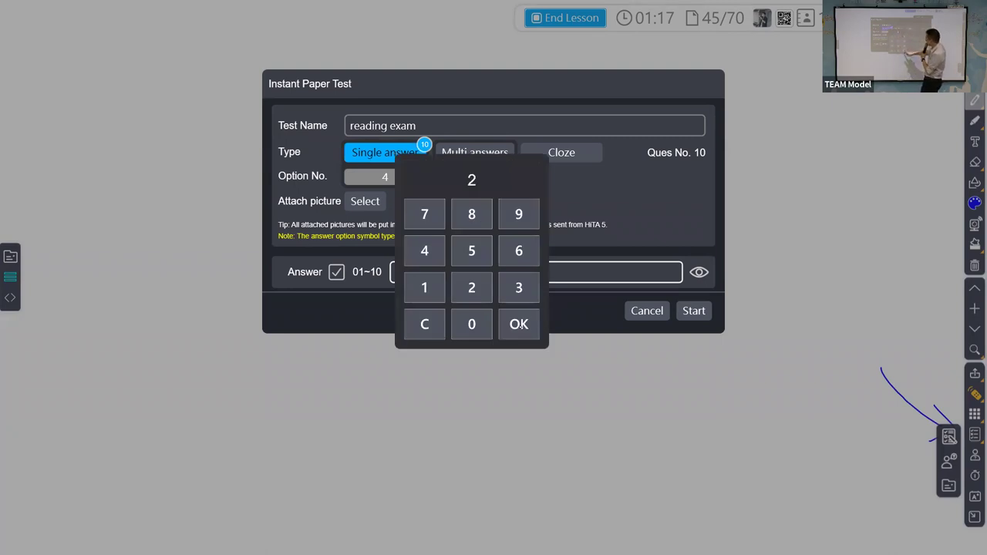
pyautogui.click(519, 324)
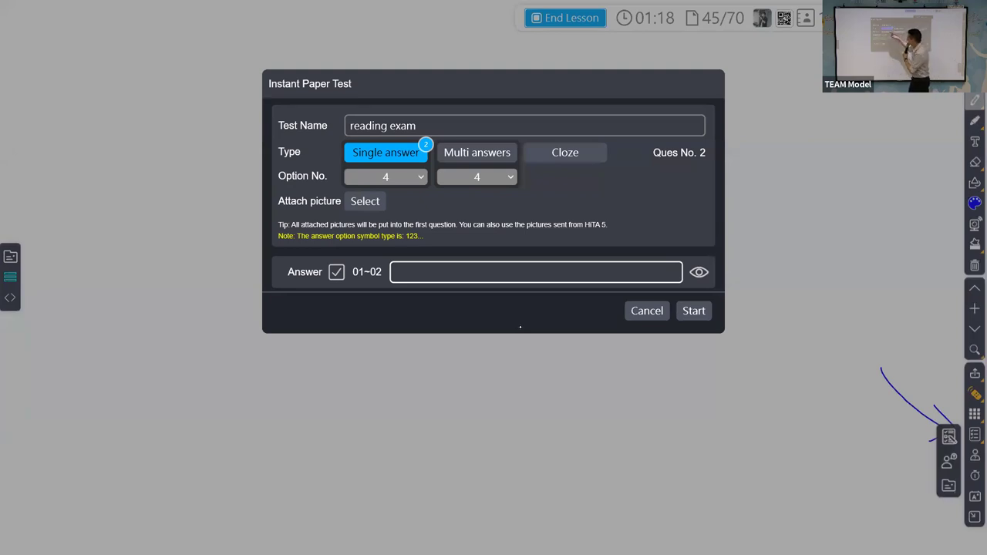
pyautogui.click(406, 177)
pyautogui.click(396, 202)
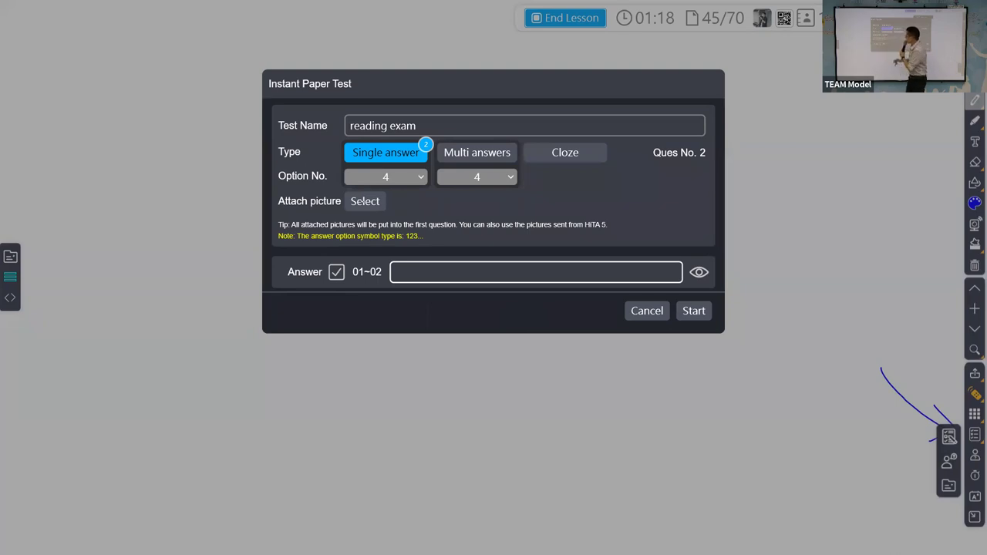
# Attach Reading pic.png from the Desktop, enter answer key 12, and start the reading exam
pyautogui.click(363, 200)
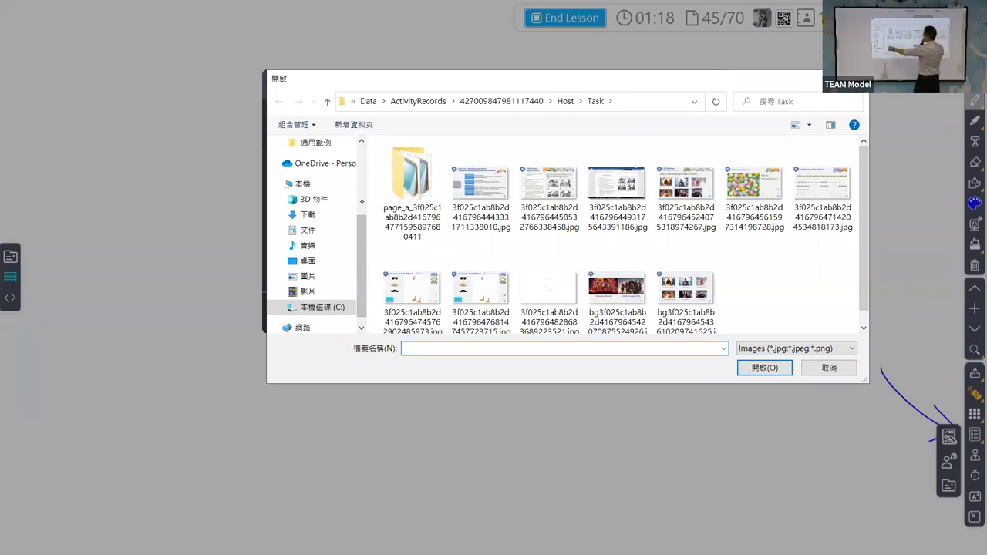
pyautogui.click(310, 262)
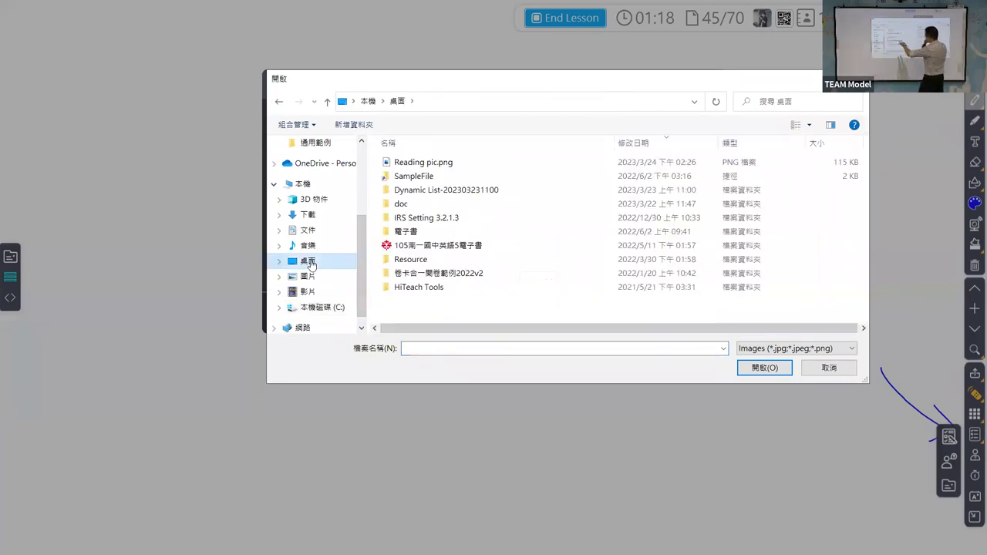
pyautogui.click(424, 162)
pyautogui.click(759, 367)
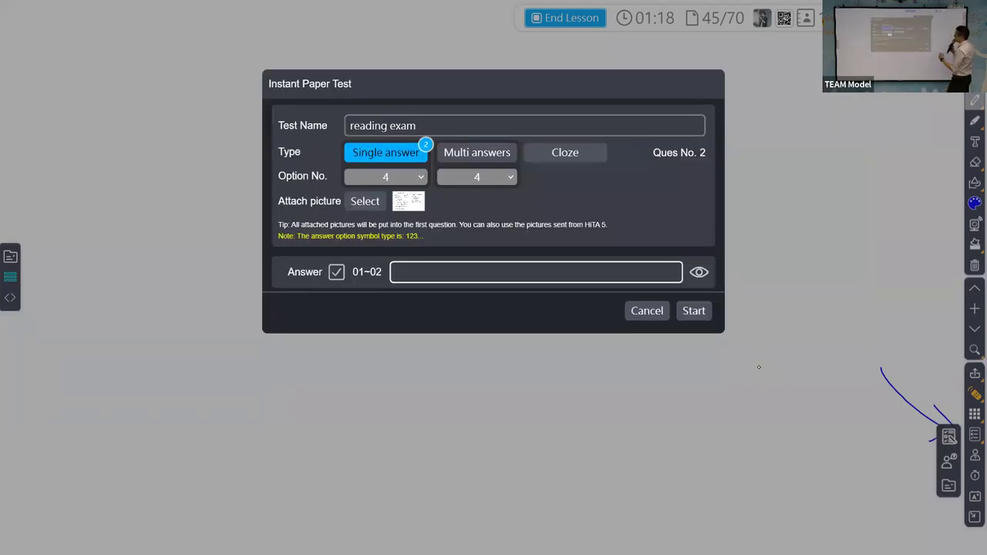
pyautogui.click(429, 272)
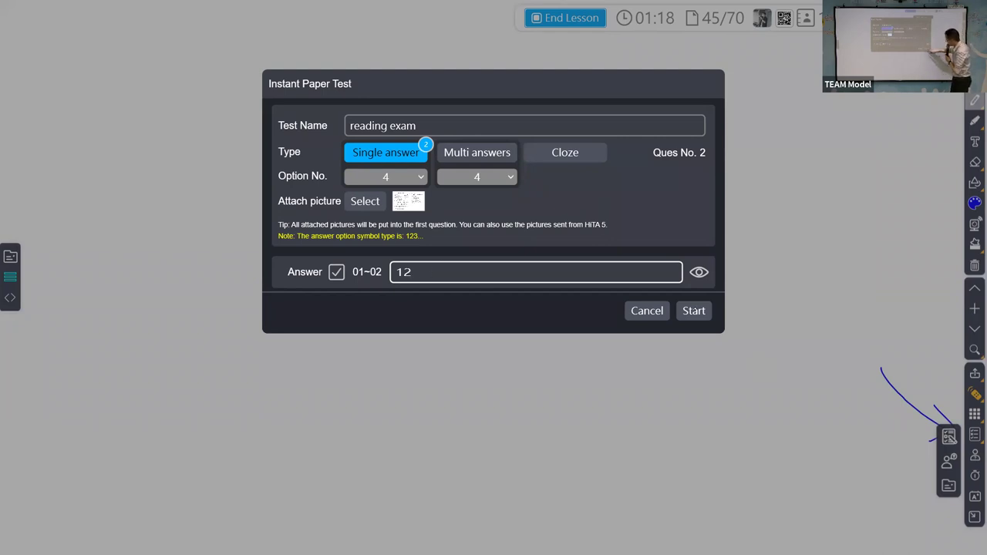
pyautogui.click(693, 310)
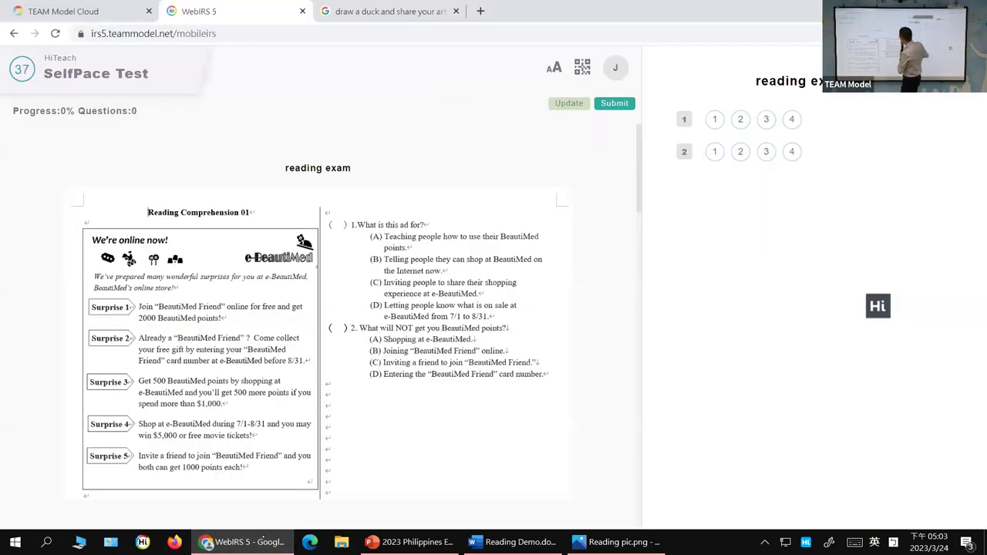
# As a WebIRS 5 student, answer 1 for question 1 and 2 for question 2, then submit
pyautogui.scroll(-3, 347, 347)
pyautogui.scroll(1, 347, 347)
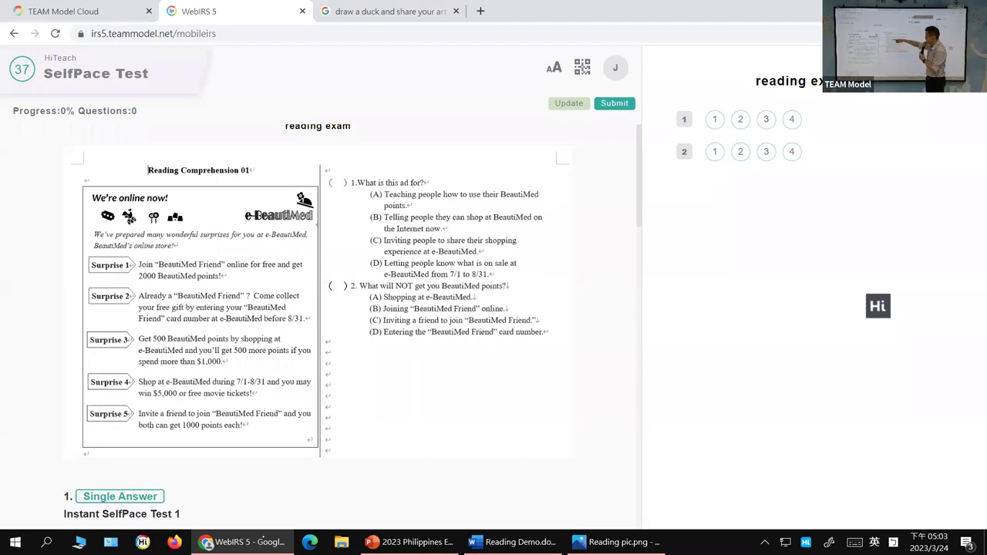
pyautogui.scroll(-5, 318, 308)
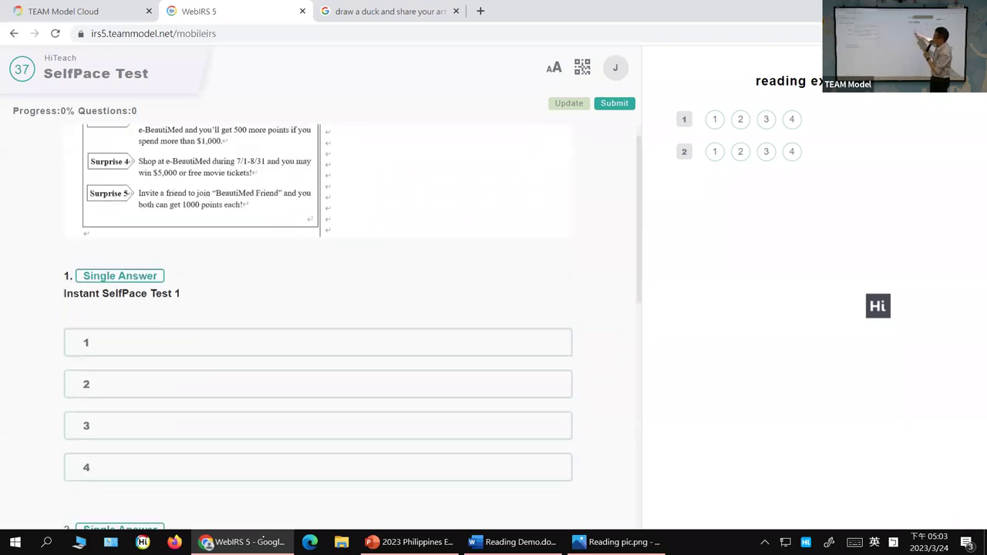
pyautogui.click(318, 183)
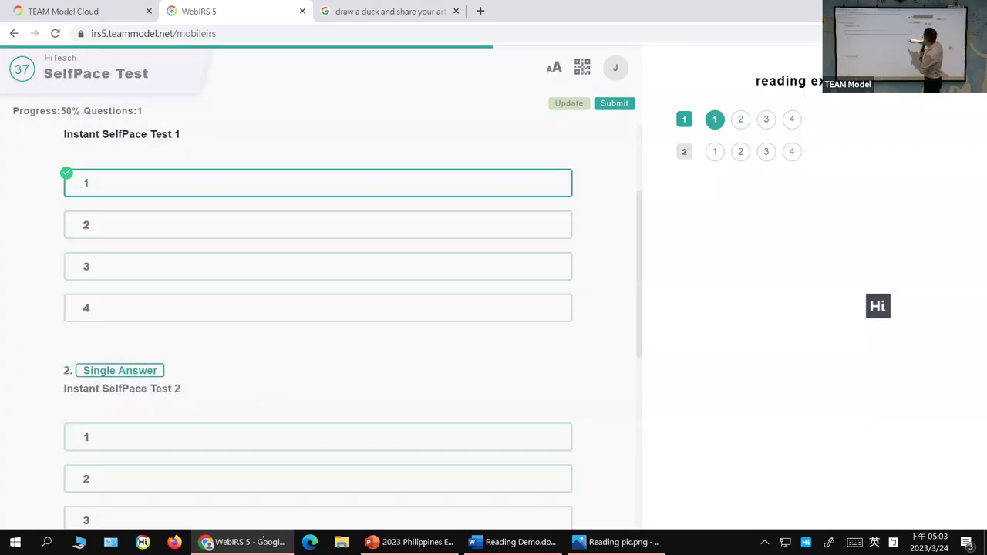
pyautogui.scroll(-3, 318, 308)
pyautogui.click(318, 223)
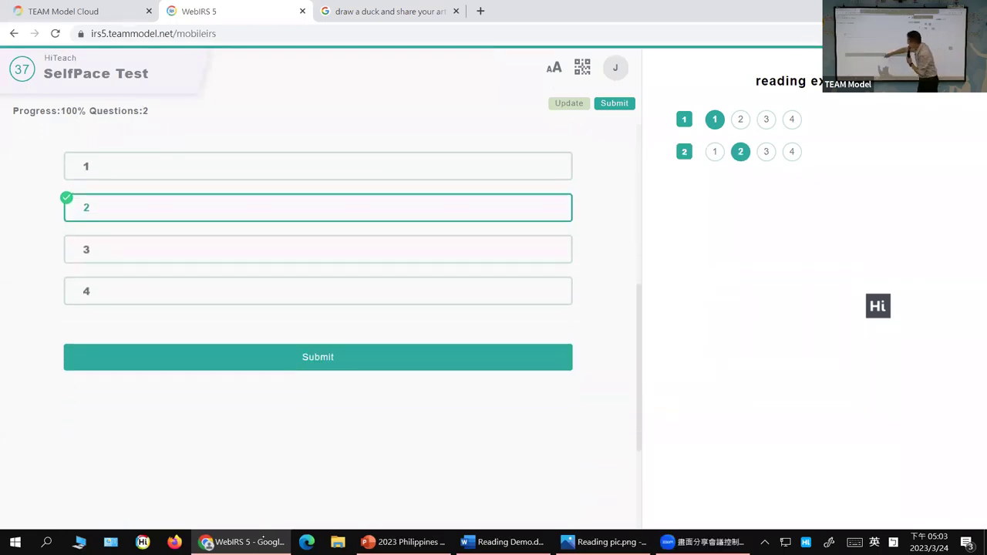
pyautogui.click(317, 357)
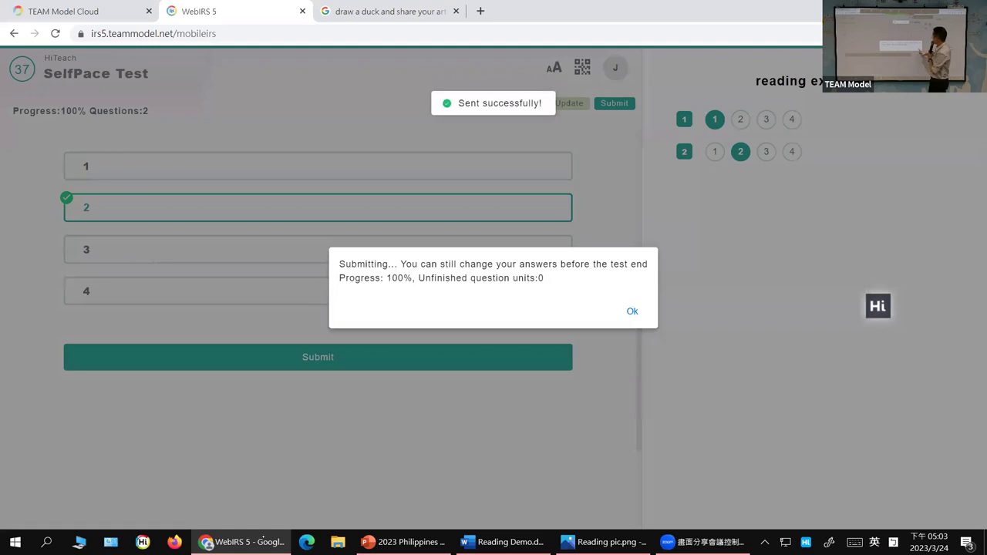
pyautogui.click(633, 311)
pyautogui.scroll(5, 318, 308)
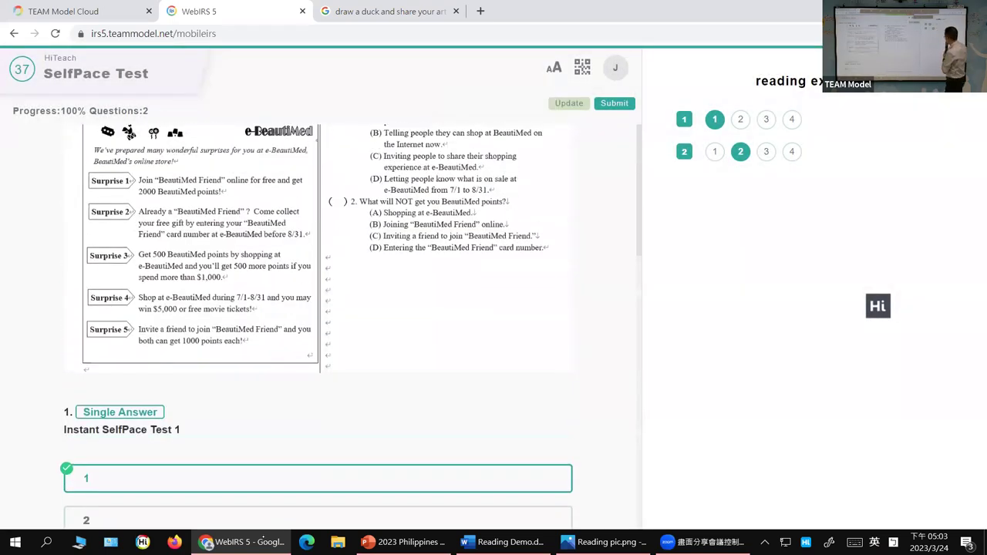
pyautogui.hotkey('alt', 'Tab')
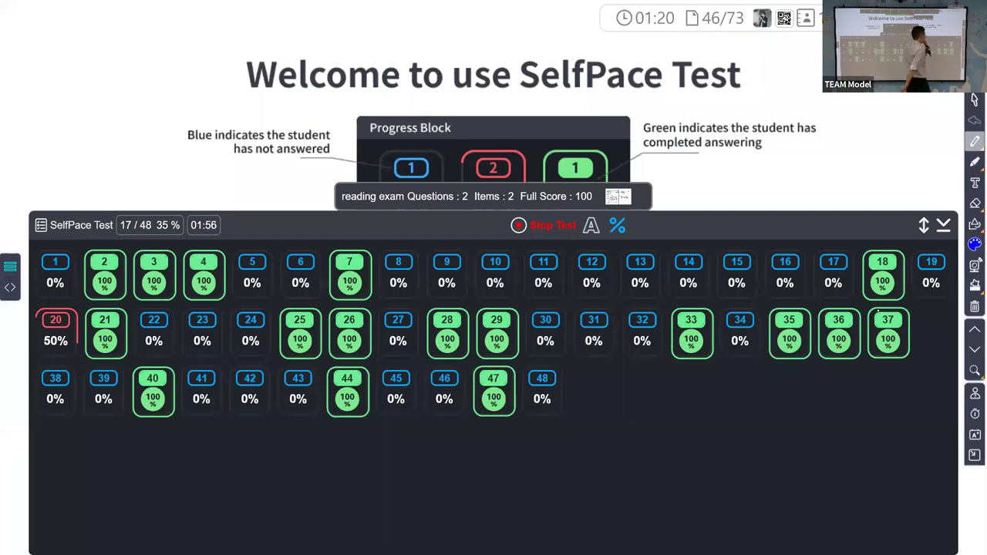
# Move the SelfPace progress panel higher, then stop the reading exam test and confirm
pyautogui.moveTo(922, 209); pyautogui.dragTo(922, 99)
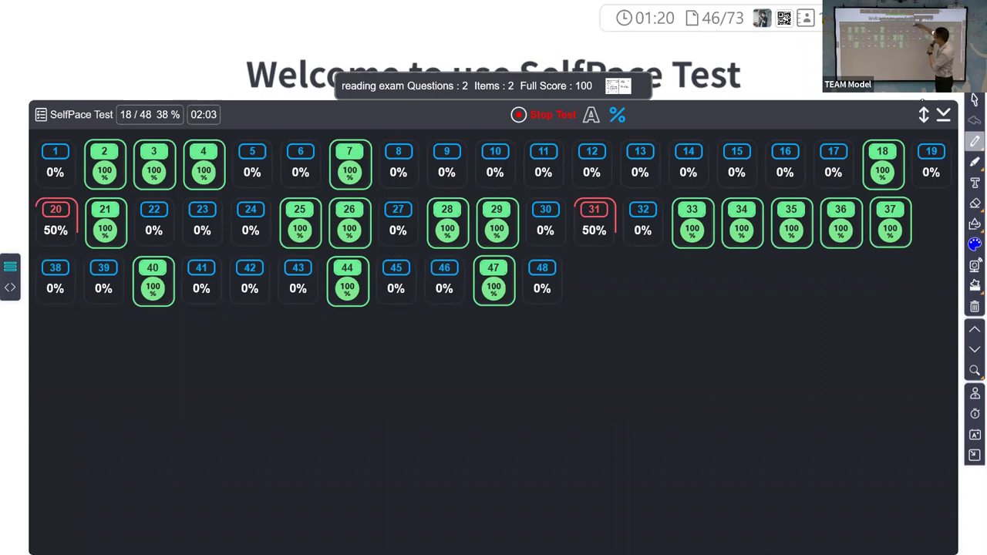
pyautogui.click(552, 114)
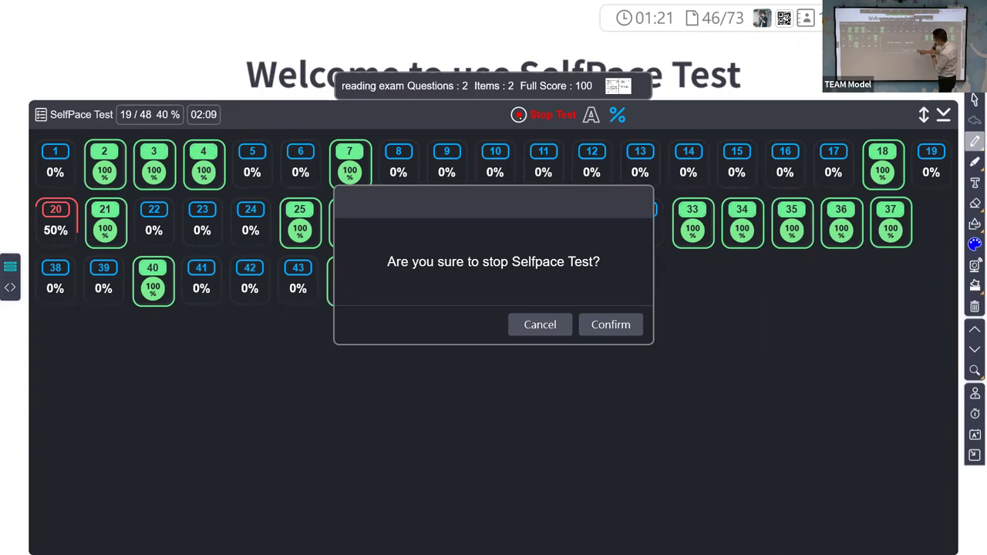
pyautogui.click(608, 324)
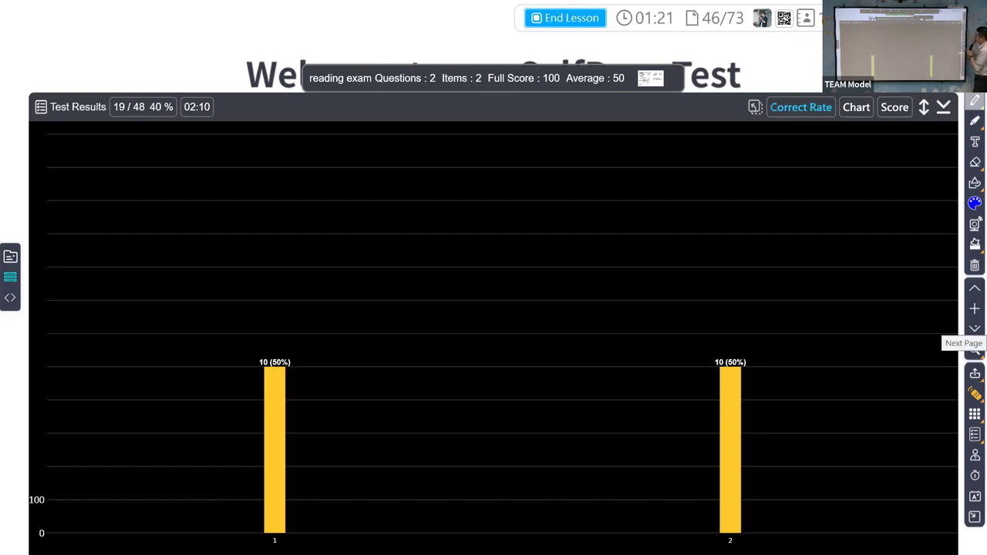
# Show the student answers page and expand the chart to reveal question 1's option counts (10, 6, 4)
pyautogui.click(975, 329)
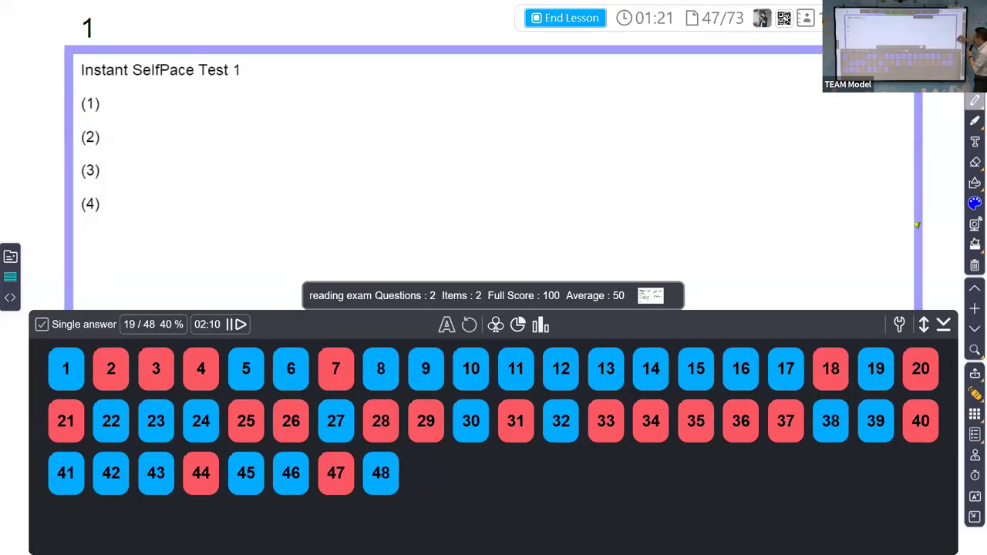
pyautogui.moveTo(914, 235)
pyautogui.mouseDown()
pyautogui.moveTo(920, 181)
pyautogui.moveTo(917, 253)
pyautogui.mouseUp()
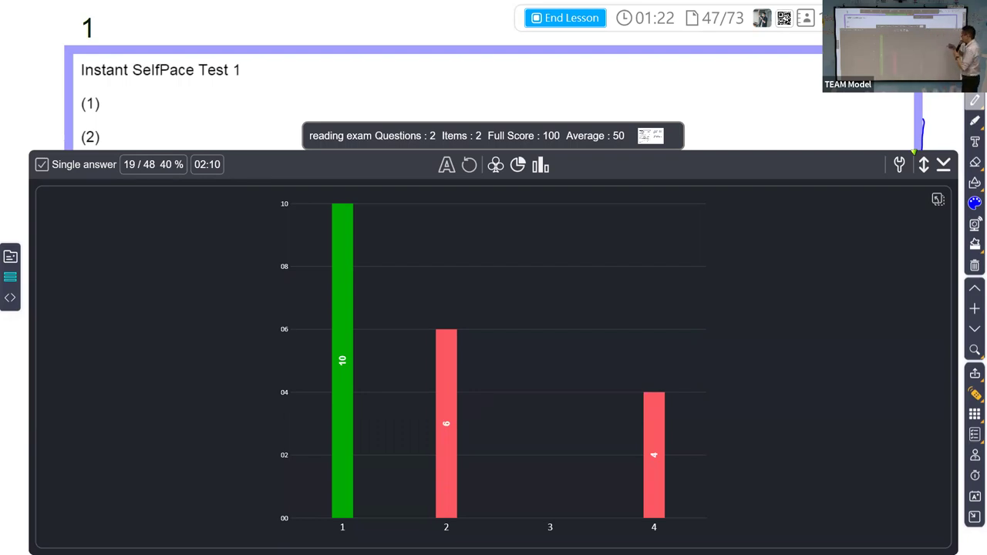
pyautogui.moveTo(914, 152); pyautogui.dragTo(908, 359)
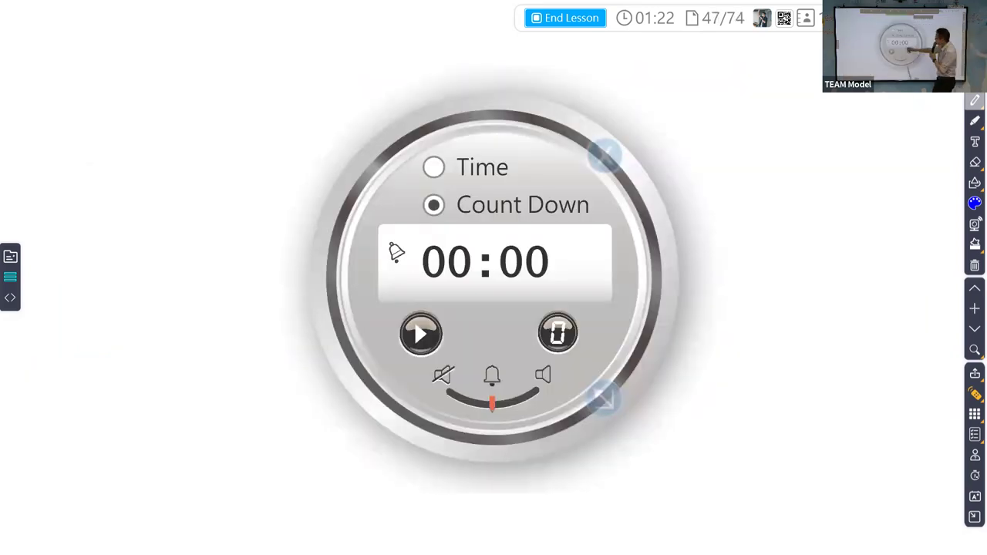
# Start a 5-minute countdown timer
pyautogui.click(472, 261)
pyautogui.click(480, 484)
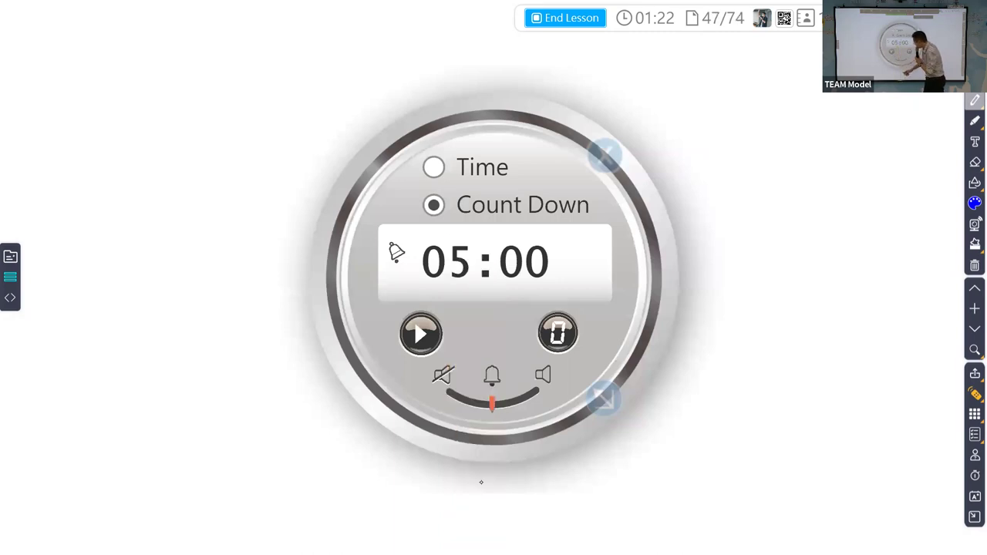
pyautogui.click(423, 336)
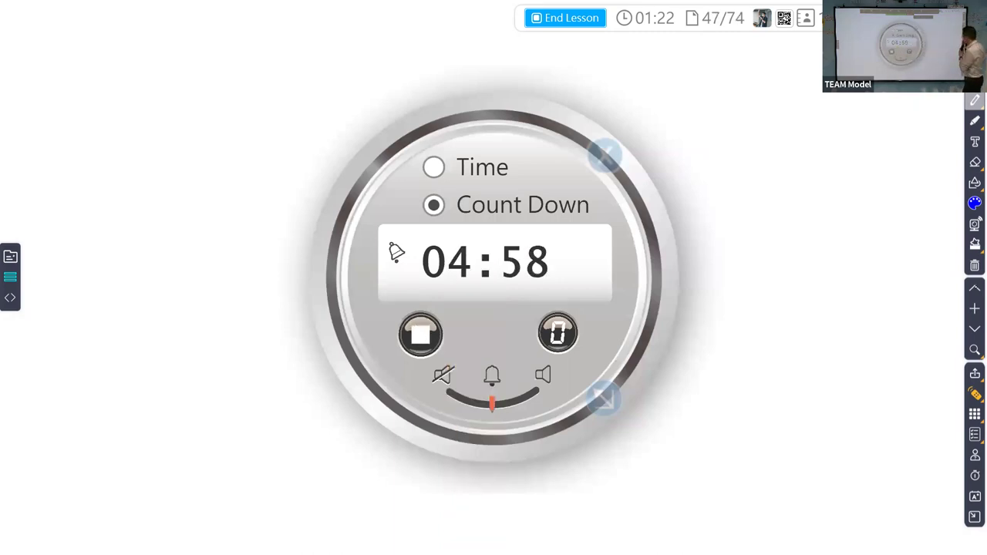
# Return to SelfPace Test slide 44, move the timer upper left, and erase the ink marks
pyautogui.press('pageup')
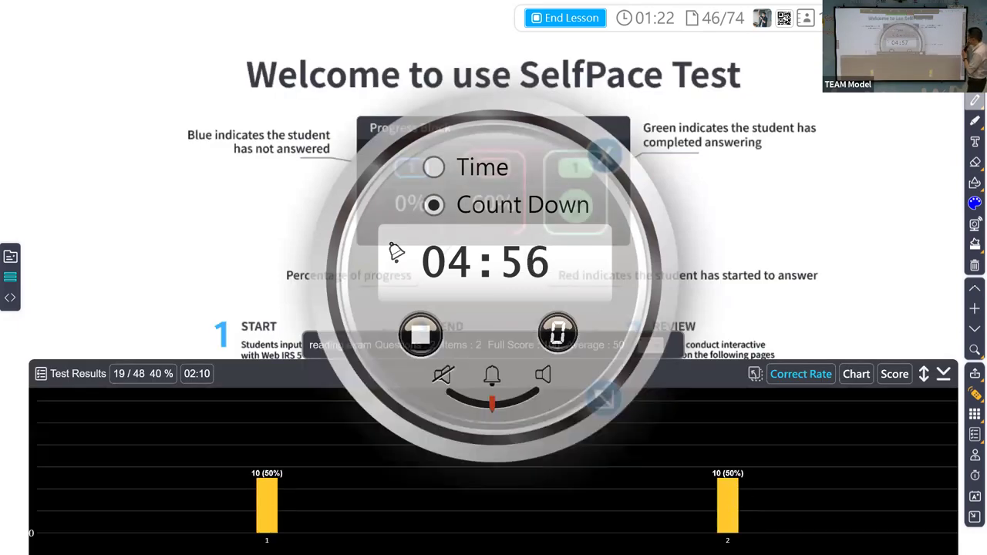
pyautogui.press('pageup')
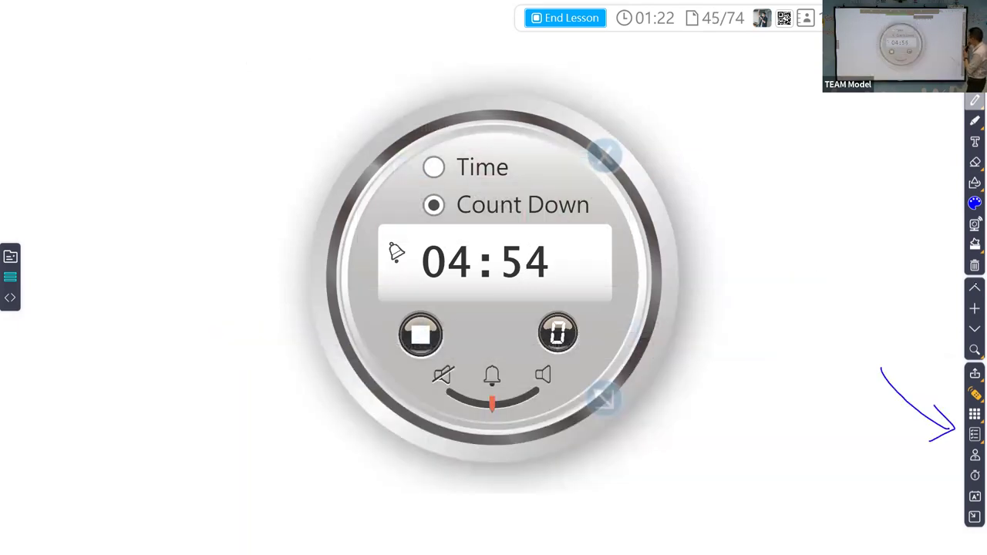
pyautogui.press('pageup')
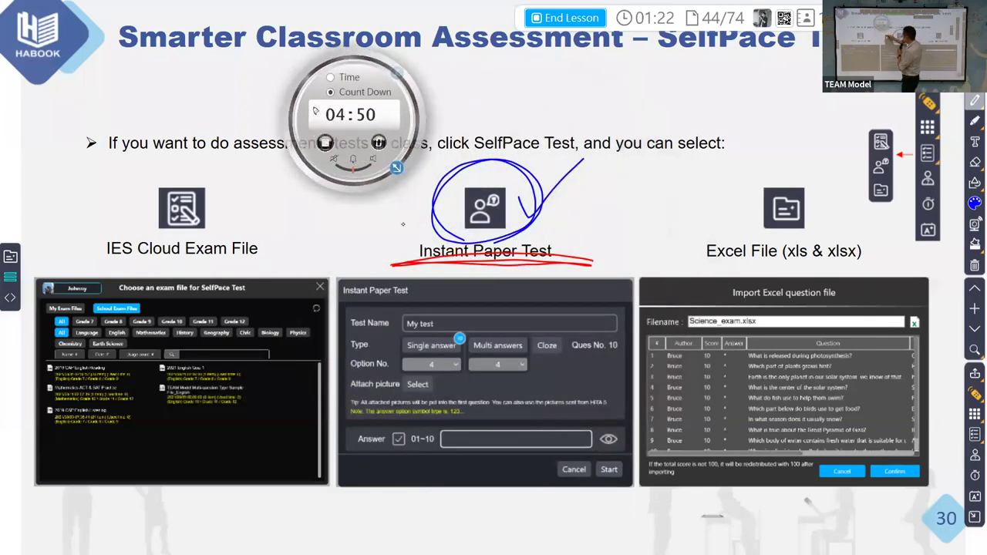
pyautogui.moveTo(322, 128); pyautogui.dragTo(270, 155)
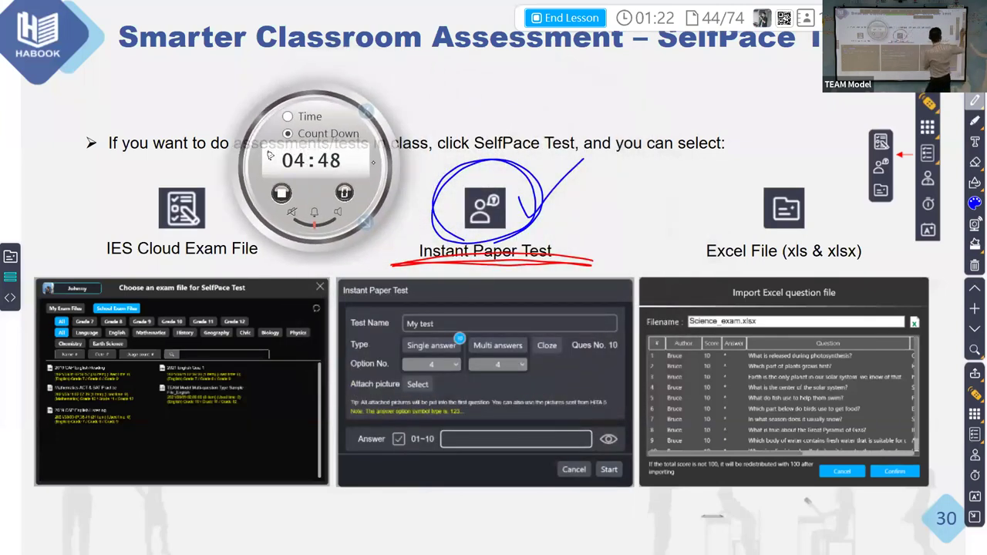
pyautogui.click(975, 162)
pyautogui.moveTo(610, 162)
pyautogui.mouseDown()
pyautogui.moveTo(493, 255)
pyautogui.moveTo(423, 262)
pyautogui.moveTo(433, 343)
pyautogui.mouseUp()
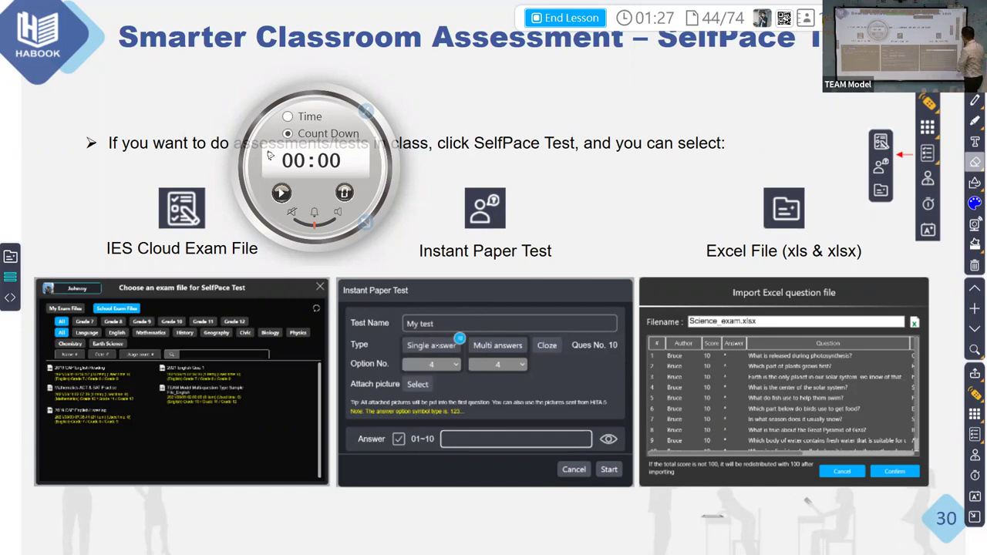
# Insert a new blank page after the SelfPace Test slide, making it page 45 of 75
pyautogui.press('pagedown')
# Close the countdown timer, select a small red pen, and bring up the single-answer quiz results
pyautogui.click(975, 101)
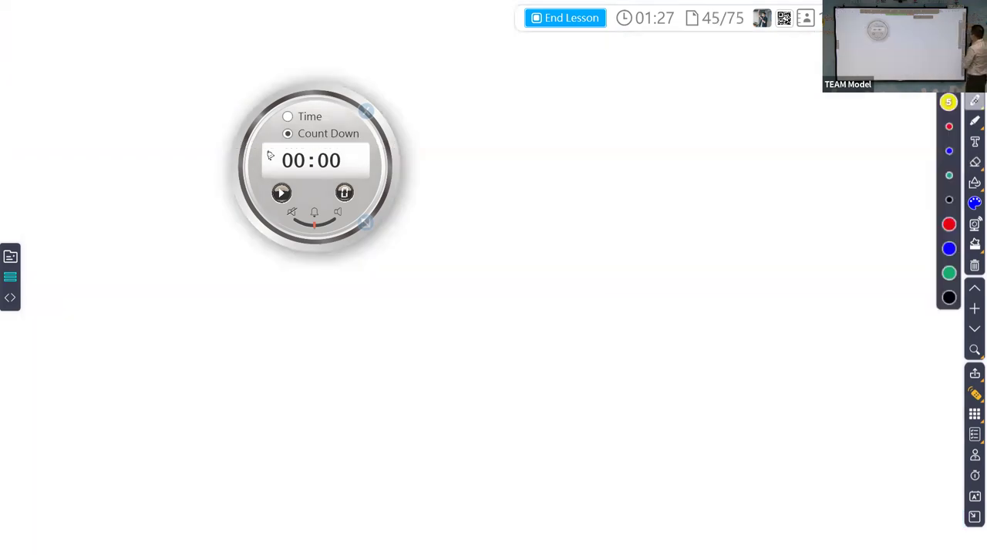
pyautogui.click(366, 111)
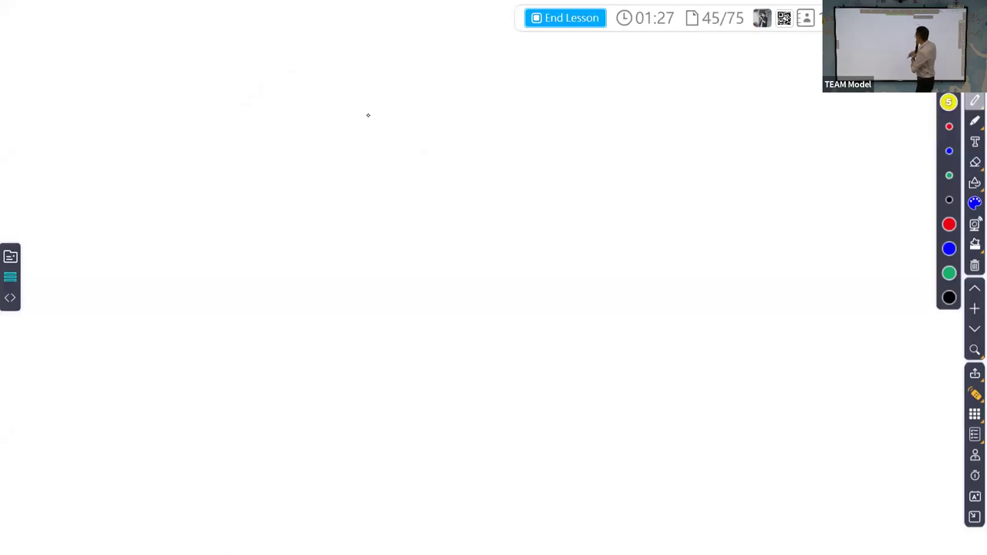
pyautogui.click(948, 125)
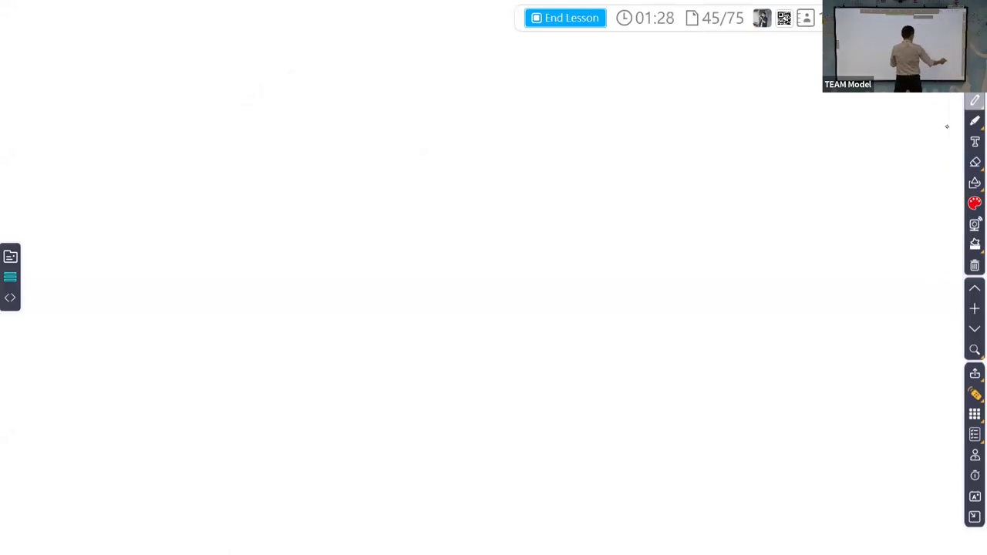
pyautogui.click(975, 393)
pyautogui.click(949, 395)
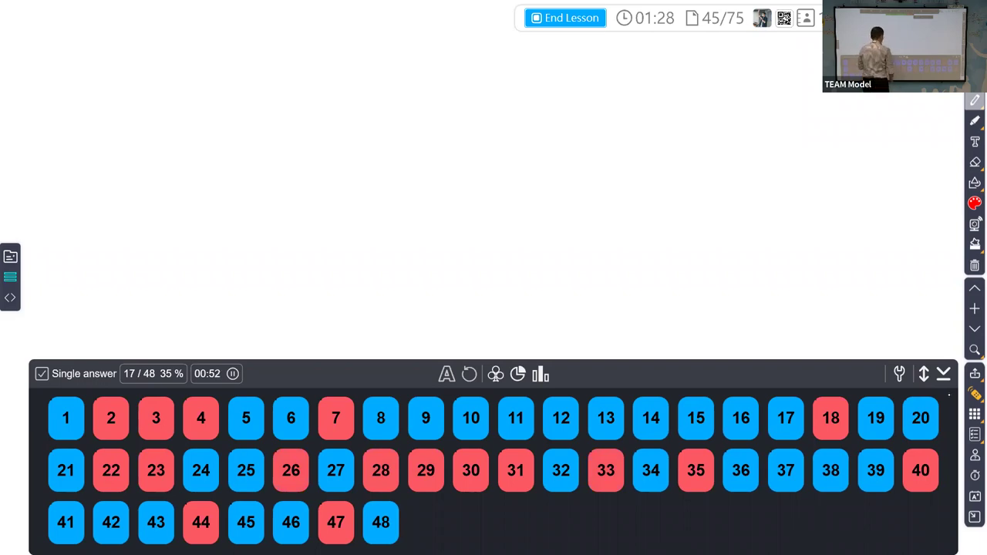
# Show the single-answer results as a bar chart, enlarge the panel upward, then collapse it
pyautogui.click(540, 374)
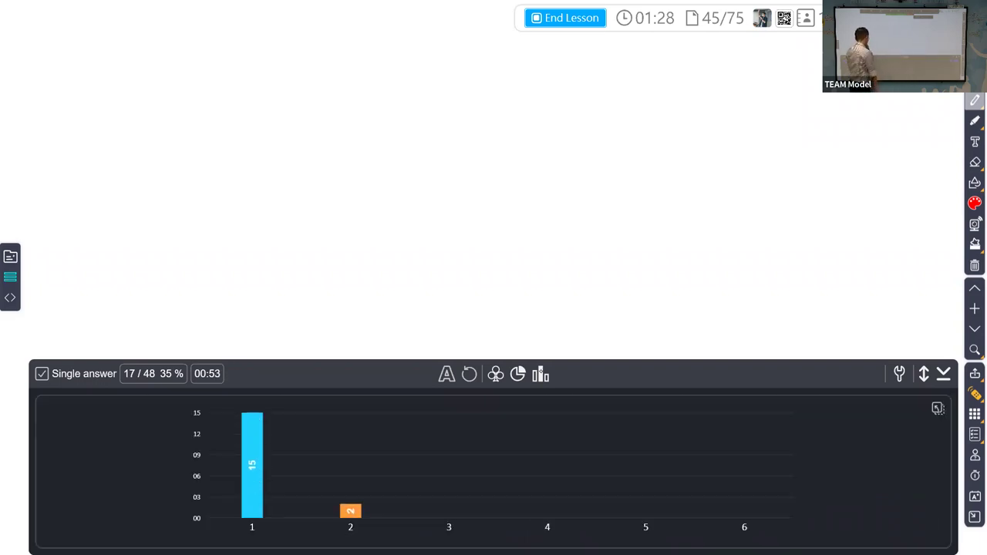
pyautogui.moveTo(923, 373); pyautogui.dragTo(925, 166)
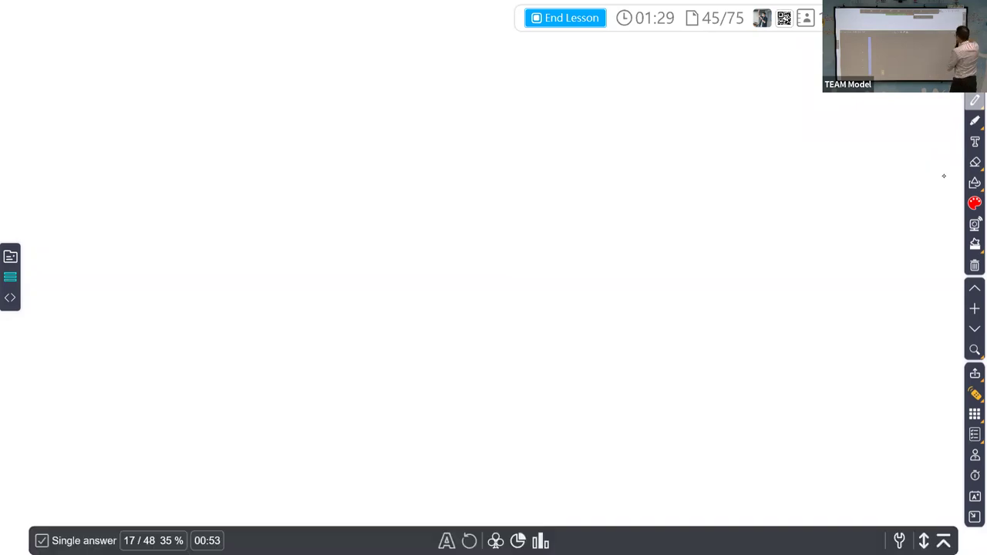
pyautogui.click(943, 178)
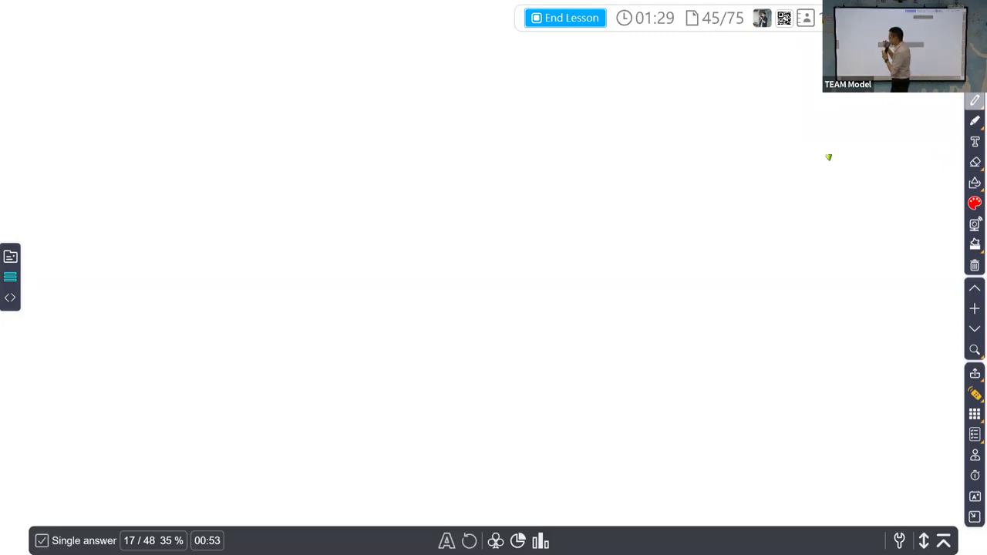
# Open the slide thumbnail list, scroll it briefly, and close it again
pyautogui.click(15, 280)
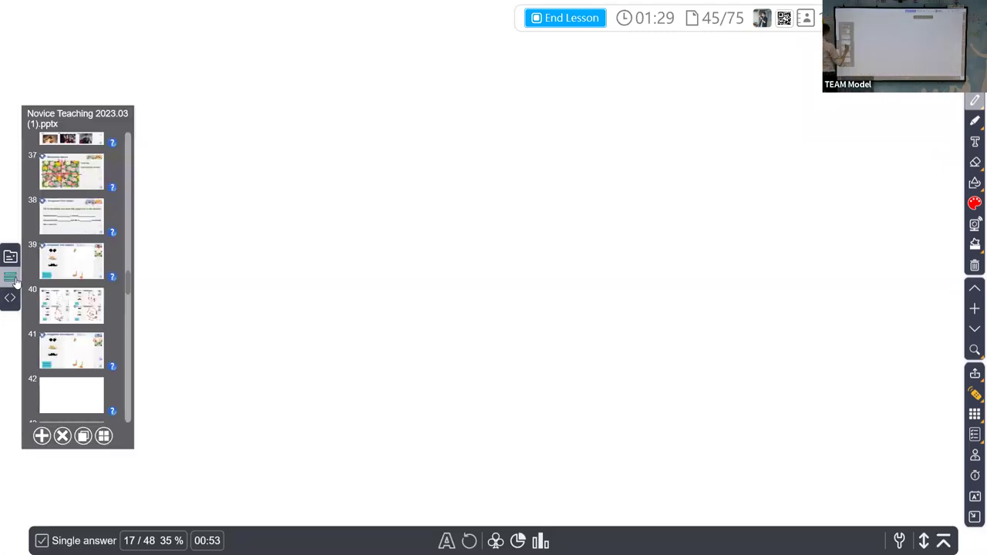
pyautogui.moveTo(128, 314); pyautogui.dragTo(129, 345)
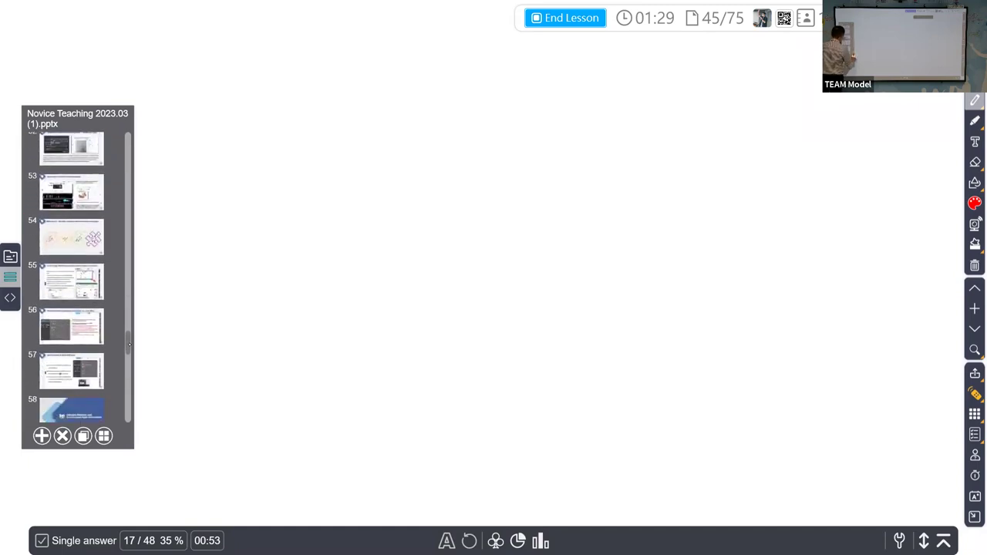
pyautogui.click(13, 280)
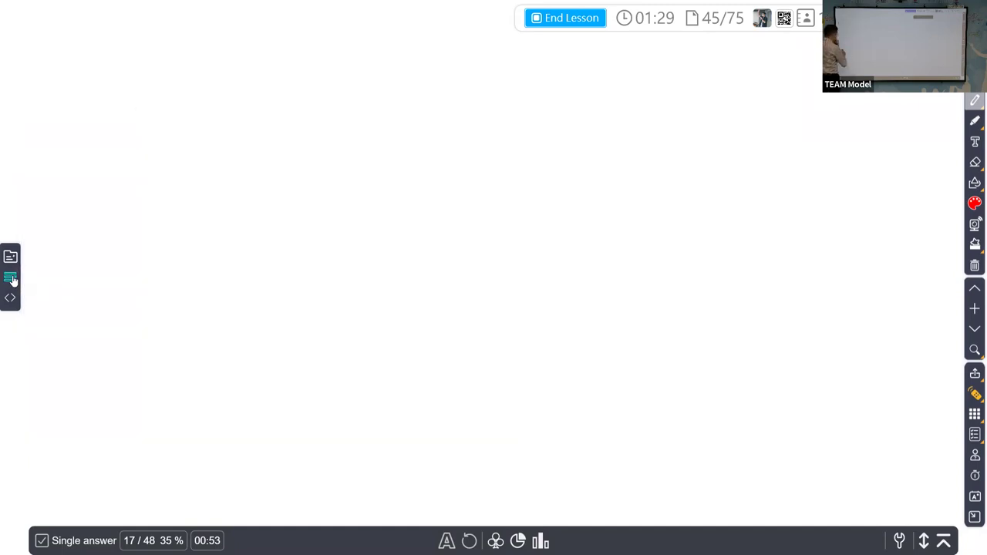
# Draw a red curved arrow near the top of page 45 and request ending the lesson
pyautogui.click(974, 203)
pyautogui.click(947, 223)
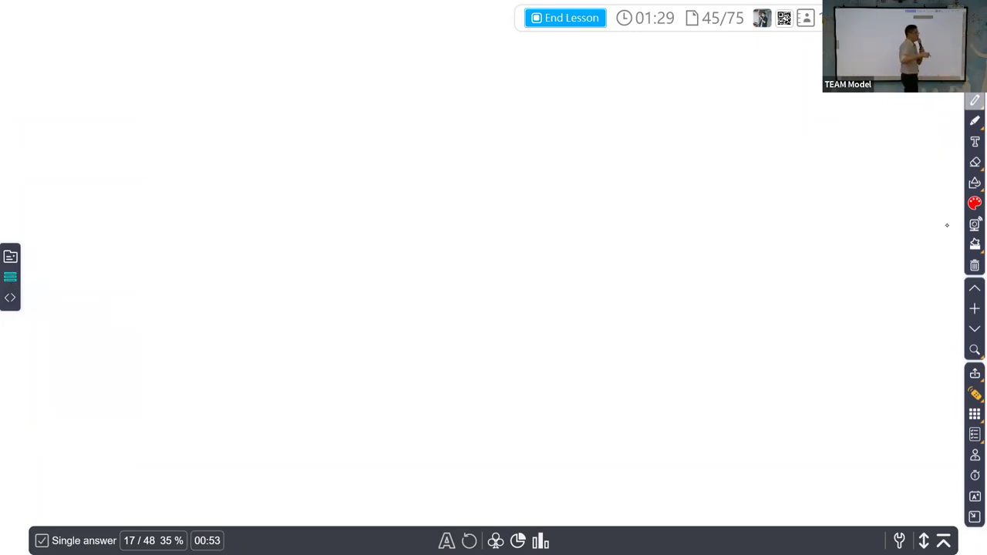
pyautogui.moveTo(453, 111)
pyautogui.mouseDown()
pyautogui.moveTo(483, 113)
pyautogui.moveTo(567, 35)
pyautogui.mouseUp()
pyautogui.moveTo(510, 61)
pyautogui.mouseDown()
pyautogui.moveTo(567, 36)
pyautogui.moveTo(586, 84)
pyautogui.mouseUp()
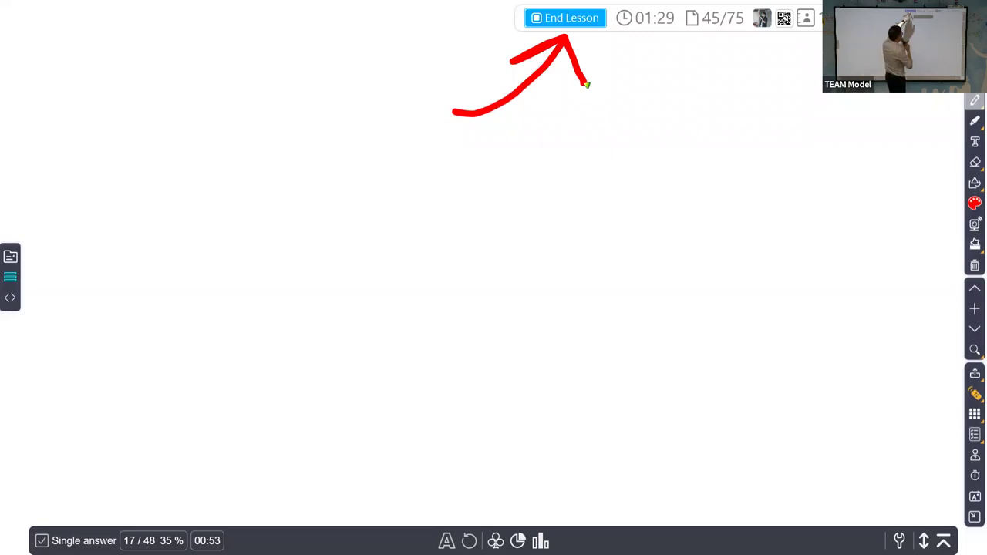
pyautogui.click(569, 17)
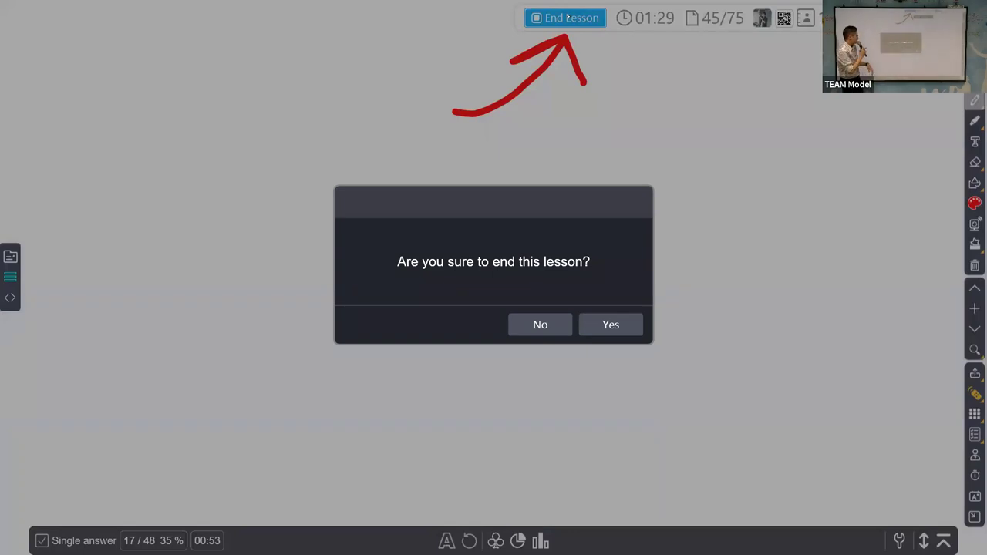
# Confirm ending the lesson so the summary shows 30 attended and 132 responses
pyautogui.click(610, 323)
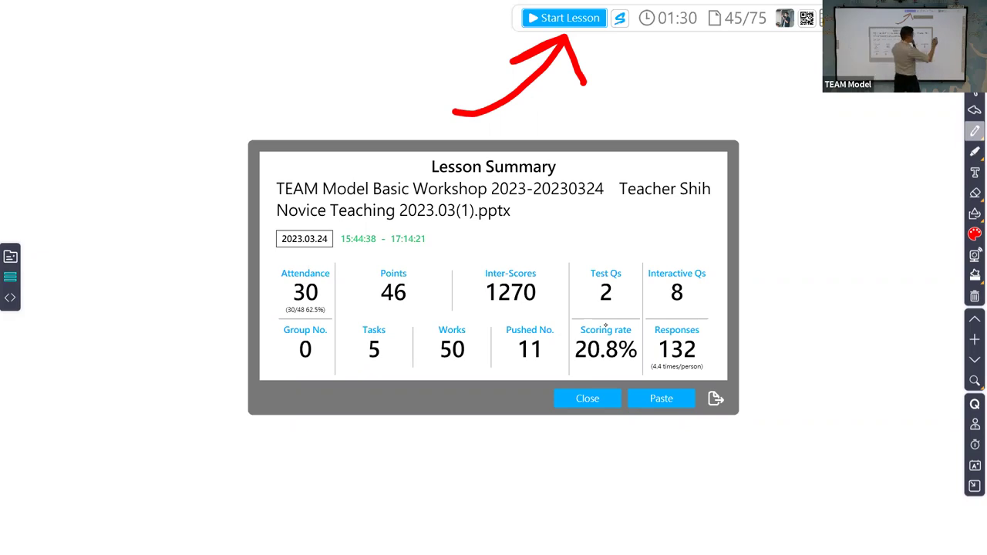
# Draw a red arrow below the lesson summary
pyautogui.click(975, 234)
pyautogui.click(947, 250)
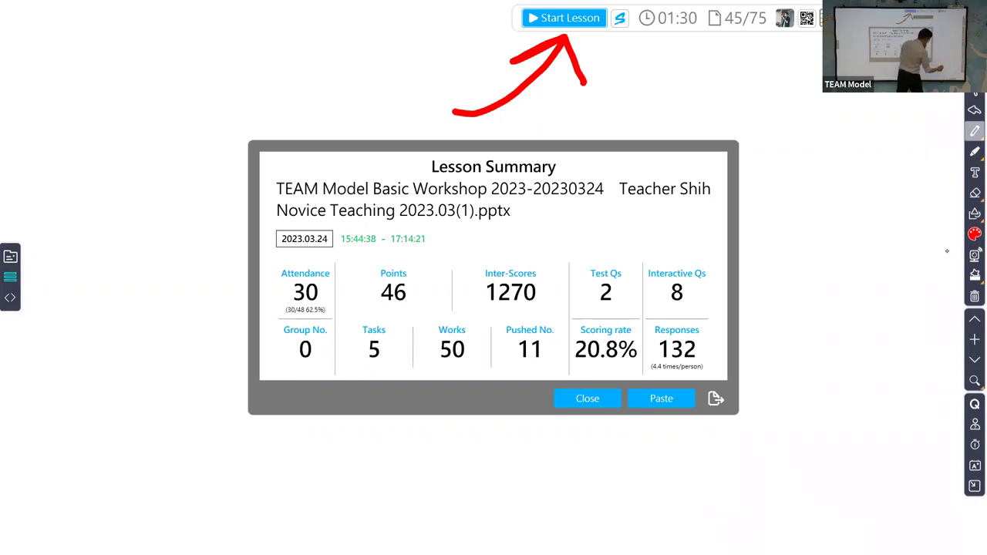
pyautogui.moveTo(802, 461)
pyautogui.mouseDown()
pyautogui.moveTo(735, 450)
pyautogui.moveTo(717, 423)
pyautogui.moveTo(708, 453)
pyautogui.mouseUp()
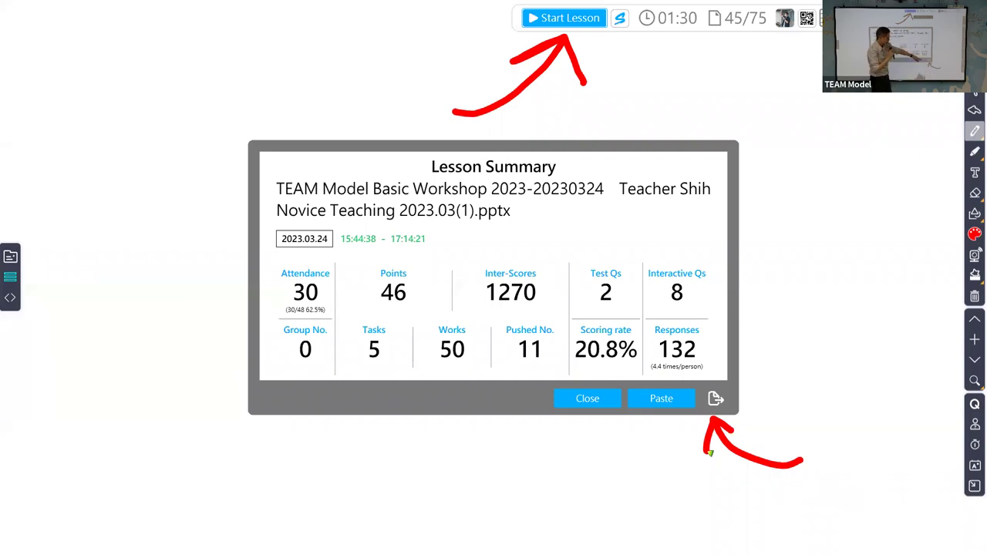
# Export the summary report and student works to the desktop as .xlsx, then close the summary
pyautogui.click(716, 398)
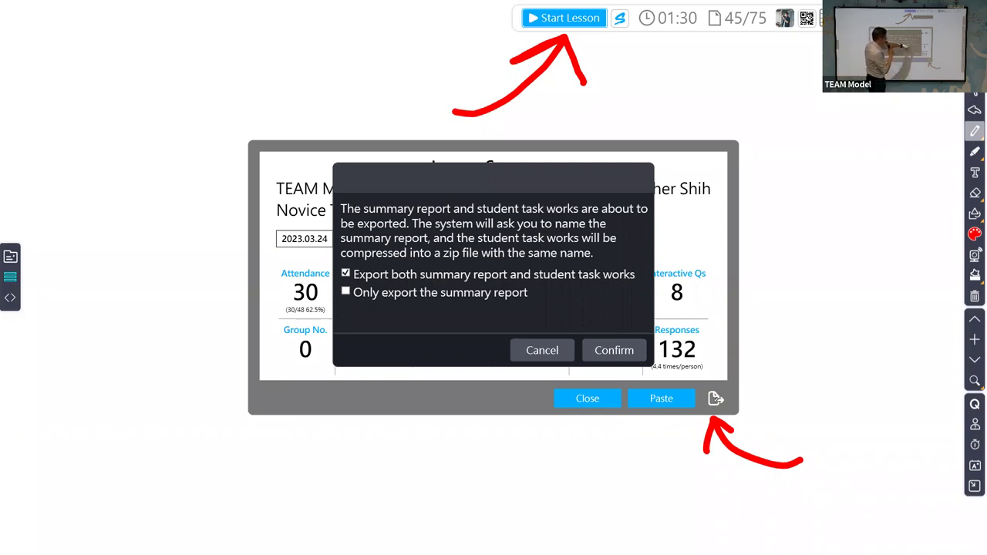
pyautogui.click(615, 350)
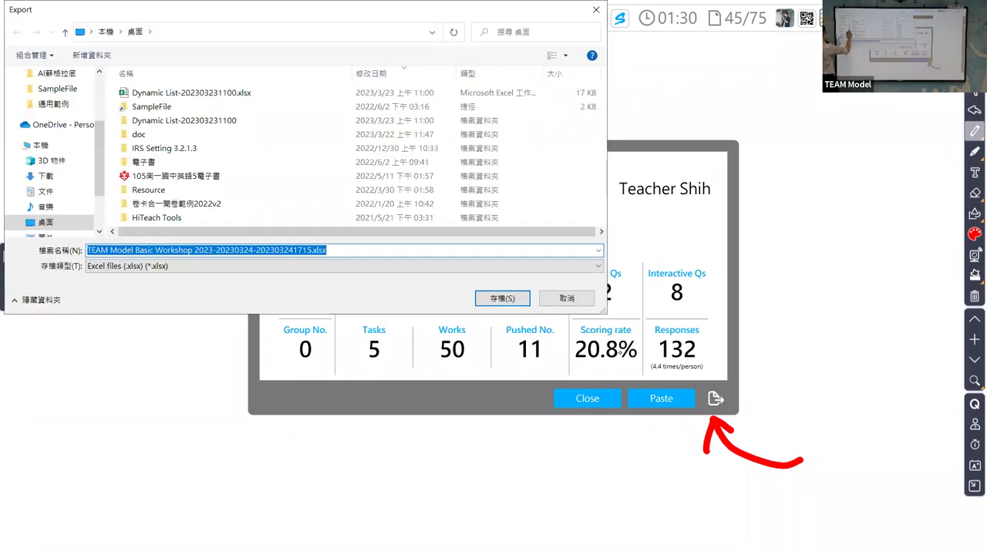
pyautogui.scroll(-3, 51, 169)
pyautogui.click(49, 157)
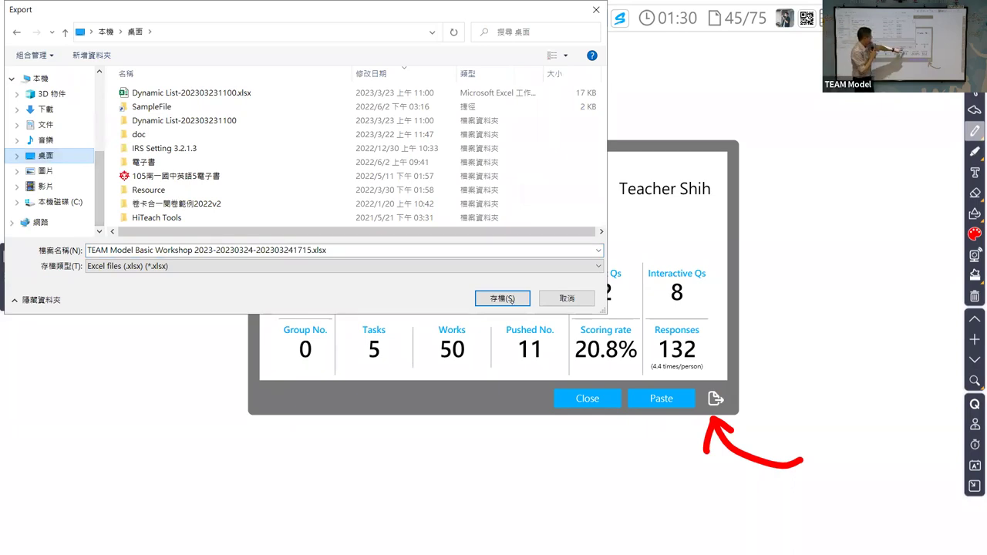
pyautogui.click(501, 298)
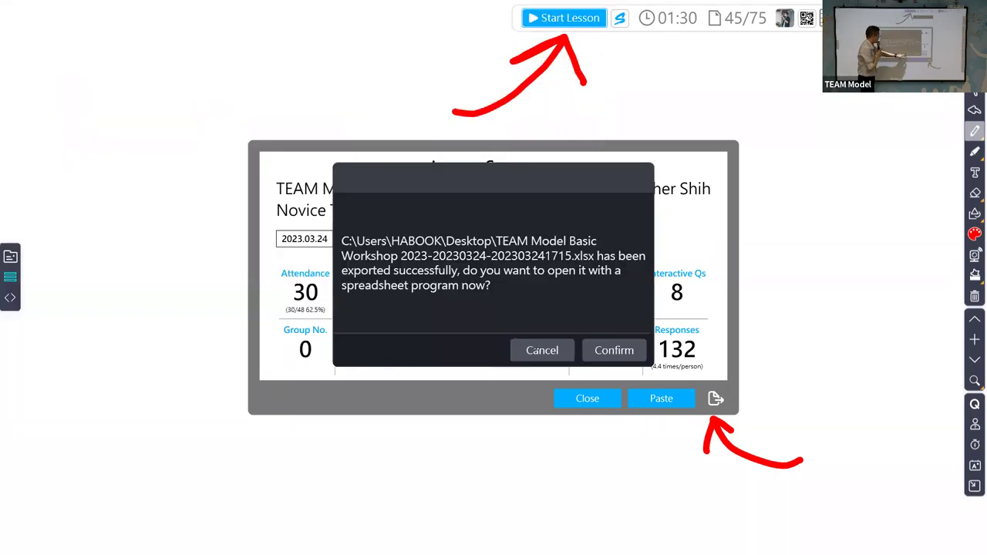
pyautogui.click(542, 350)
pyautogui.click(584, 399)
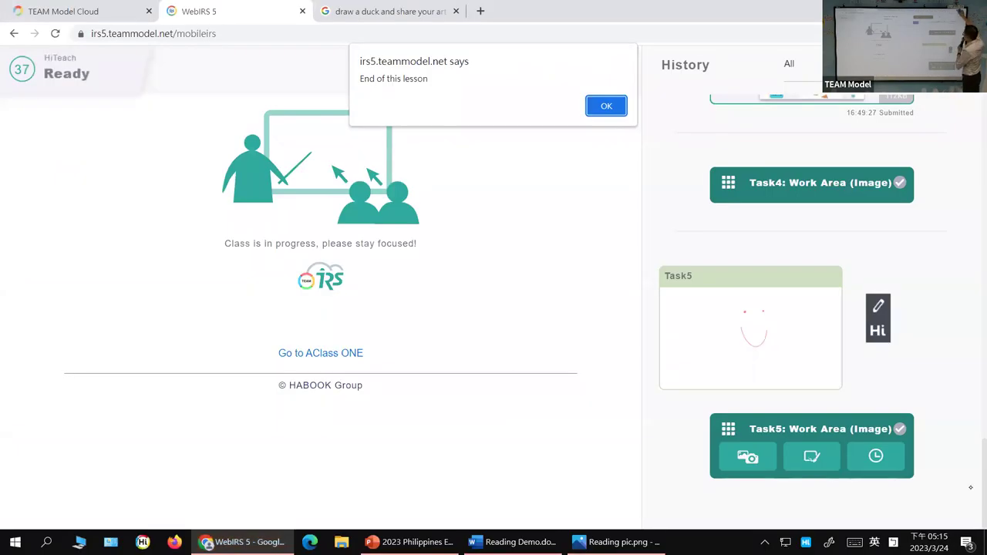
# Dismiss the lesson-ended alert and move the exported TEAM Model files together on the desktop
pyautogui.press('Return')
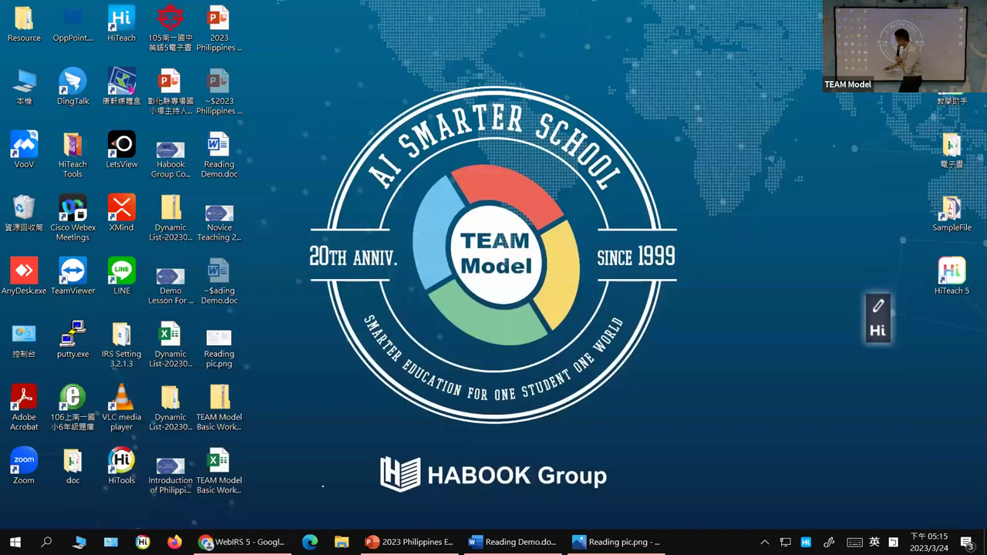
pyautogui.moveTo(329, 484); pyautogui.dragTo(320, 86)
pyautogui.click(322, 154)
pyautogui.moveTo(328, 165); pyautogui.dragTo(377, 98)
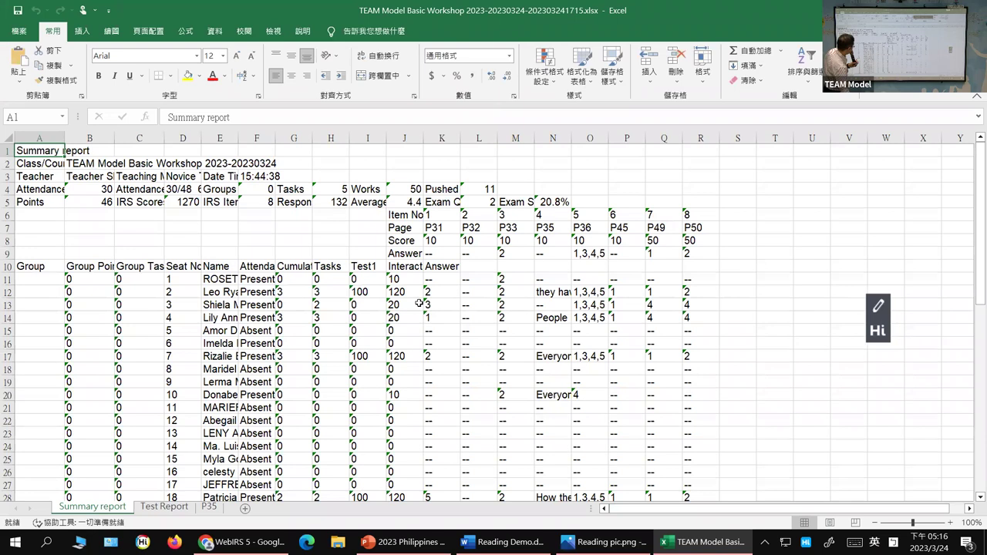
# Select the Test1, interaction and answer columns, and zoom the sheet to 130%
pyautogui.click(331, 138)
pyautogui.click(368, 138)
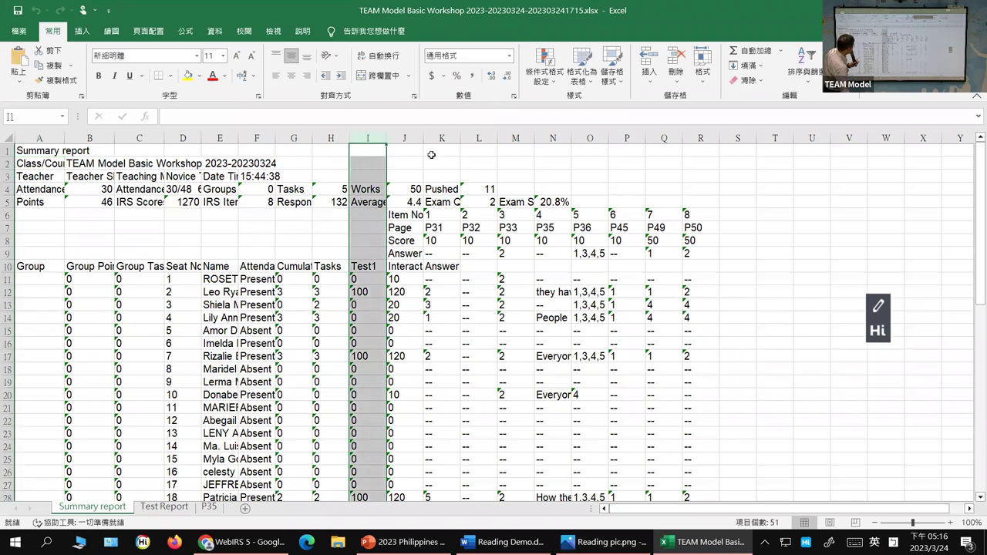
pyautogui.click(404, 138)
pyautogui.moveTo(503, 137); pyautogui.dragTo(738, 138)
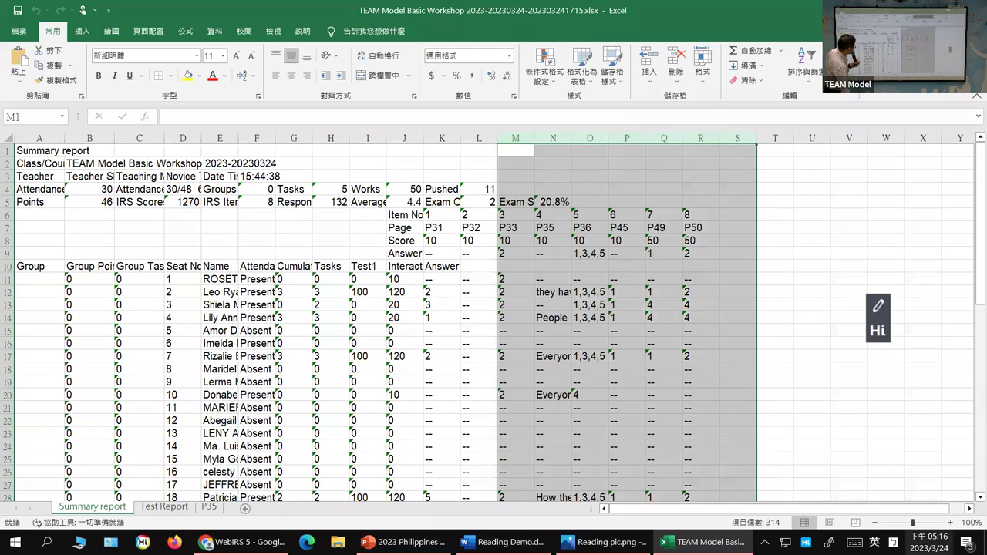
pyautogui.click(949, 523)
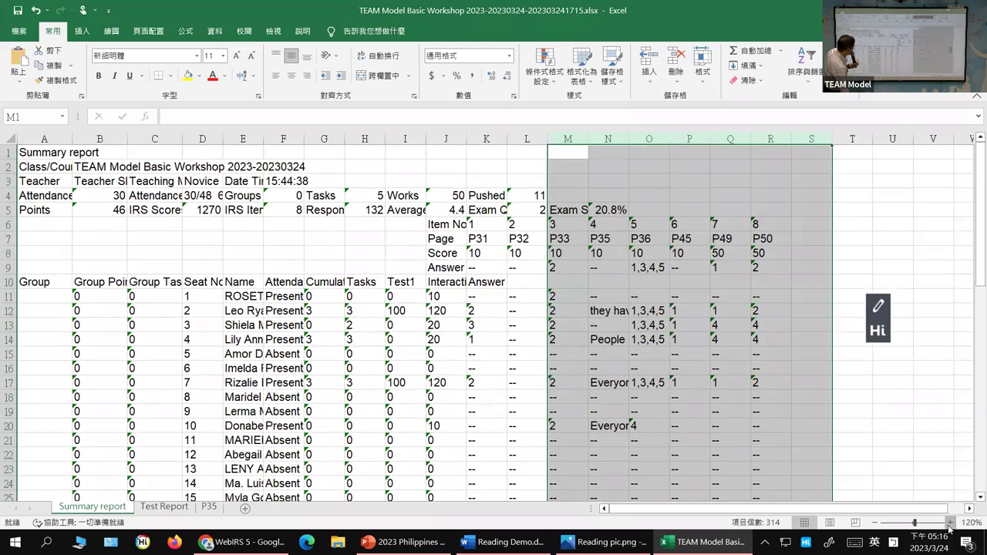
pyautogui.click(950, 523)
pyautogui.click(949, 522)
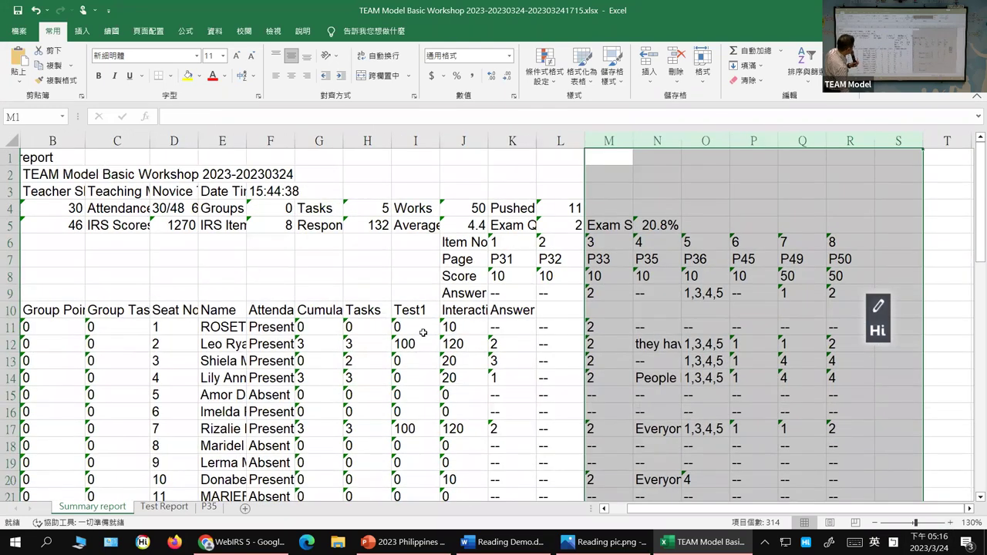
pyautogui.click(417, 327)
pyautogui.scroll(-4, 501, 347)
pyautogui.scroll(2, 127, 206)
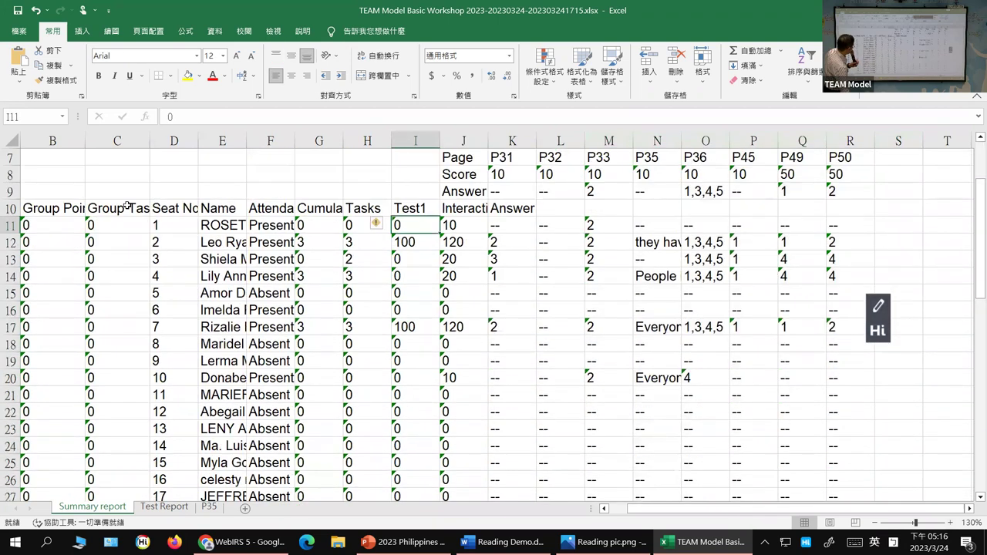
# Widen Name column E, review attendance, Tasks, Test1 and answer cells, then close the workbook
pyautogui.moveTo(247, 141); pyautogui.dragTo(565, 140)
pyautogui.moveTo(450, 140); pyautogui.dragTo(360, 141)
pyautogui.click(442, 235)
pyautogui.click(553, 221)
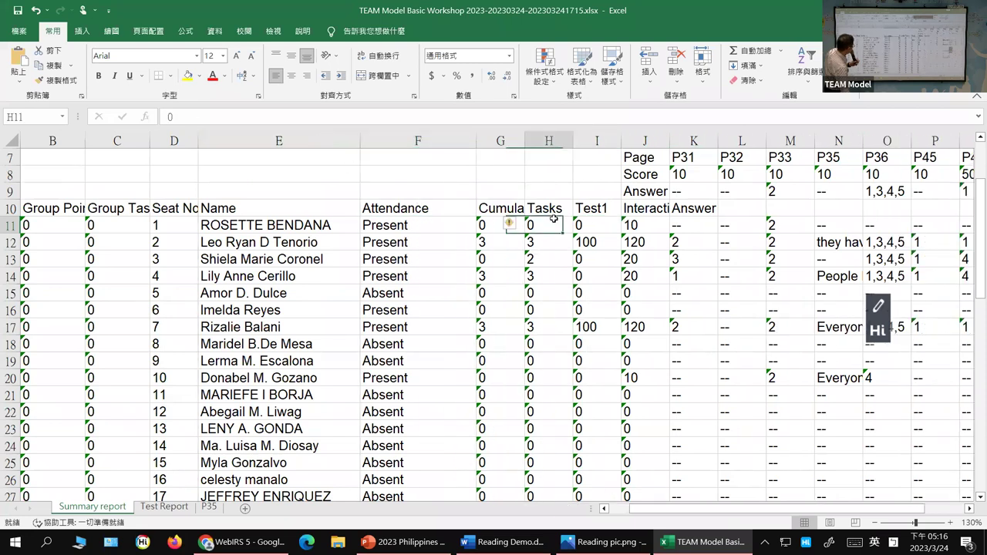
pyautogui.click(594, 238)
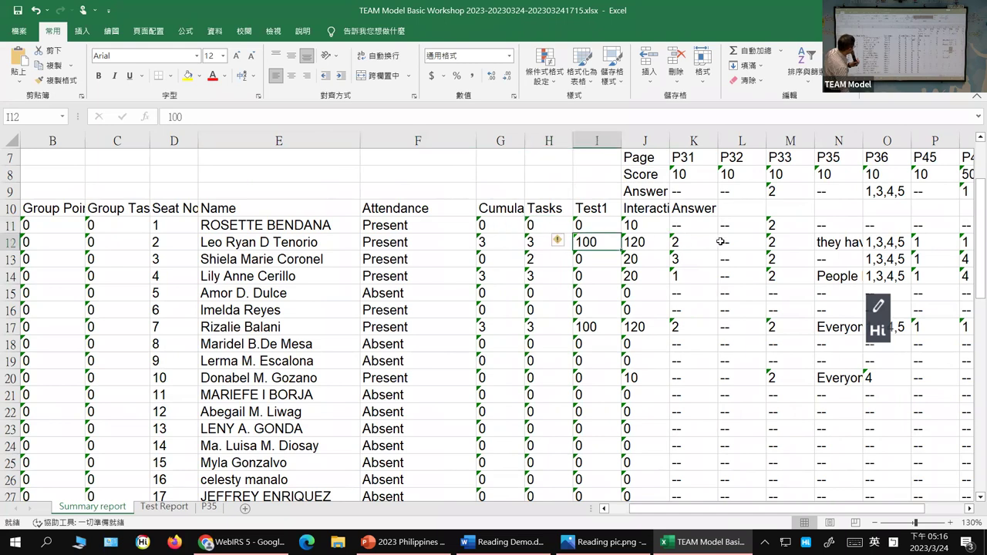
pyautogui.press('Right')
pyautogui.press('Right')
pyautogui.press('Right')
pyautogui.press('Right')
pyautogui.press('Right')
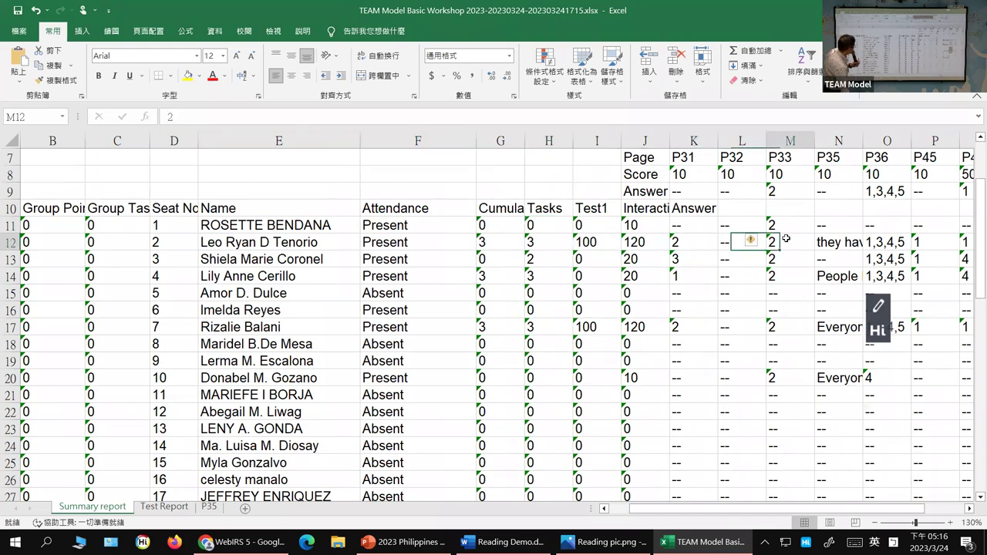
pyautogui.click(878, 242)
pyautogui.click(934, 244)
pyautogui.click(931, 254)
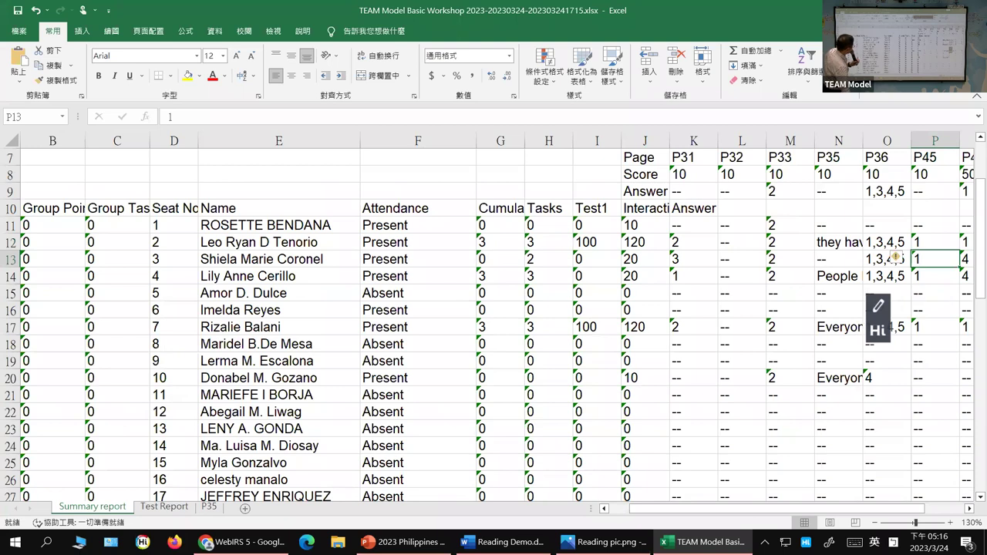
pyautogui.hotkey('ctrl', 'w')
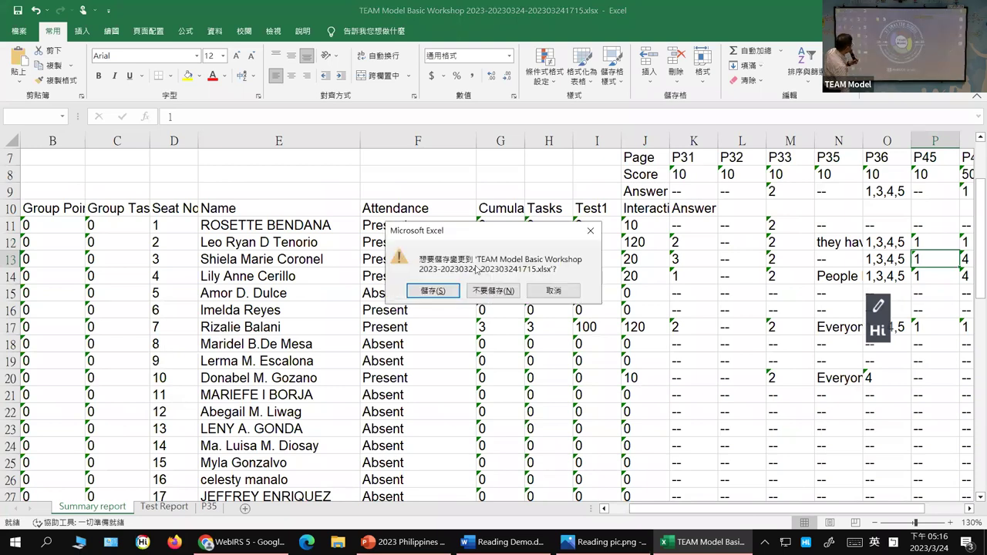
# Discard the Excel changes and extract the workshop zip with 7-Zip
pyautogui.click(493, 291)
pyautogui.rightClick(306, 87)
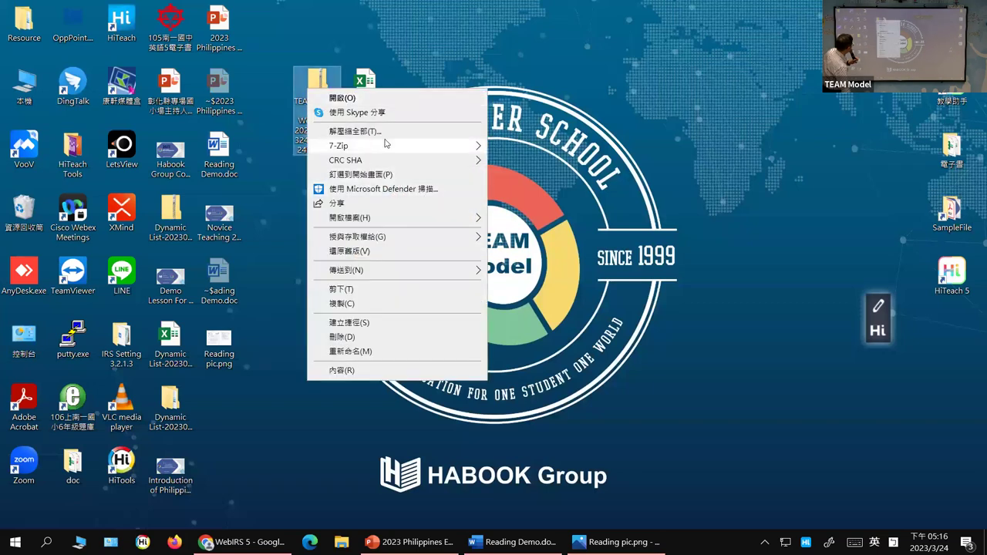
pyautogui.moveTo(362, 146)
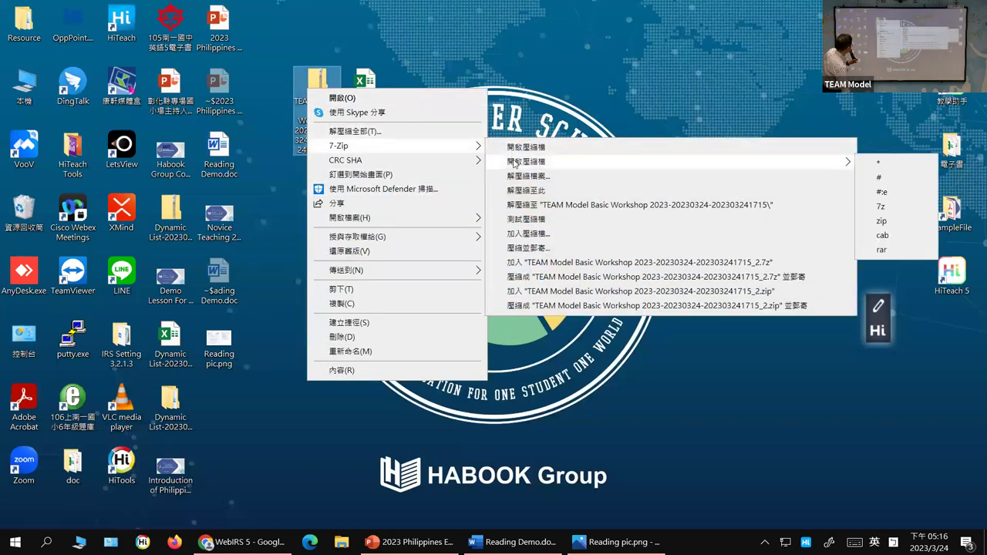
pyautogui.click(529, 177)
pyautogui.click(470, 347)
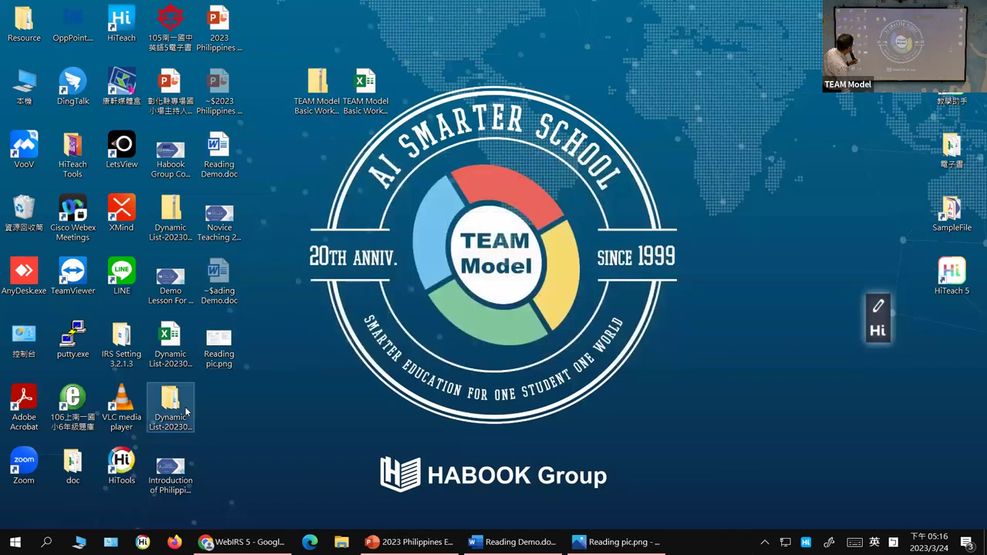
# Open the extracted folder's Task1 subfolder and show its mp3 files as extra-large icons
pyautogui.click(222, 97)
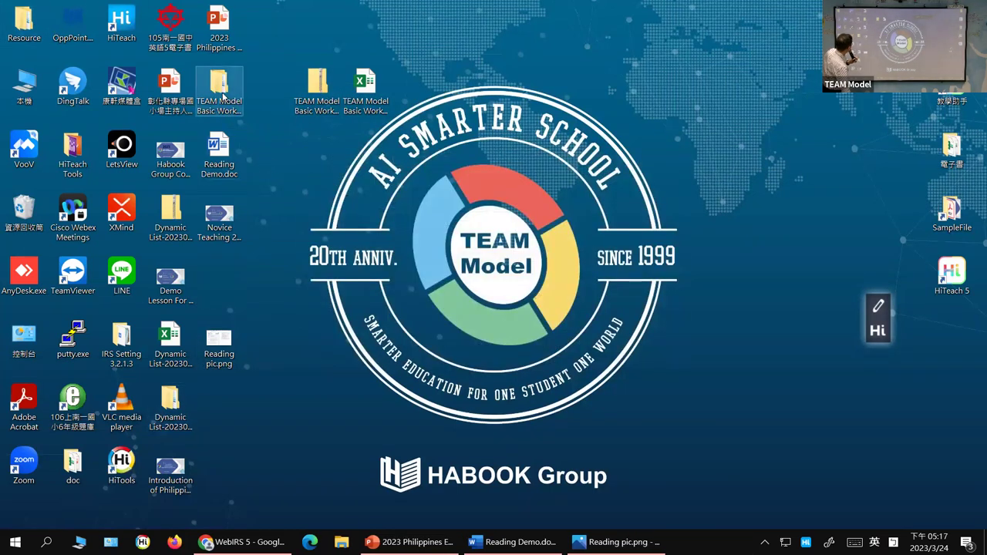
pyautogui.doubleClick(231, 85)
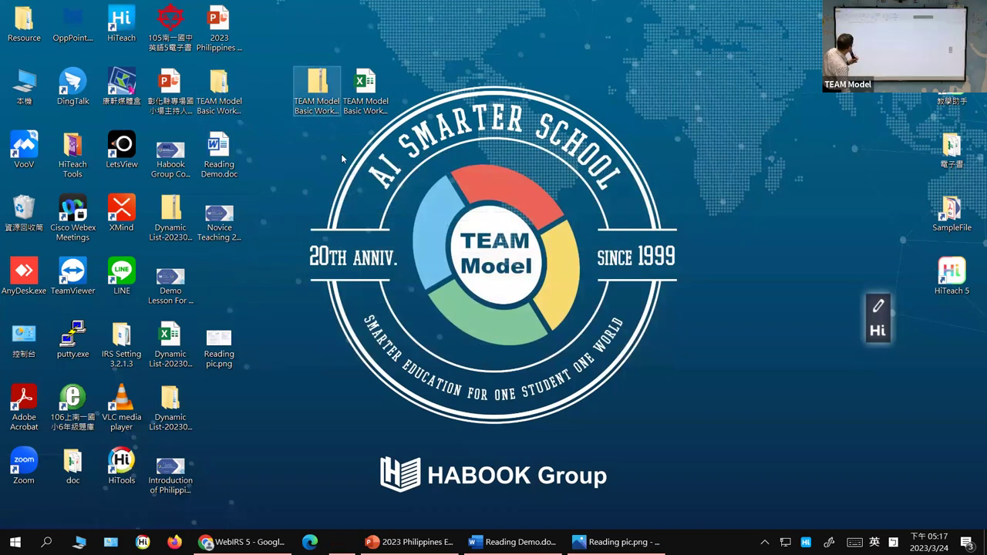
pyautogui.doubleClick(231, 147)
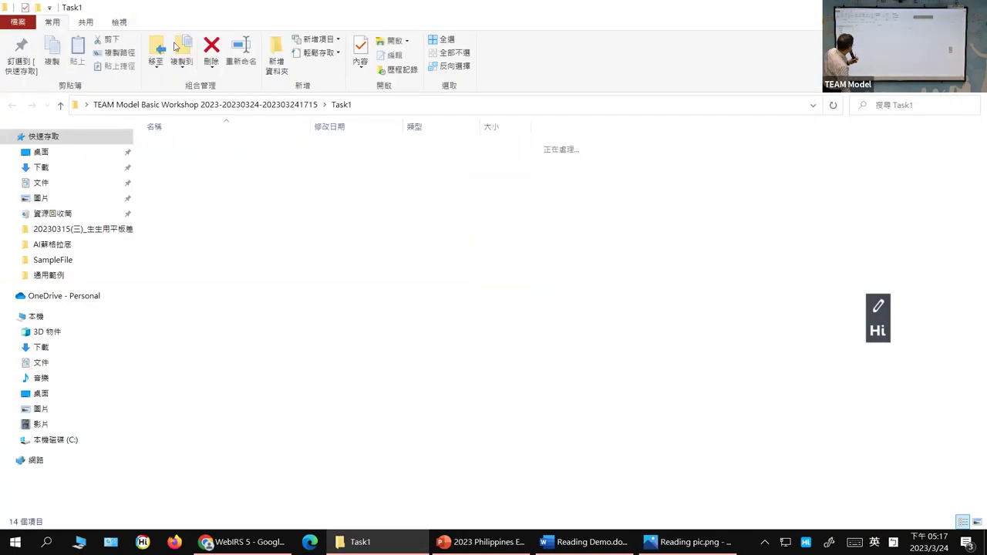
pyautogui.click(120, 22)
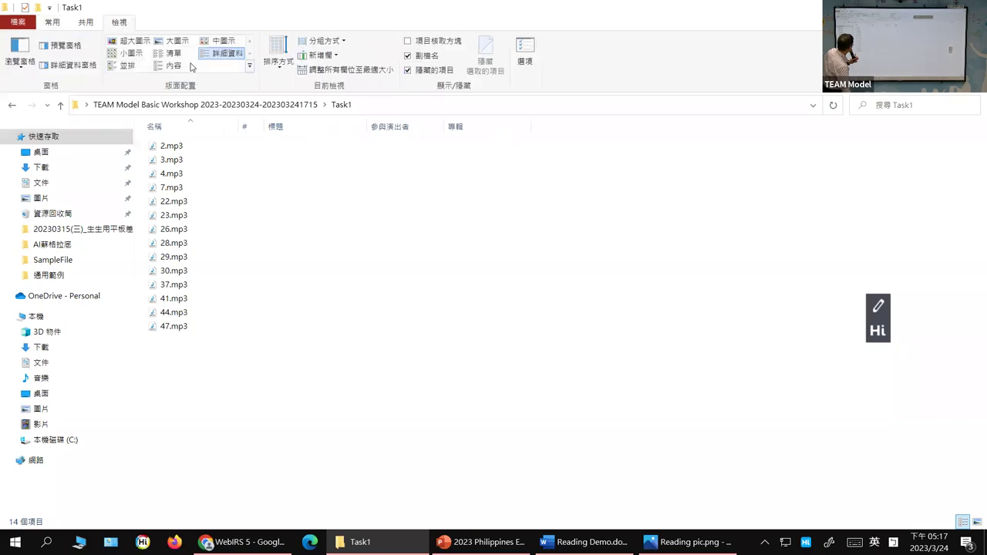
pyautogui.click(134, 40)
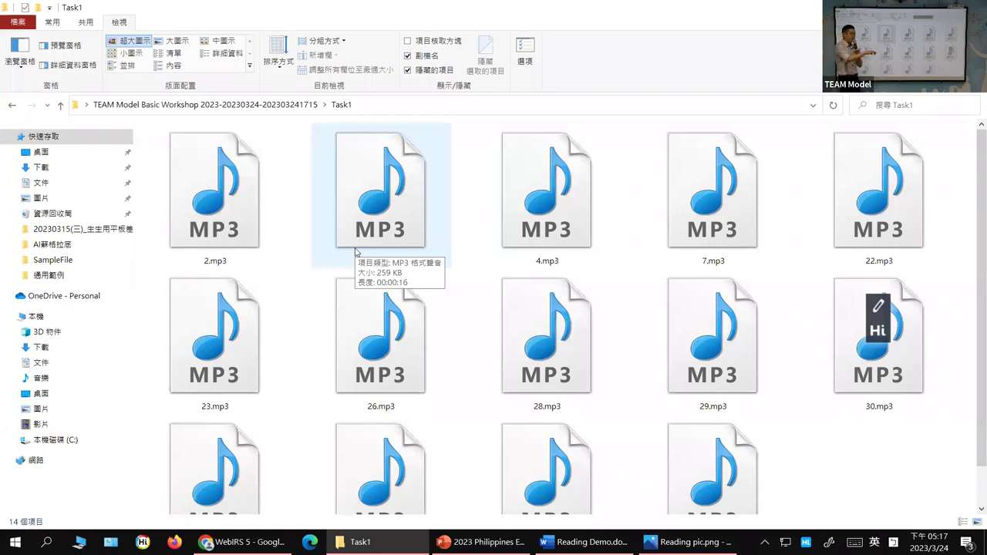
# Show the Task2 folder's drawings as extra-large icons
pyautogui.click(196, 105)
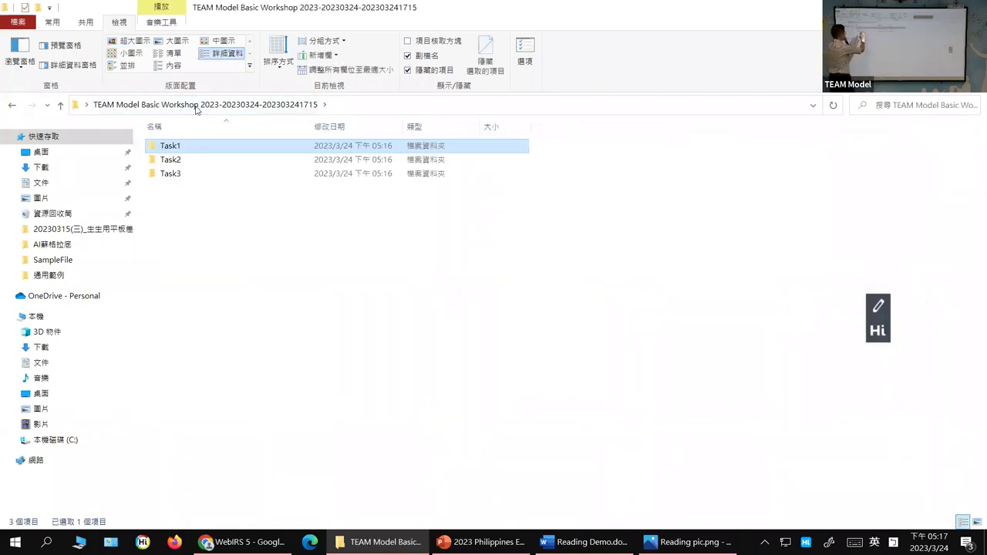
pyautogui.click(188, 162)
pyautogui.doubleClick(187, 162)
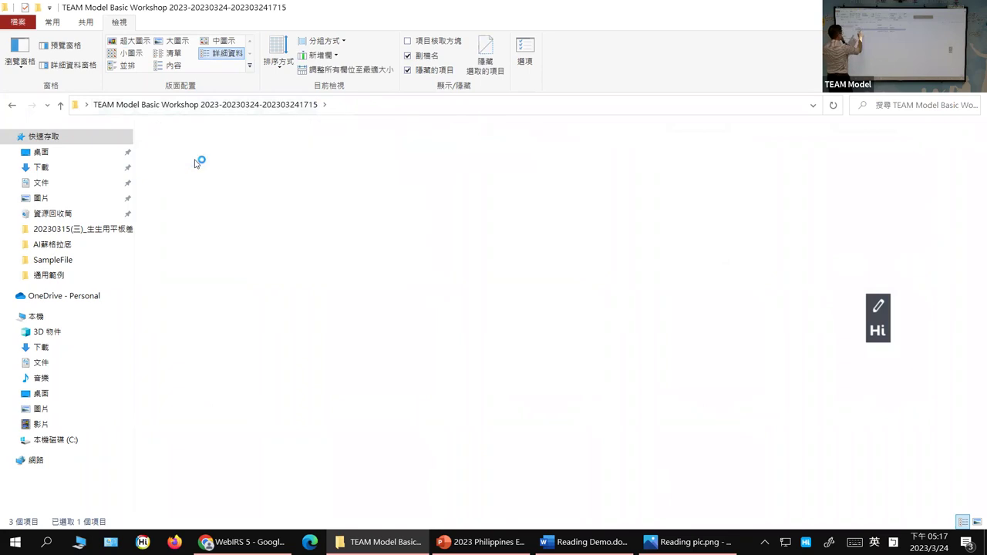
pyautogui.click(134, 42)
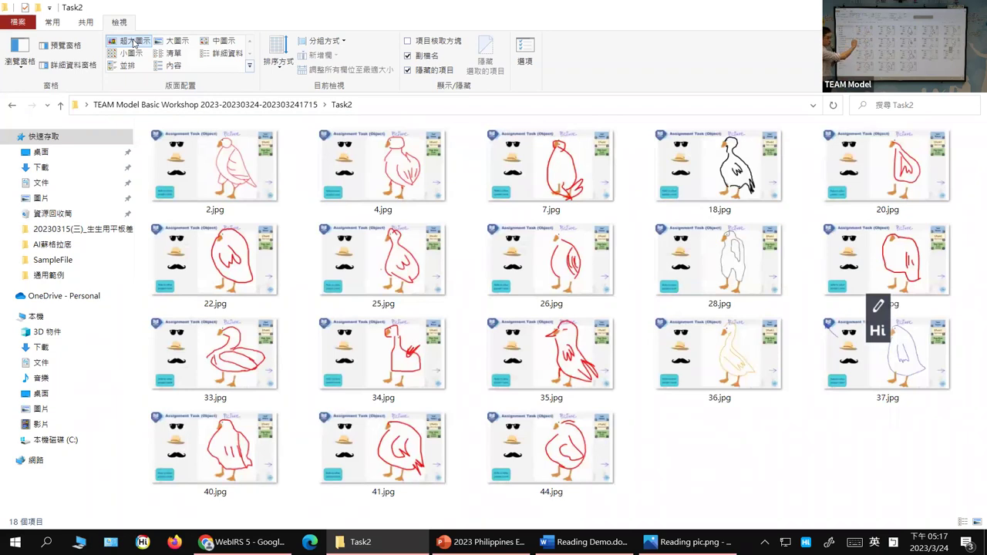
# Show the Task3 folder's duck drawings as extra-large icons, then return to HiTeach
pyautogui.click(198, 106)
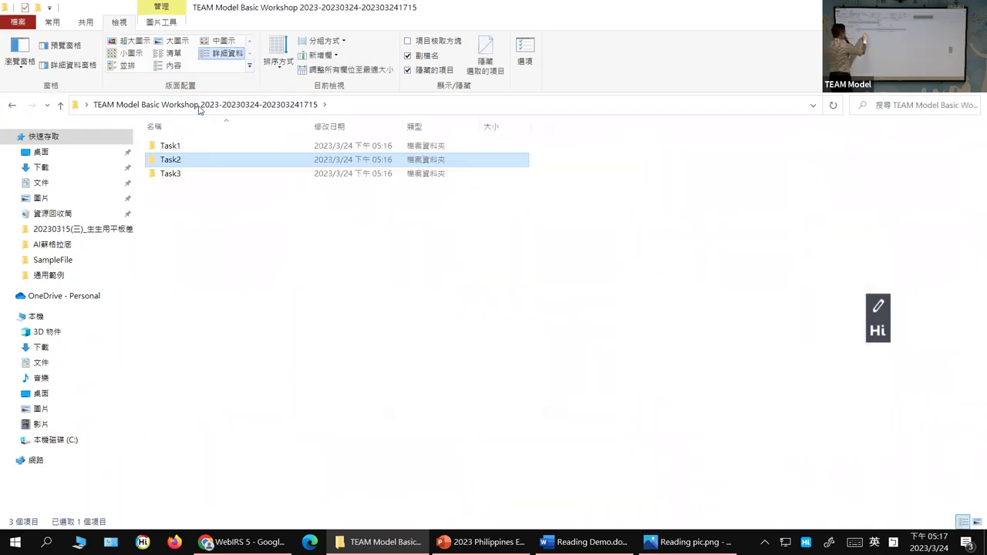
pyautogui.doubleClick(171, 173)
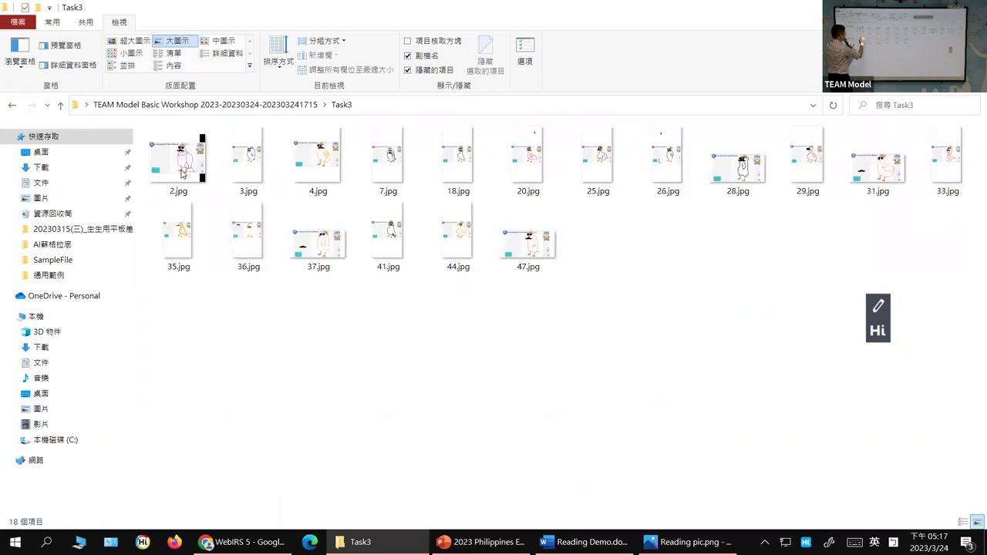
pyautogui.click(138, 41)
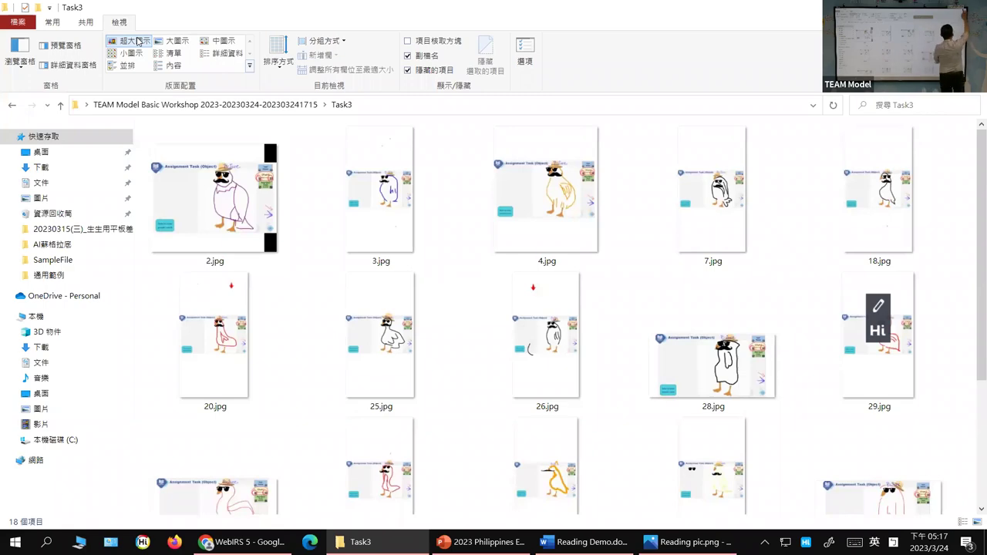
pyautogui.click(878, 316)
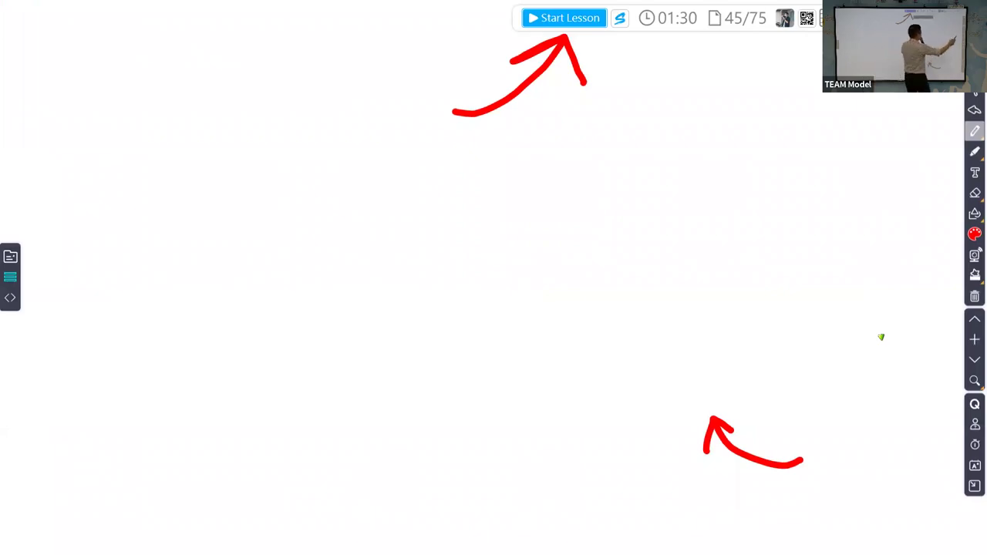
# Erase the old red arrows and draw a new red arrow near the top of the page
pyautogui.click(975, 193)
pyautogui.moveTo(763, 448)
pyautogui.mouseDown()
pyautogui.moveTo(661, 391)
pyautogui.moveTo(507, 126)
pyautogui.moveTo(526, 70)
pyautogui.moveTo(474, 288)
pyautogui.mouseUp()
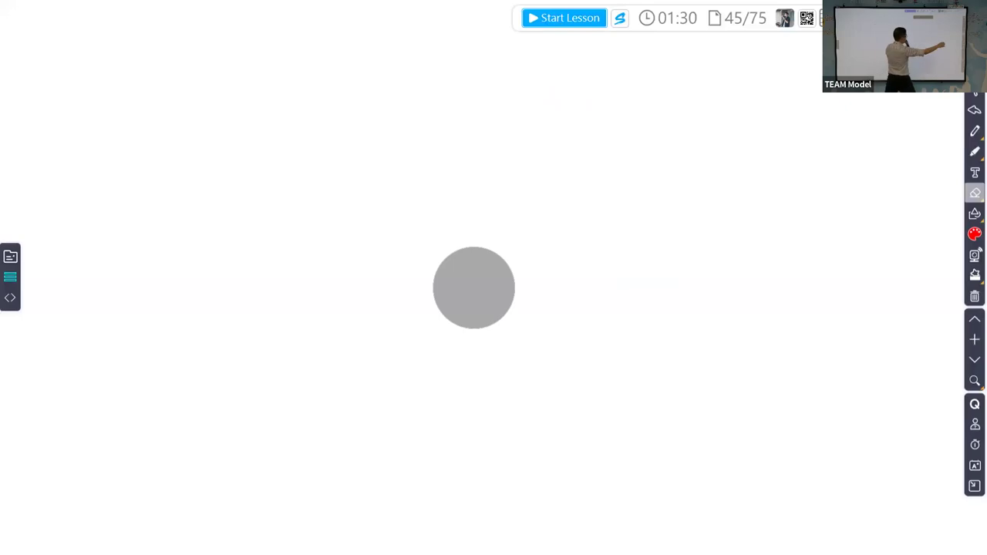
pyautogui.click(975, 131)
pyautogui.click(947, 252)
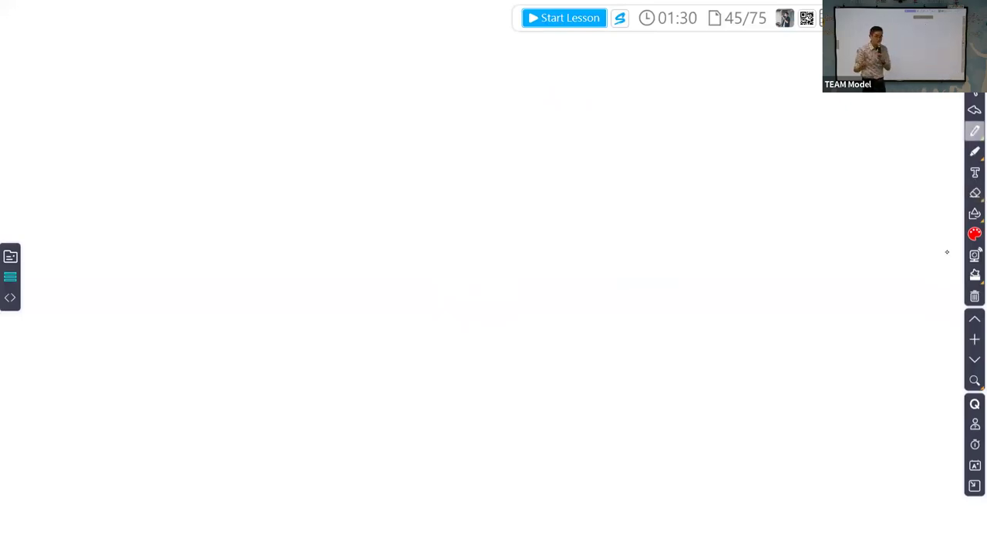
pyautogui.moveTo(834, 128); pyautogui.dragTo(813, 37)
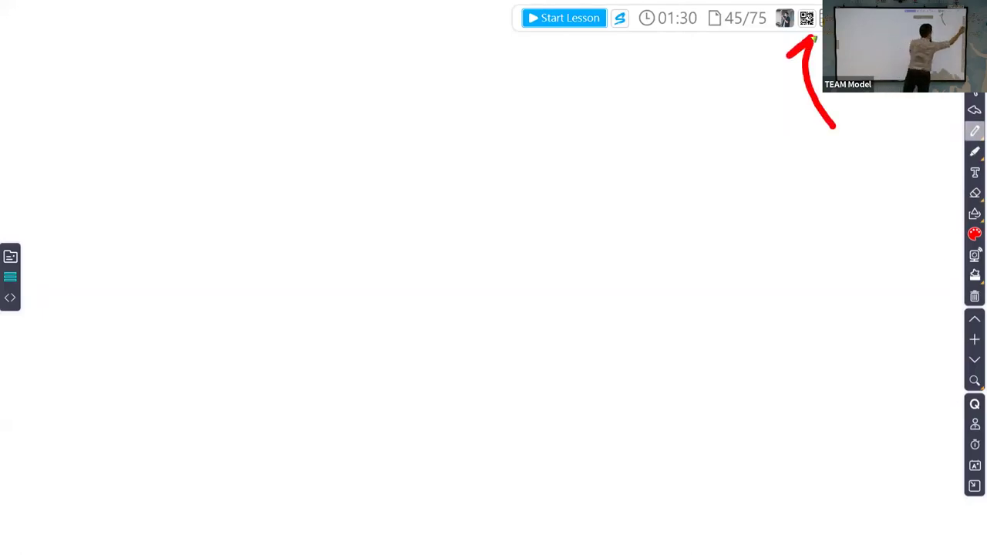
pyautogui.moveTo(865, 111)
pyautogui.mouseDown()
pyautogui.moveTo(806, 48)
pyautogui.moveTo(802, 60)
pyautogui.mouseUp()
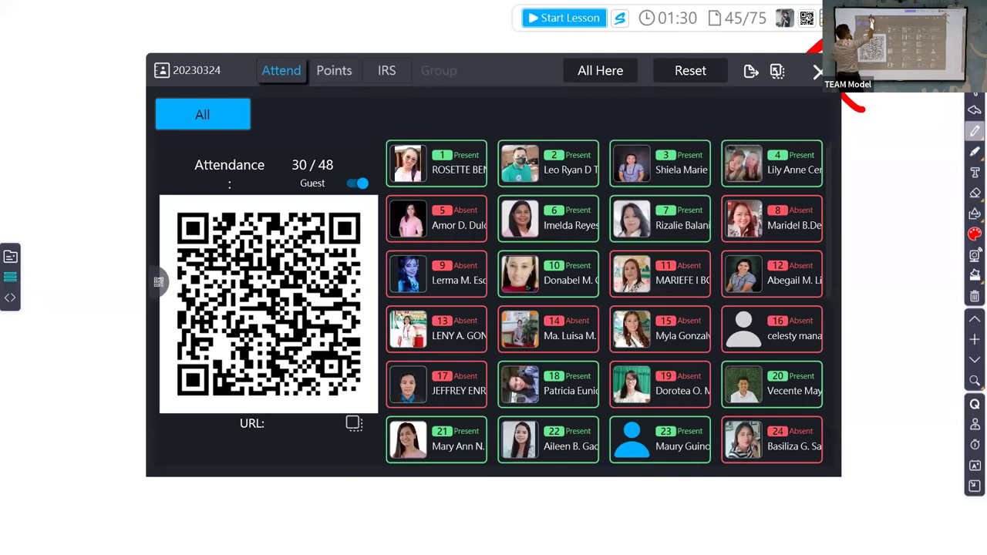
# Turn the red stroke into a check mark, view each student's points, and close the roster
pyautogui.moveTo(351, 29); pyautogui.dragTo(362, 18)
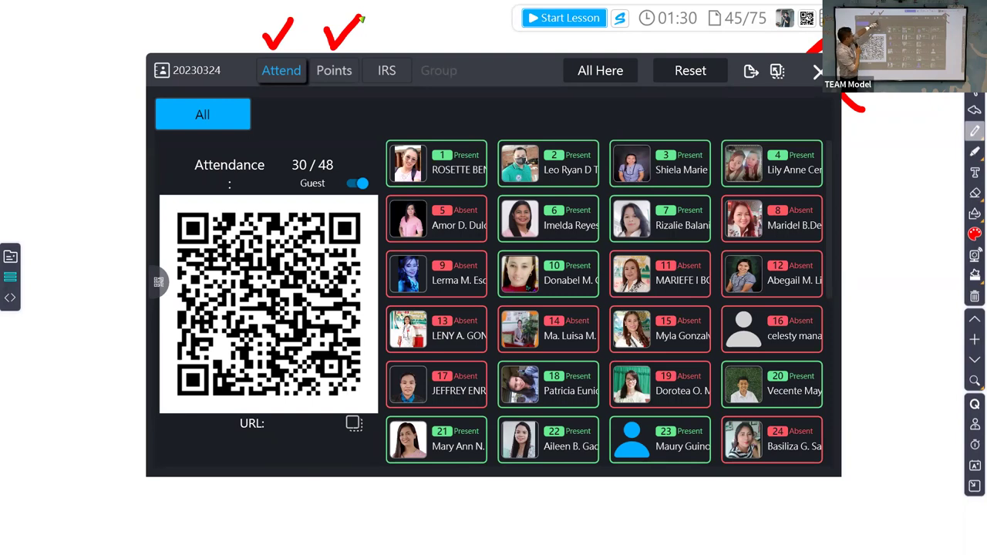
pyautogui.click(336, 72)
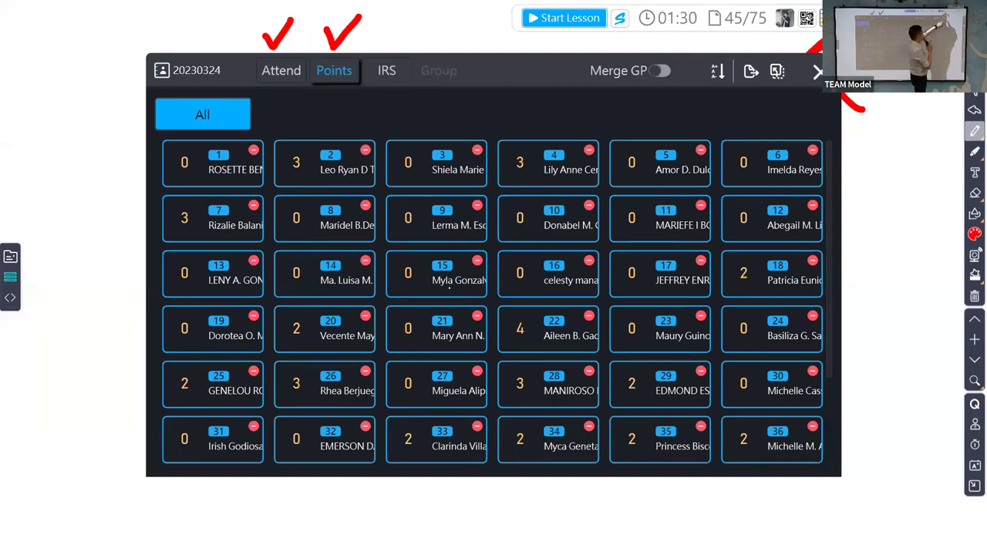
pyautogui.press('Escape')
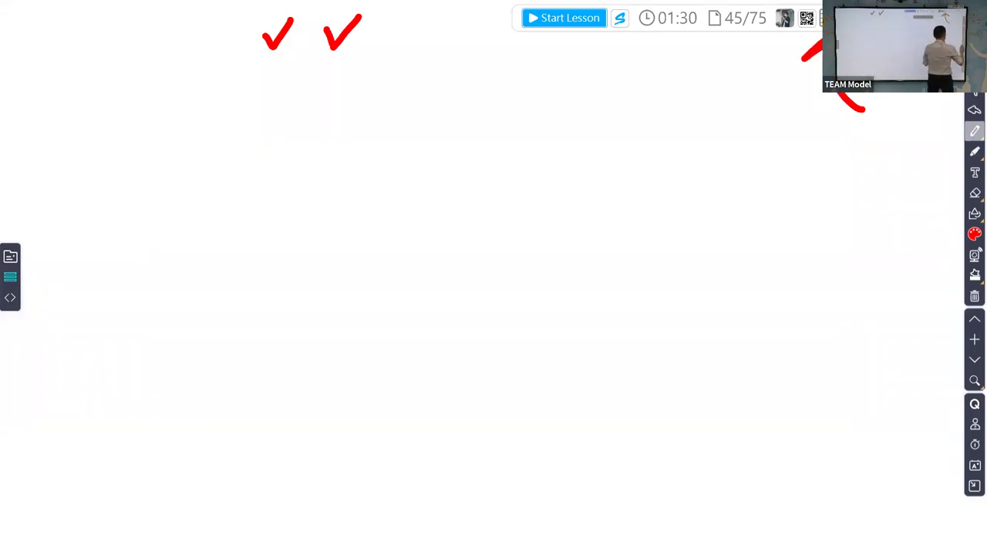
# Wipe away the red arc, then go to slide 56 through the thumbnail list
pyautogui.click(975, 193)
pyautogui.moveTo(887, 176)
pyautogui.mouseDown()
pyautogui.moveTo(870, 104)
pyautogui.moveTo(701, 152)
pyautogui.moveTo(485, 134)
pyautogui.moveTo(275, 54)
pyautogui.moveTo(159, 245)
pyautogui.mouseUp()
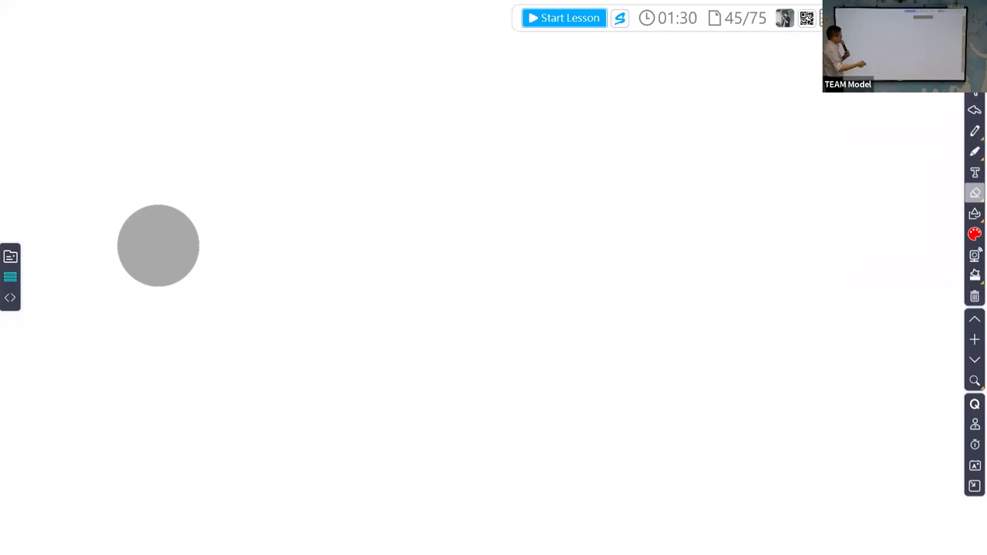
pyautogui.click(10, 279)
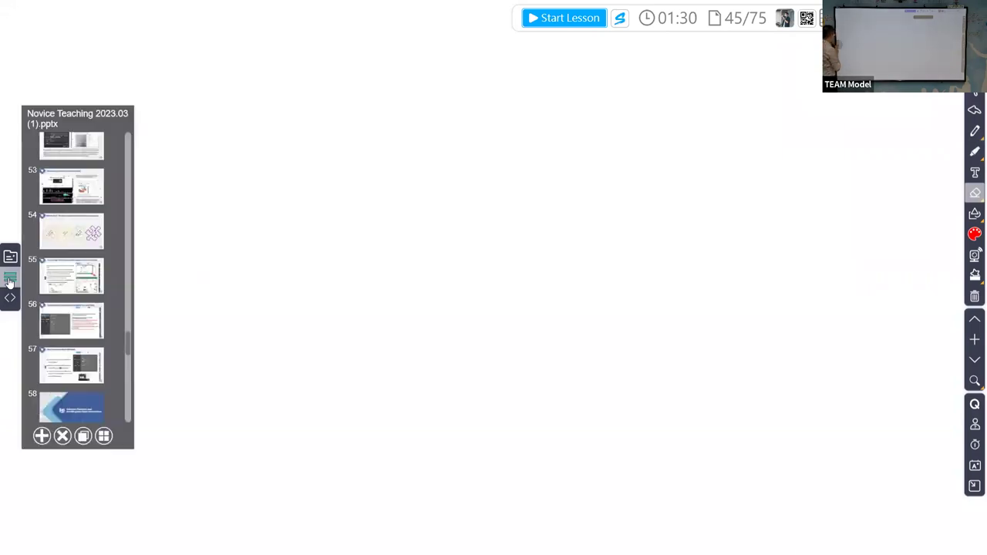
pyautogui.scroll(-2, 77, 277)
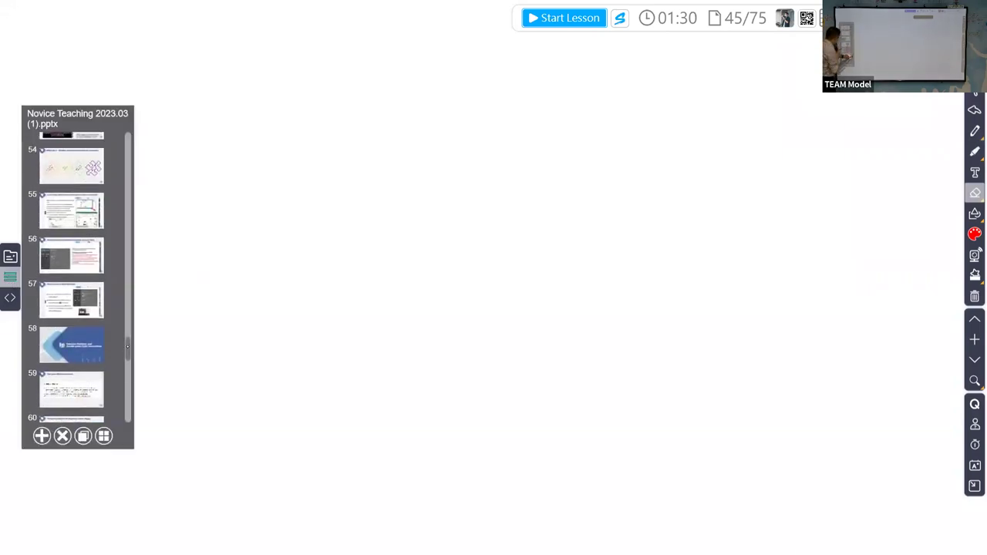
pyautogui.scroll(-2, 77, 277)
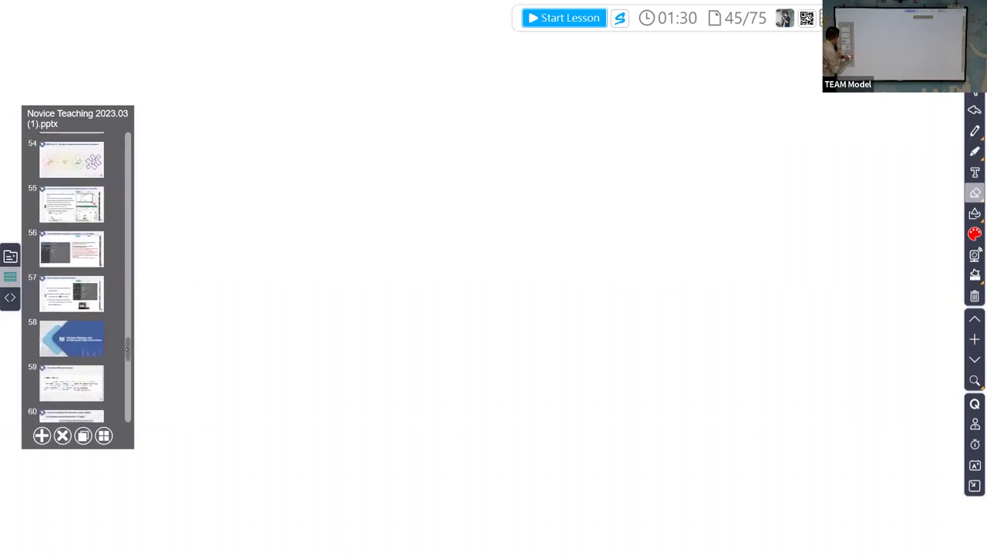
pyautogui.scroll(2, 128, 336)
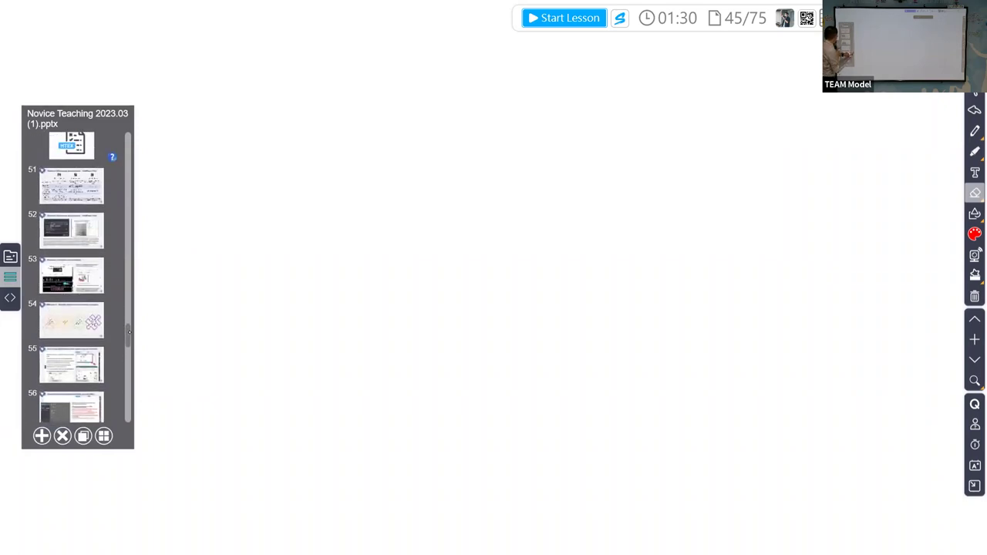
pyautogui.scroll(-2, 128, 339)
pyautogui.rightClick(127, 347)
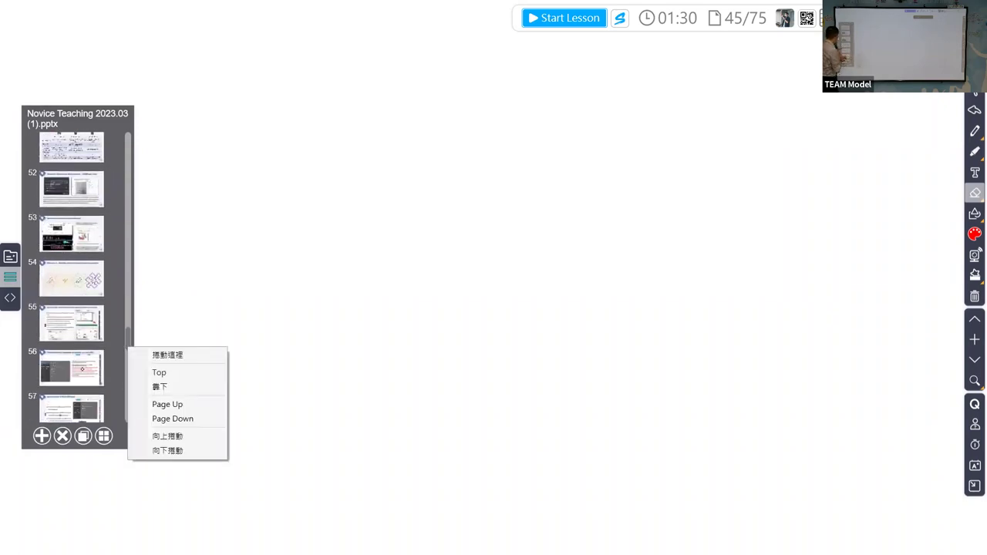
pyautogui.click(71, 368)
pyautogui.click(10, 284)
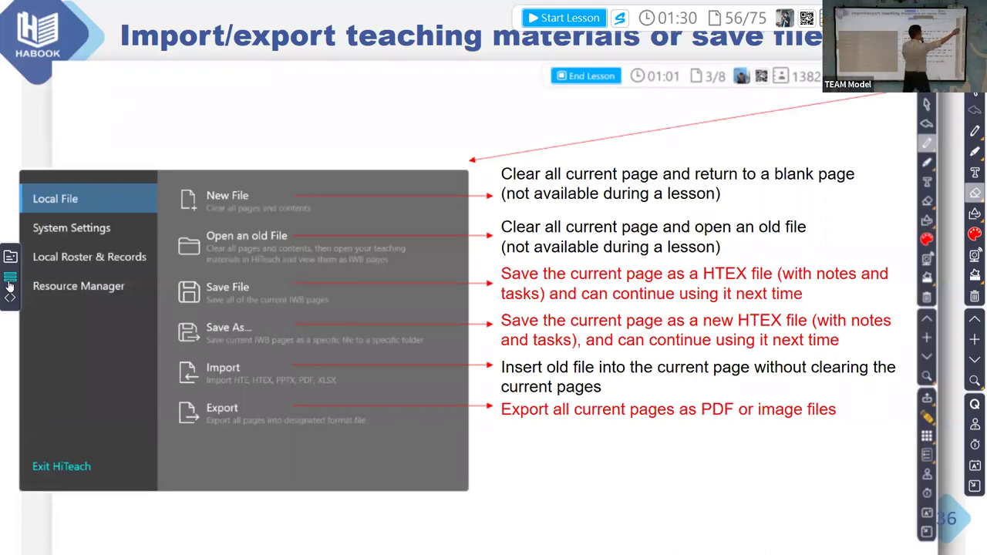
# In yellow, circle Export, Save File and Save As, and underline both 'HTEX file' mentions
pyautogui.click(975, 233)
pyautogui.click(953, 128)
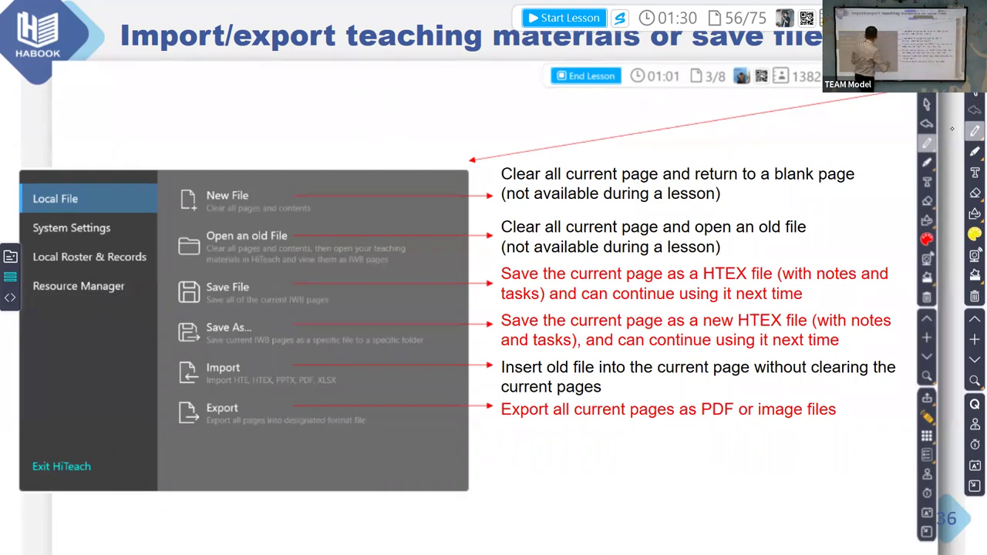
pyautogui.moveTo(168, 437)
pyautogui.mouseDown()
pyautogui.moveTo(274, 432)
pyautogui.moveTo(160, 442)
pyautogui.mouseUp()
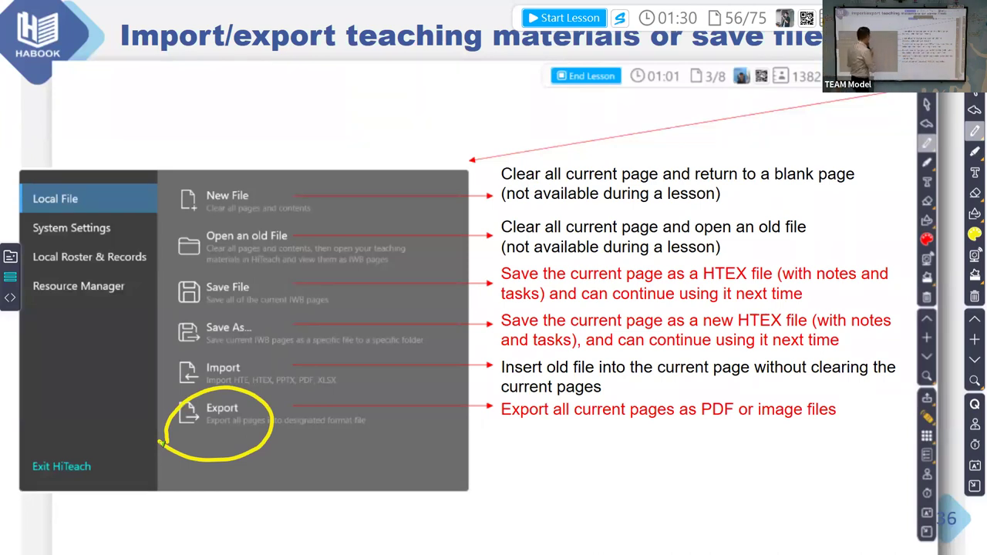
pyautogui.moveTo(231, 356)
pyautogui.mouseDown()
pyautogui.moveTo(266, 290)
pyautogui.moveTo(208, 358)
pyautogui.mouseUp()
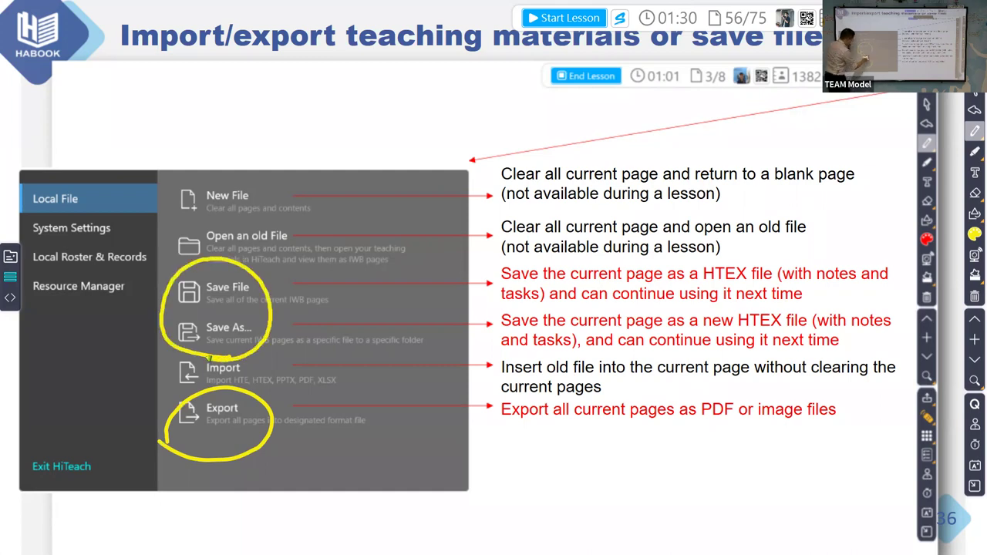
pyautogui.moveTo(689, 282); pyautogui.dragTo(771, 283)
pyautogui.moveTo(725, 330); pyautogui.dragTo(806, 330)
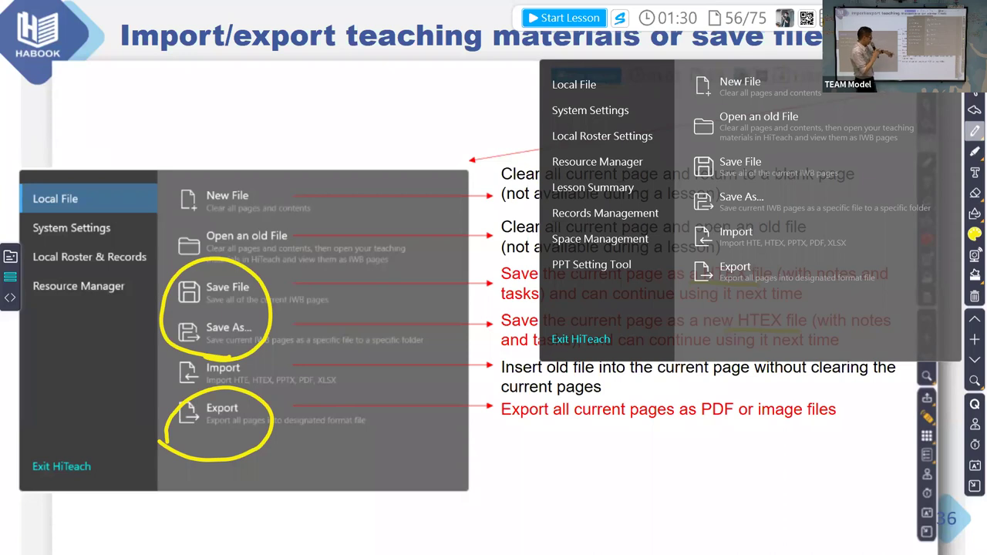
# Dismiss the file menu and jump to slide 58, the Sokrates Platform title
pyautogui.click(887, 413)
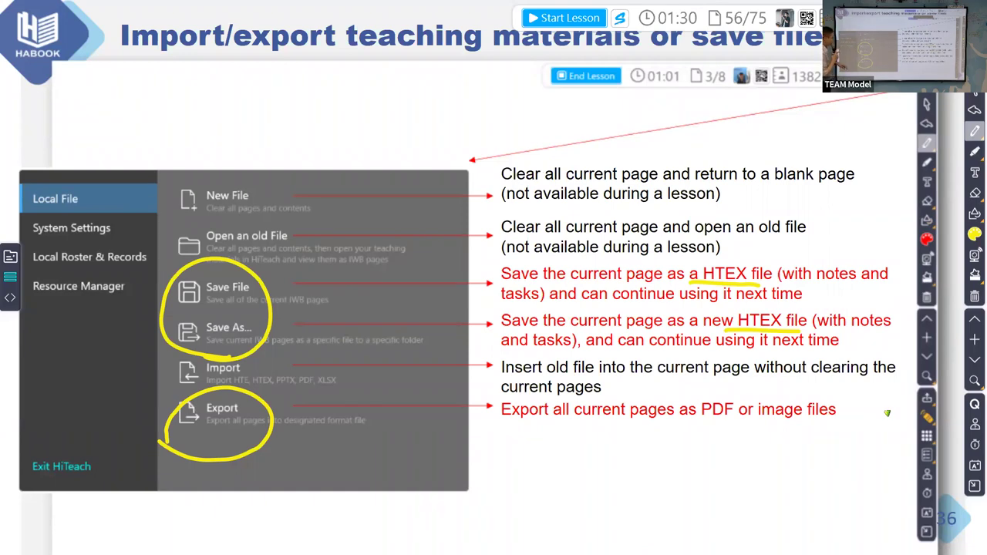
pyautogui.click(12, 282)
pyautogui.scroll(-4, 130, 352)
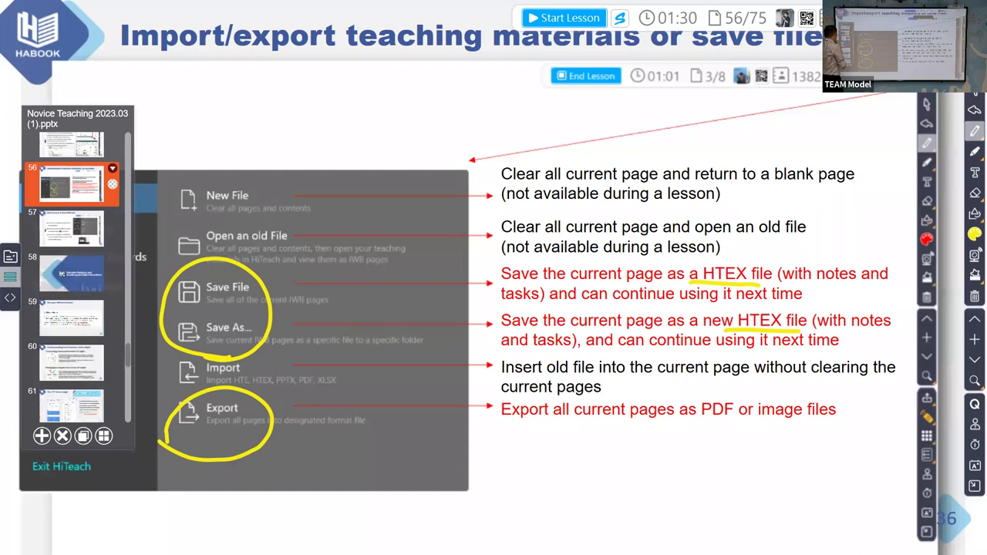
pyautogui.click(71, 274)
pyautogui.click(8, 282)
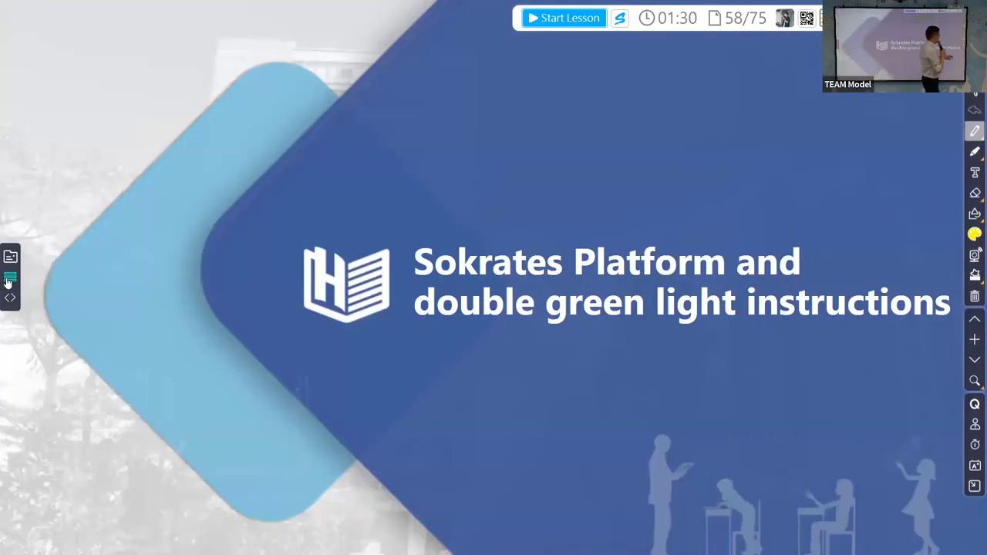
# On the Sokrates Platform title slide, circle 'Platform' in yellow and add a yellow tick
pyautogui.press('pagedown')
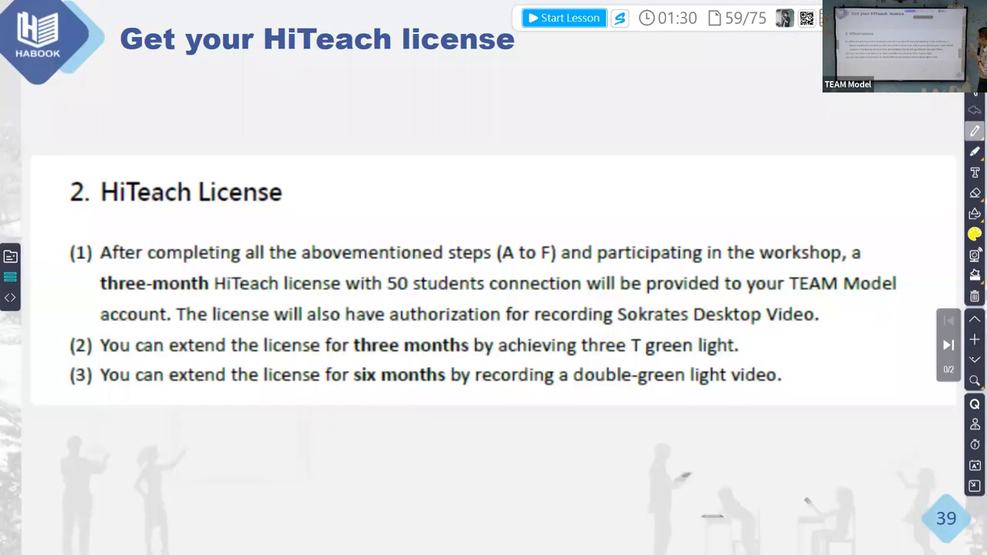
pyautogui.press('pageup')
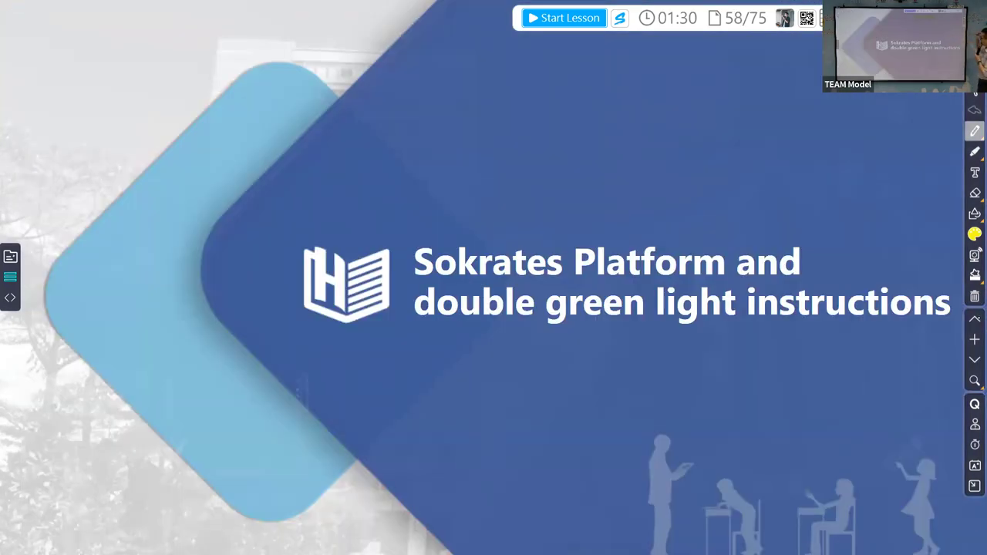
pyautogui.click(975, 234)
pyautogui.click(948, 130)
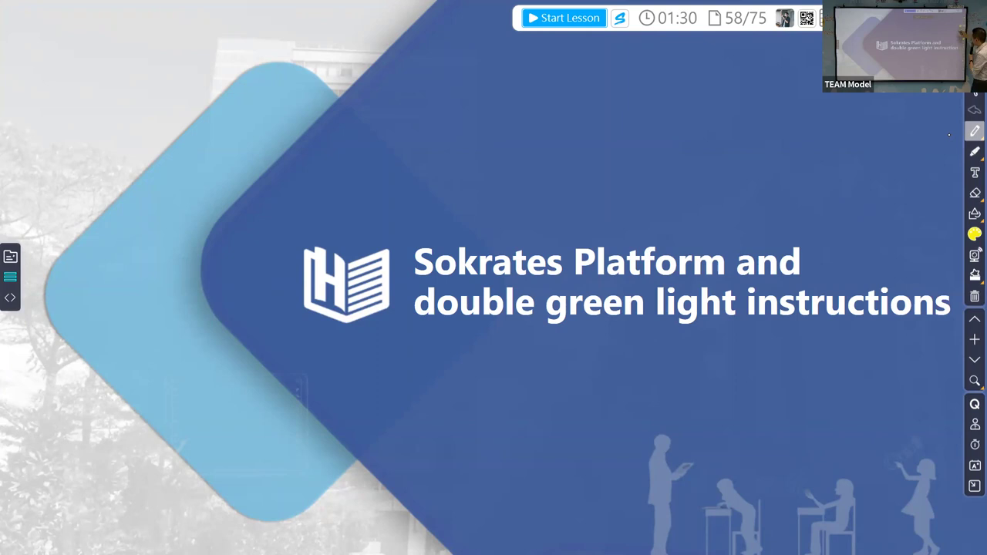
pyautogui.moveTo(611, 212); pyautogui.dragTo(607, 286)
pyautogui.moveTo(671, 211); pyautogui.dragTo(602, 288)
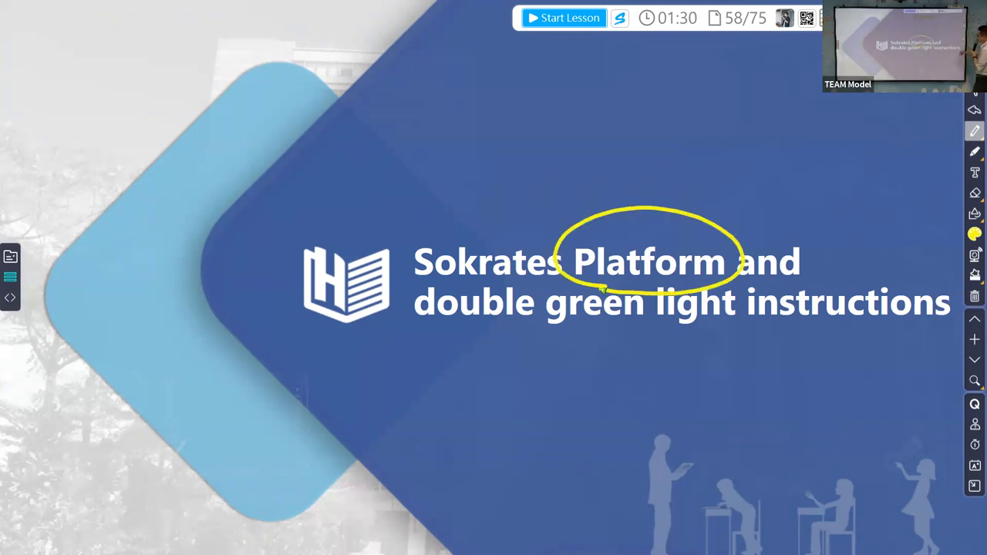
pyautogui.moveTo(696, 207); pyautogui.dragTo(745, 202)
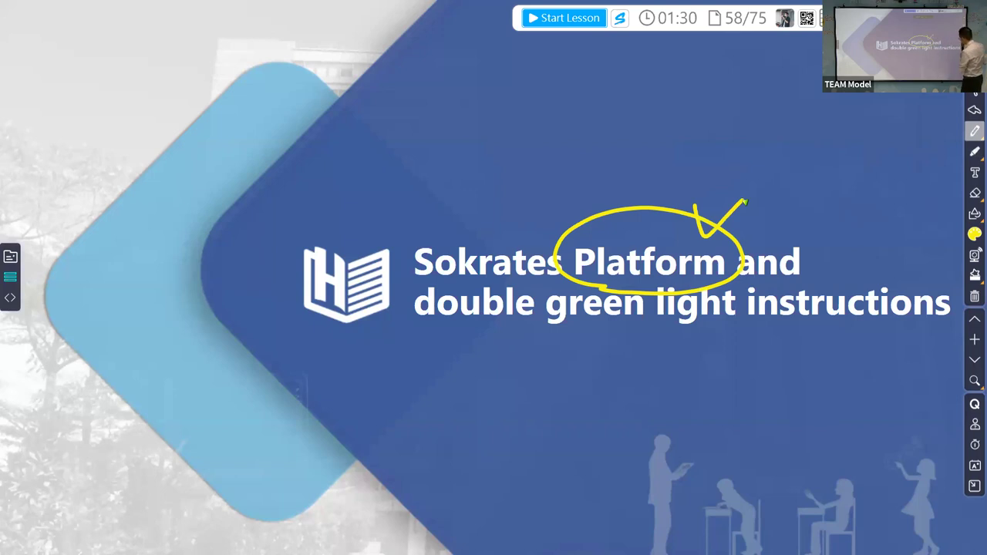
# On the HiTeach license slide, underline the three-month, 50-student license sentence in red
pyautogui.press('Right')
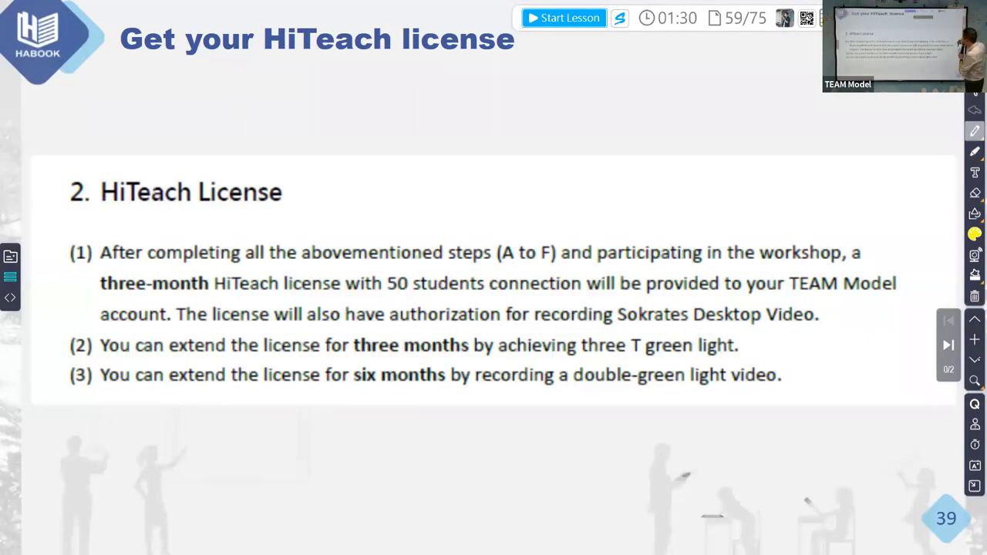
pyautogui.click(974, 234)
pyautogui.click(949, 157)
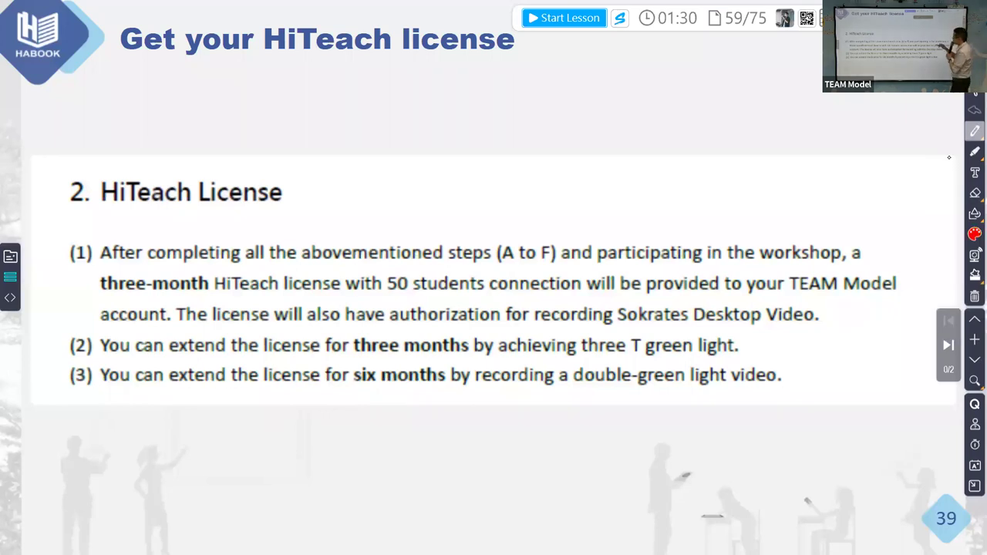
pyautogui.moveTo(101, 293)
pyautogui.mouseDown()
pyautogui.moveTo(263, 294)
pyautogui.moveTo(395, 308)
pyautogui.moveTo(574, 297)
pyautogui.mouseUp()
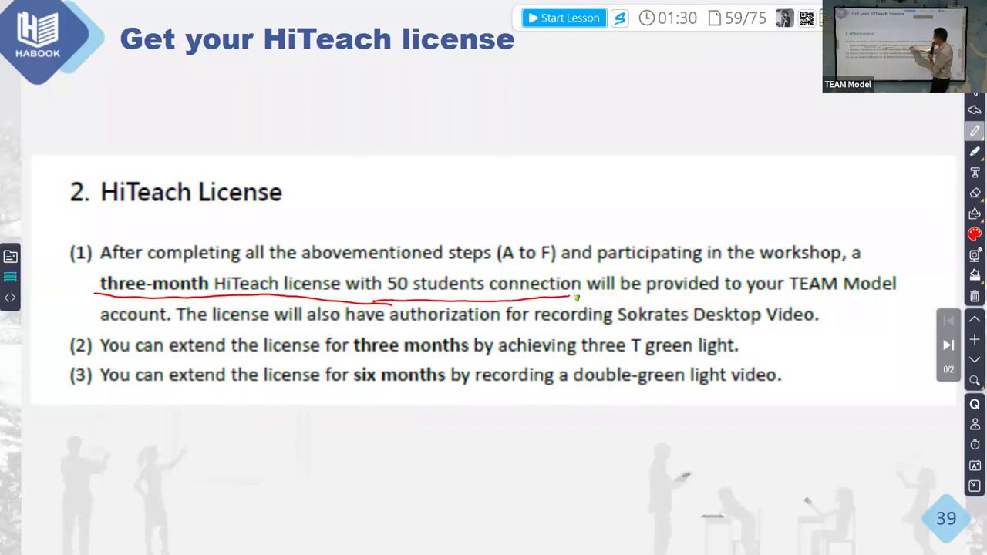